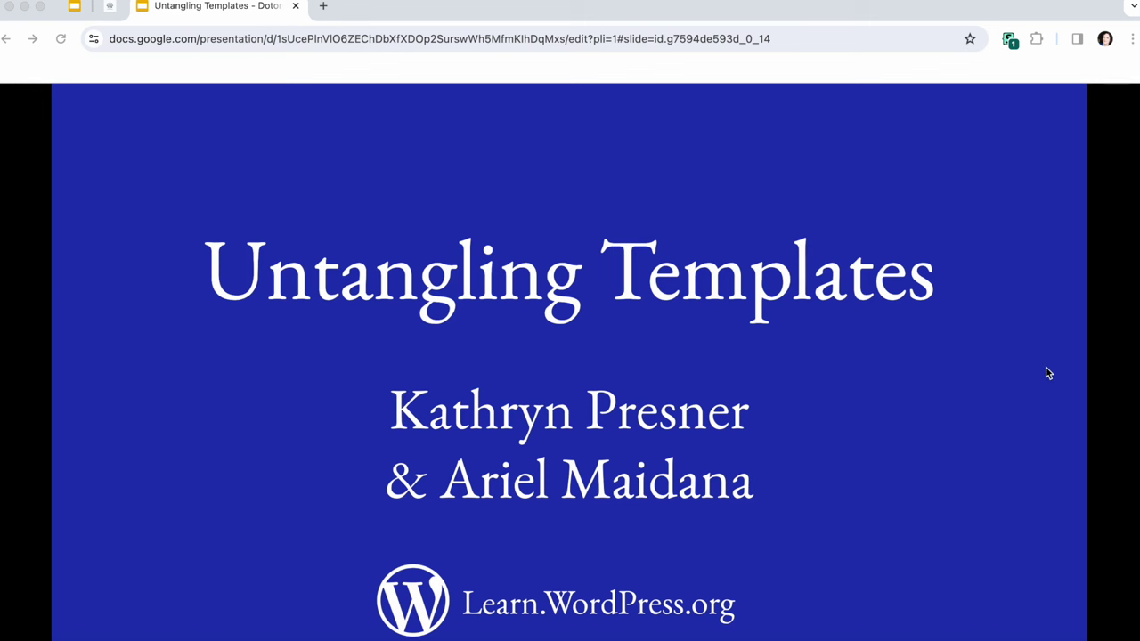
Step: Advance the presentation through the theme, pattern and template definition slides to the "Demo: Types of Templates" slide
key("Right")
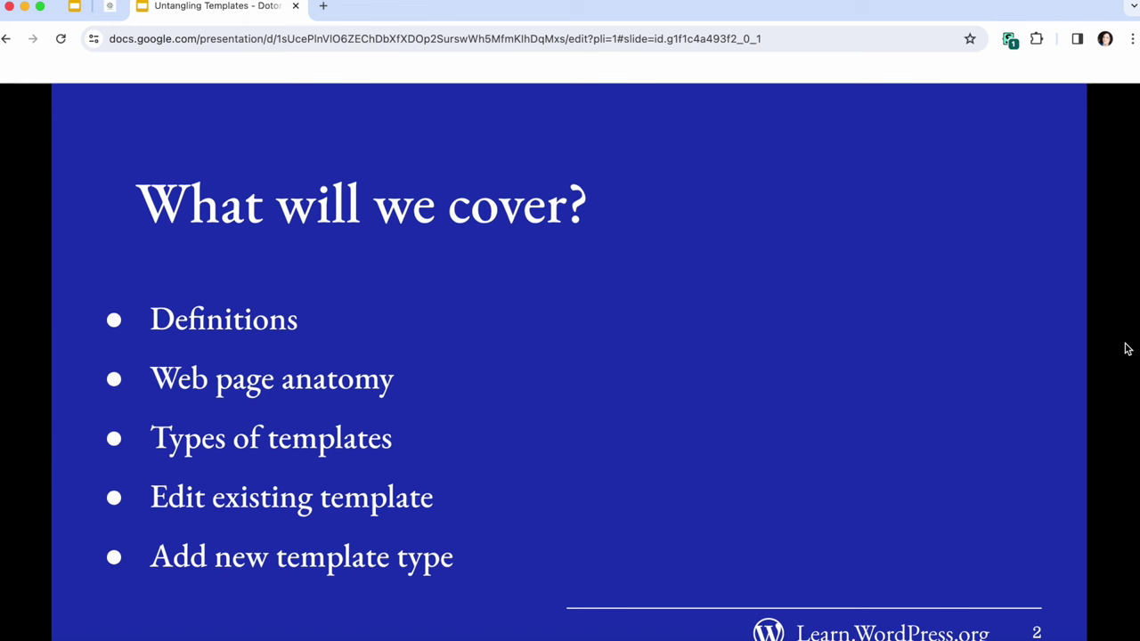
left_click(1057, 366)
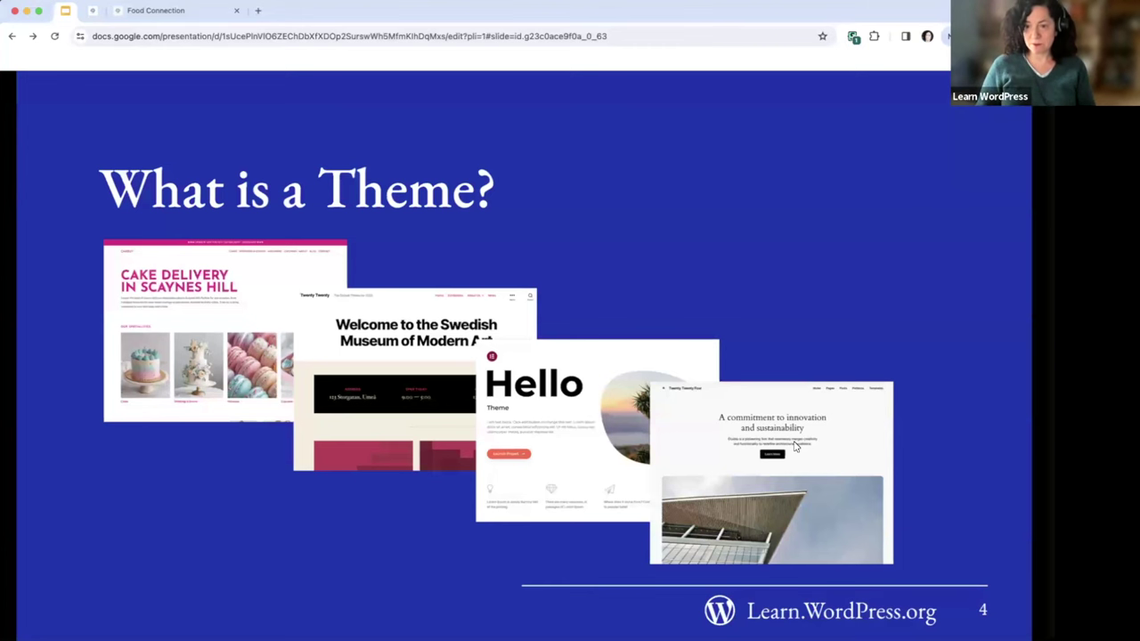
key("Right")
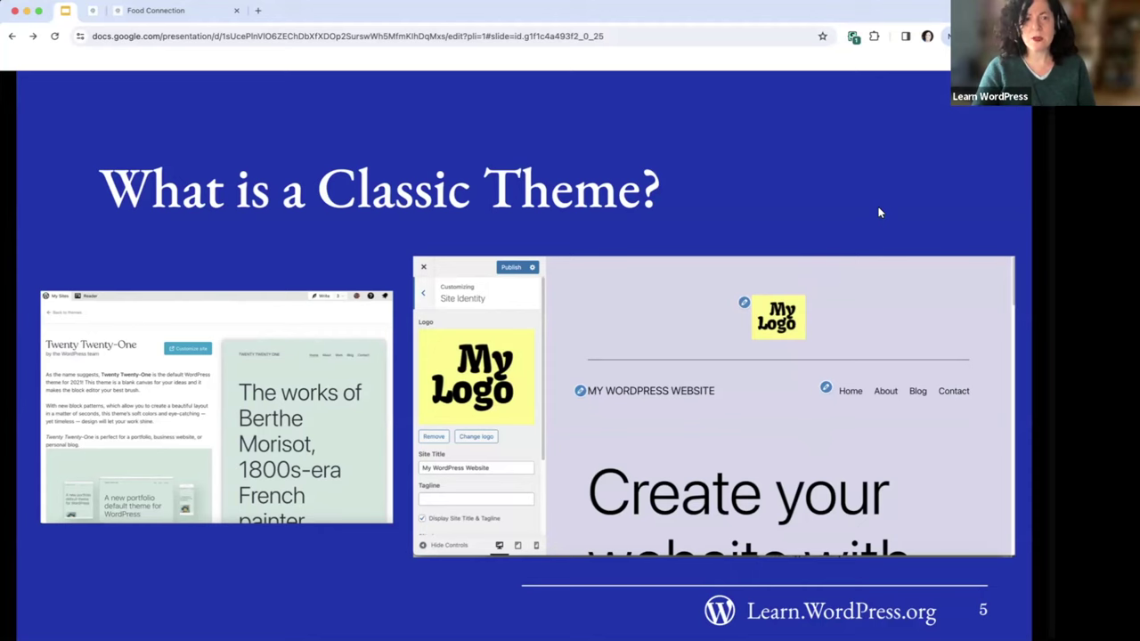
key("Right")
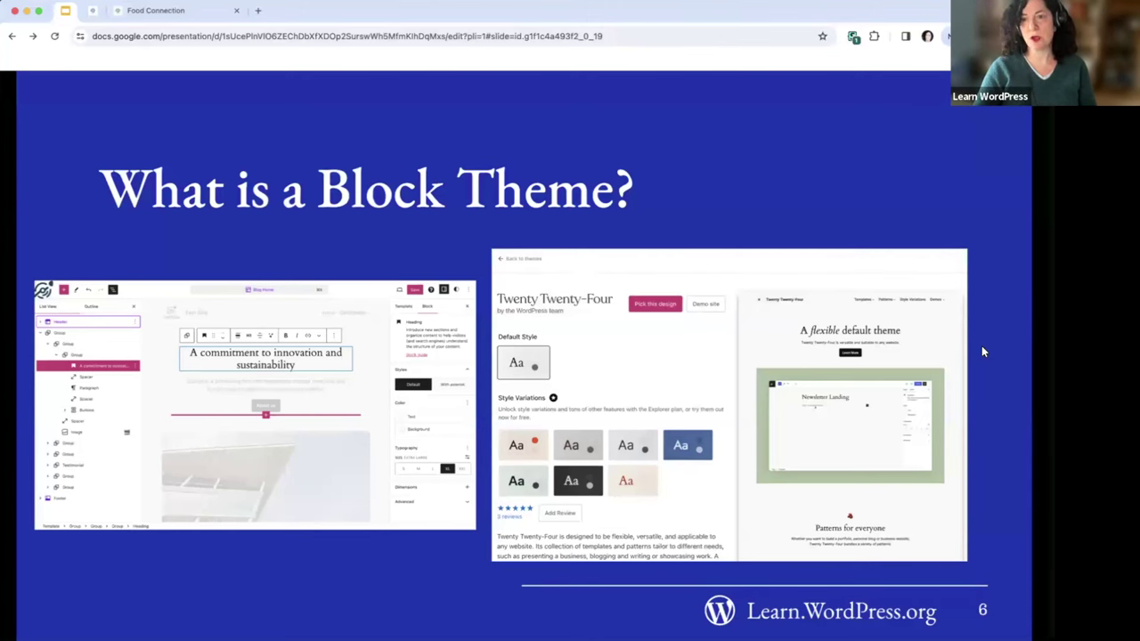
key("Right")
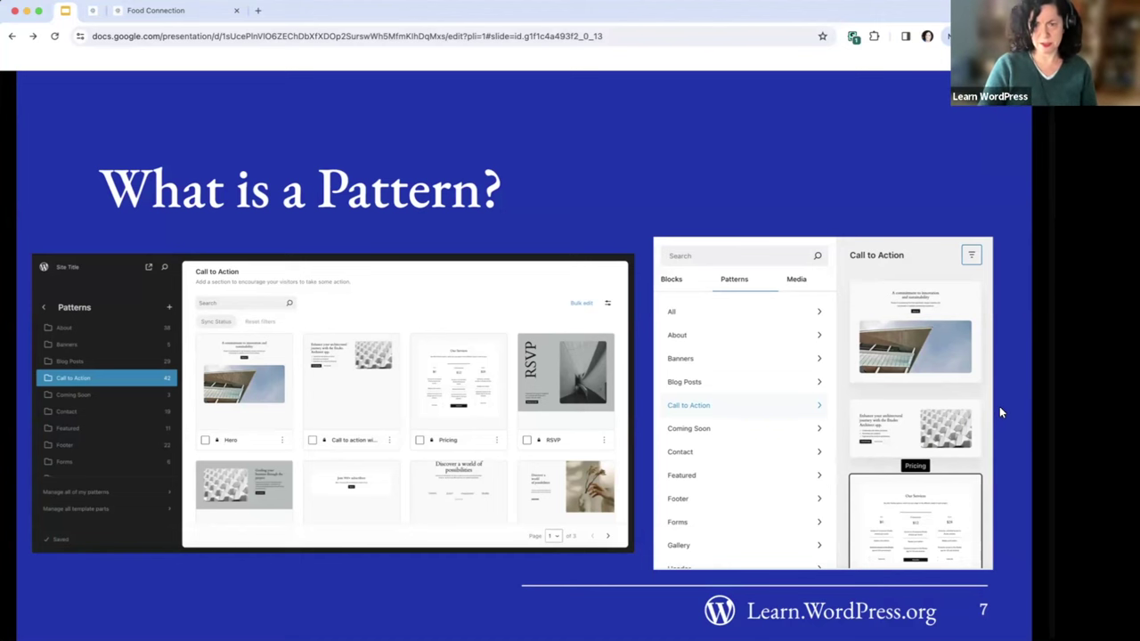
key("Right")
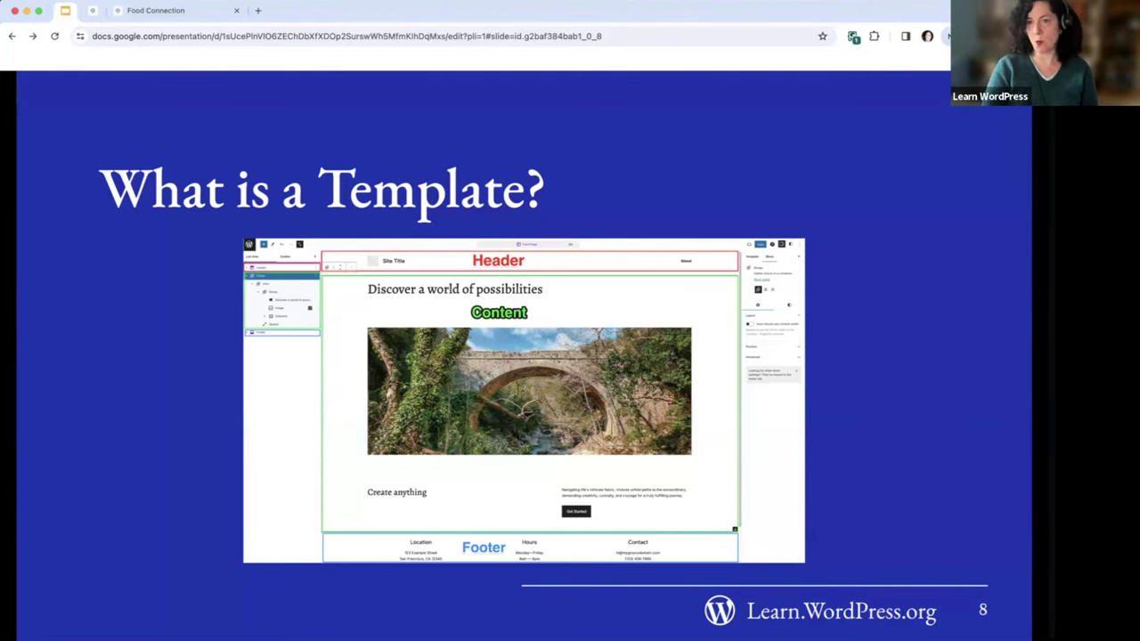
key("Right")
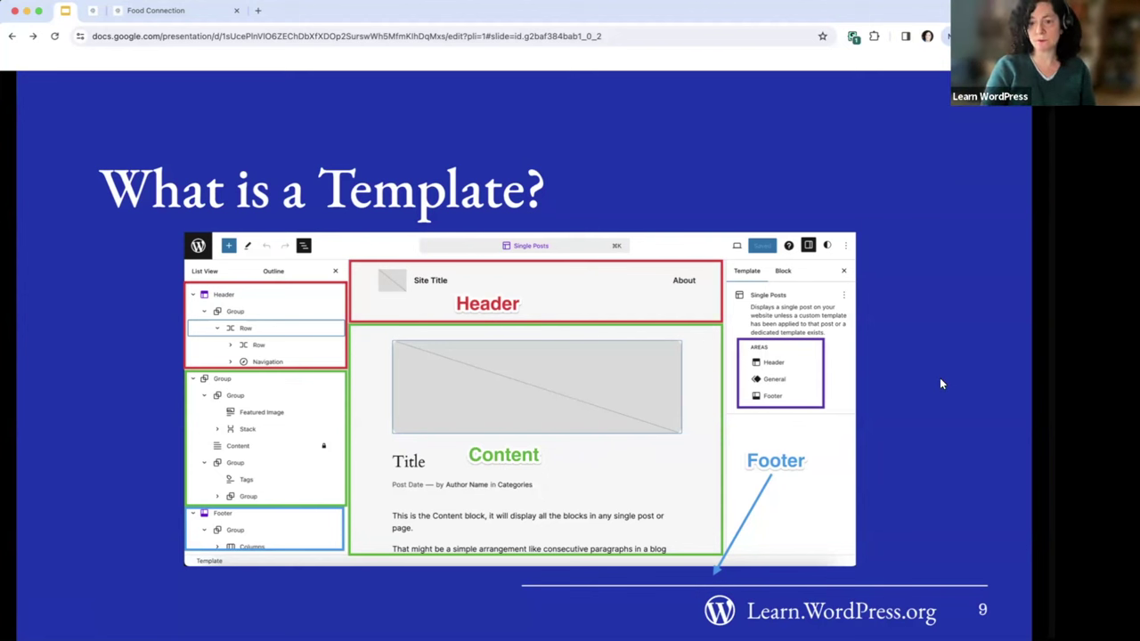
key("Right")
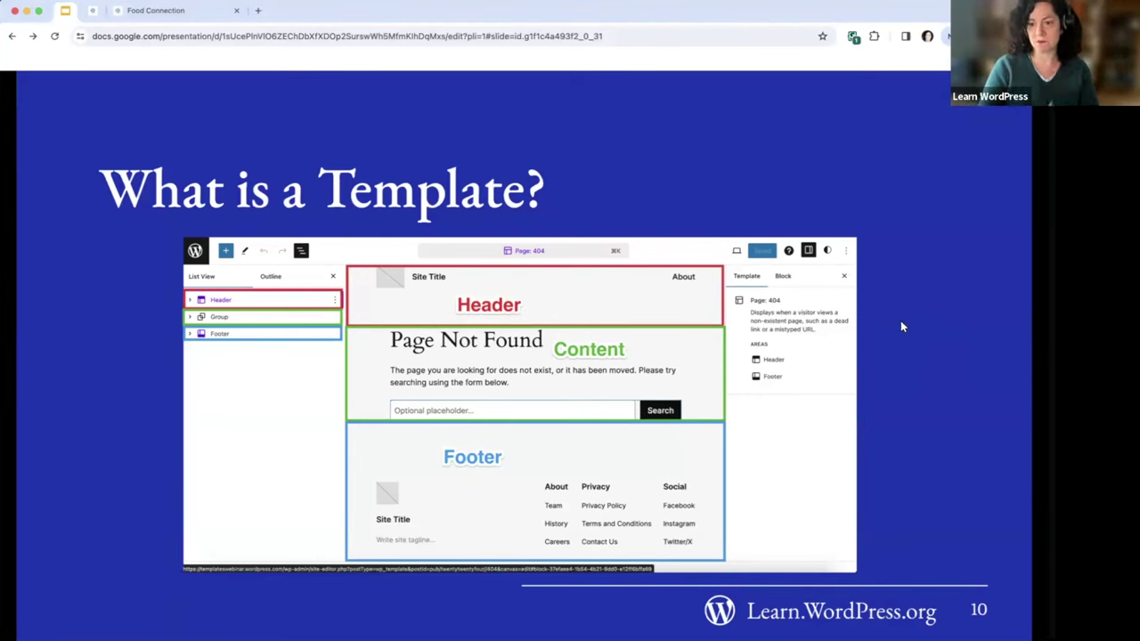
key("Right")
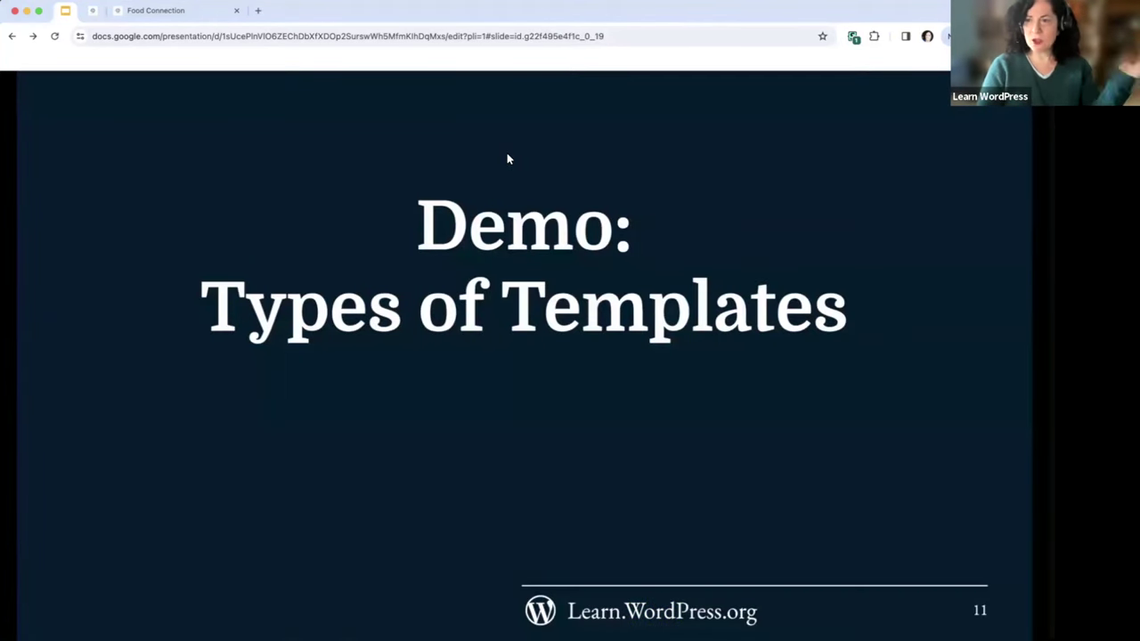
Step: Switch to the Food Connection website and look over its homepage from the header down to the "Watch, Read, Listen" post list
left_click(193, 12)
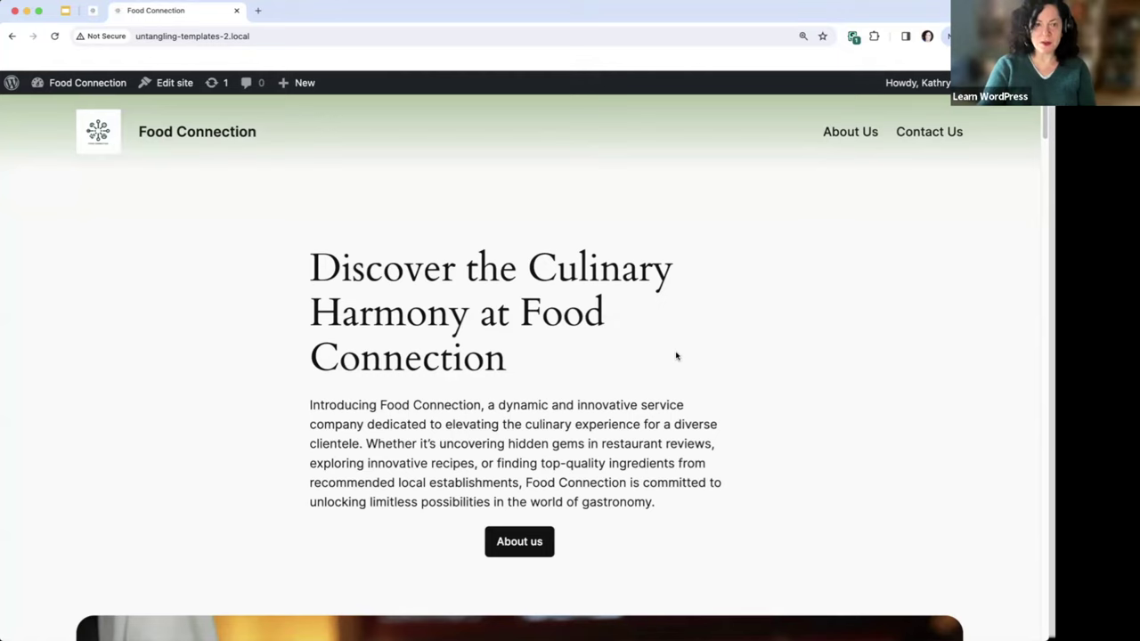
scroll(676, 356, "down", 5)
scroll(675, 356, "down", 3)
scroll(675, 355, "up", 8)
scroll(675, 355, "down", 10)
scroll(676, 356, "down", 12)
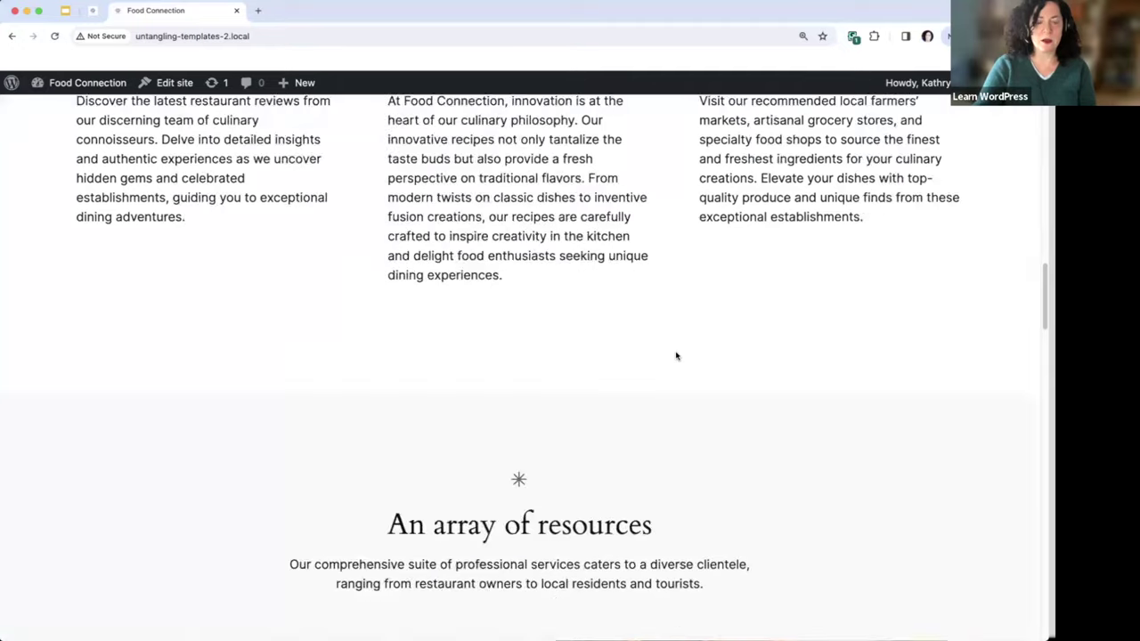
scroll(677, 356, "down", 15)
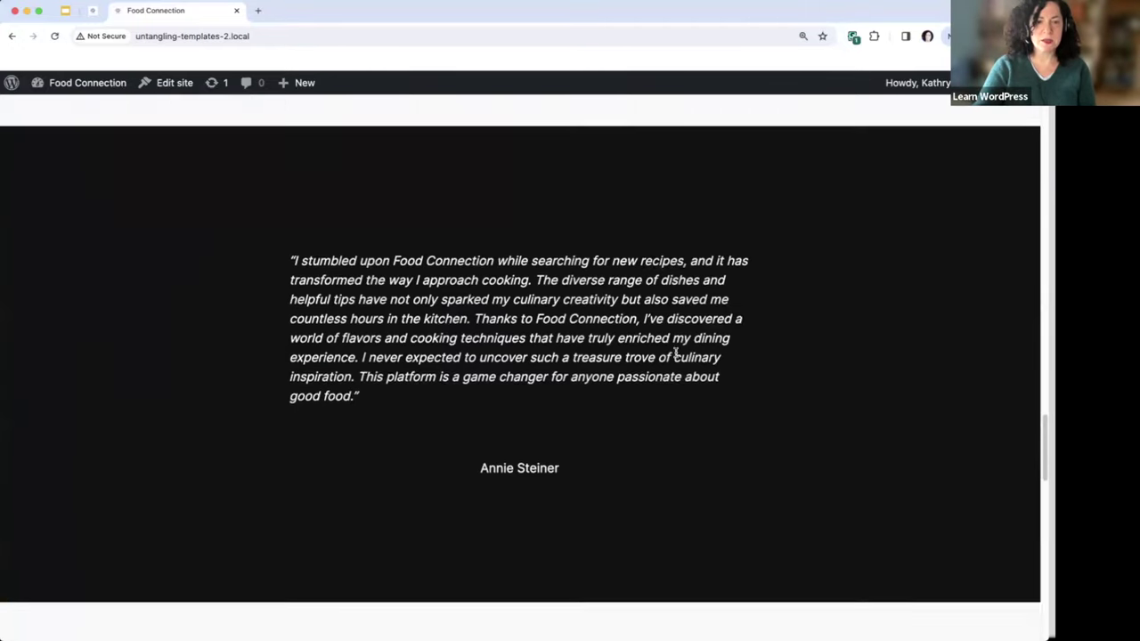
scroll(675, 356, "down", 5)
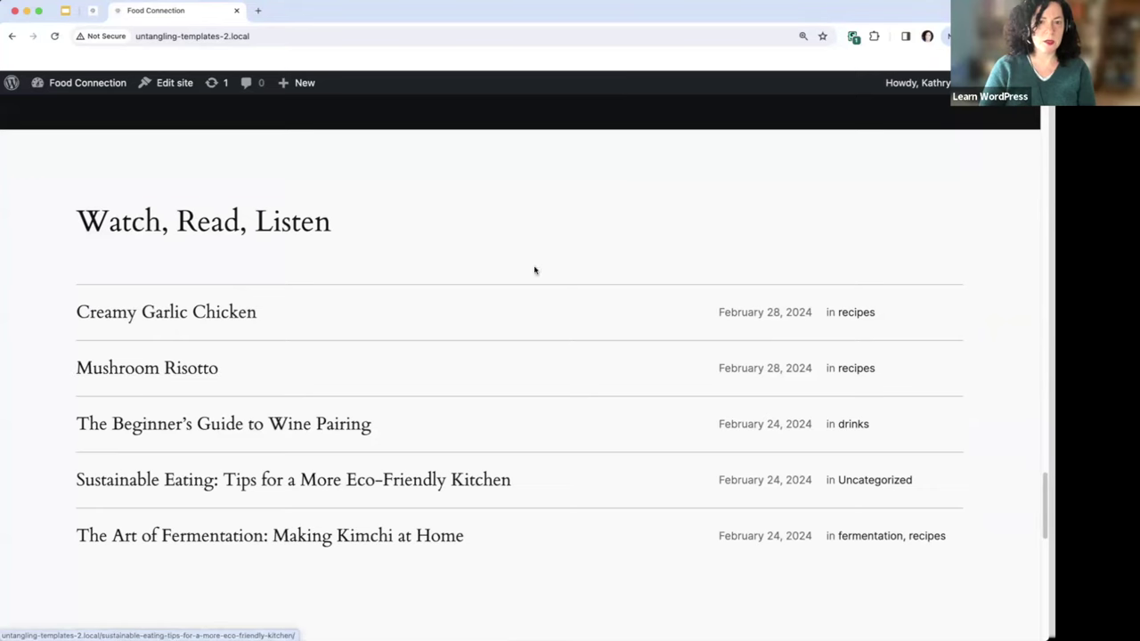
scroll(536, 294, "up", 20)
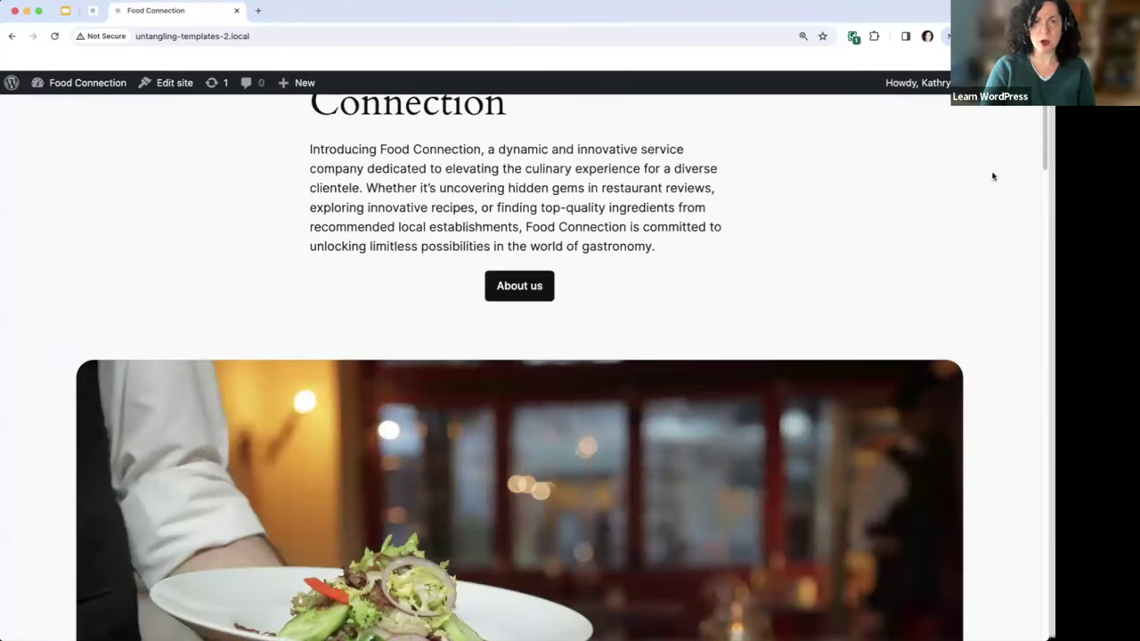
scroll(947, 188, "up", 5)
Step: View the site's About Us page and its Contact Us page
left_click(851, 132)
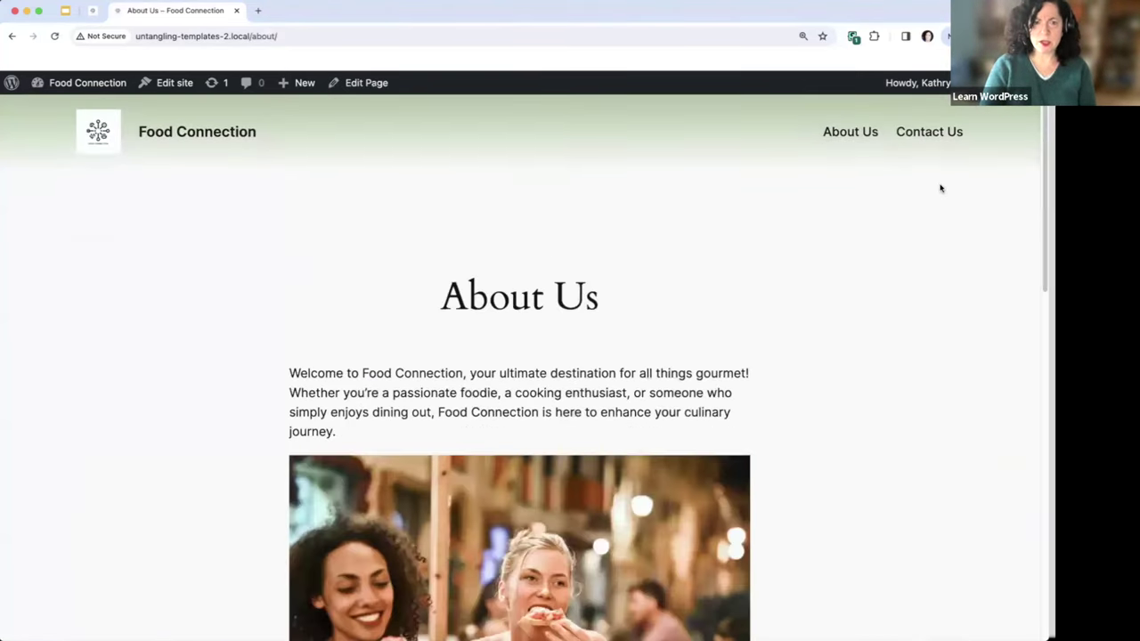
scroll(941, 187, "down", 3)
scroll(936, 117, "up", 3)
scroll(927, 170, "up", 1)
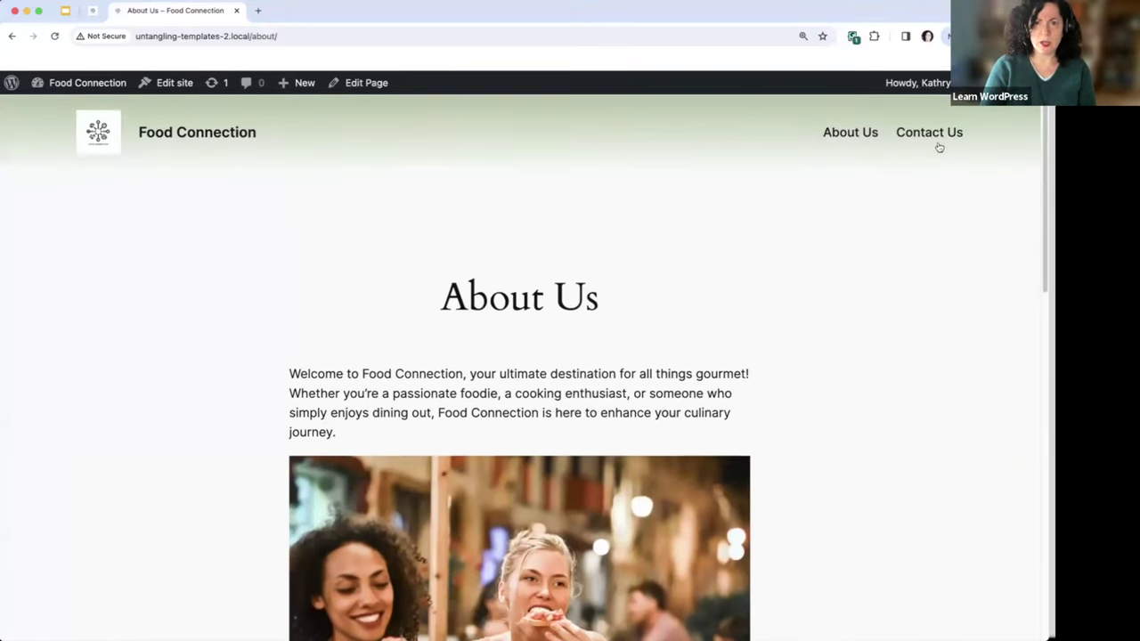
left_click(937, 140)
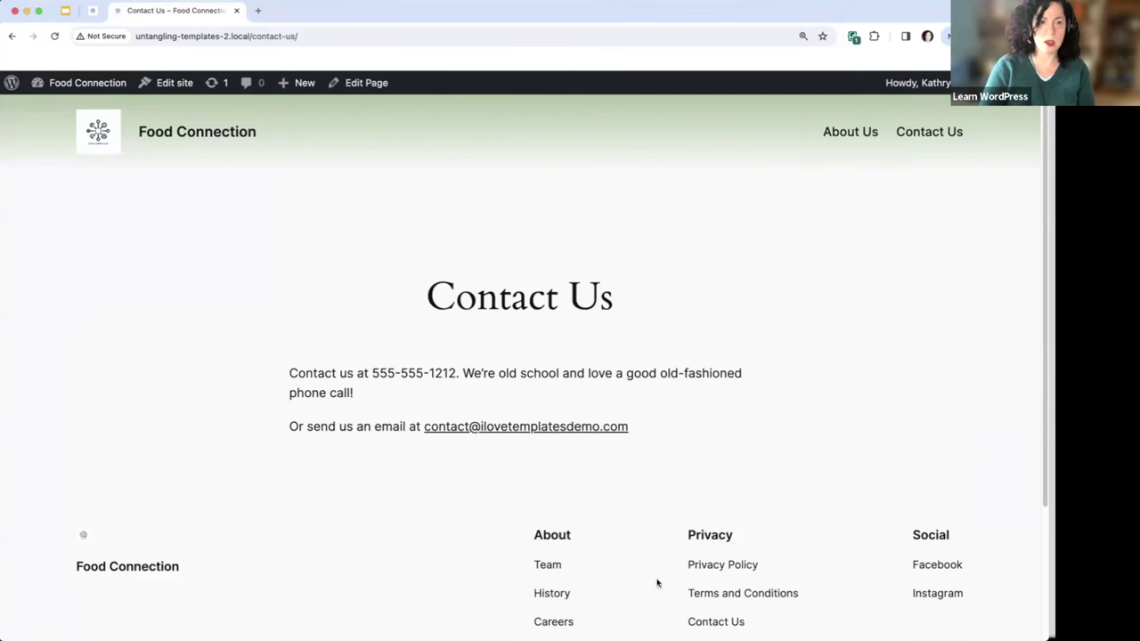
scroll(537, 463, "up", 2)
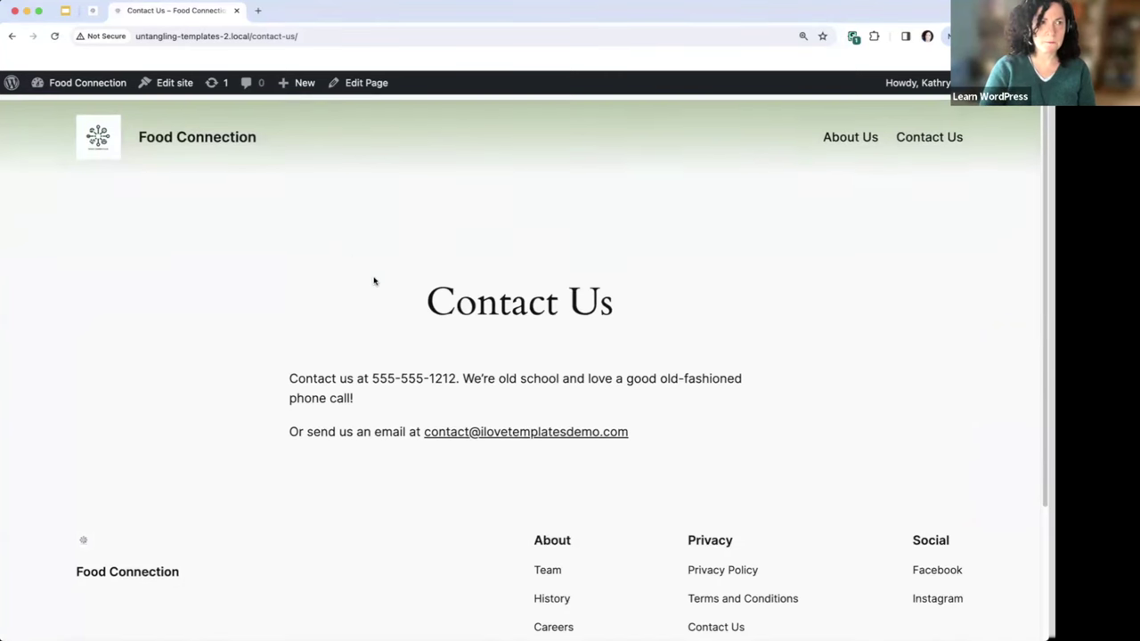
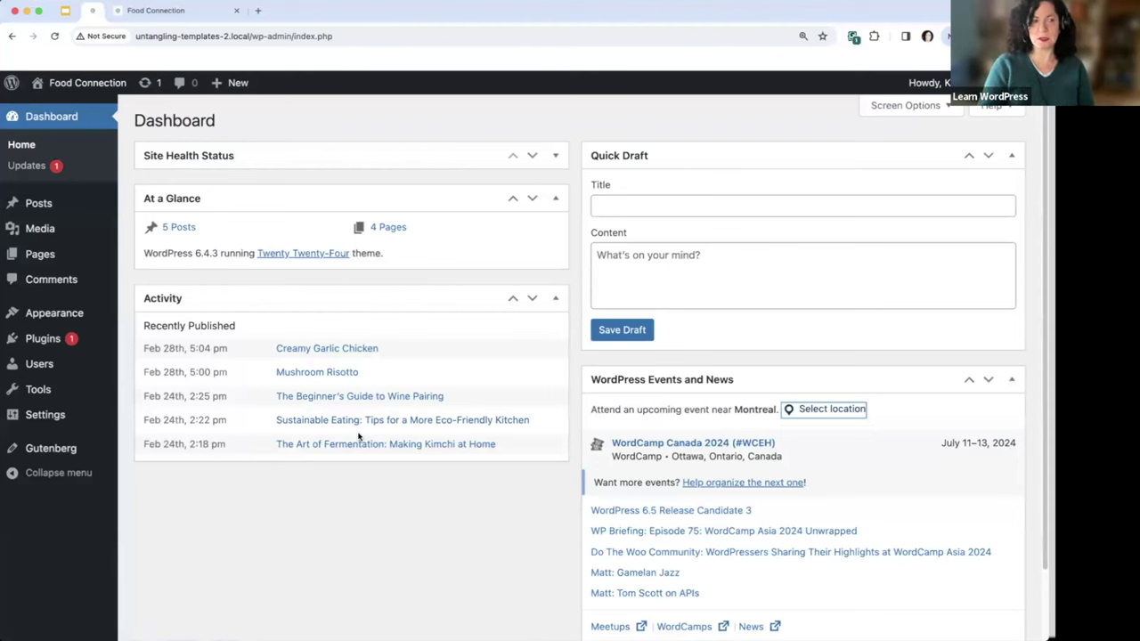
Step: Open the Templates section of the Site Editor from the WordPress dashboard
mouse_move(62, 314)
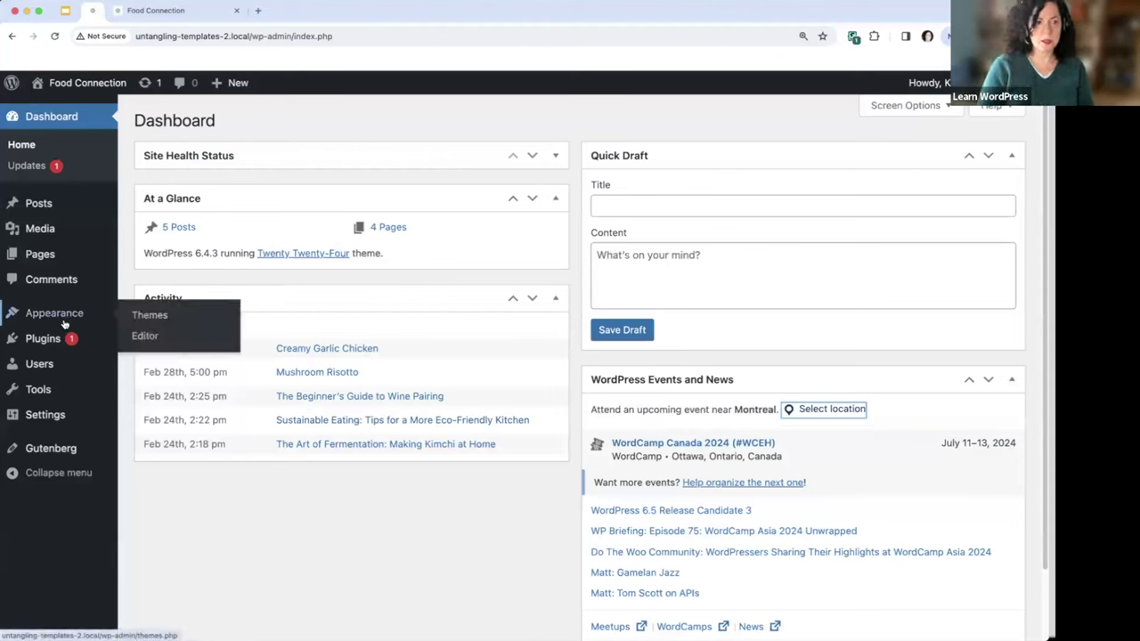
left_click(145, 337)
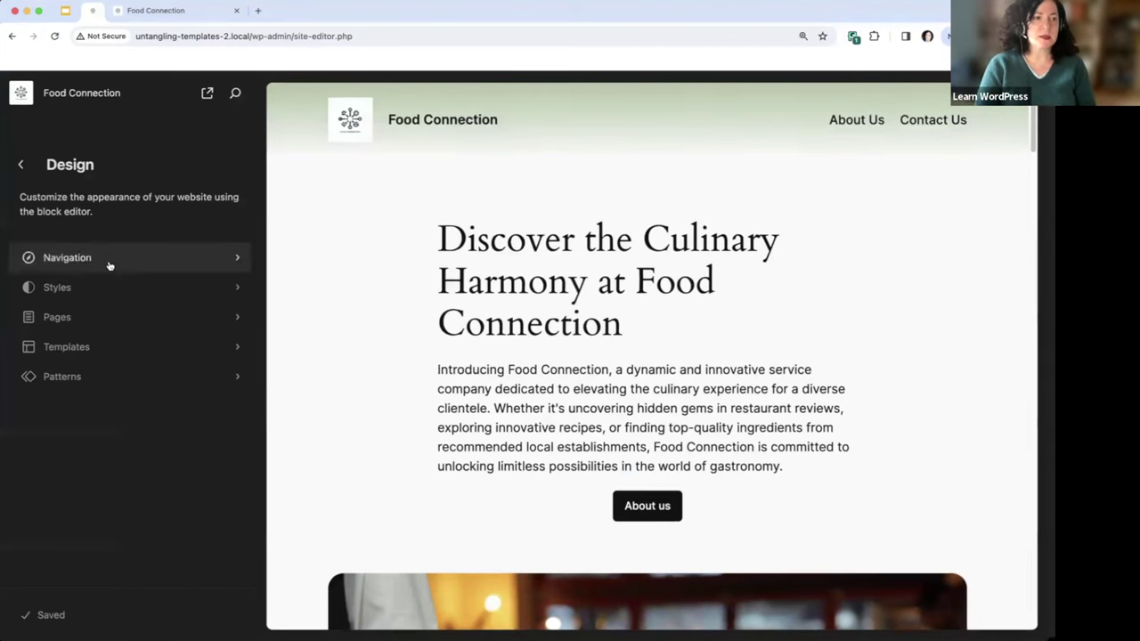
left_click(86, 353)
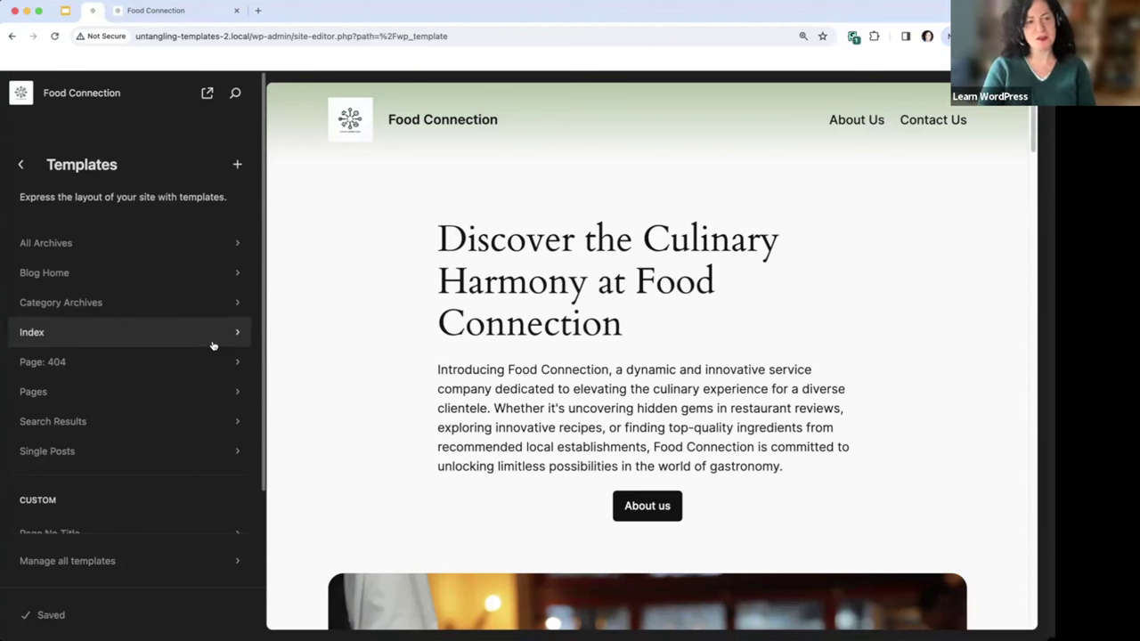
Step: Examine the list of the theme's templates, including the ones grouped under Custom
scroll(121, 290, "down", 3)
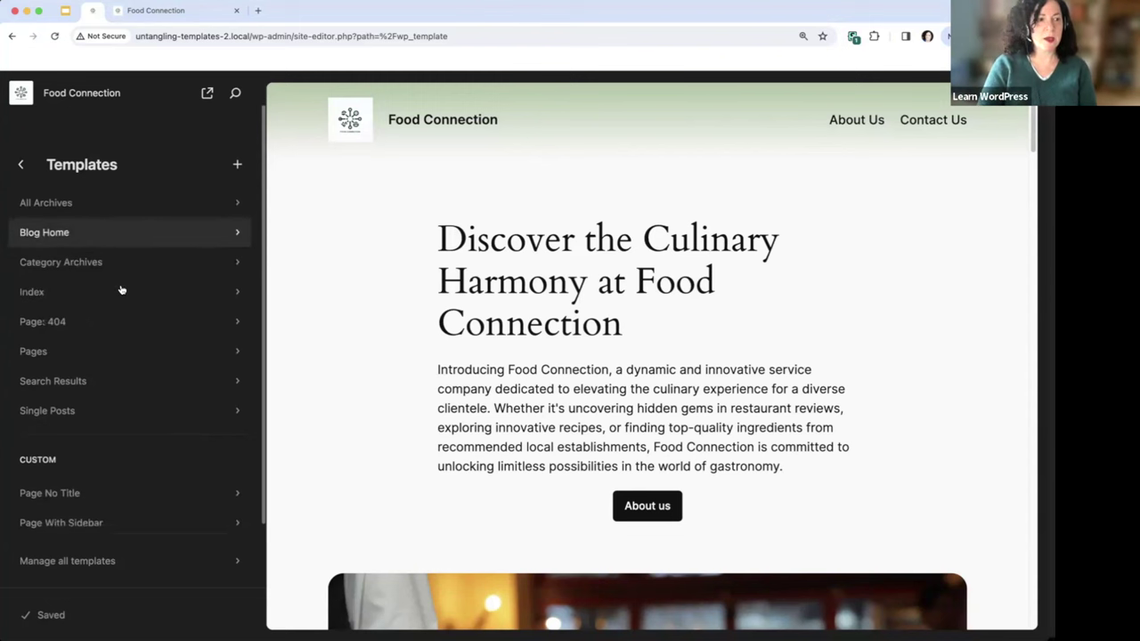
scroll(120, 288, "up", 3)
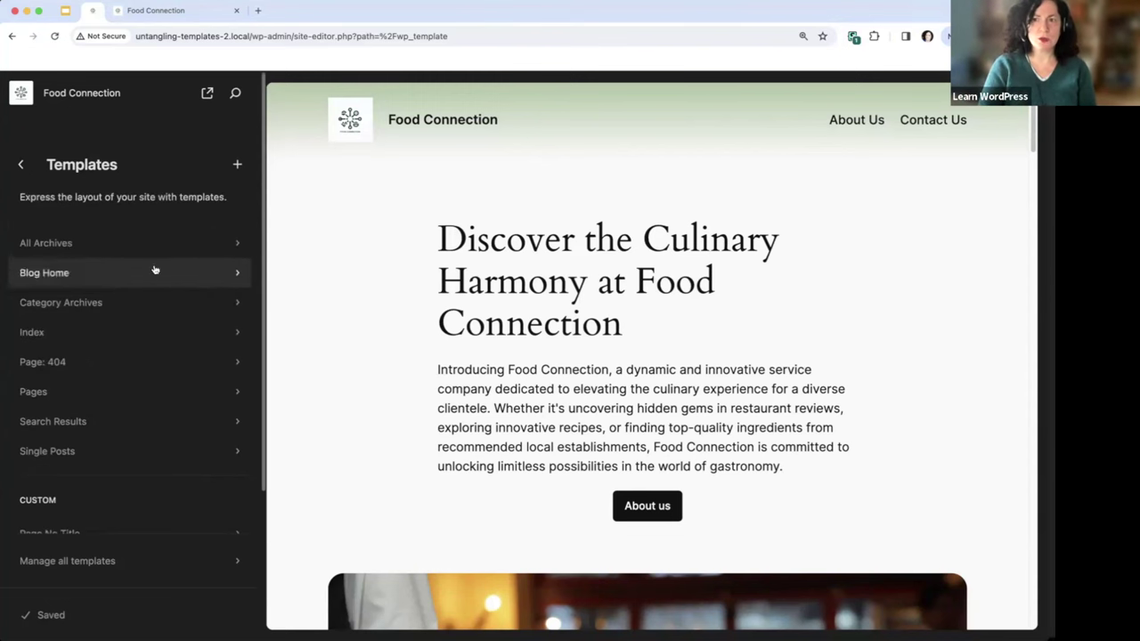
scroll(133, 326, "down", 1)
scroll(127, 285, "up", 1)
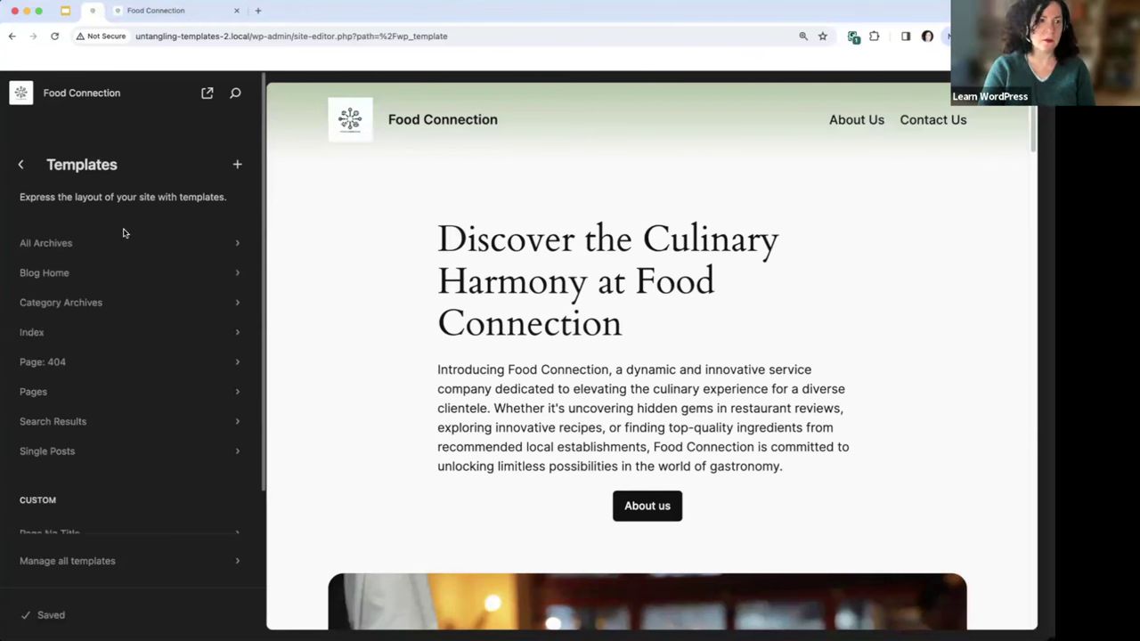
scroll(75, 343, "down", 1)
scroll(75, 348, "down", 3)
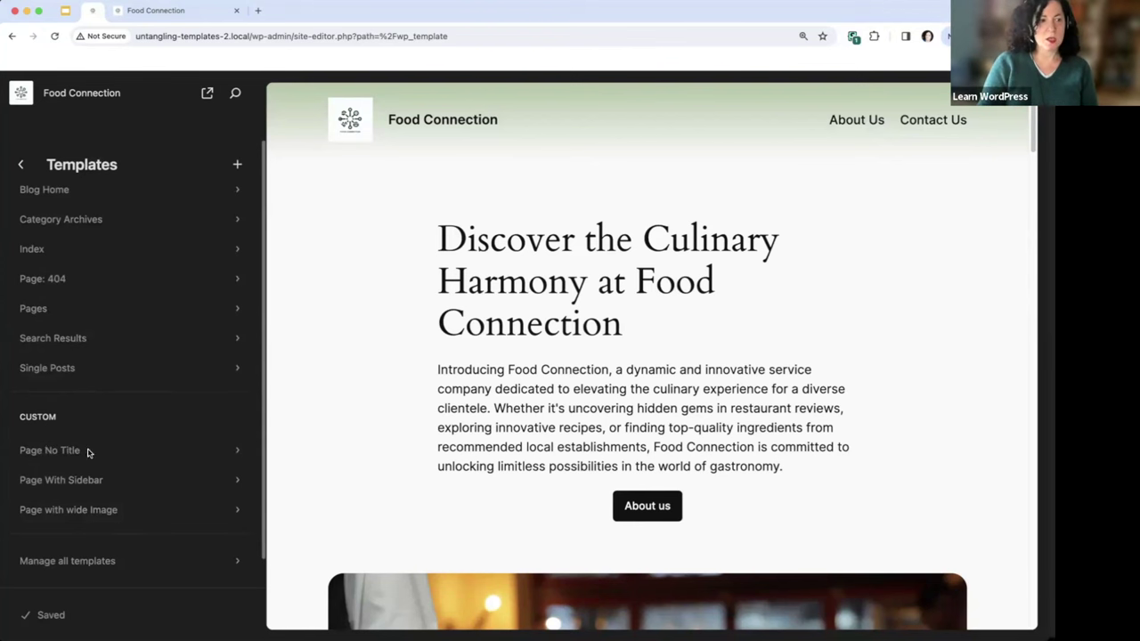
scroll(117, 321, "up", 4)
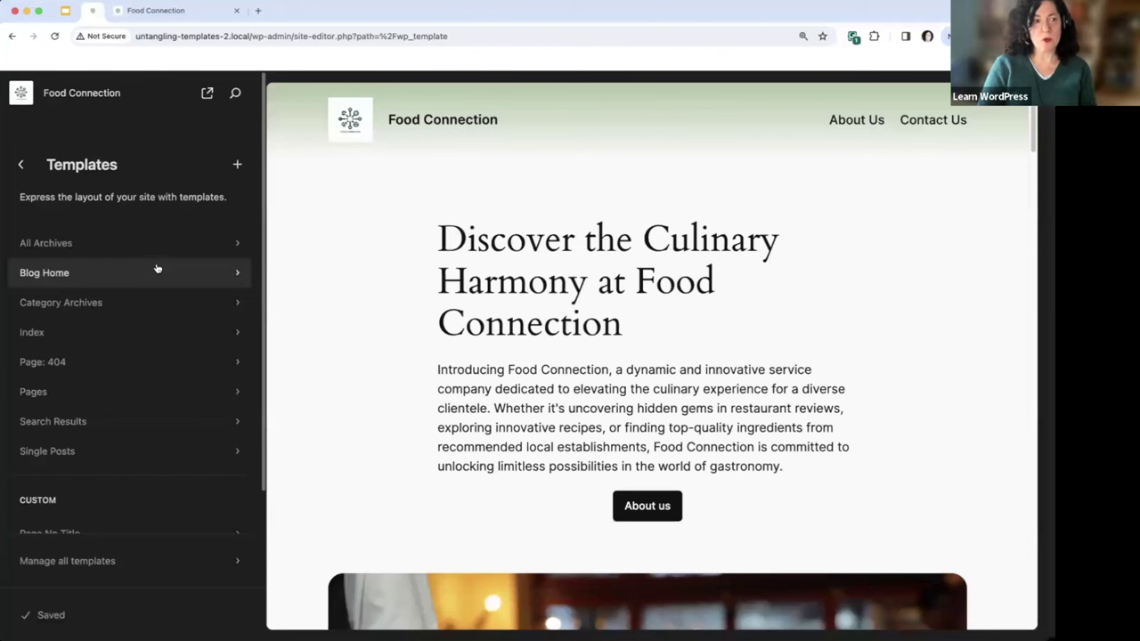
scroll(156, 268, "down", 5)
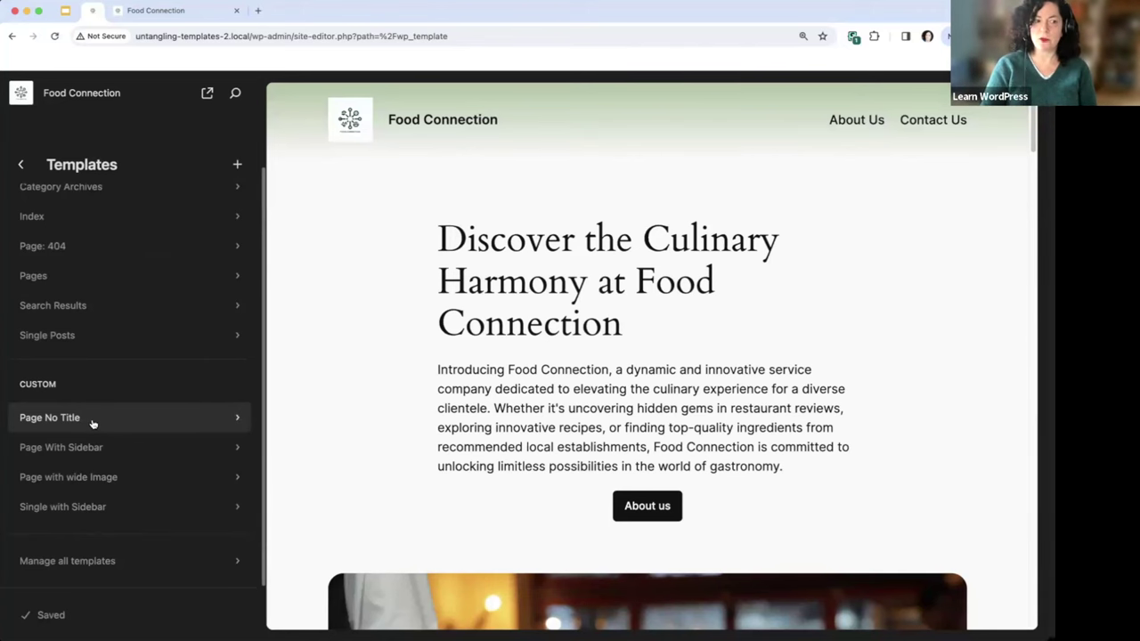
Step: Preview the Page With Sidebar custom template and return to the template list
left_click(52, 449)
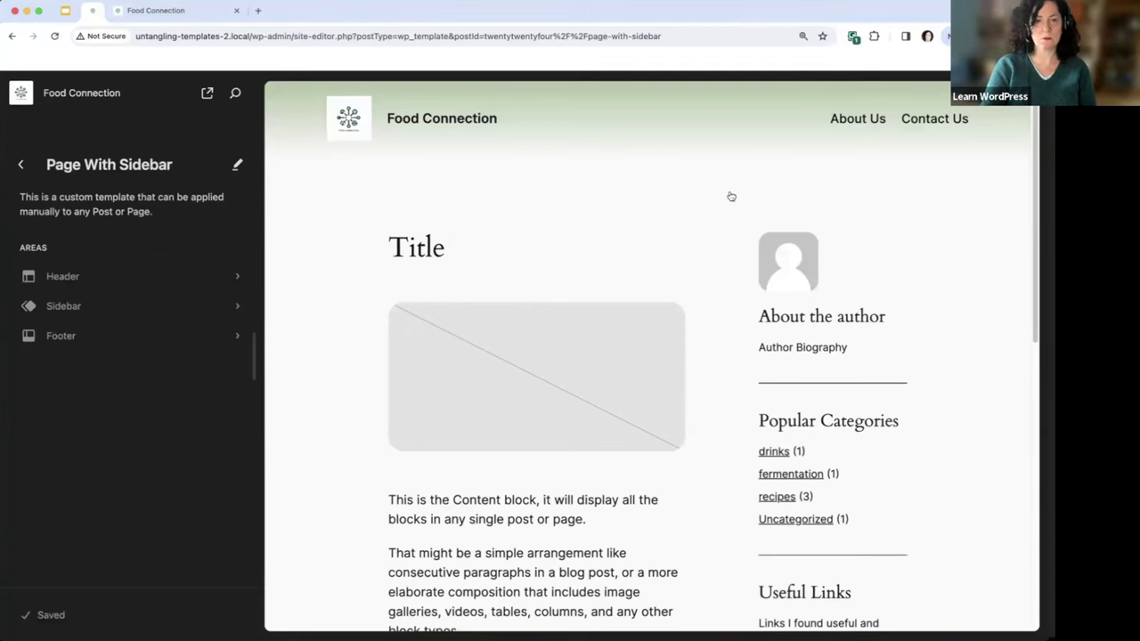
scroll(704, 288, "down", 5)
scroll(704, 288, "up", 5)
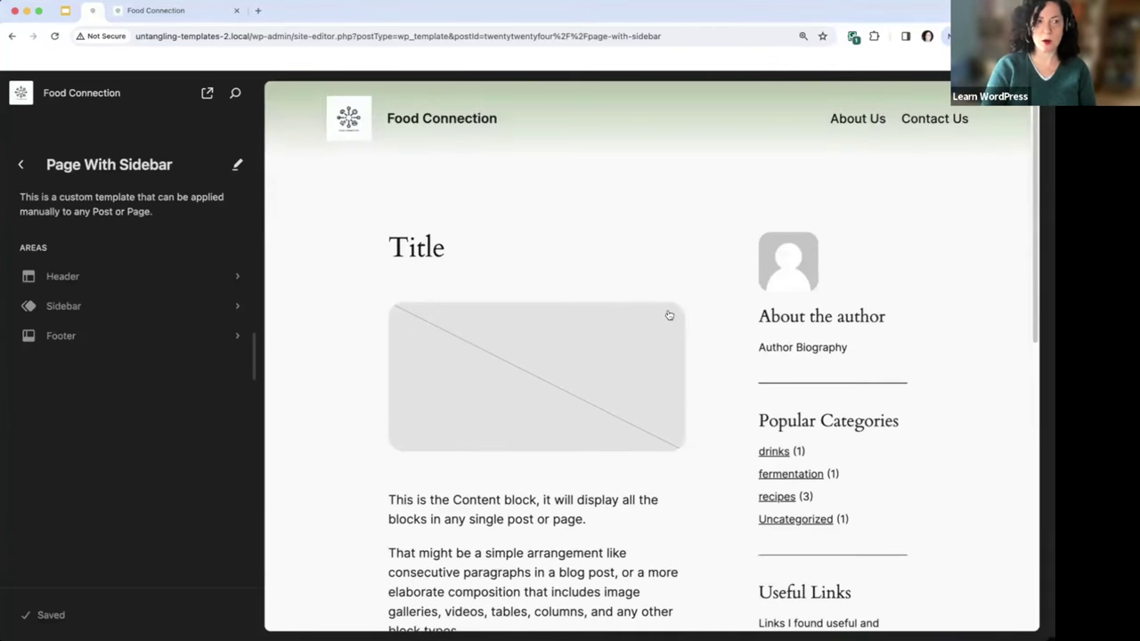
left_click(25, 165)
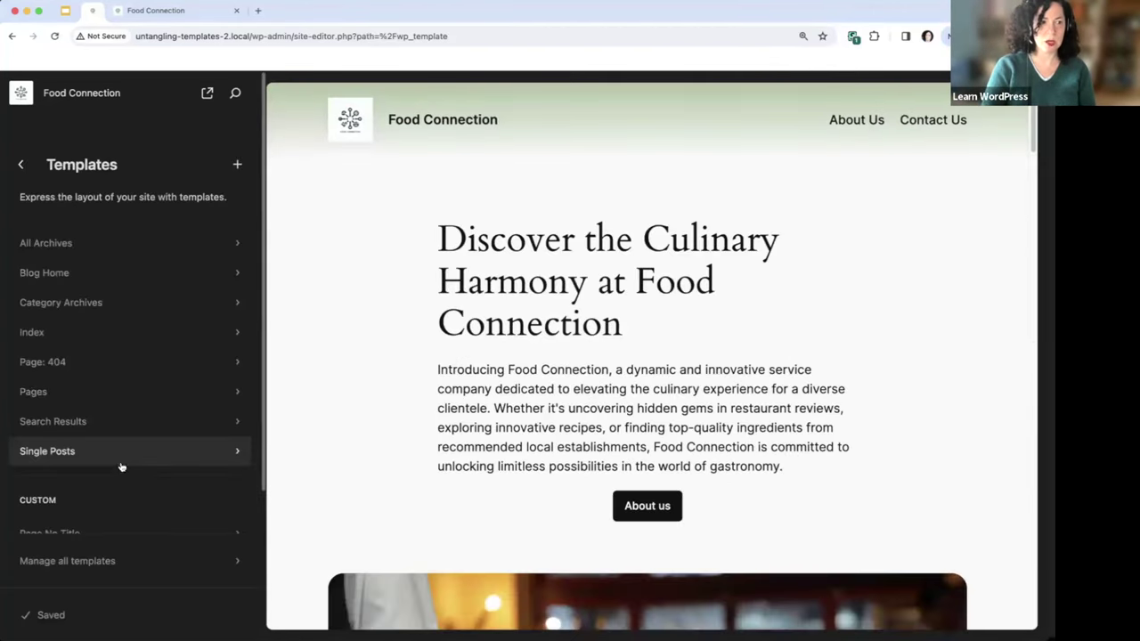
Step: Preview the Page No Title custom template and go back to the template list
scroll(84, 504, "down", 2)
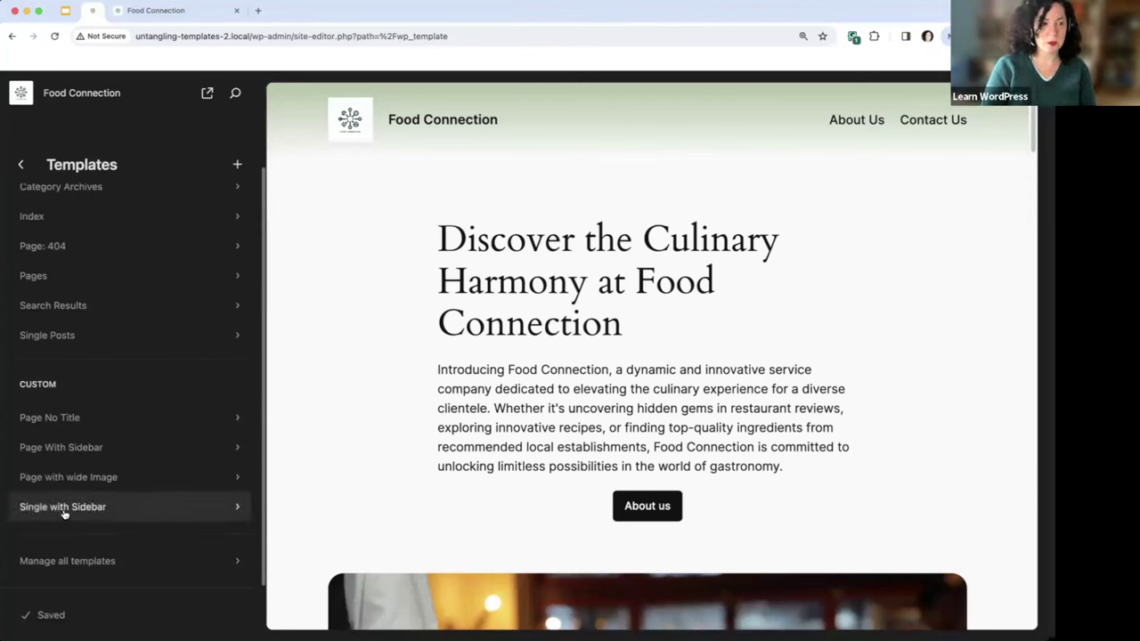
left_click(51, 419)
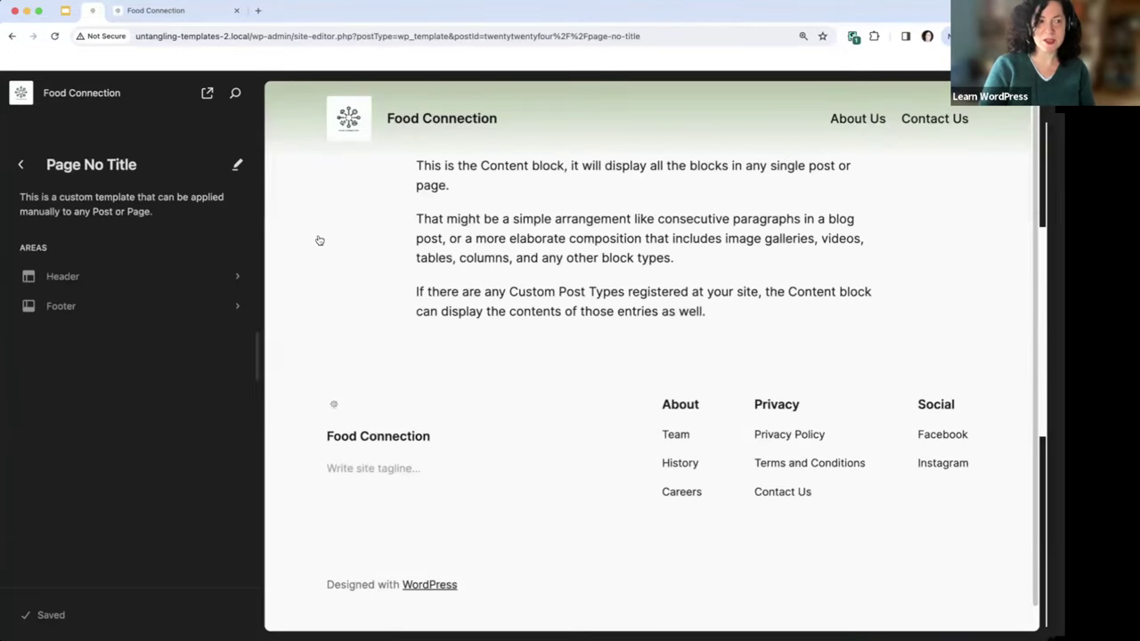
left_click(19, 164)
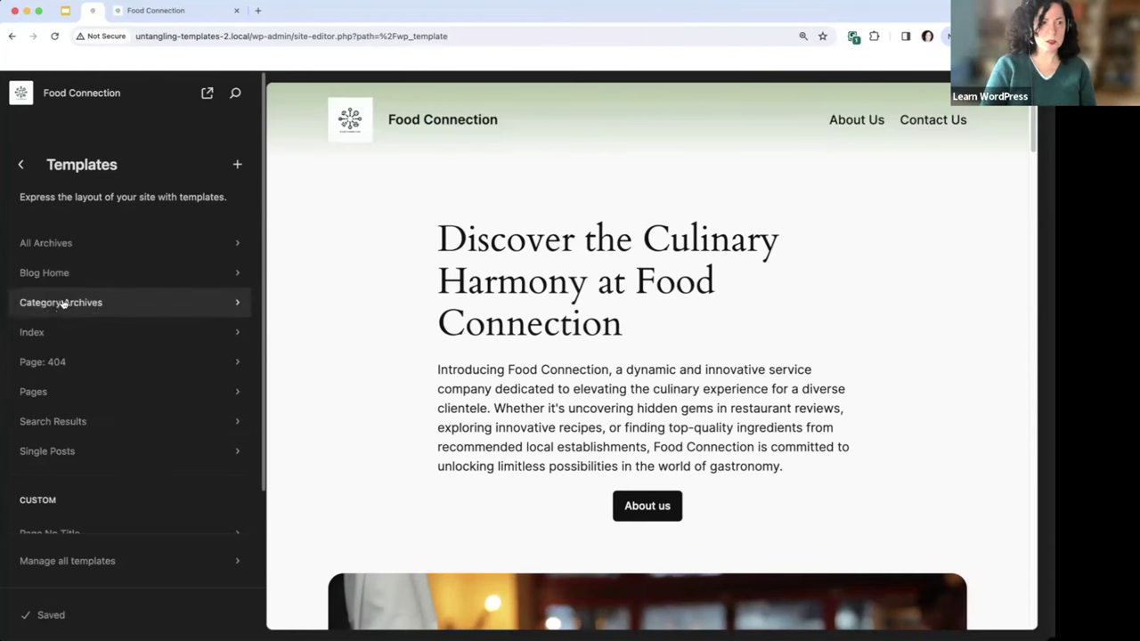
Step: Open the All Archives template and read its description, including the part about serving as a fallback
left_click(56, 254)
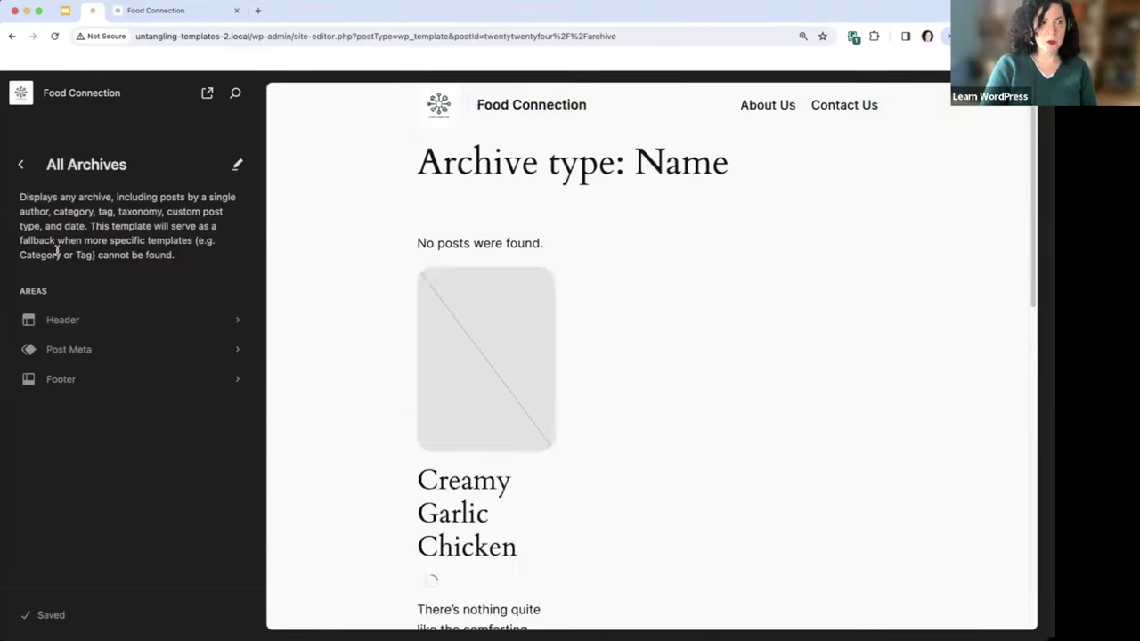
left_click_drag(179, 258, 16, 203)
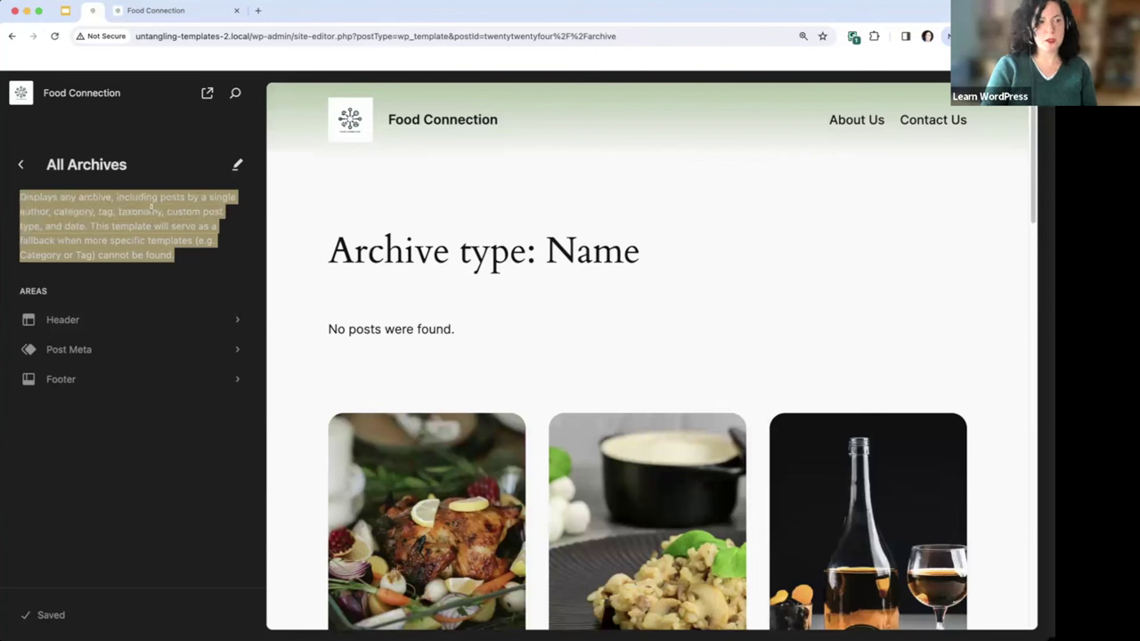
left_click(152, 207)
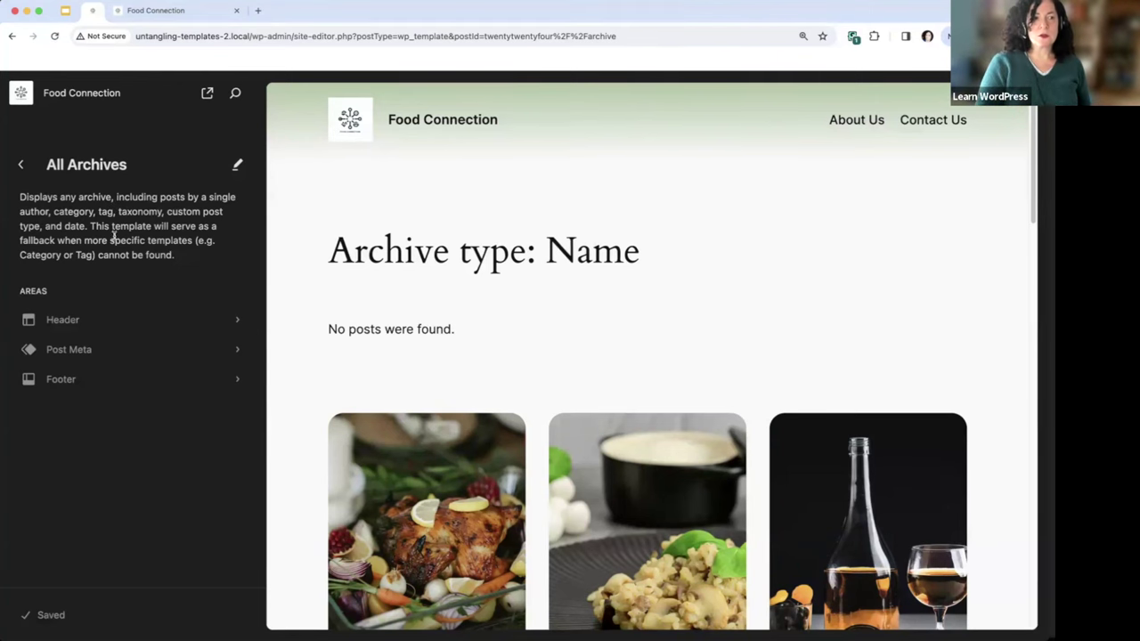
left_click_drag(89, 228, 211, 261)
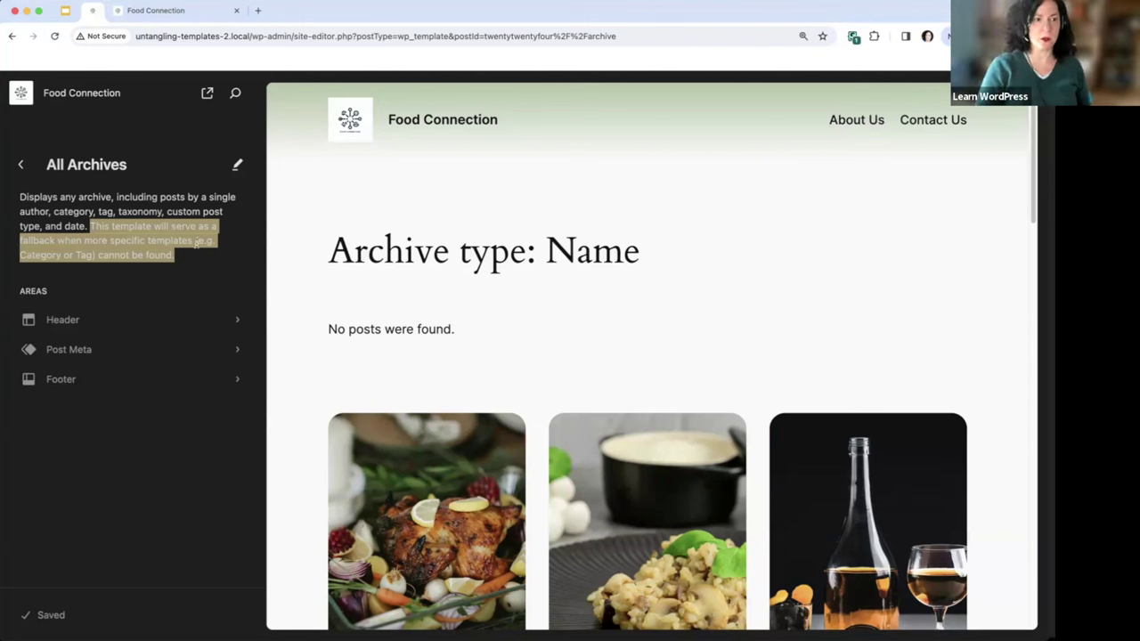
left_click(195, 264)
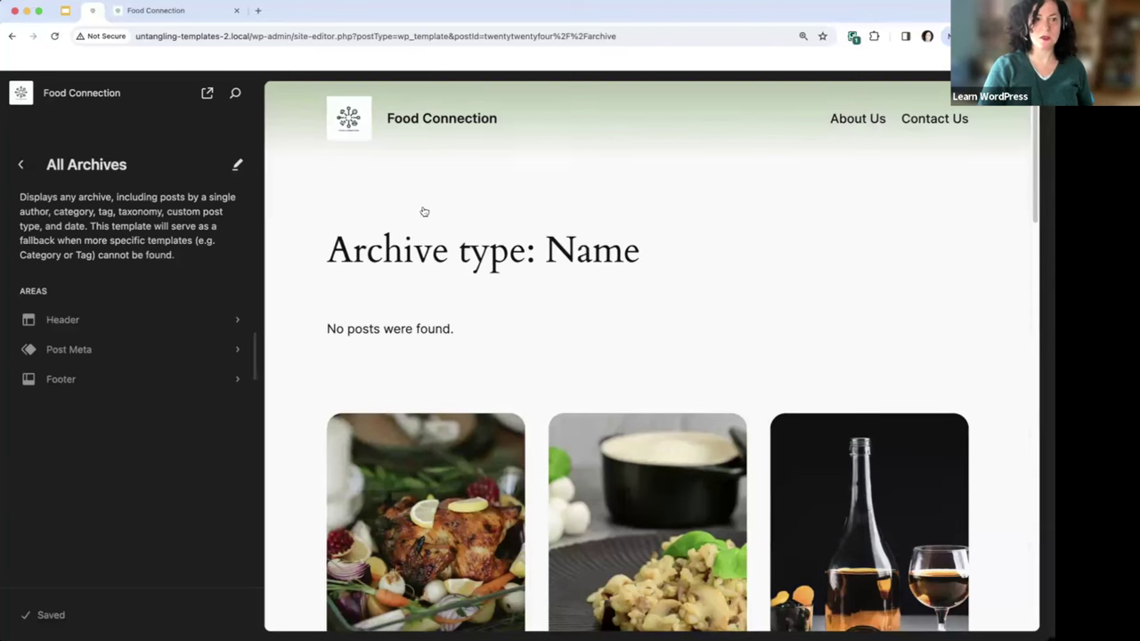
Step: Examine the All Archives template preview from the archive title through the posts grid to the footer
scroll(738, 306, "down", 2)
scroll(738, 305, "down", 5)
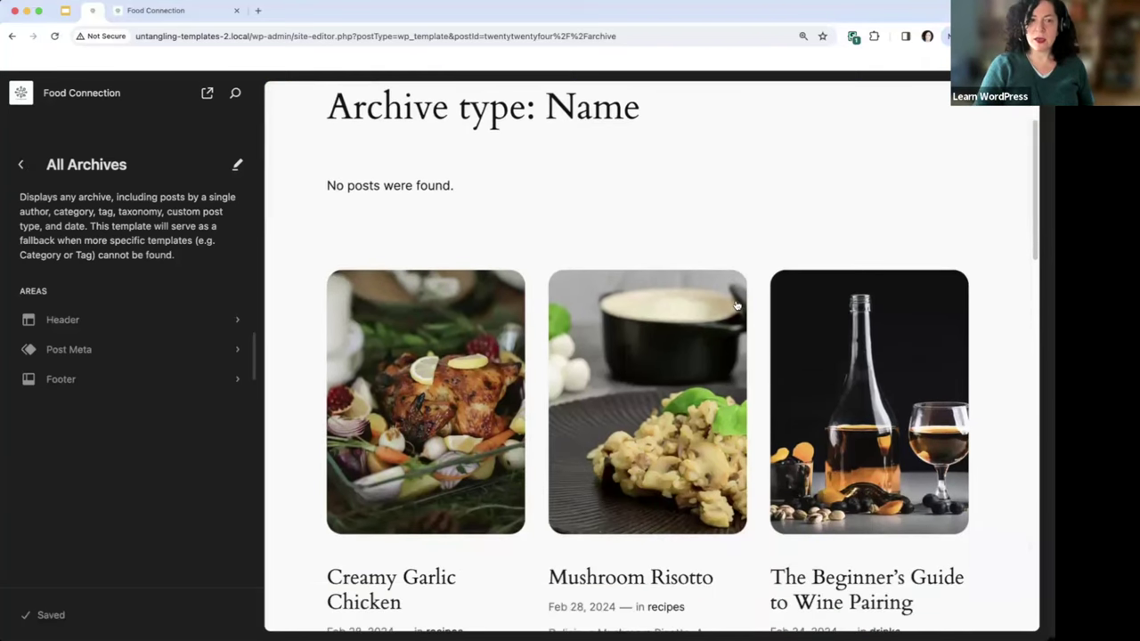
scroll(727, 346, "down", 20)
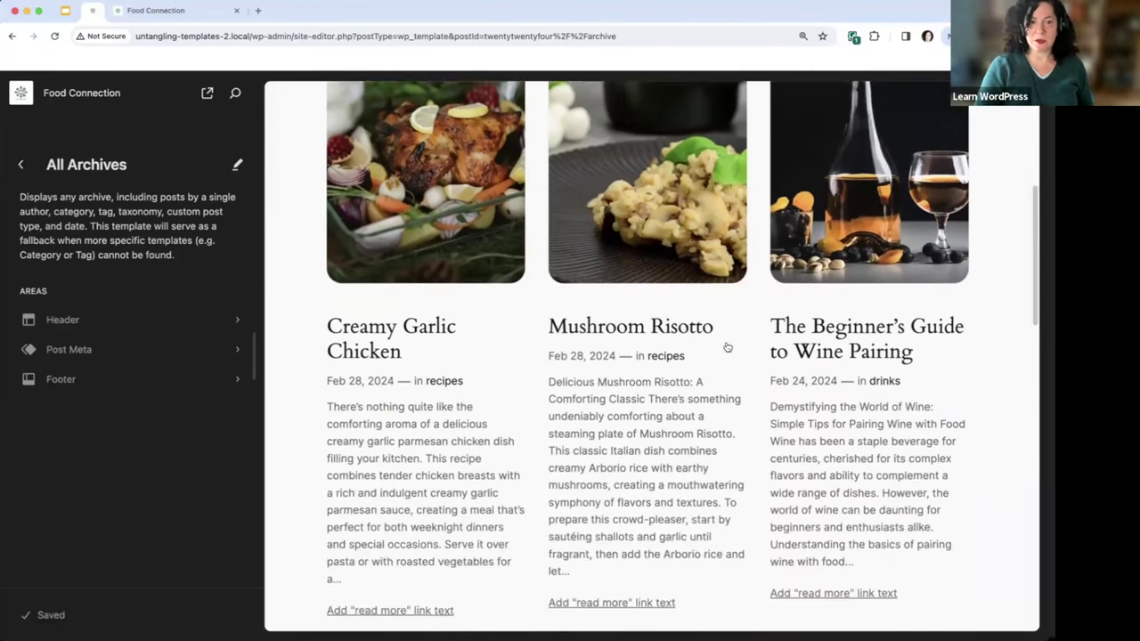
scroll(727, 347, "down", 9)
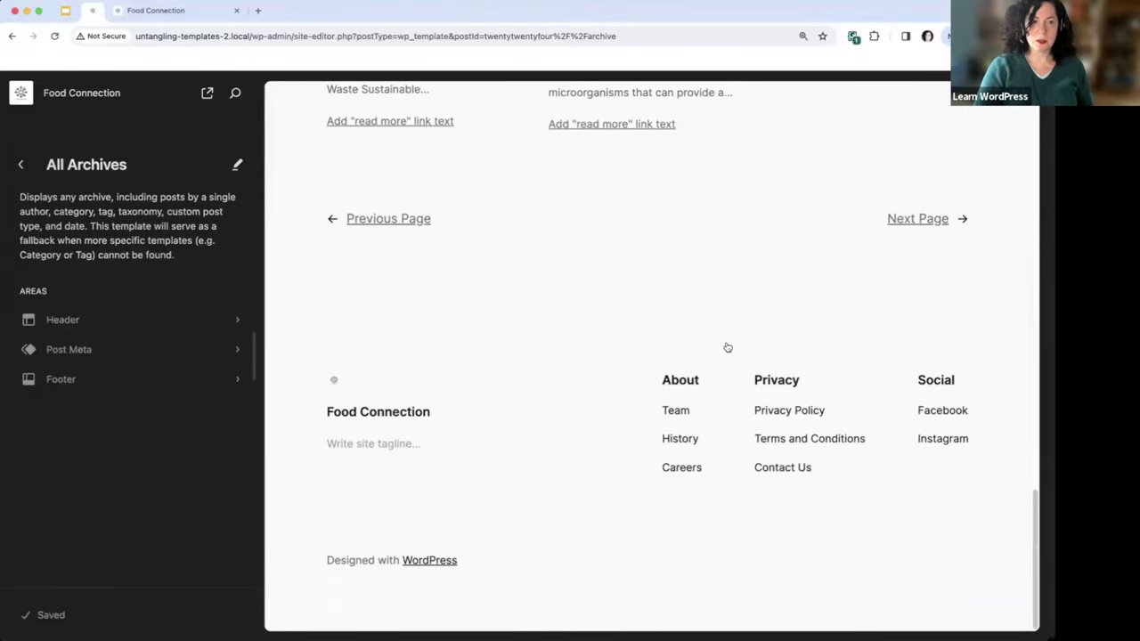
scroll(532, 293, "up", 14)
scroll(532, 293, "up", 20)
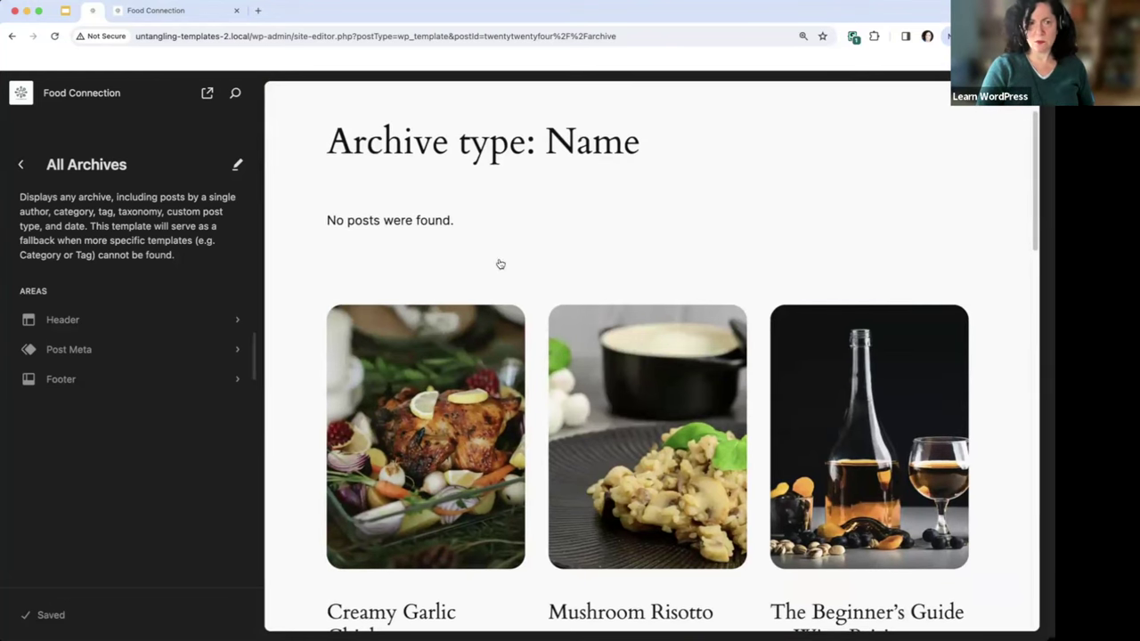
left_click(657, 257)
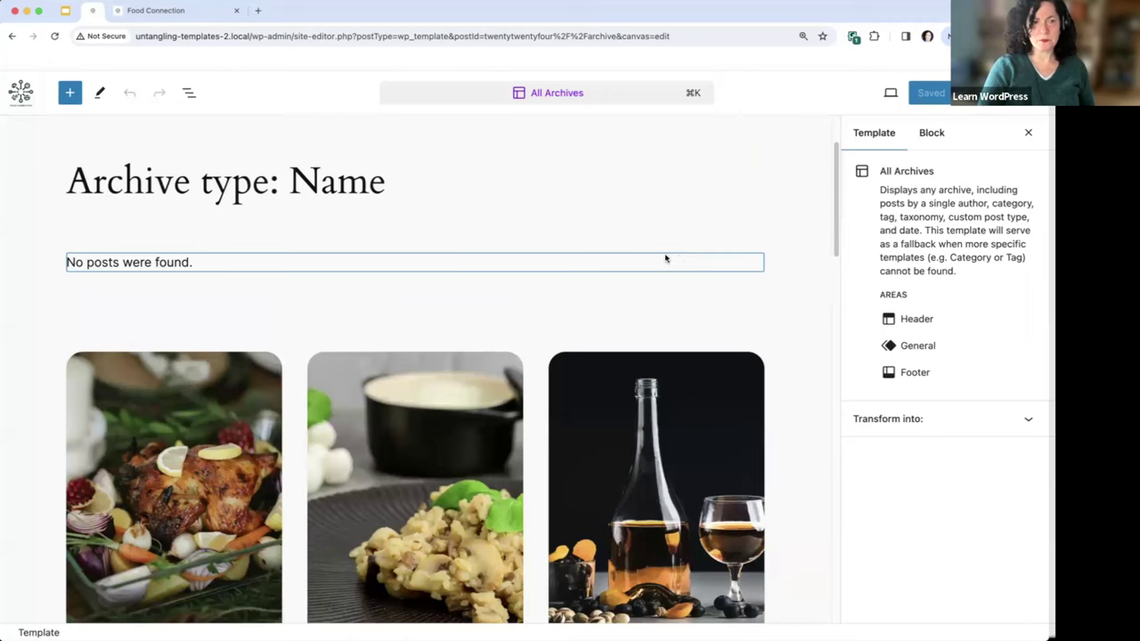
left_click(21, 93)
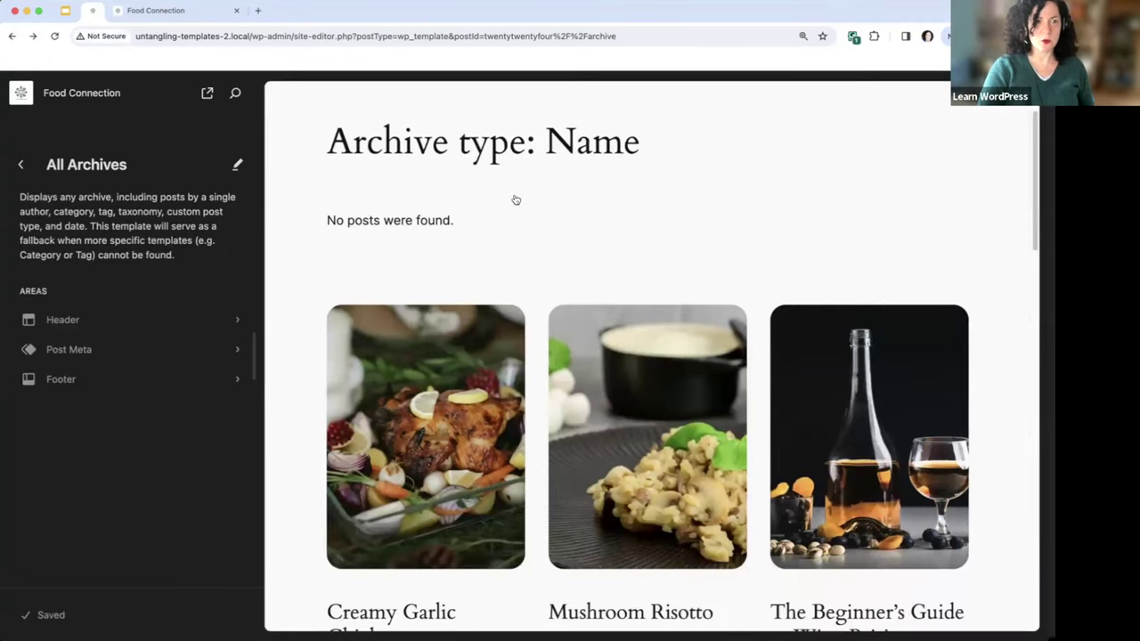
left_click(613, 228)
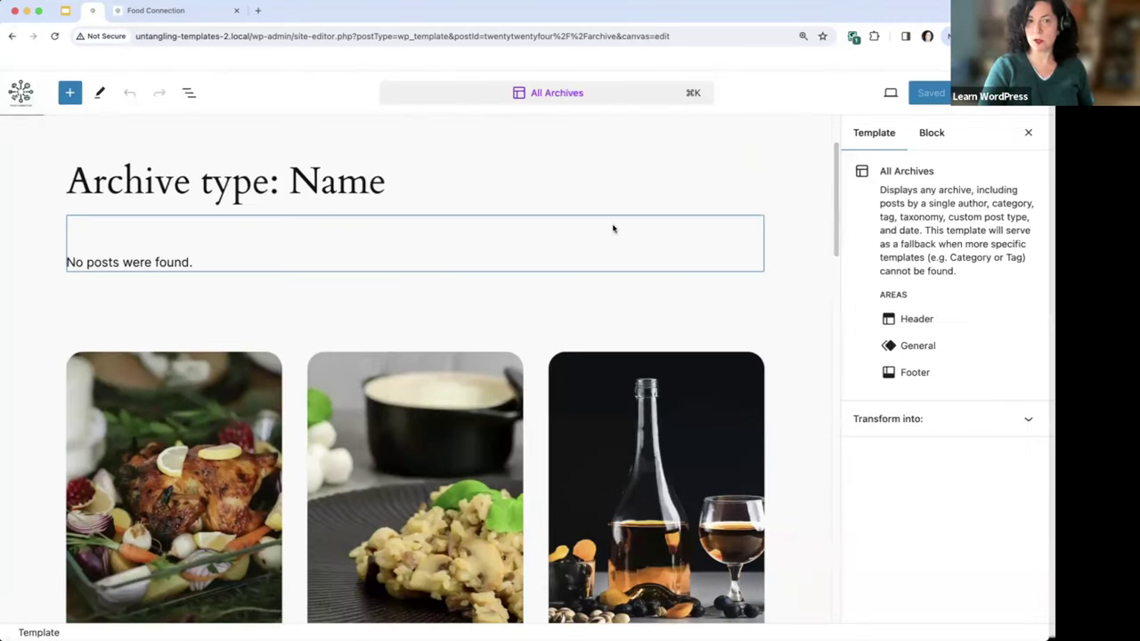
left_click(11, 36)
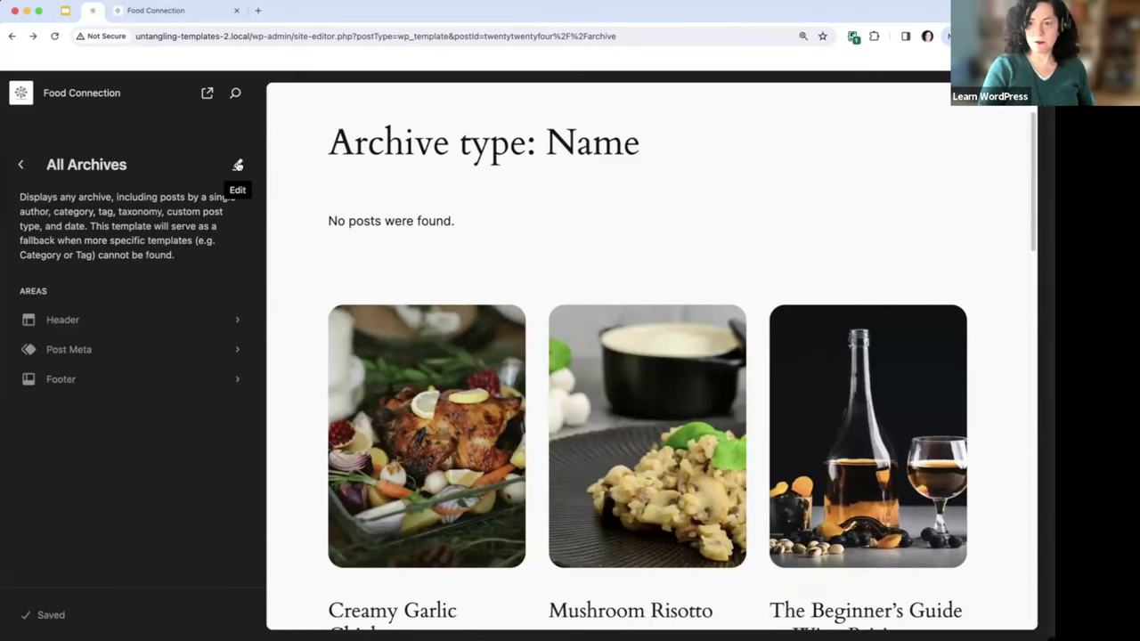
Step: Open the All Archives template for editing and expand its Header, Group and Footer blocks in the List View
left_click(238, 164)
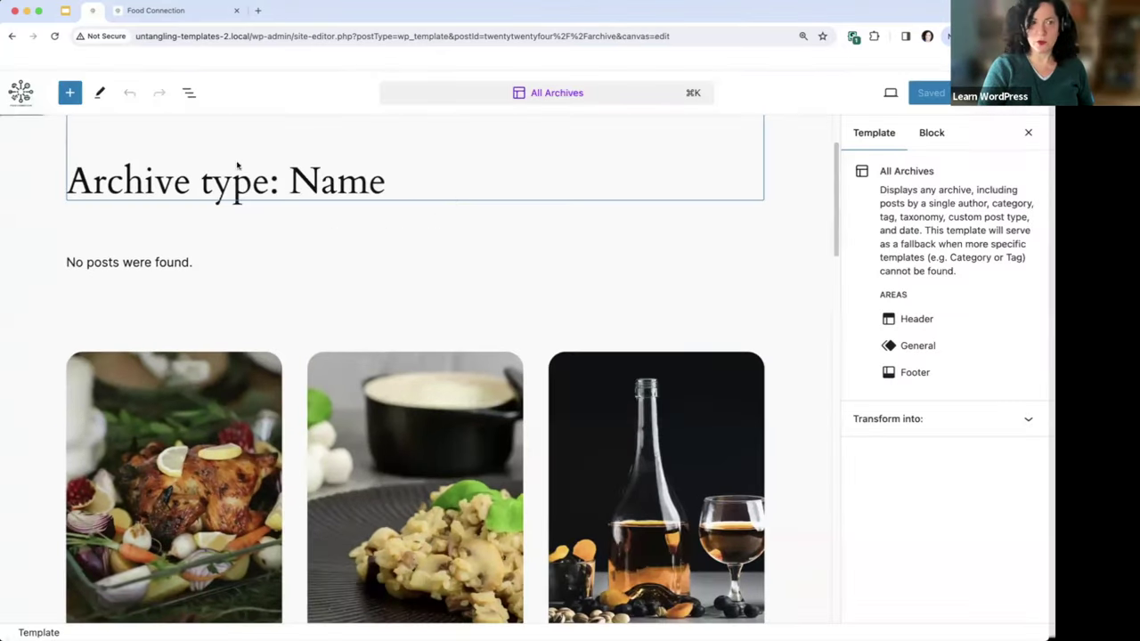
left_click(189, 93)
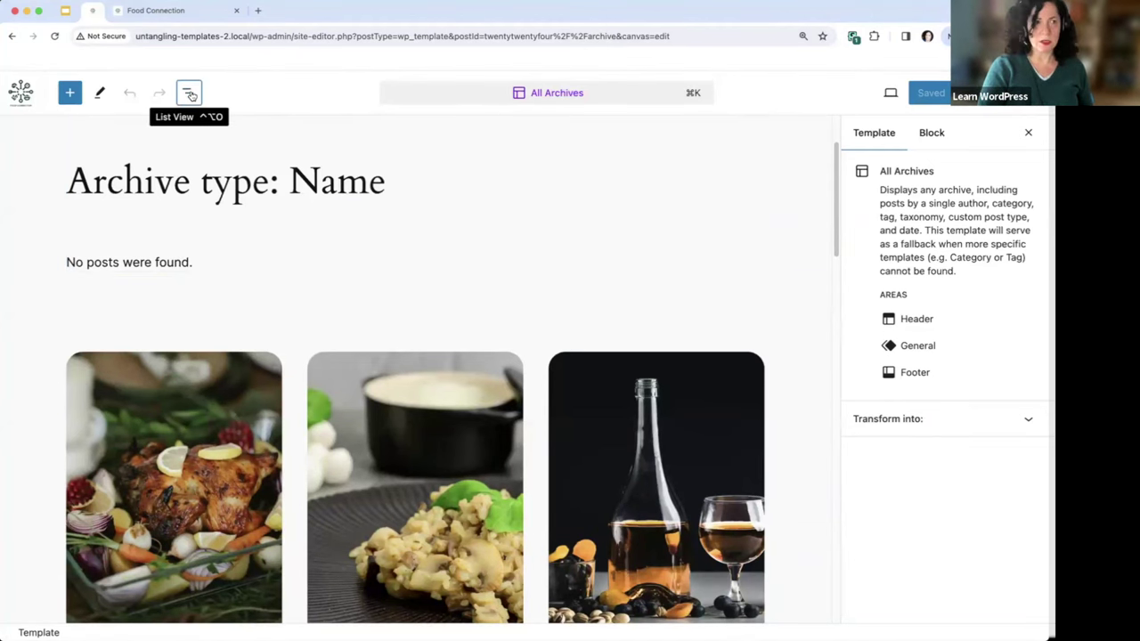
left_click(13, 171)
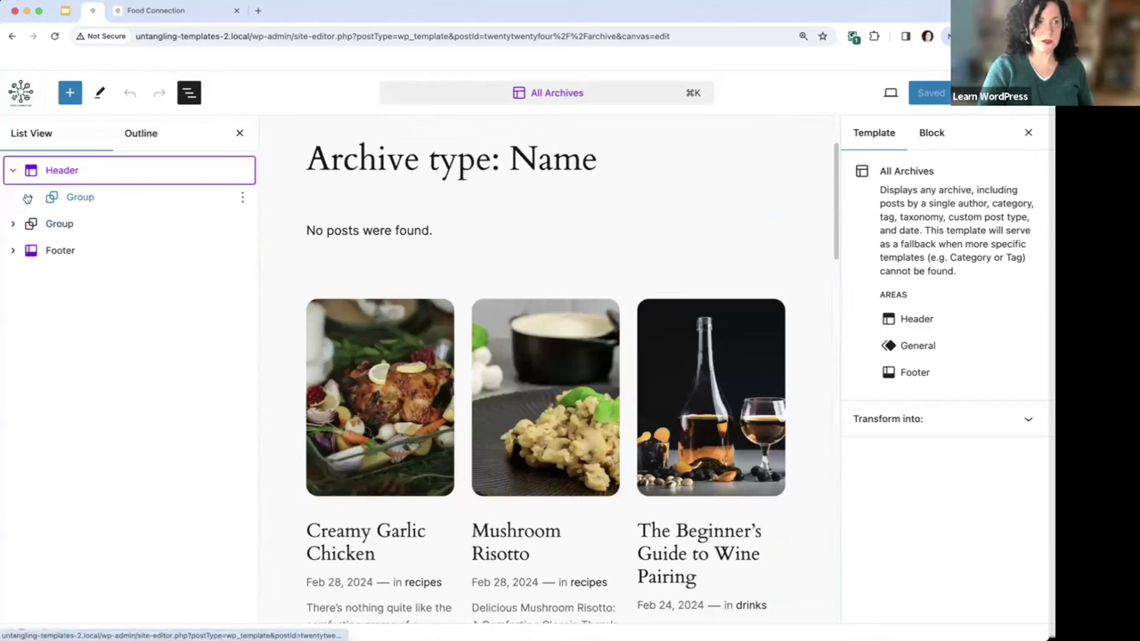
left_click(30, 197)
left_click(13, 251)
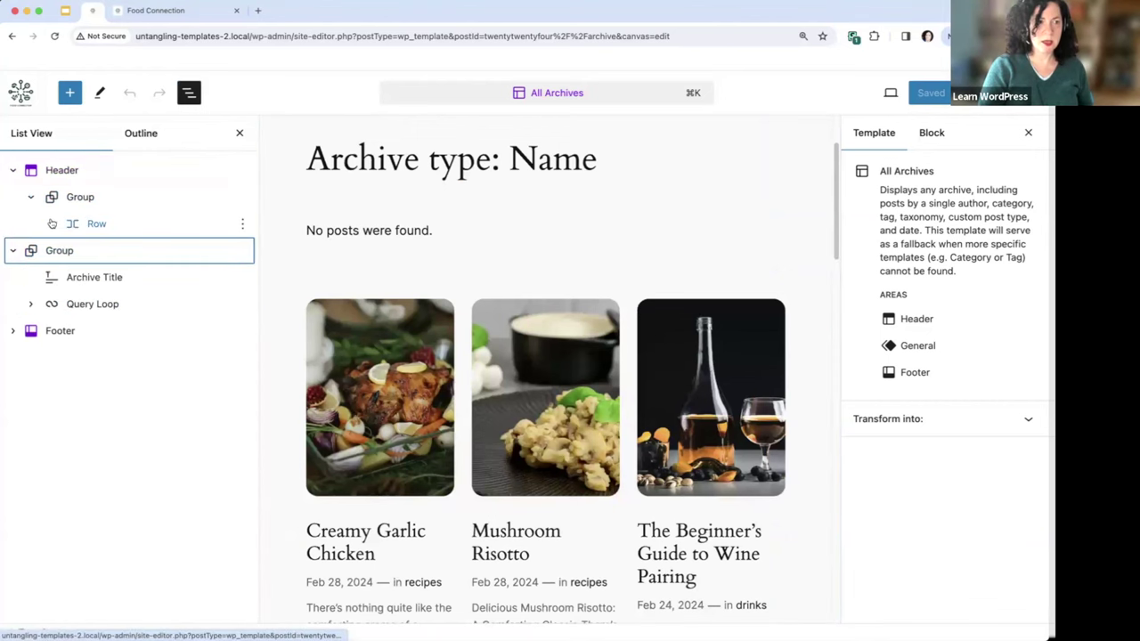
left_click(51, 223)
left_click(16, 385)
left_click(31, 413)
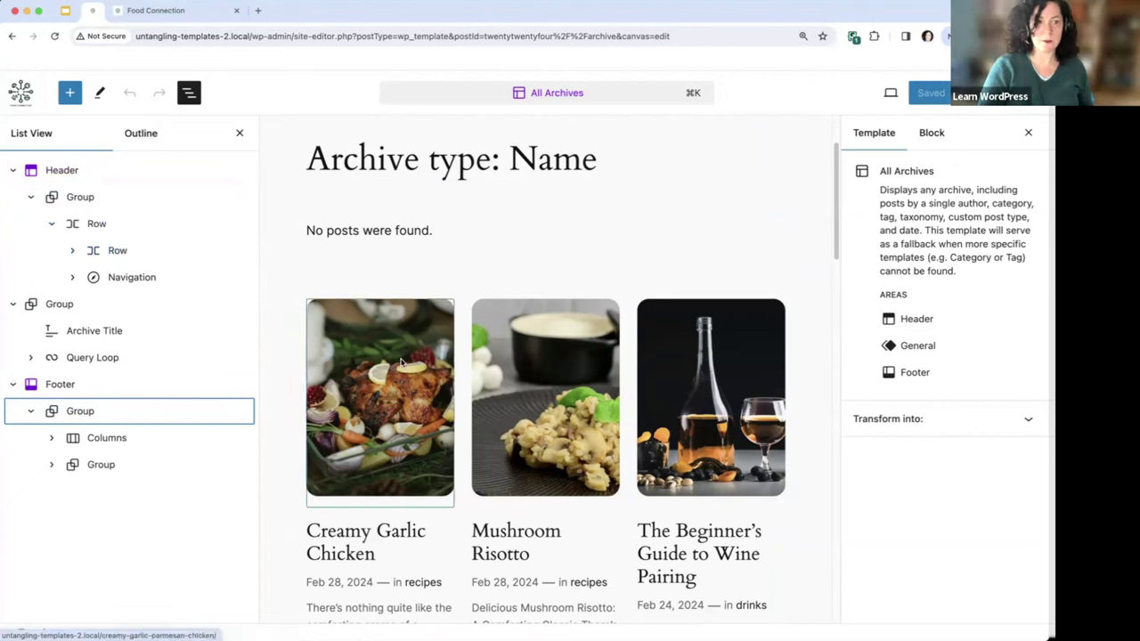
Step: Inspect the Featured Image block of the Creamy Garlic Chicken post and return to the template list
left_click(321, 380)
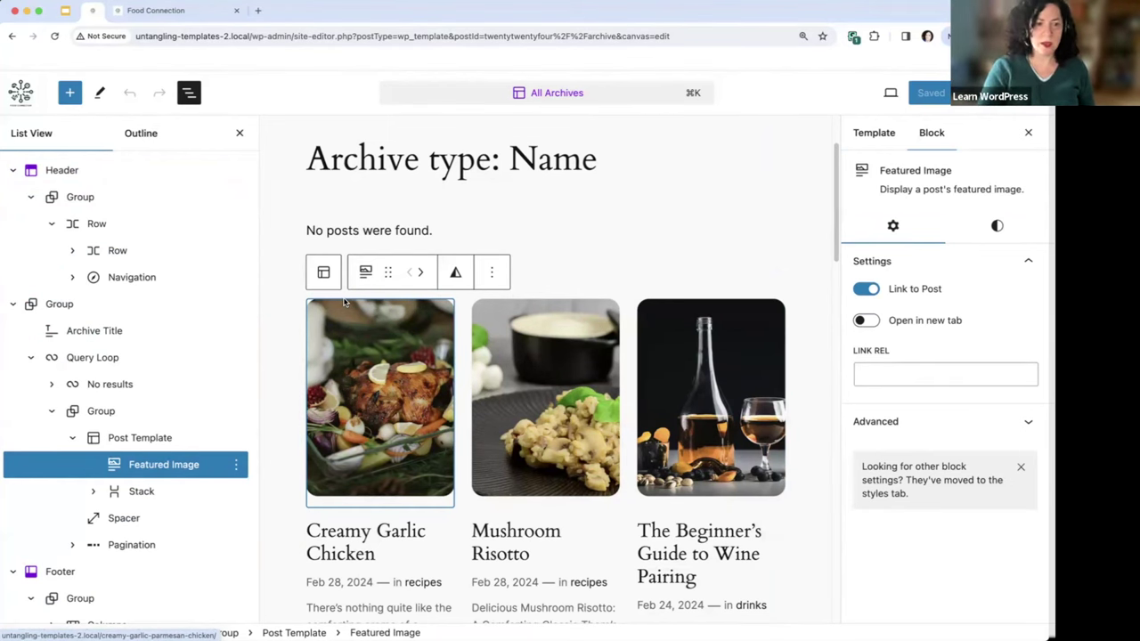
scroll(535, 356, "up", 1)
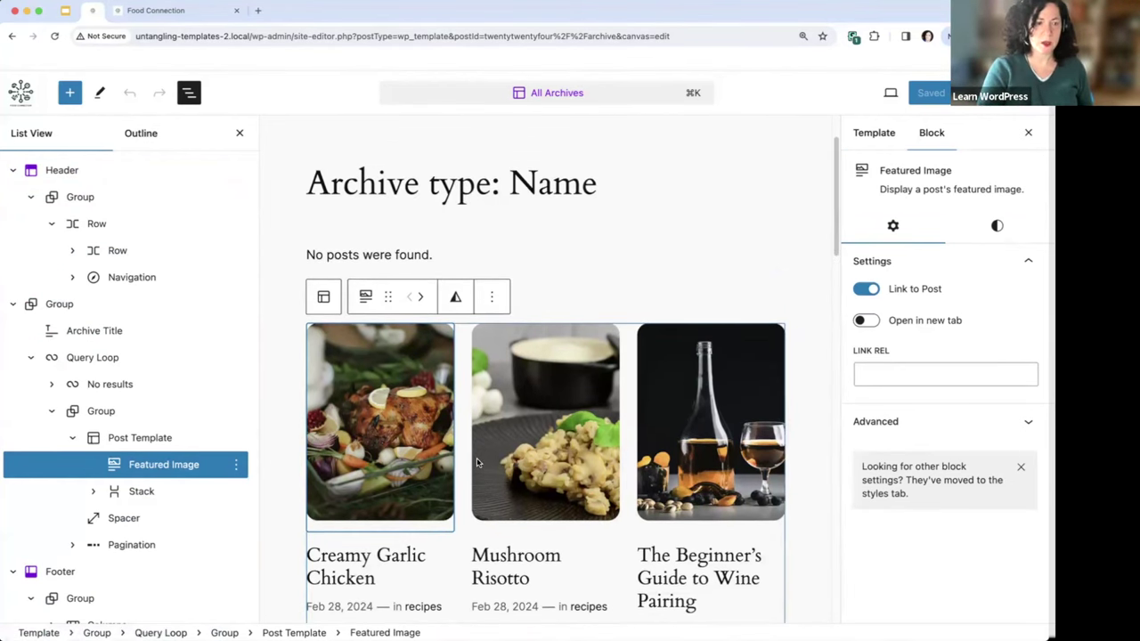
scroll(602, 362, "down", 5)
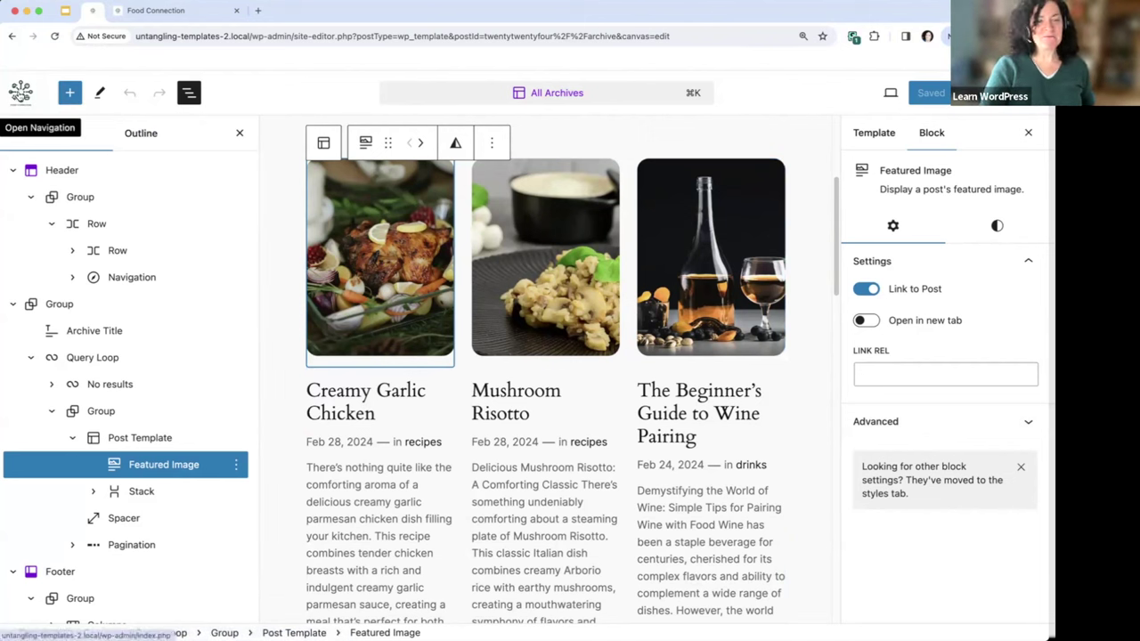
left_click(20, 93)
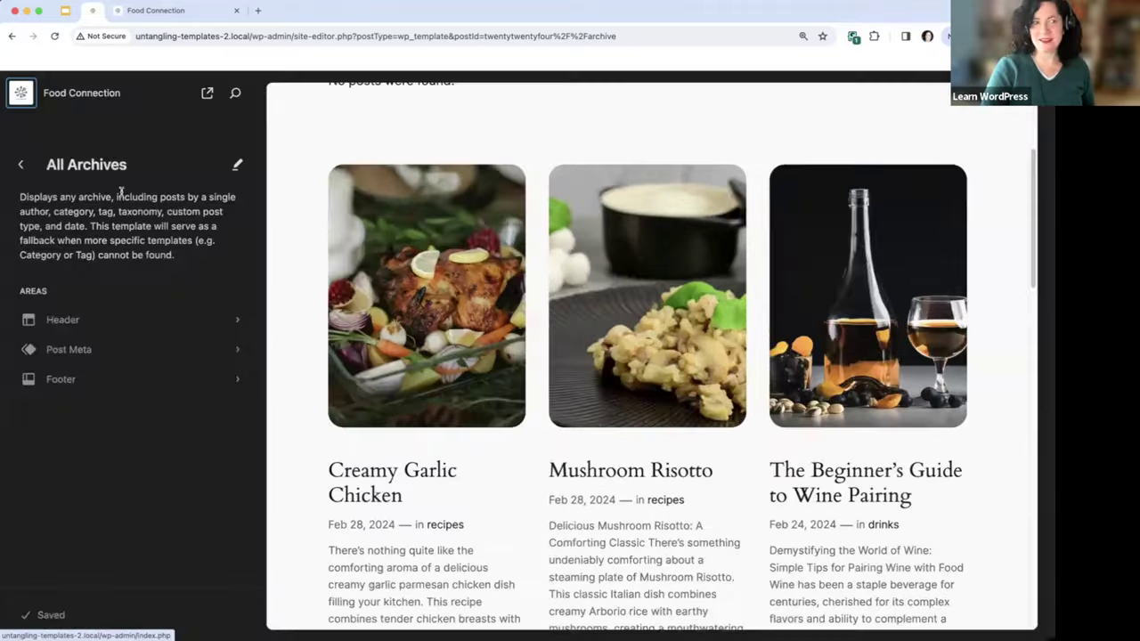
left_click(21, 165)
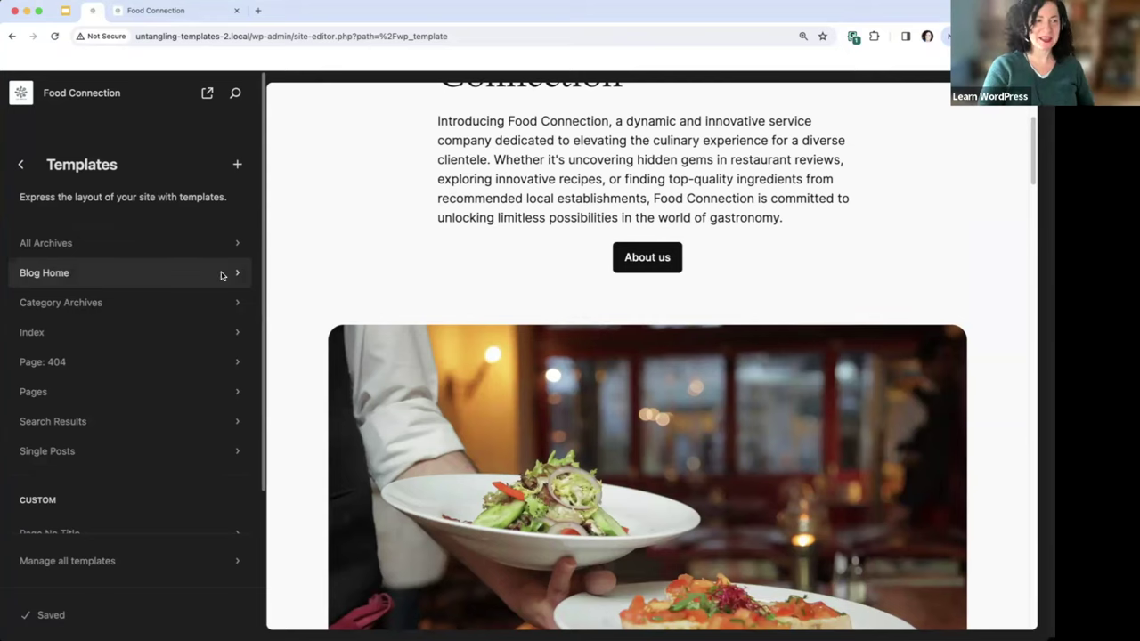
Step: Preview the Blog Home template from its header down to the list of posts and go back to the template list
left_click(118, 278)
scroll(432, 290, "up", 5)
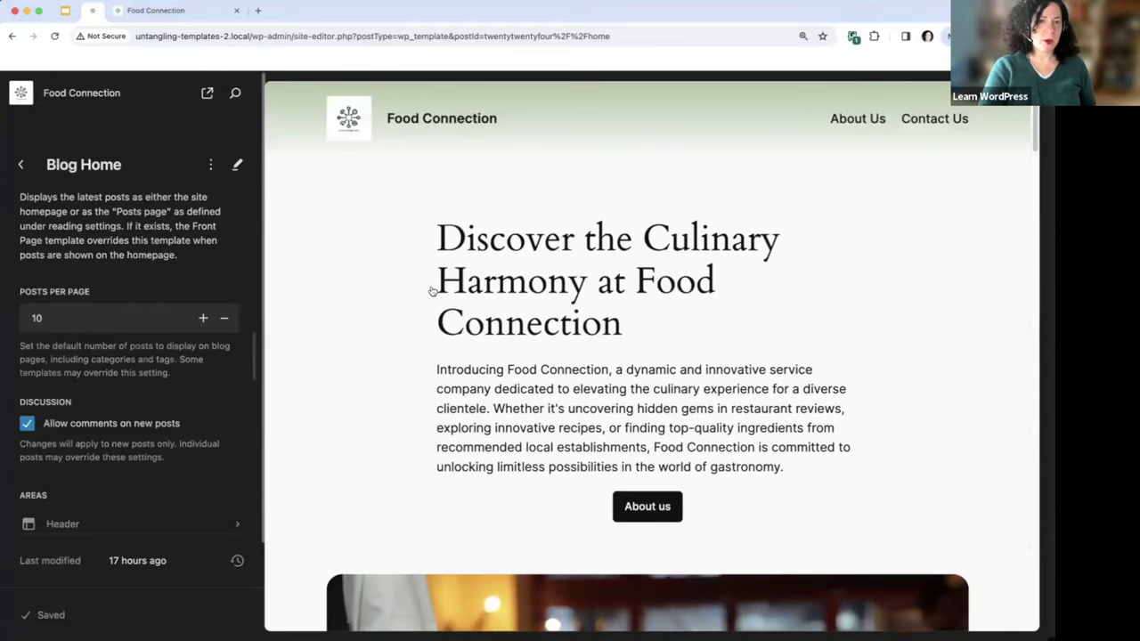
scroll(433, 290, "down", 8)
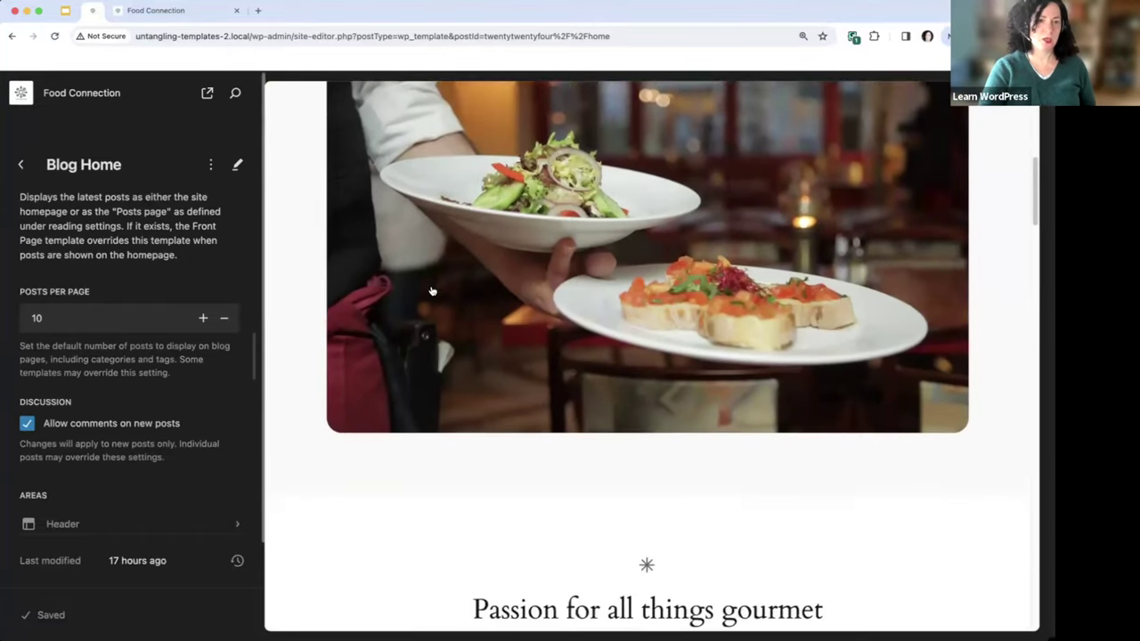
scroll(432, 291, "down", 10)
scroll(432, 291, "down", 1)
scroll(433, 294, "up", 5)
scroll(433, 295, "down", 4)
scroll(432, 291, "down", 2)
scroll(432, 291, "up", 10)
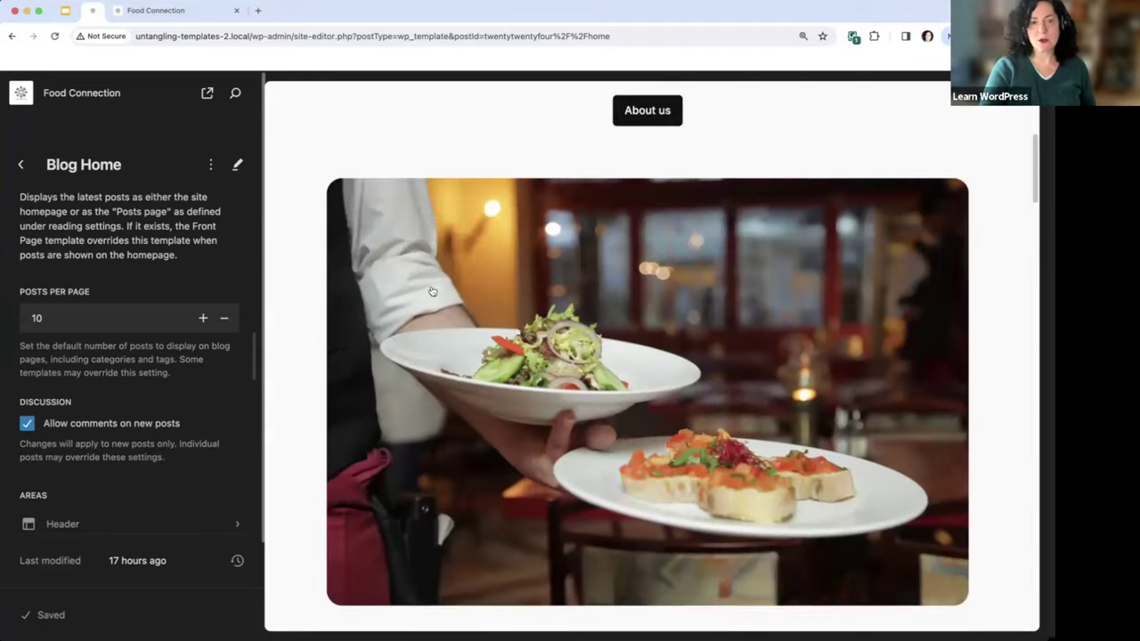
scroll(432, 292, "up", 5)
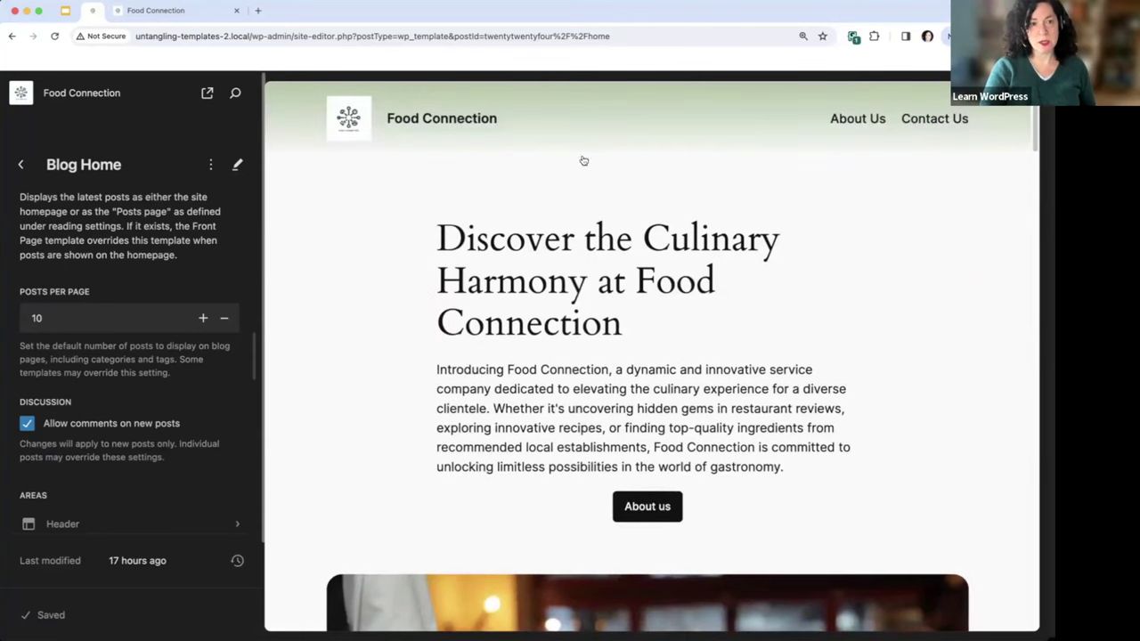
scroll(545, 225, "down", 10)
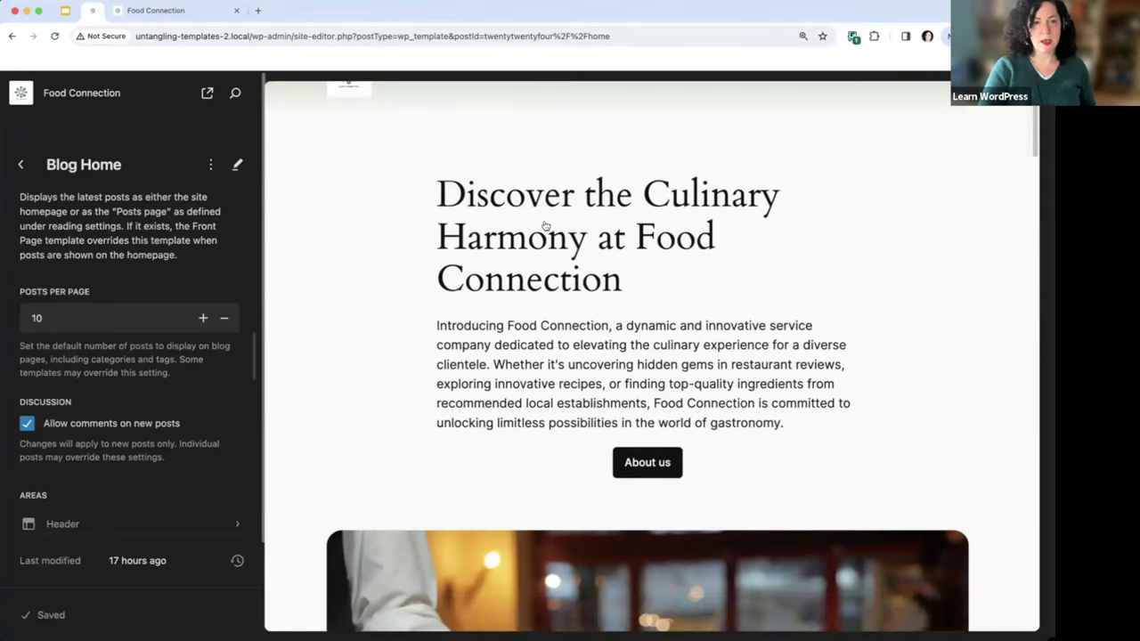
scroll(545, 225, "down", 15)
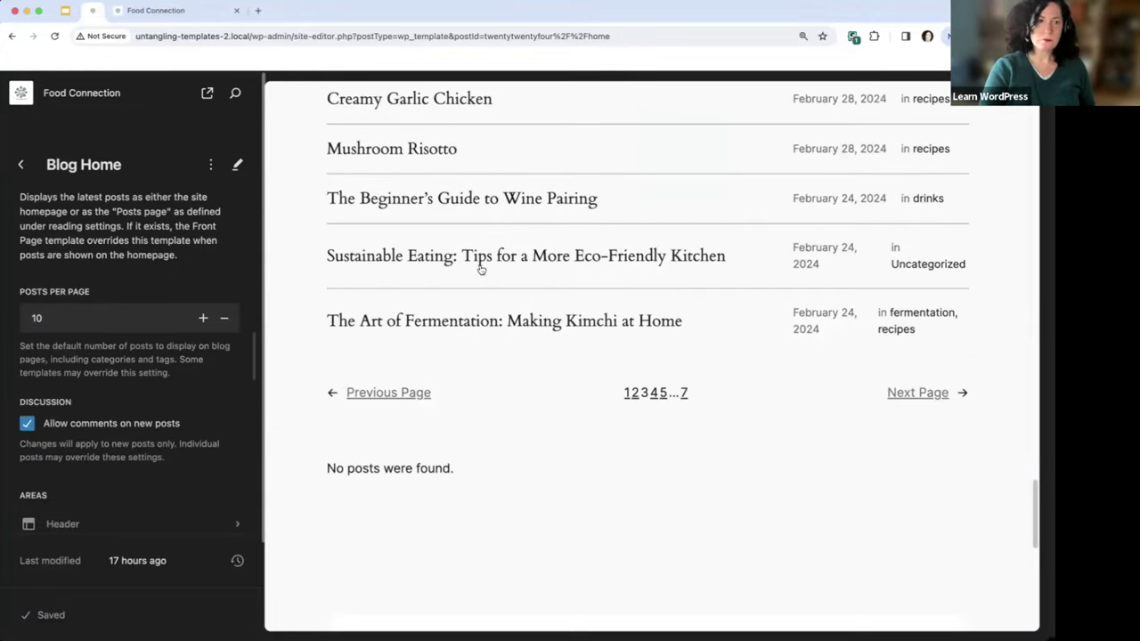
left_click(18, 166)
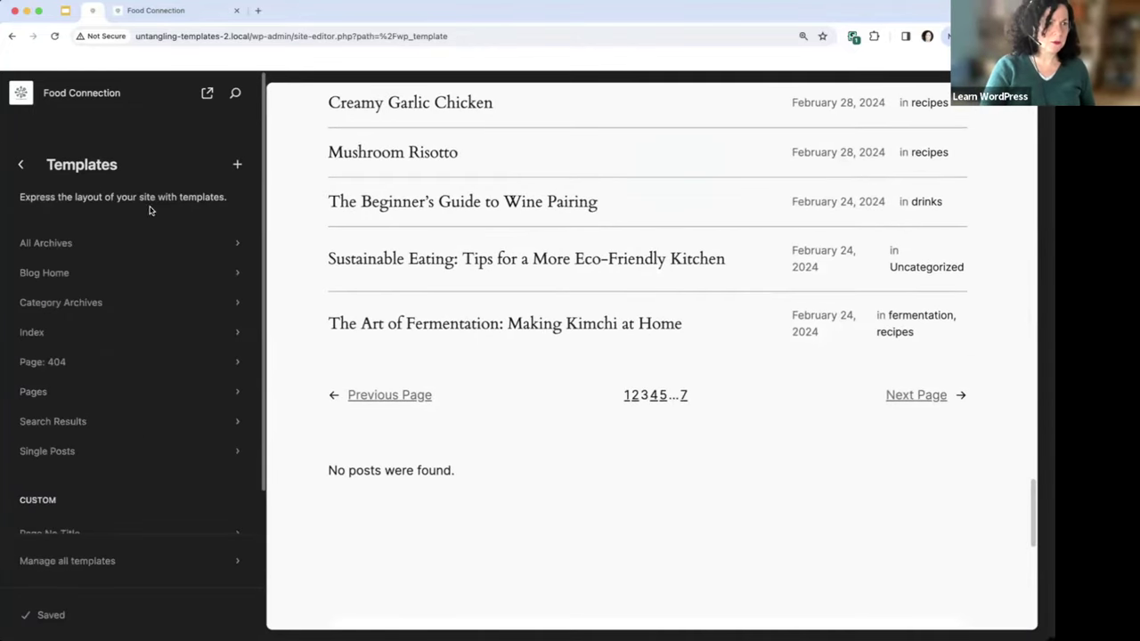
Step: Preview the Category Archives template and its description, and return to the template list
left_click(90, 303)
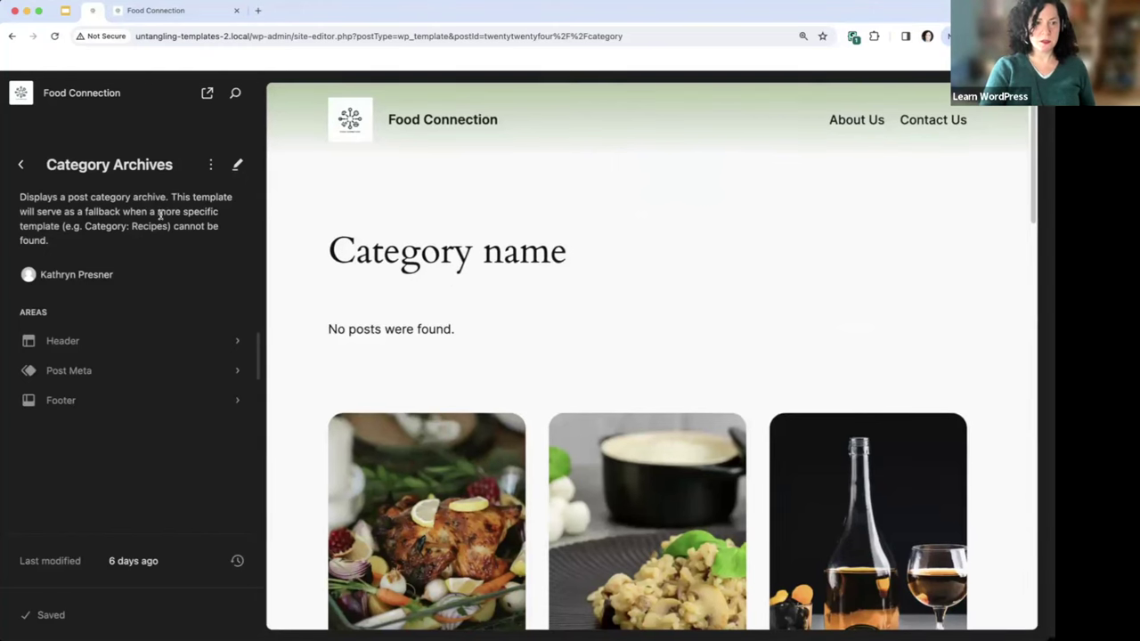
left_click(21, 165)
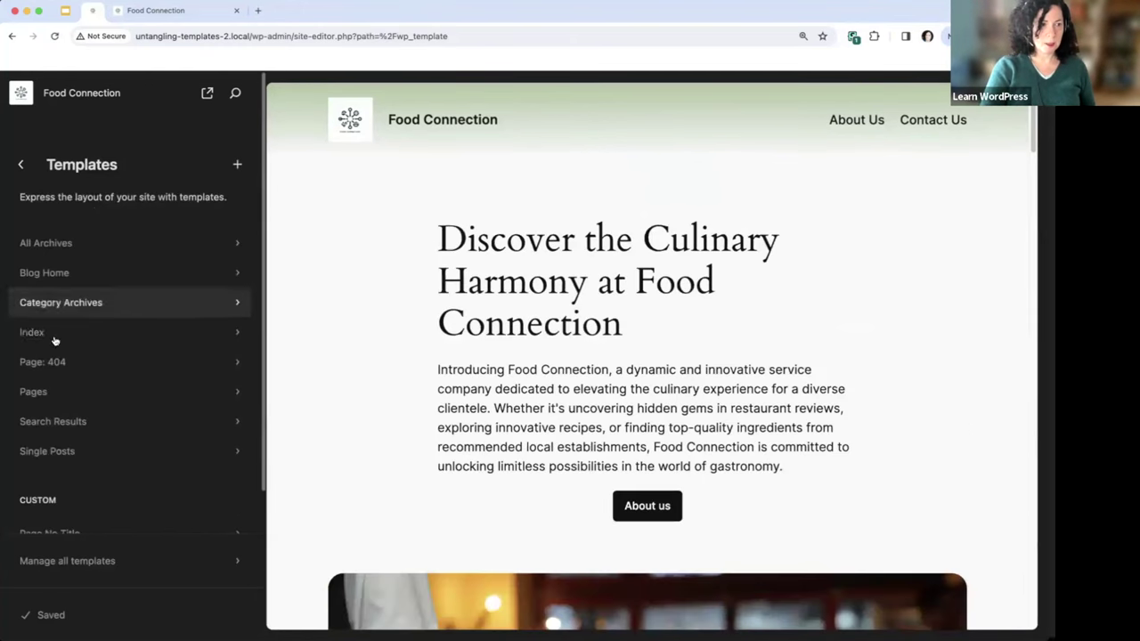
Step: Open the Index template, read its fallback description and examine its posts preview
left_click(69, 343)
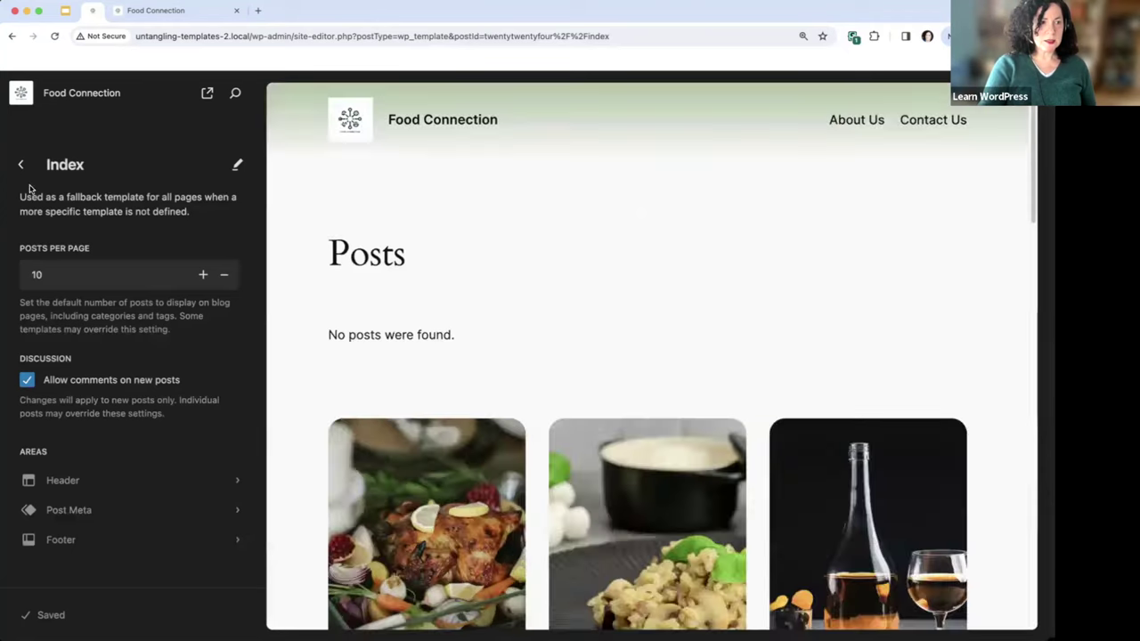
left_click_drag(18, 196, 241, 205)
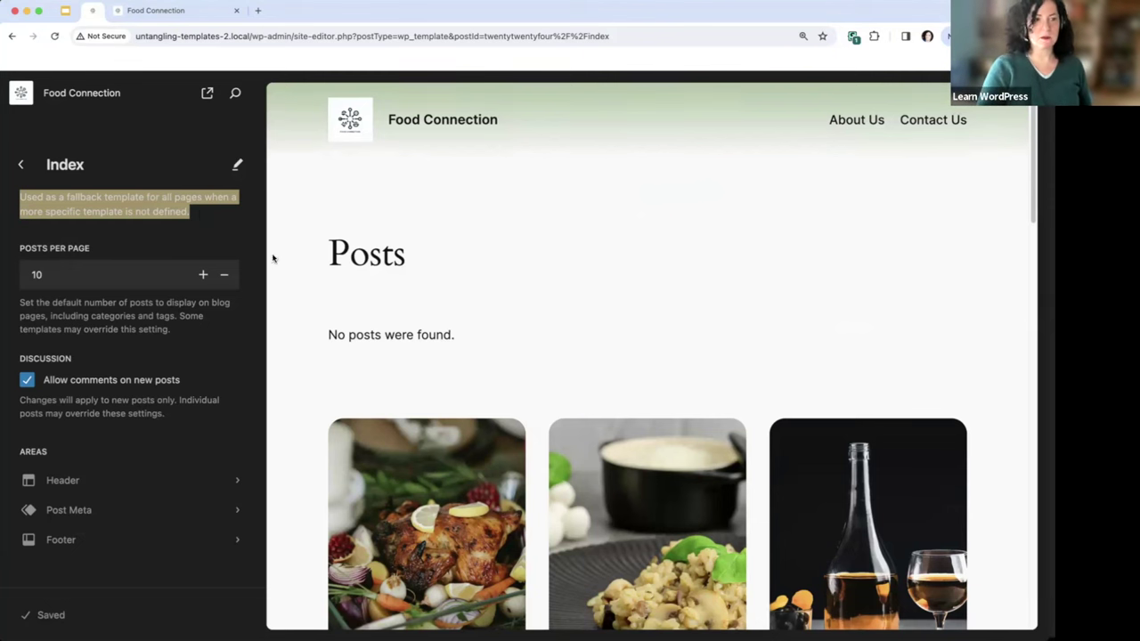
scroll(448, 298, "down", 5)
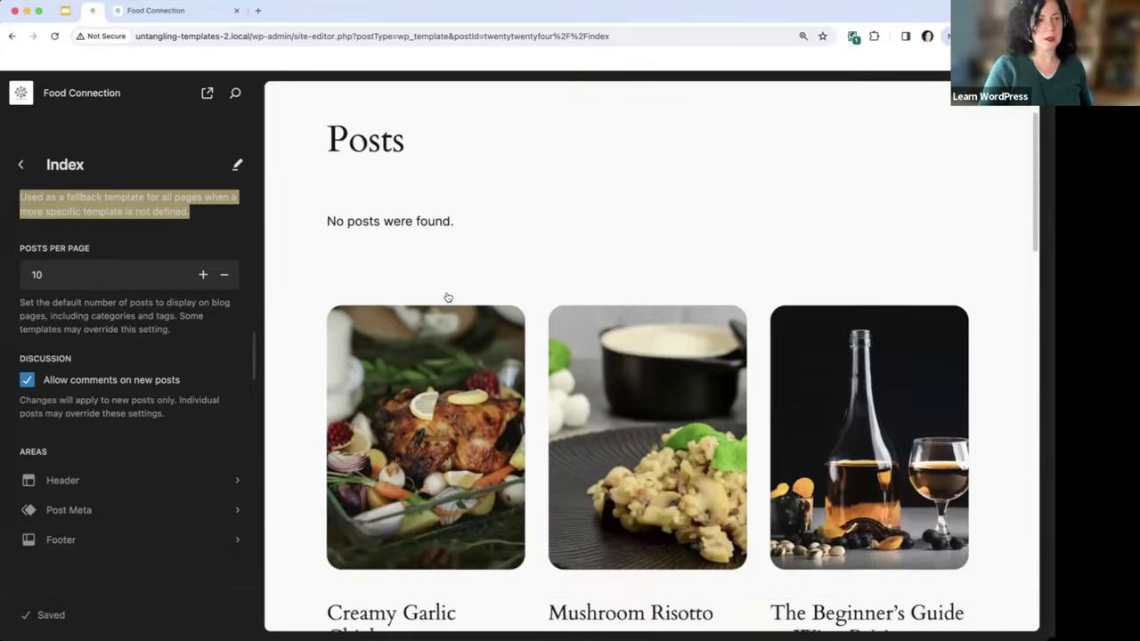
Step: Review the Index template preview up to its header and return to the template list
scroll(448, 298, "up", 3)
scroll(448, 298, "up", 2)
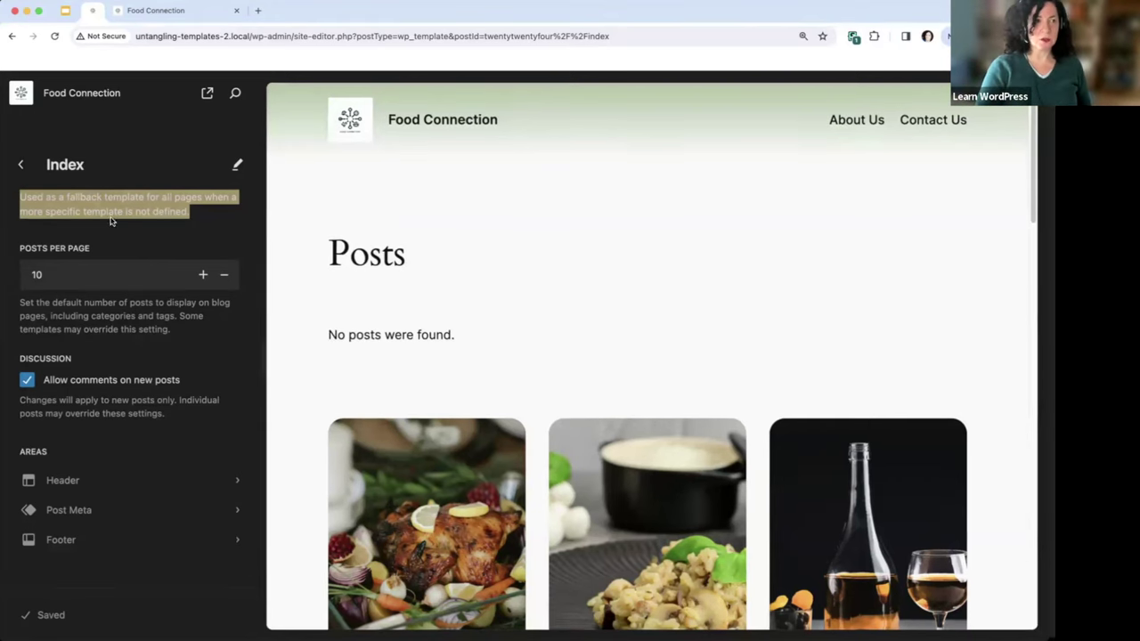
left_click(20, 164)
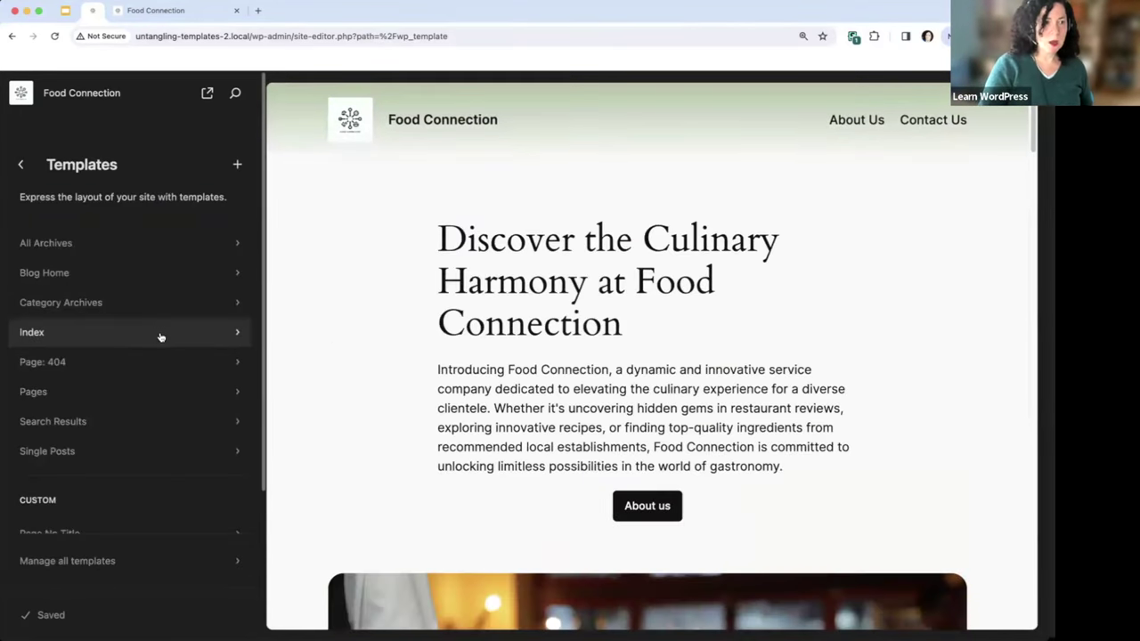
Step: Open the Page: 404 template for editing and change its heading to "Ooops!!!! Page Not Found"
left_click(81, 367)
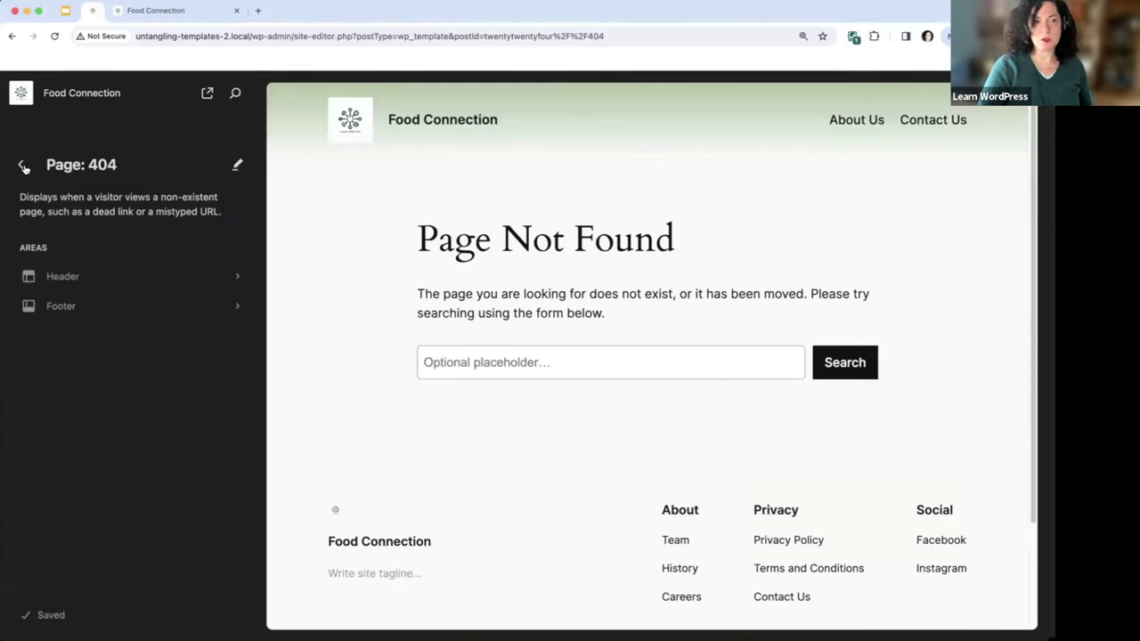
left_click(485, 225)
left_click(189, 93)
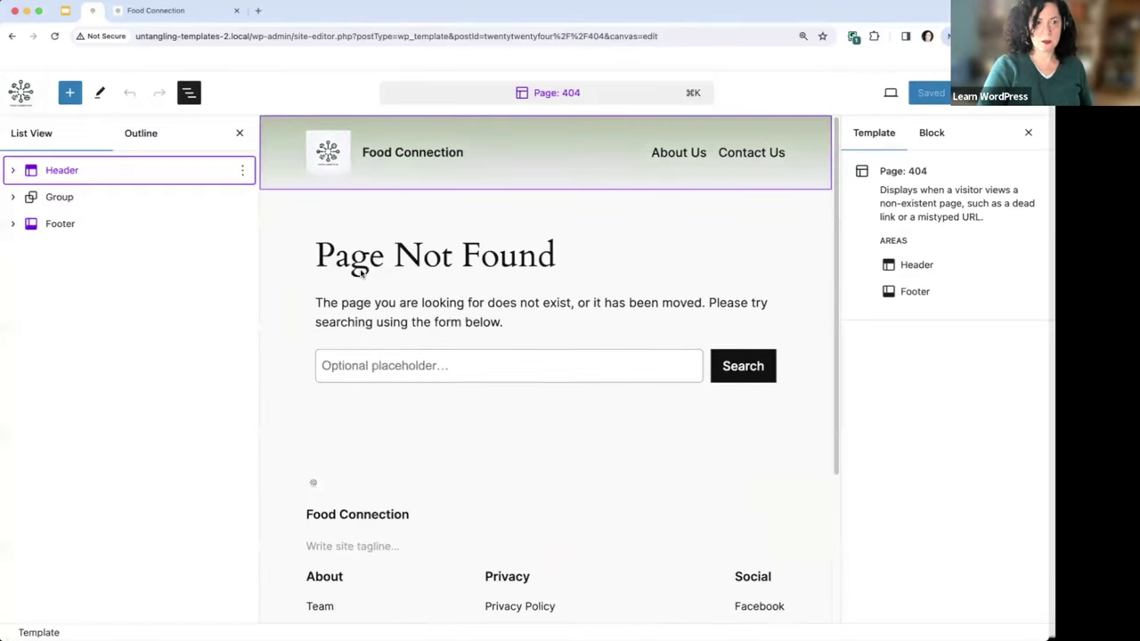
left_click(336, 258)
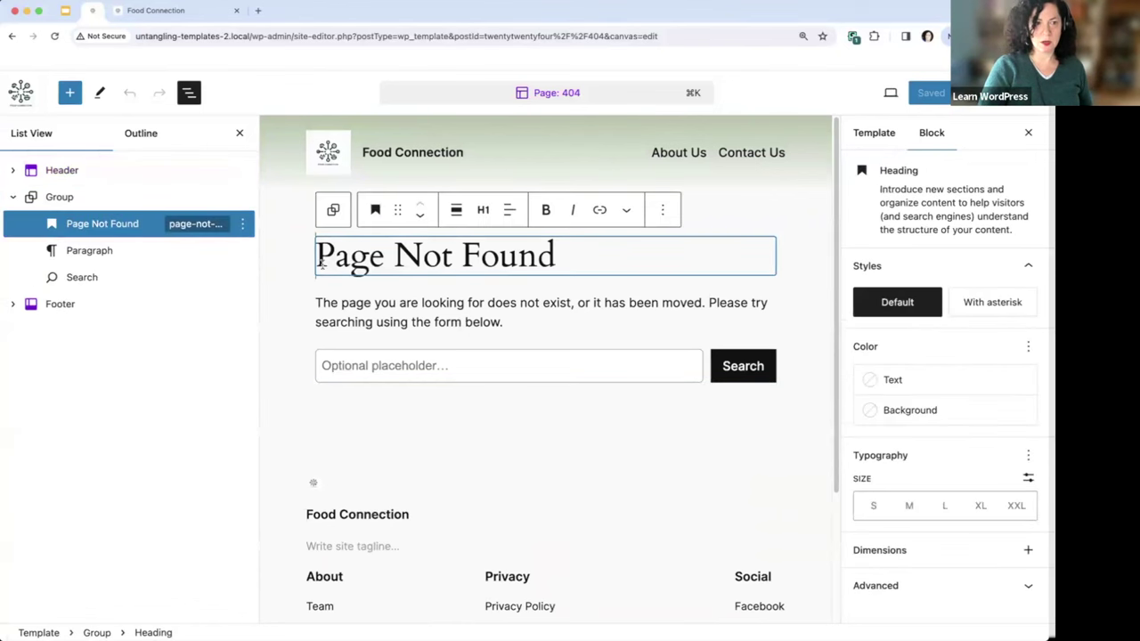
type("Ooops!!!!")
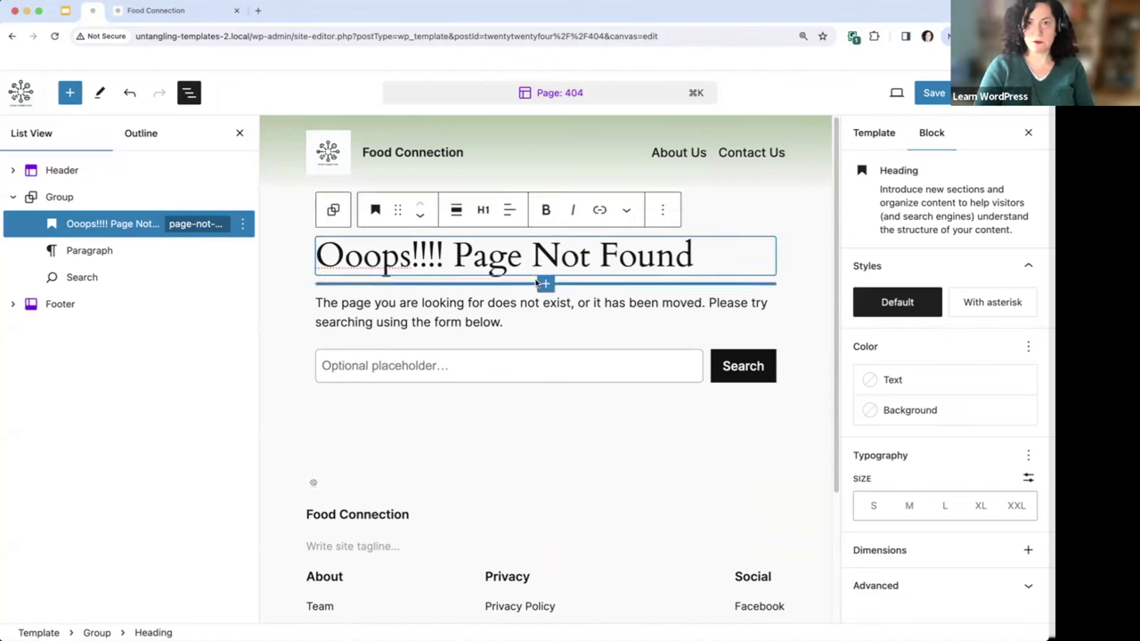
Step: Save the change to the Page: 404 template and return to the template list
key("super+s")
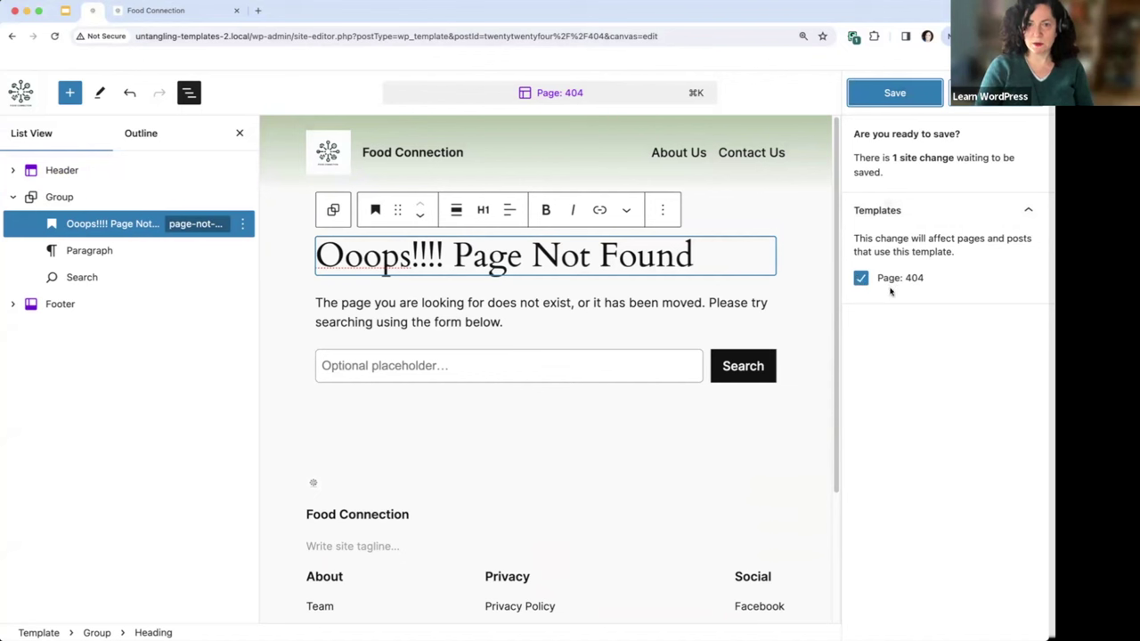
left_click(895, 98)
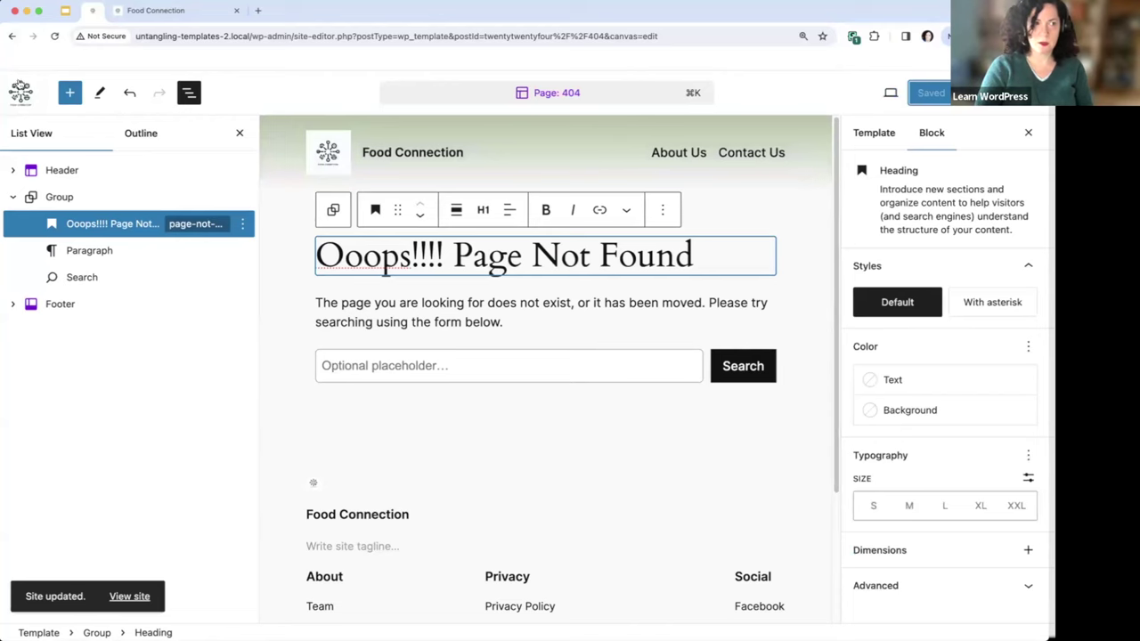
left_click(21, 93)
left_click(23, 168)
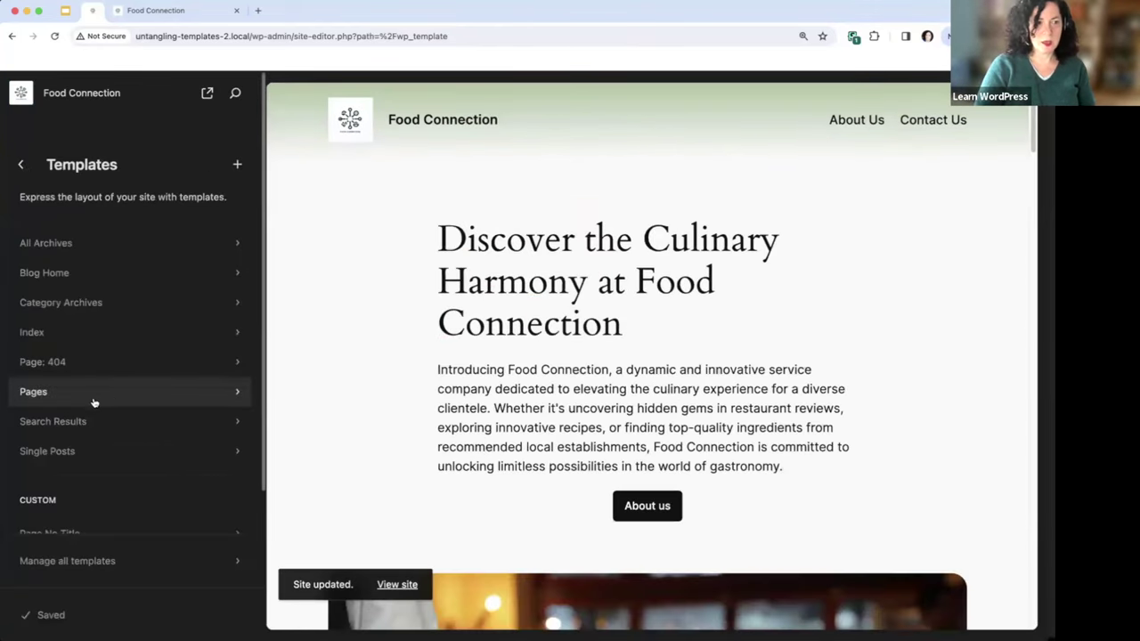
Step: Open the Pages template and read the description of when it applies to static pages
left_click(33, 392)
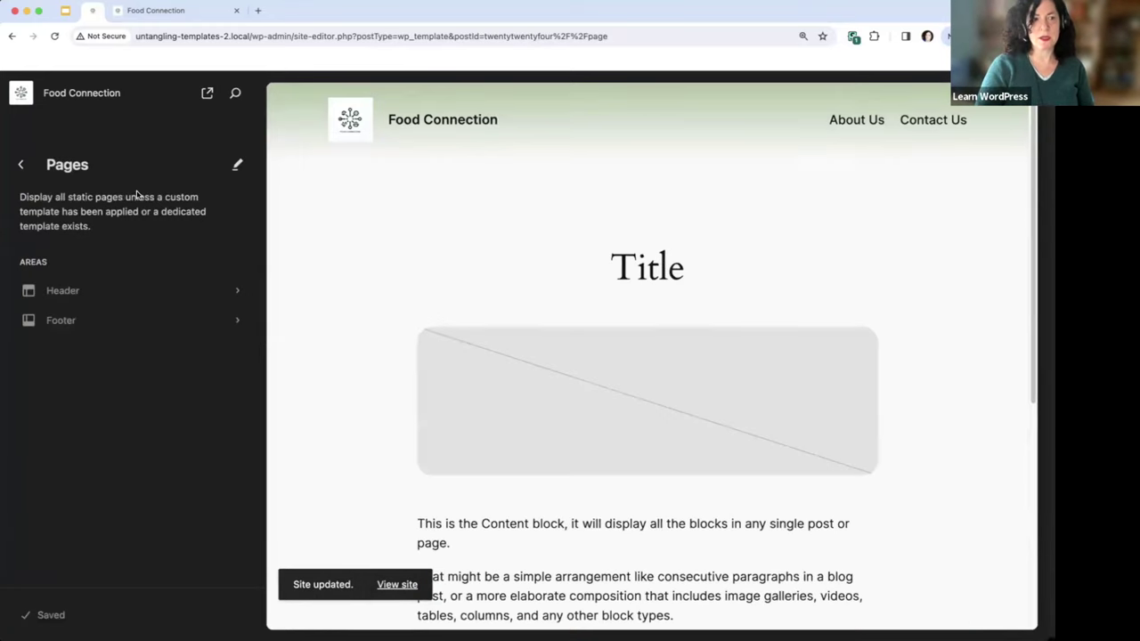
left_click_drag(15, 197, 161, 223)
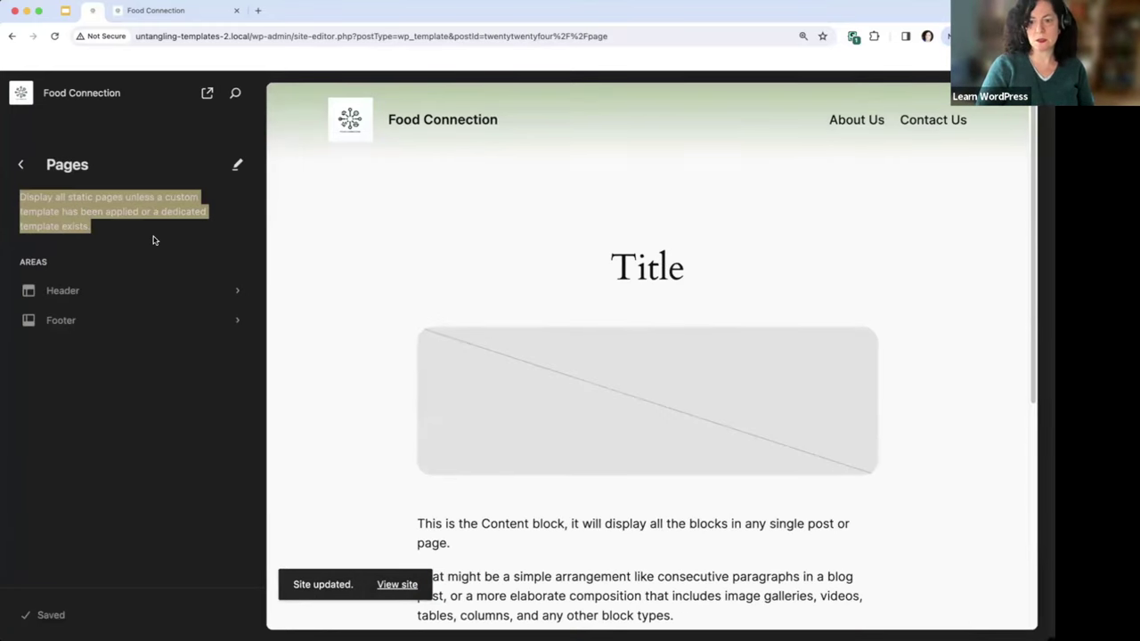
left_click(103, 235)
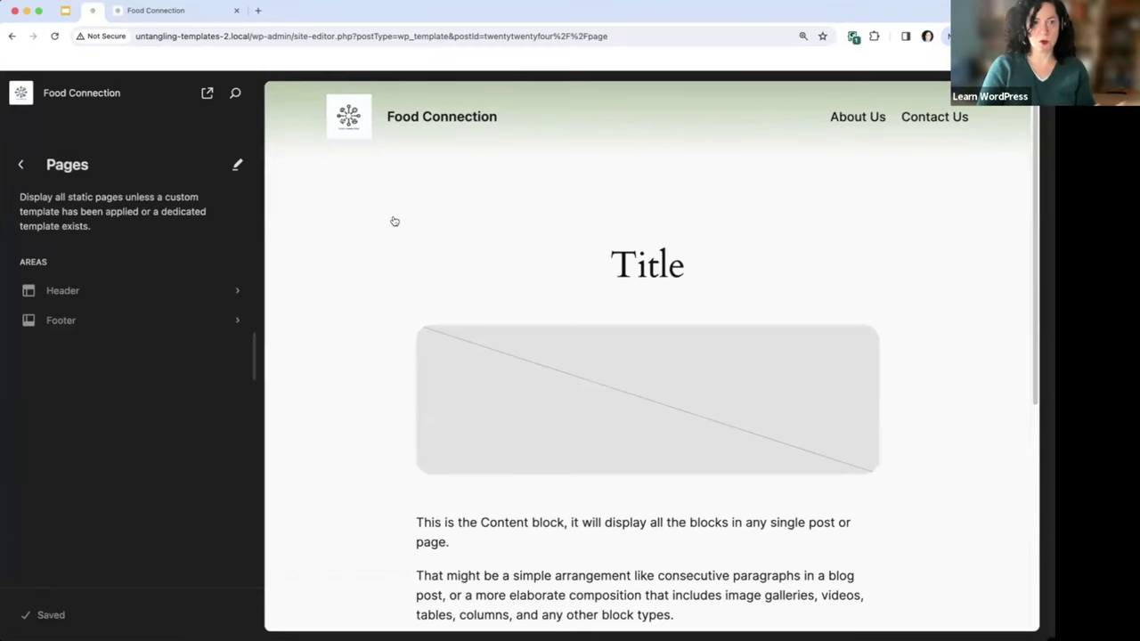
Step: Open the Pages template in the editor and reveal the blocks nested inside its two groups
left_click(573, 286)
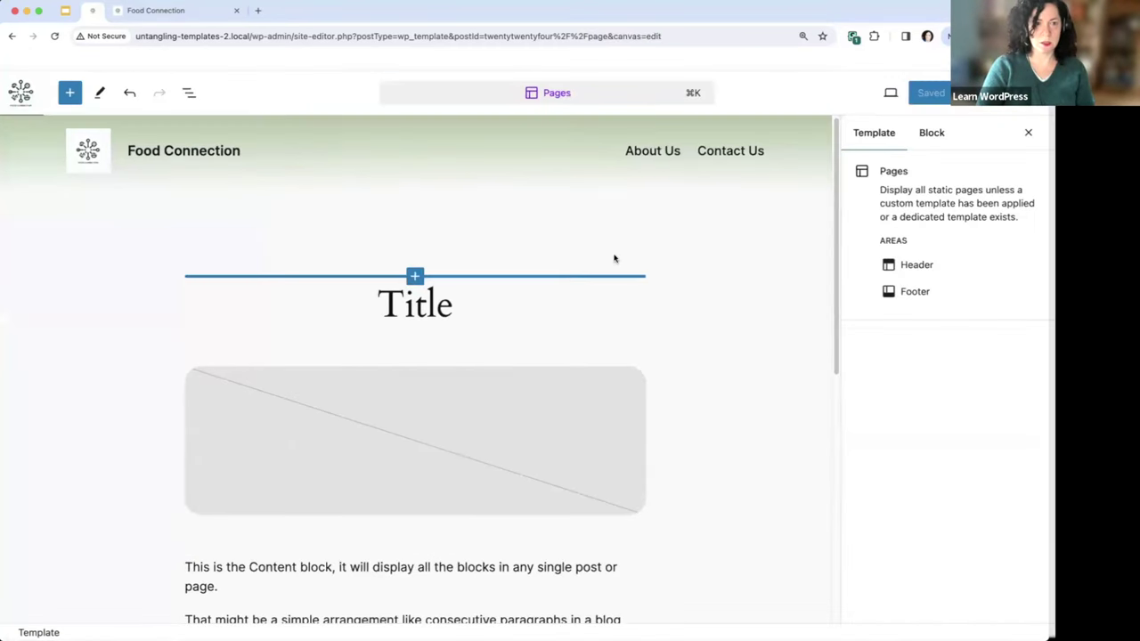
left_click(189, 92)
left_click(13, 197)
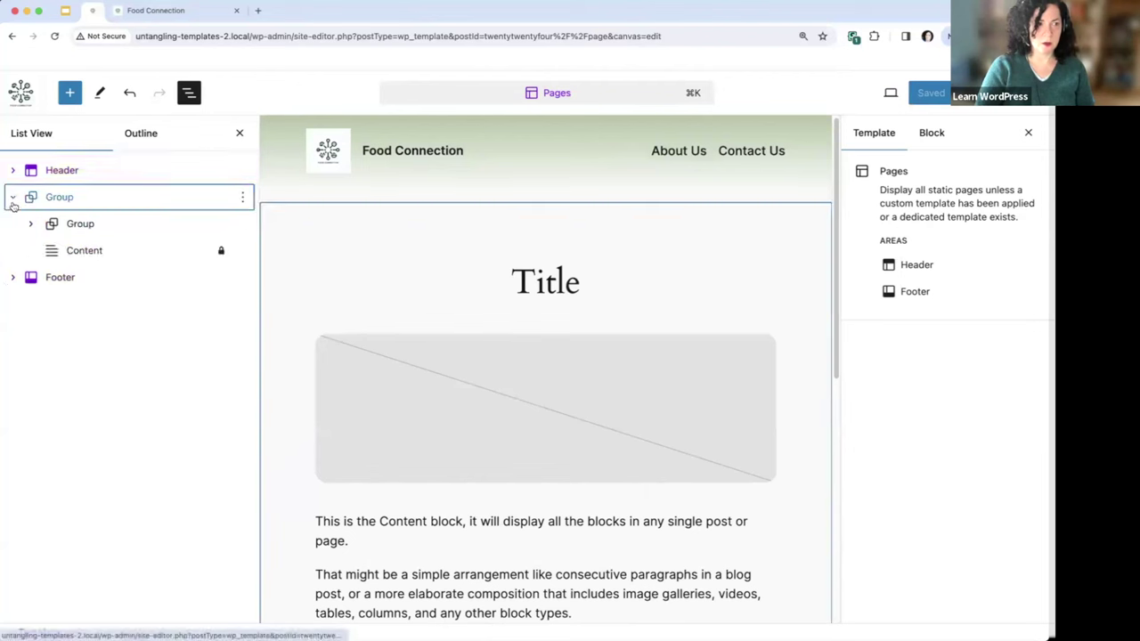
left_click(30, 223)
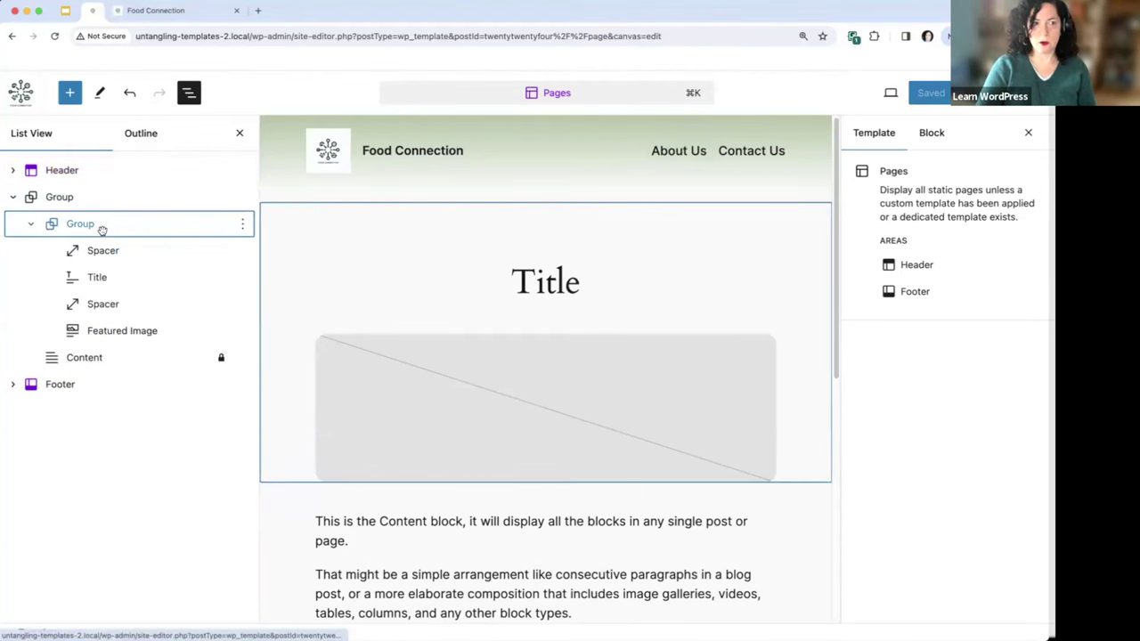
Step: Inspect the Title, Spacer, Featured Image and Content blocks of the Pages template, and go back to the template list
left_click(541, 283)
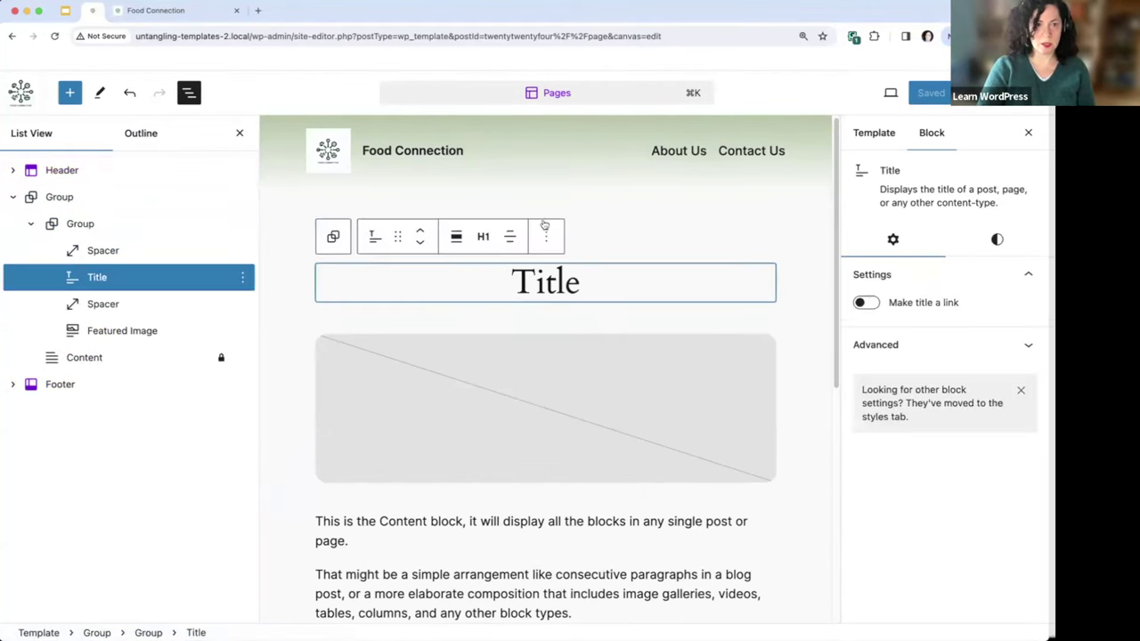
left_click(634, 226)
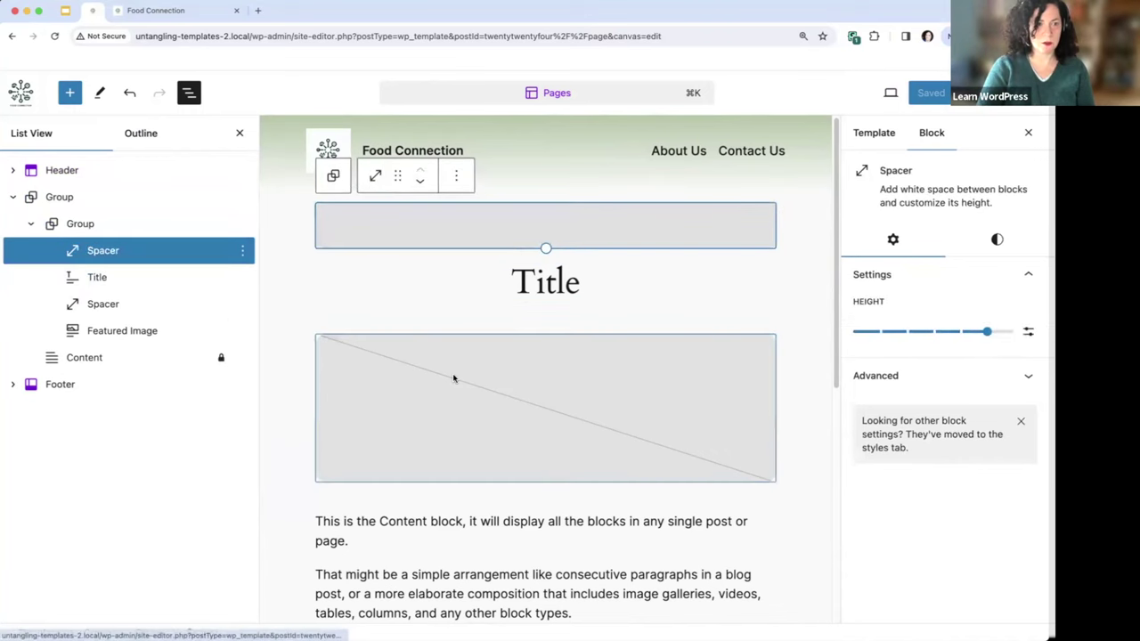
left_click(382, 433)
left_click(374, 558)
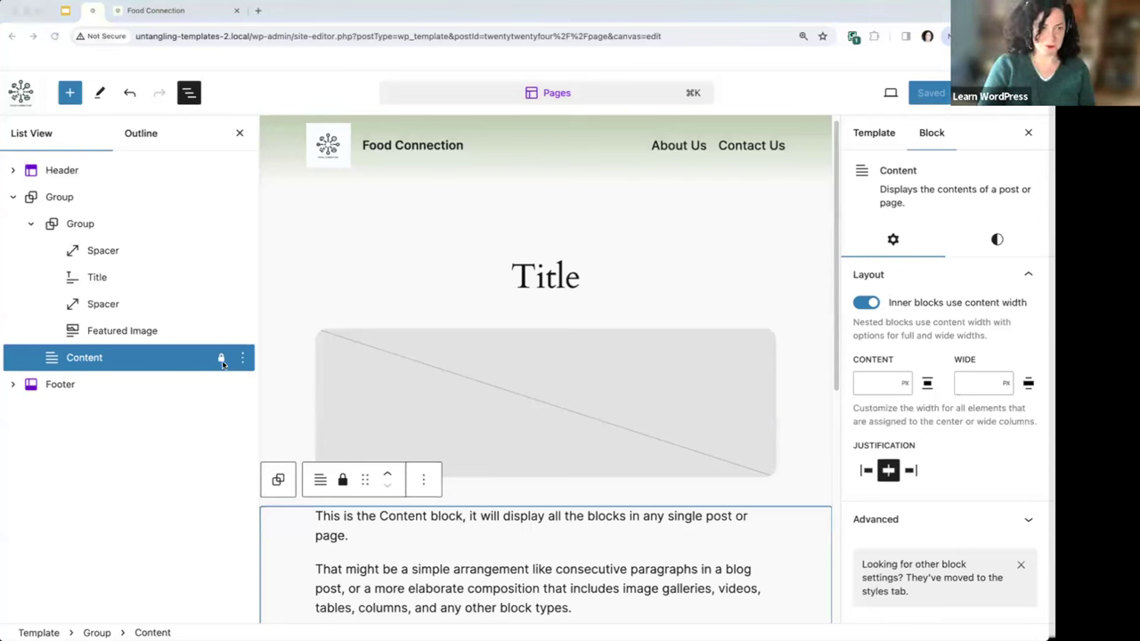
left_click(21, 95)
left_click(18, 164)
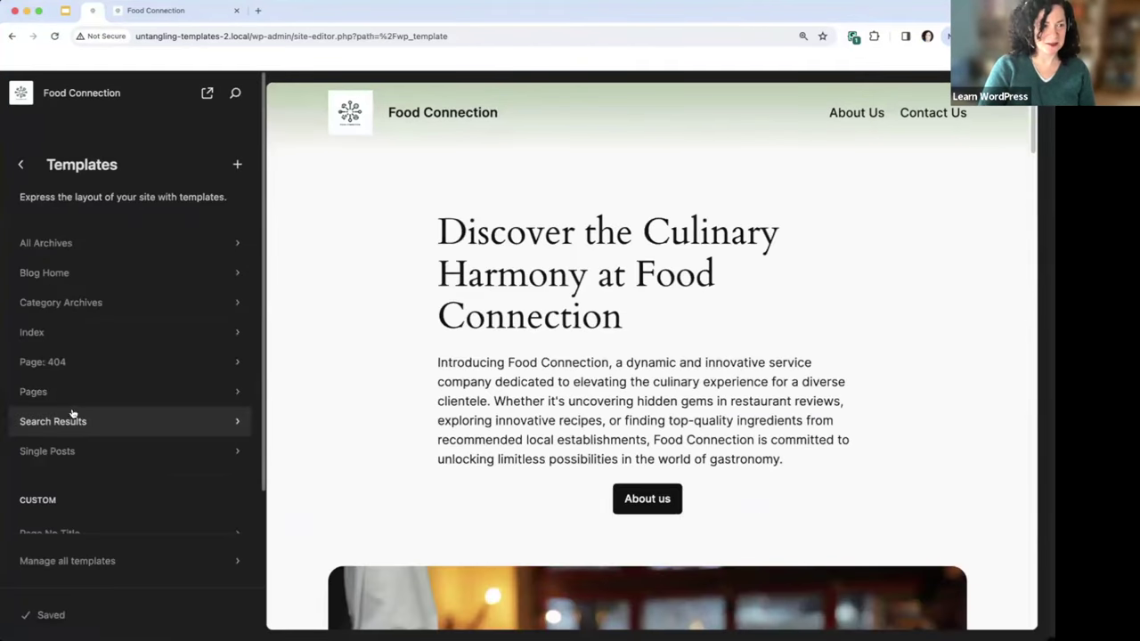
Step: Open the Search Results template for editing and delete the Search block below its heading
left_click(54, 421)
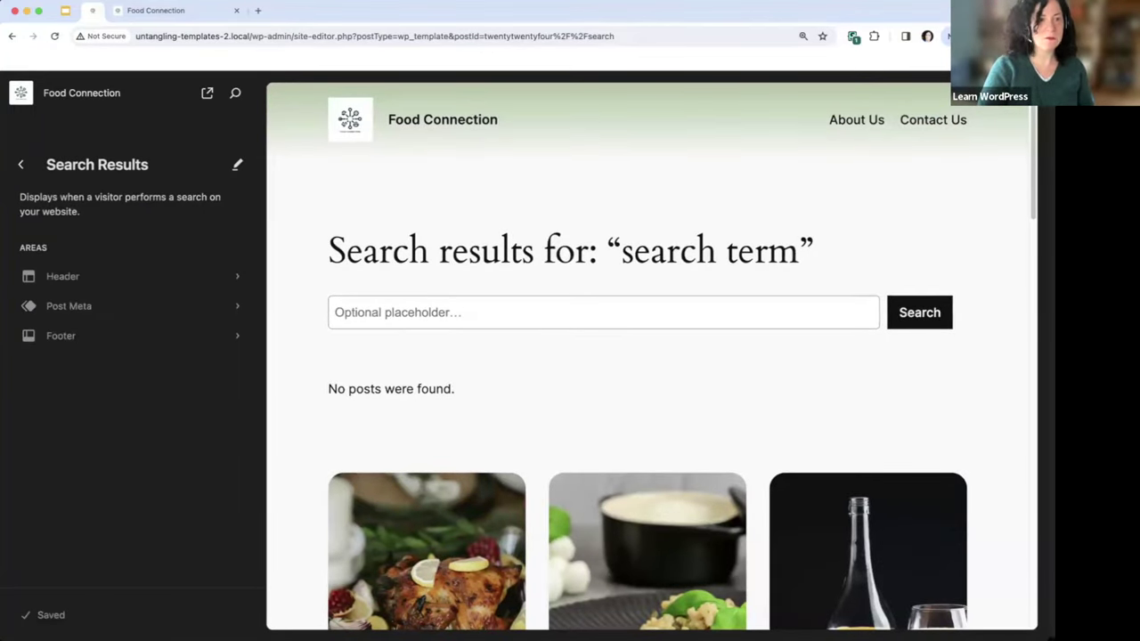
left_click(402, 238)
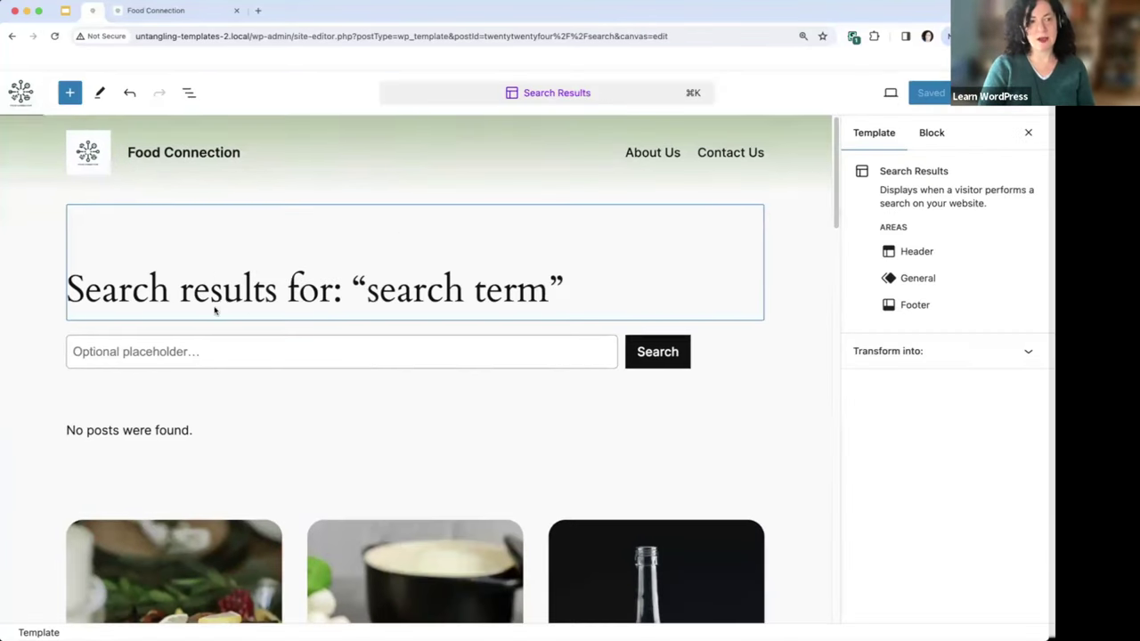
left_click(314, 346)
left_click(336, 312)
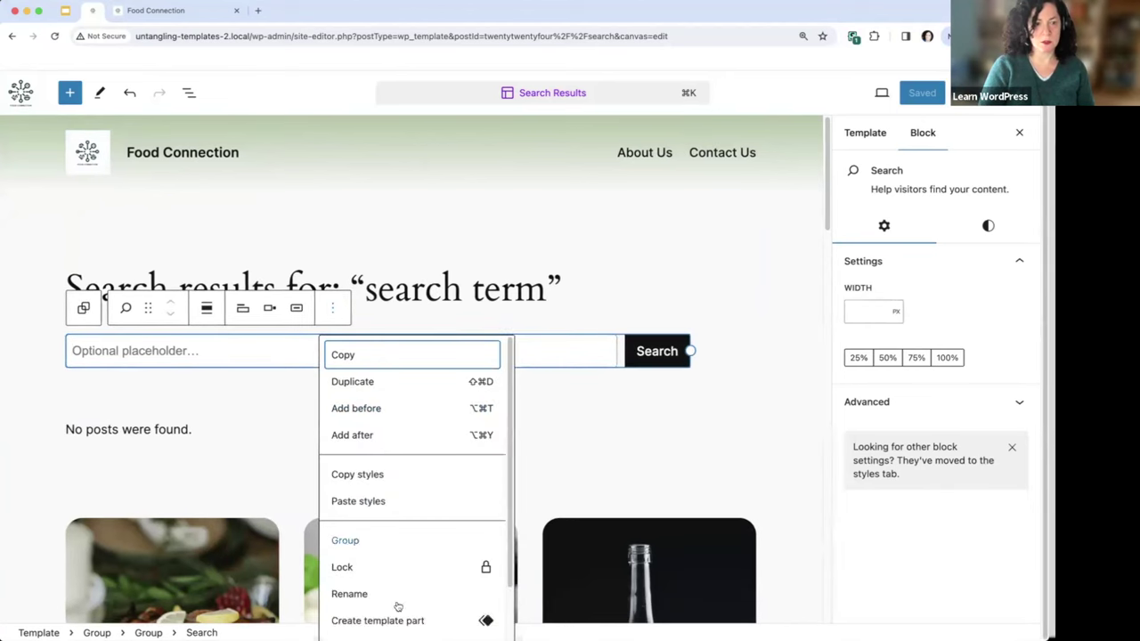
scroll(369, 622, "down", 2)
left_click(370, 621)
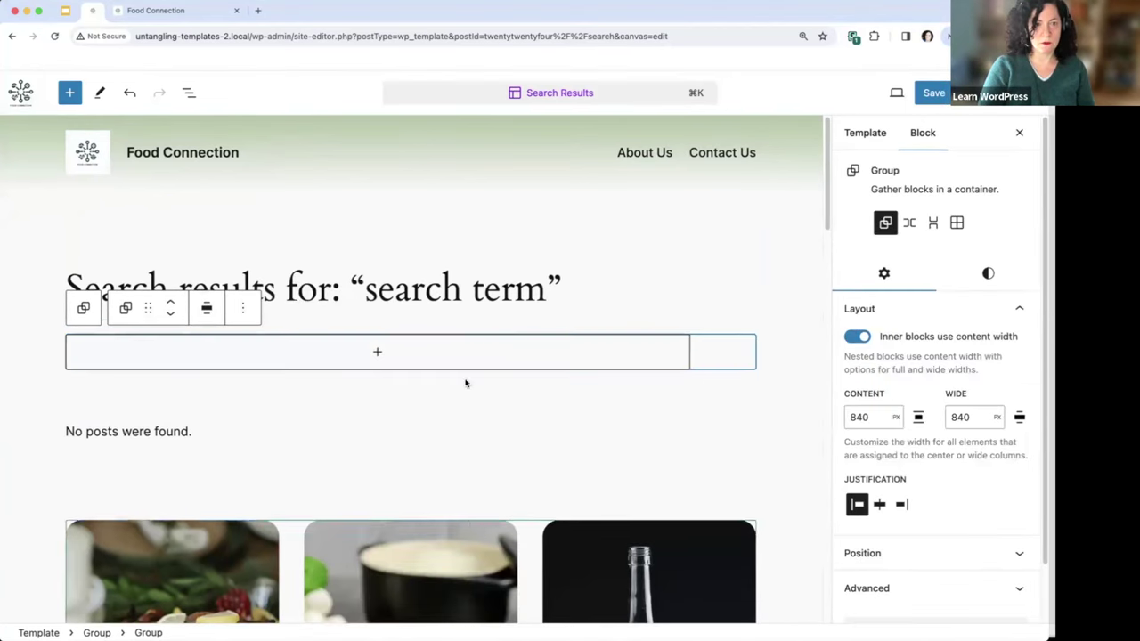
Step: Save the Search Results template and return to the template list
left_click(934, 93)
left_click(891, 92)
left_click(20, 93)
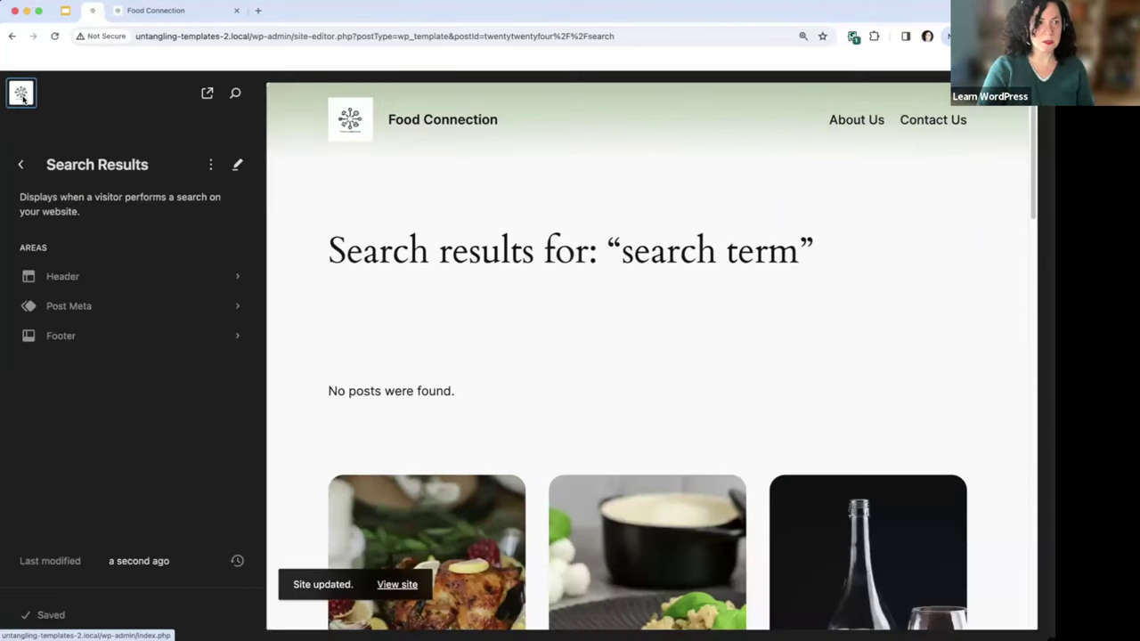
left_click(20, 165)
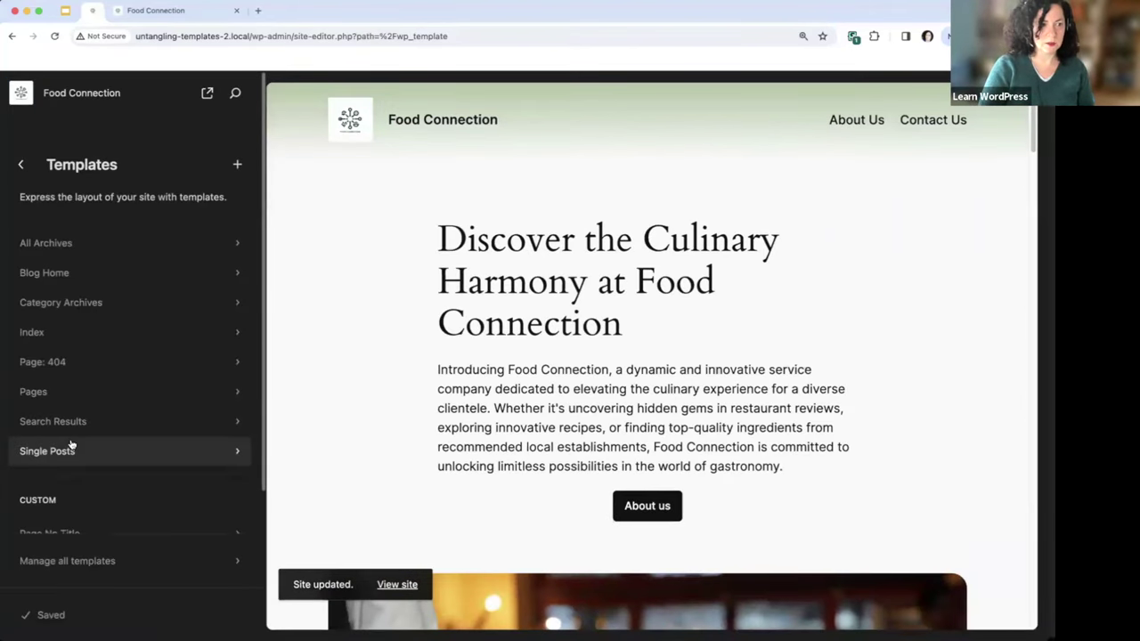
Step: Preview the Single Posts template with its description and go back to the template list
scroll(71, 448, "down", 2)
left_click(96, 362)
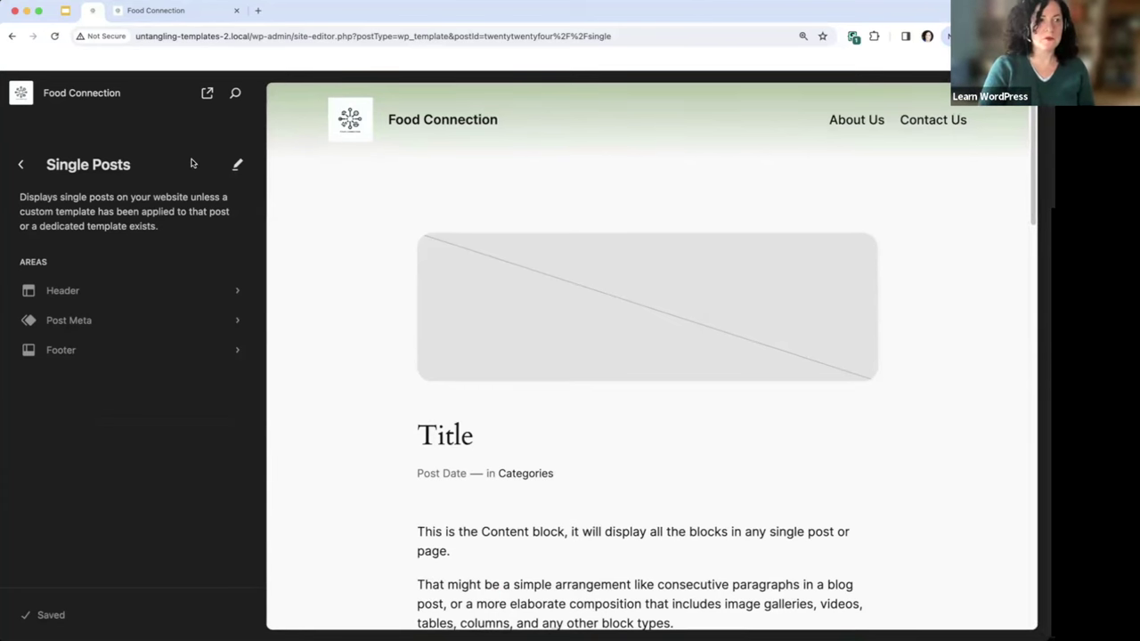
left_click(20, 165)
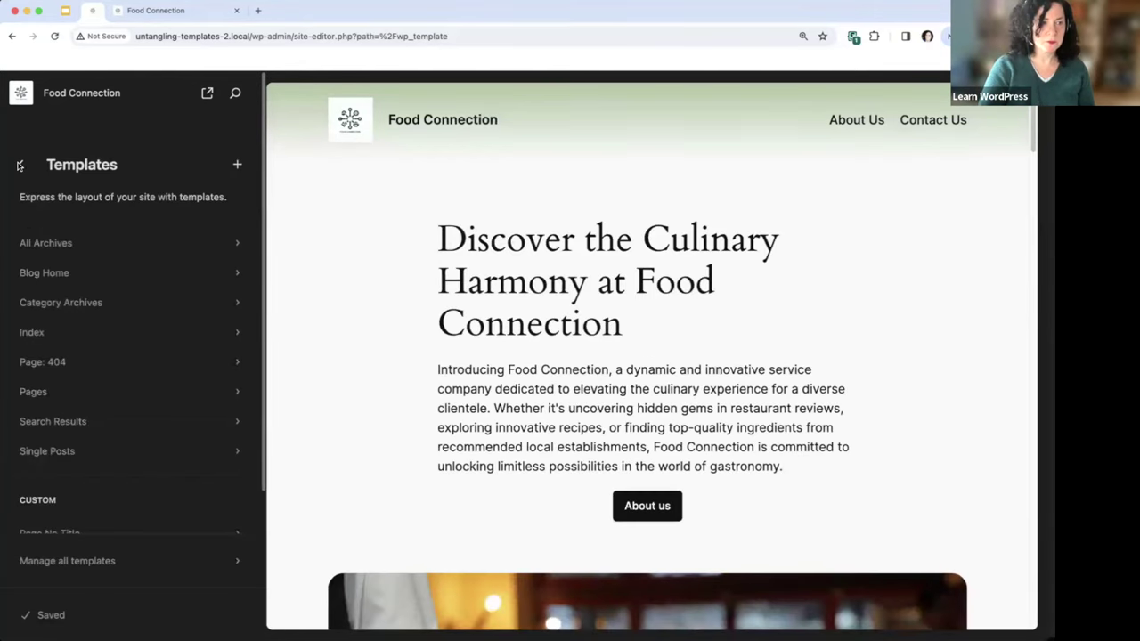
Step: Open the management view of all templates and review their names, descriptions and authors
scroll(133, 418, "down", 1)
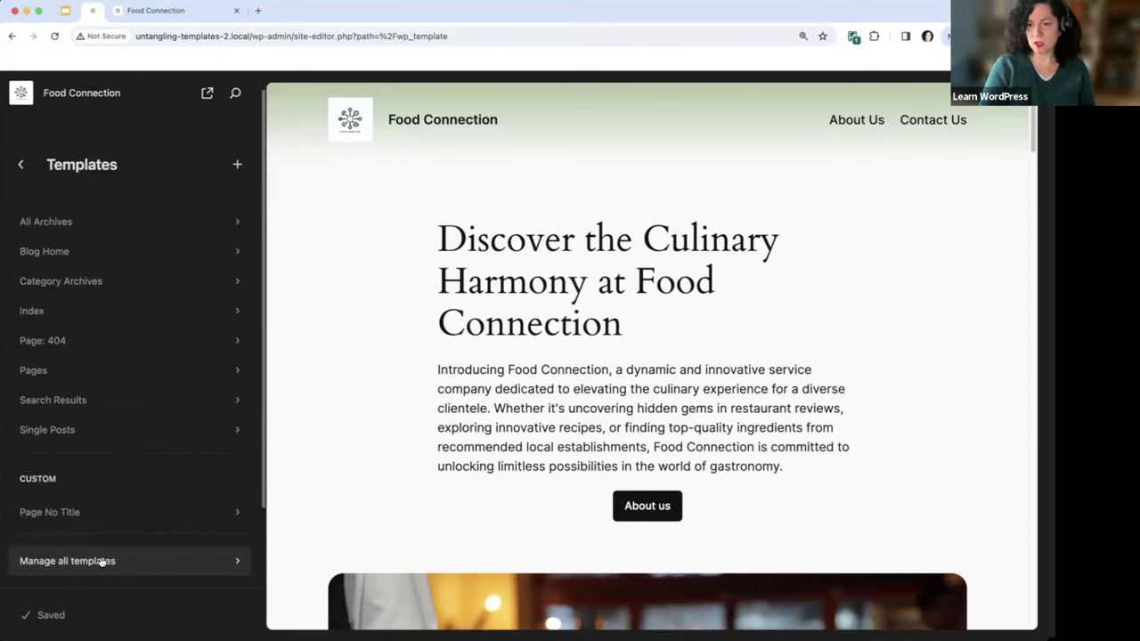
left_click(211, 545)
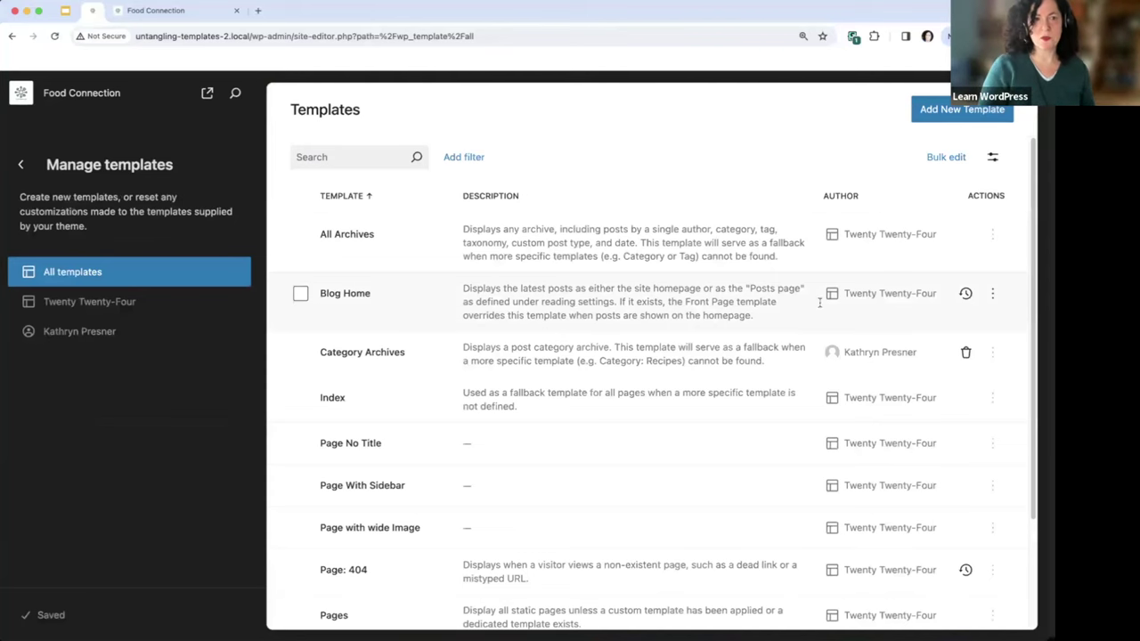
scroll(396, 306, "down", 3)
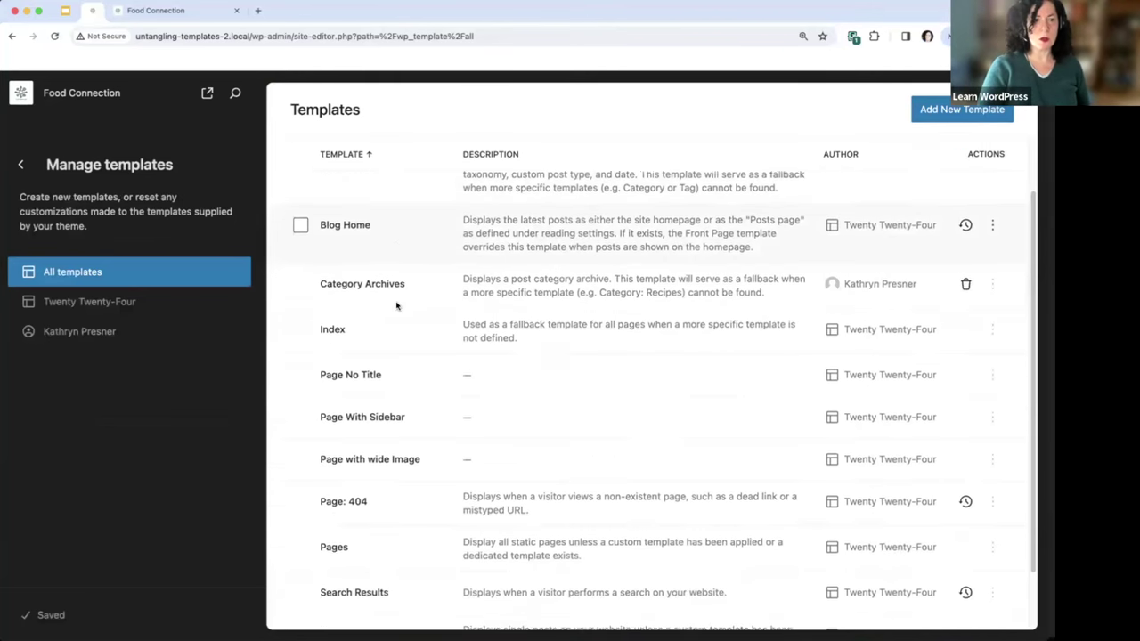
scroll(396, 305, "up", 3)
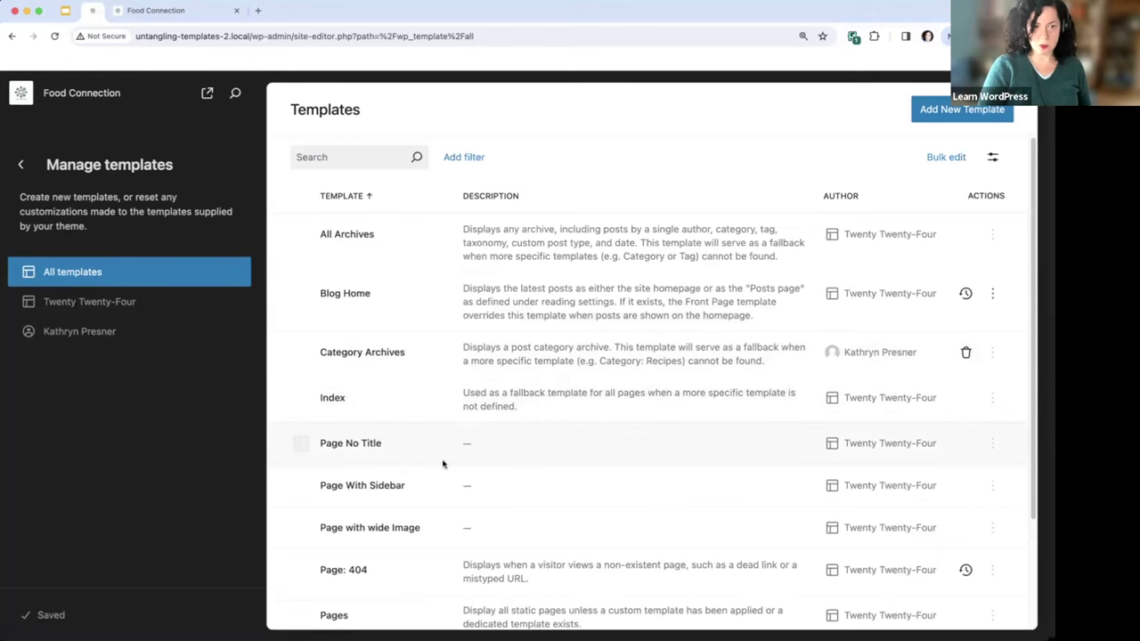
scroll(470, 488, "down", 2)
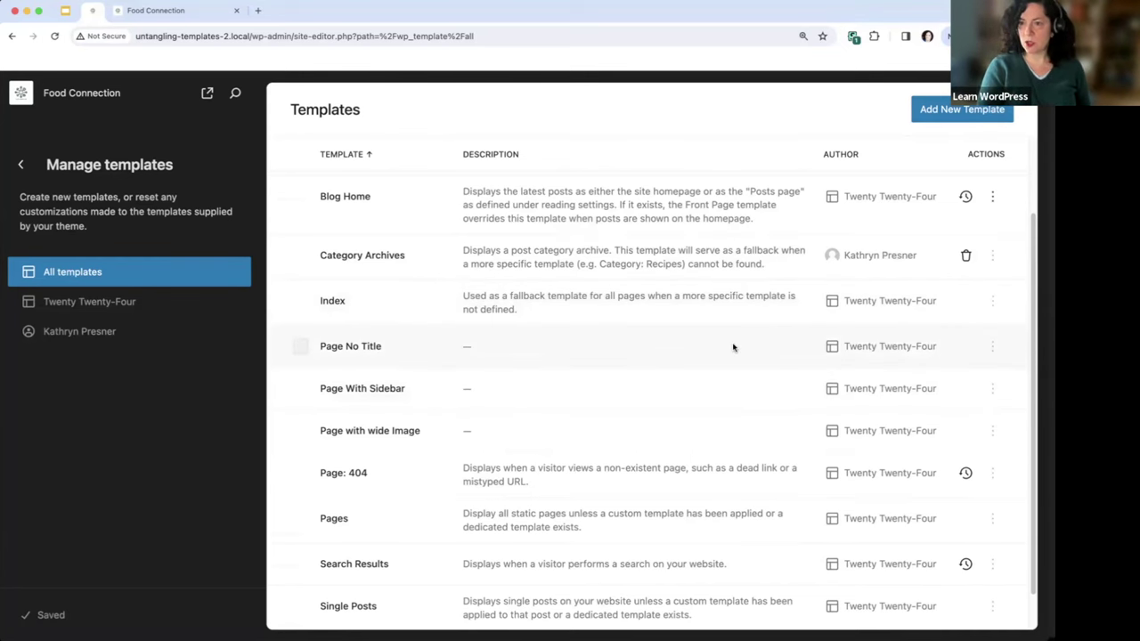
scroll(733, 344, "up", 3)
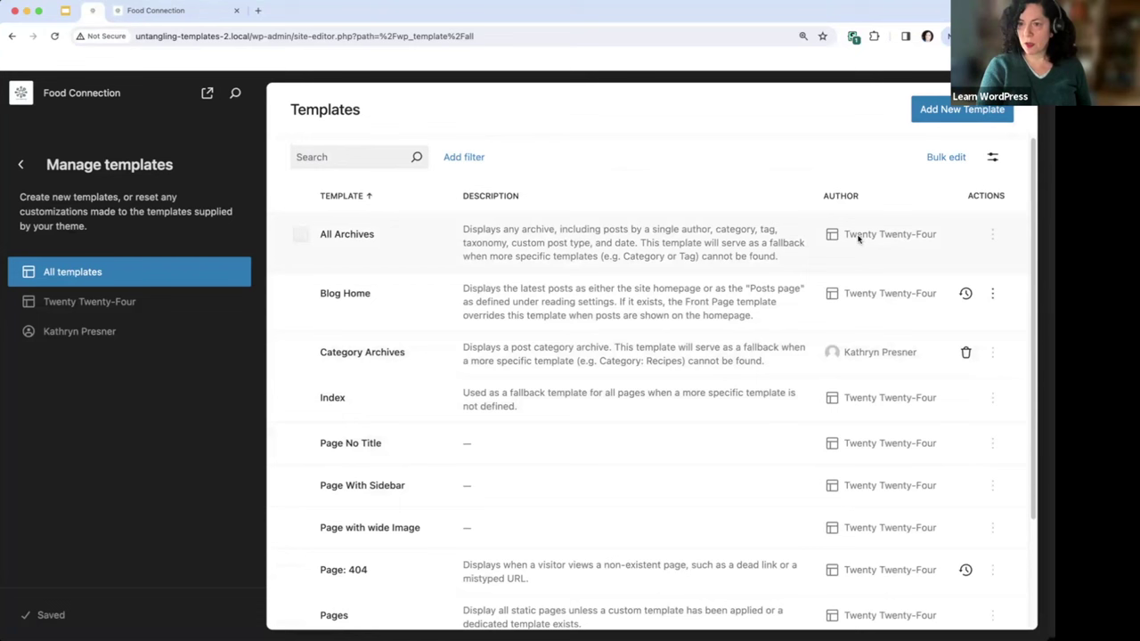
Step: Search all templates for "single"
left_click(367, 161)
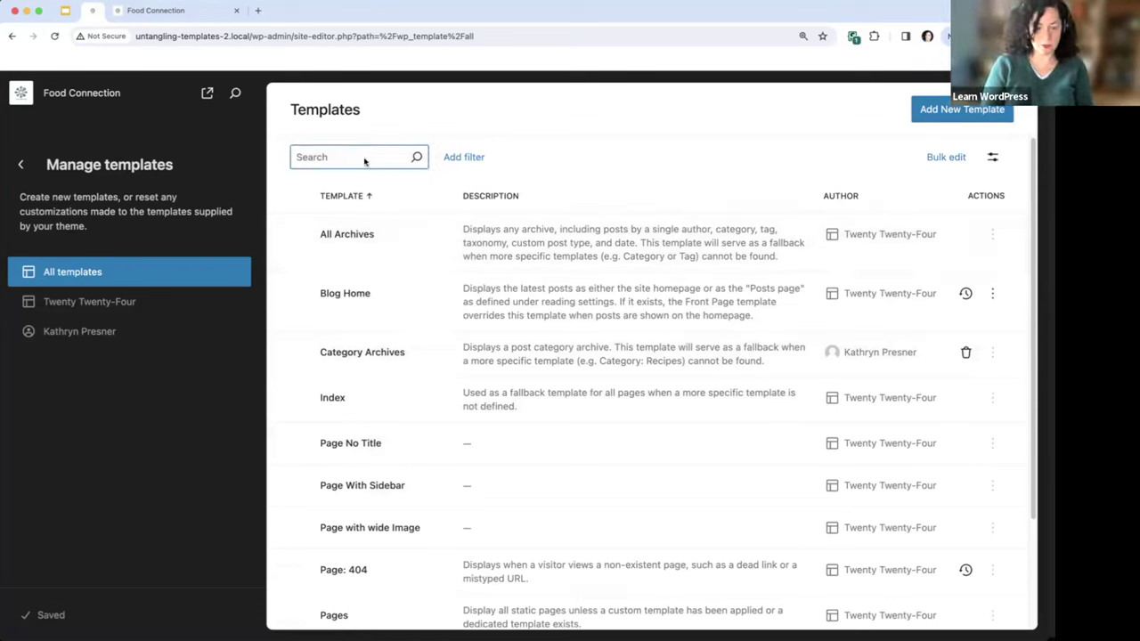
type("single")
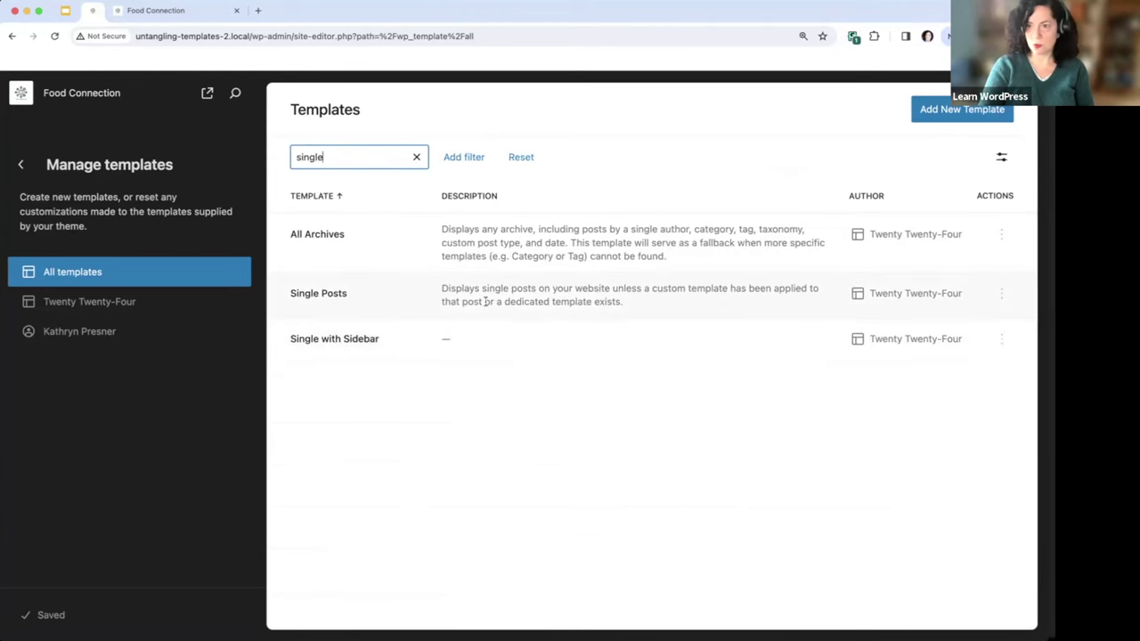
Step: Clear the template search, select all customized templates at once and review the bulk edit options for them
left_click(416, 157)
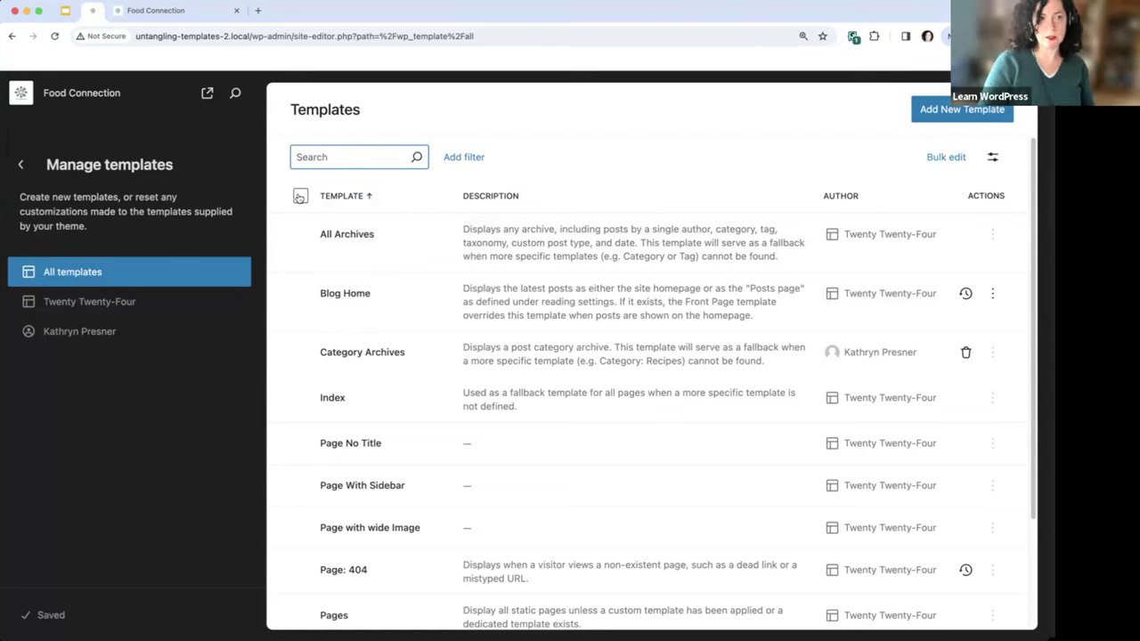
left_click(300, 197)
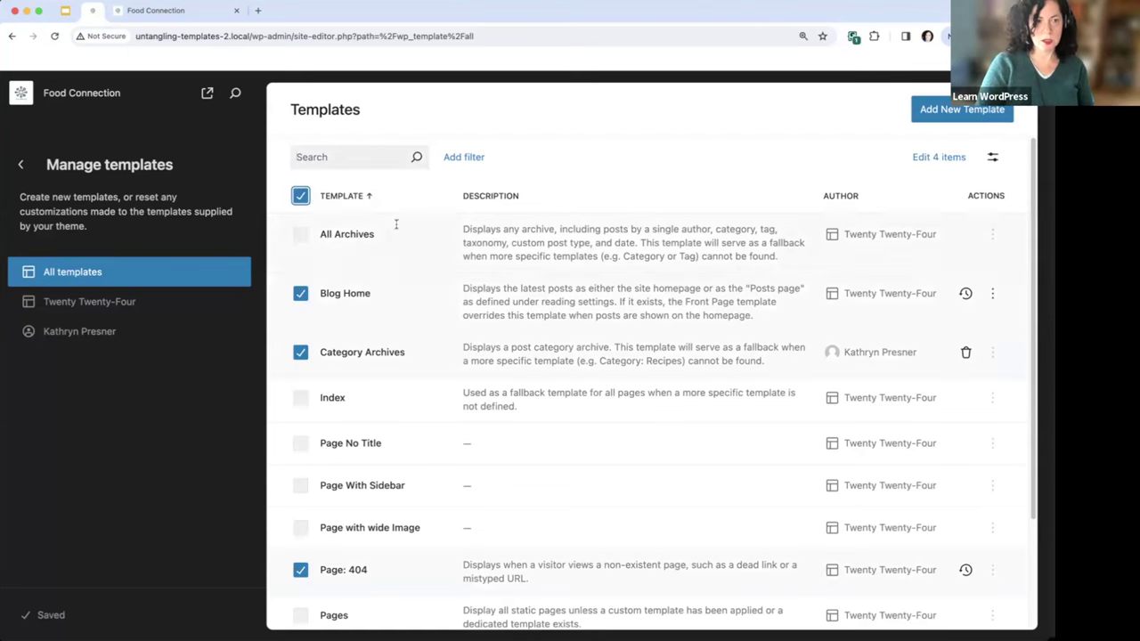
left_click(933, 157)
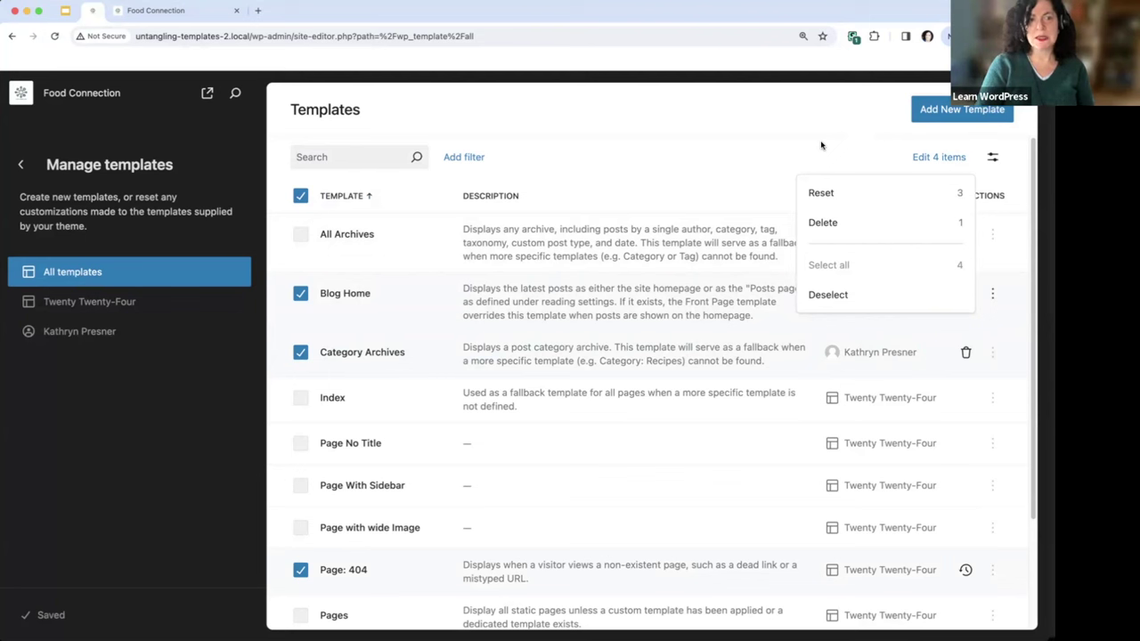
left_click(777, 147)
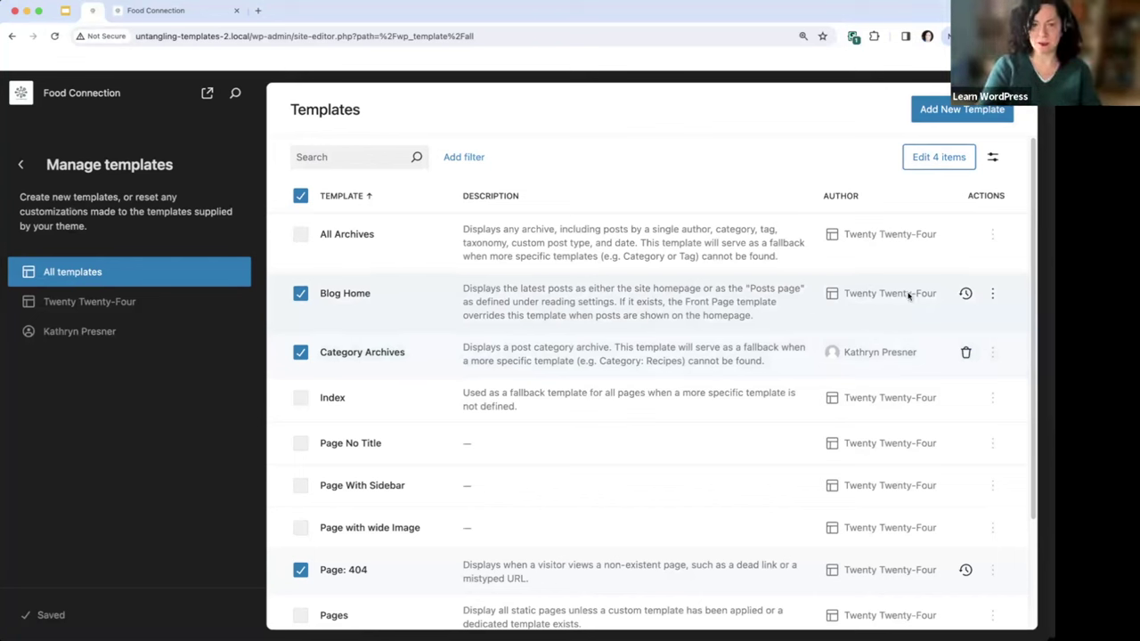
Step: Clear the bulk selection, and select and deselect the Category Archives template on its own
left_click(301, 196)
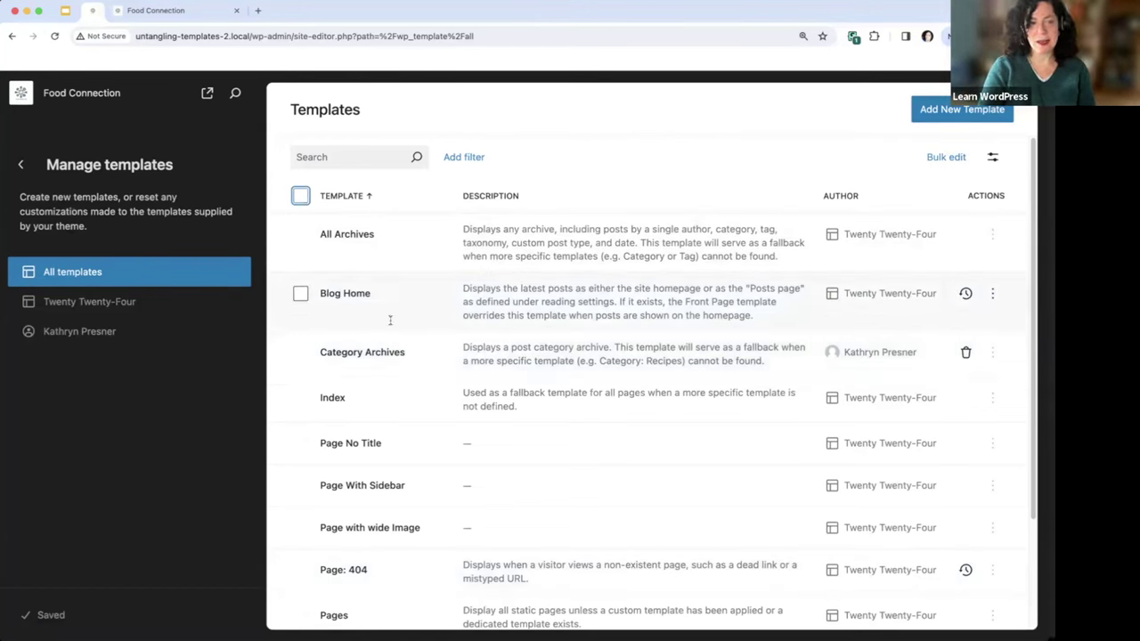
left_click(301, 353)
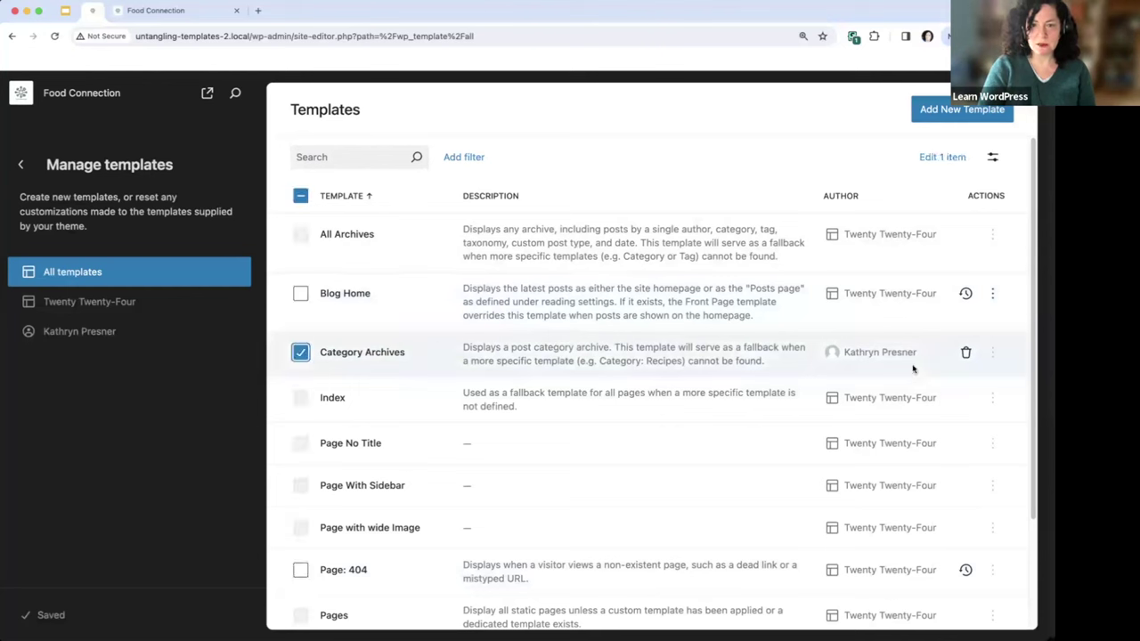
left_click(301, 353)
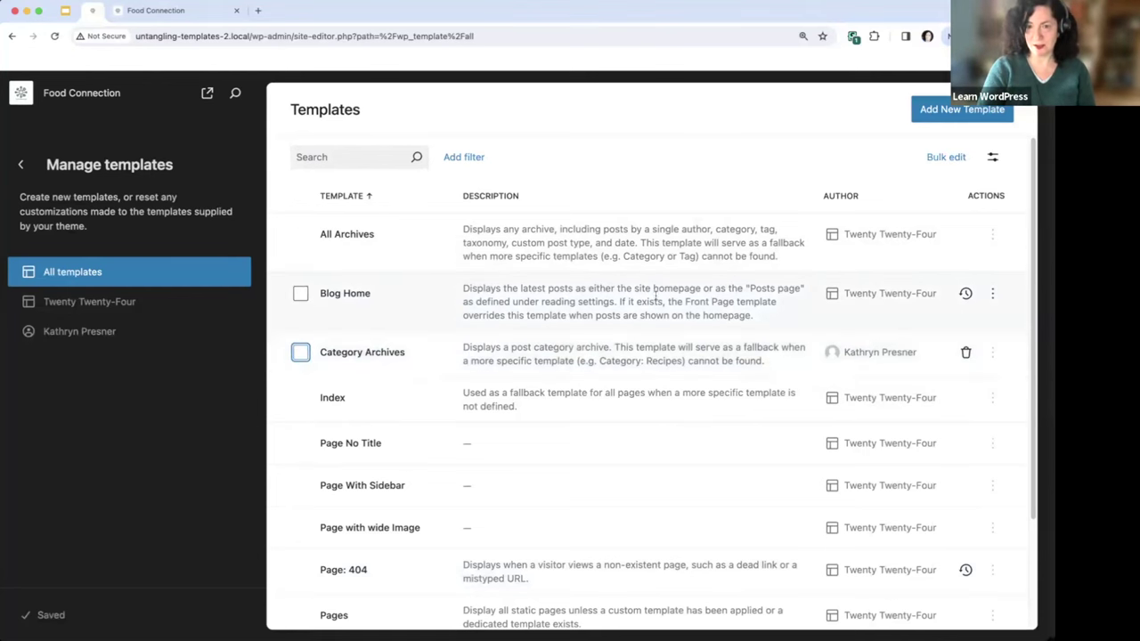
Step: Open the revisions of the Blog Home template and move to the revision from 26 Mar @ 20:52
left_click(992, 294)
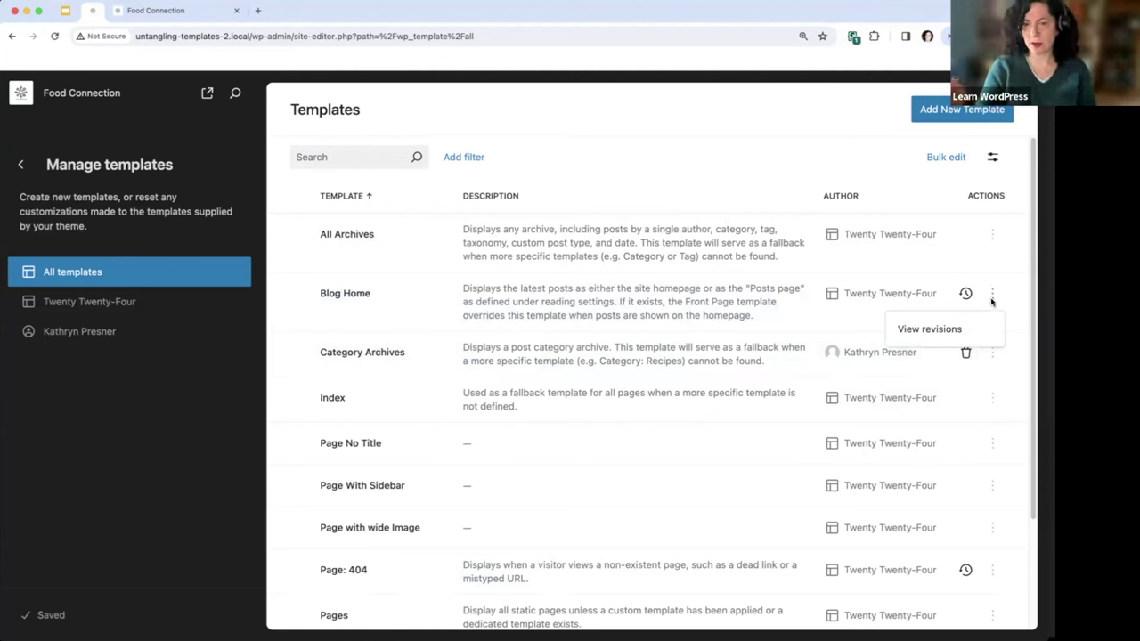
left_click(920, 334)
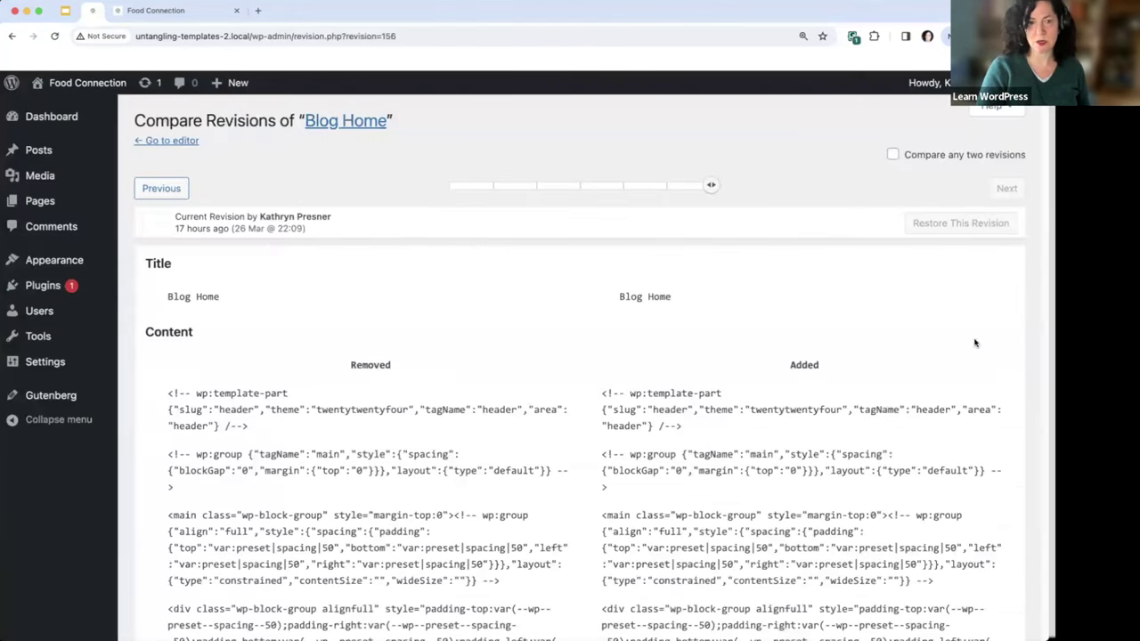
left_click_drag(710, 186, 661, 191)
left_click_drag(586, 191, 622, 195)
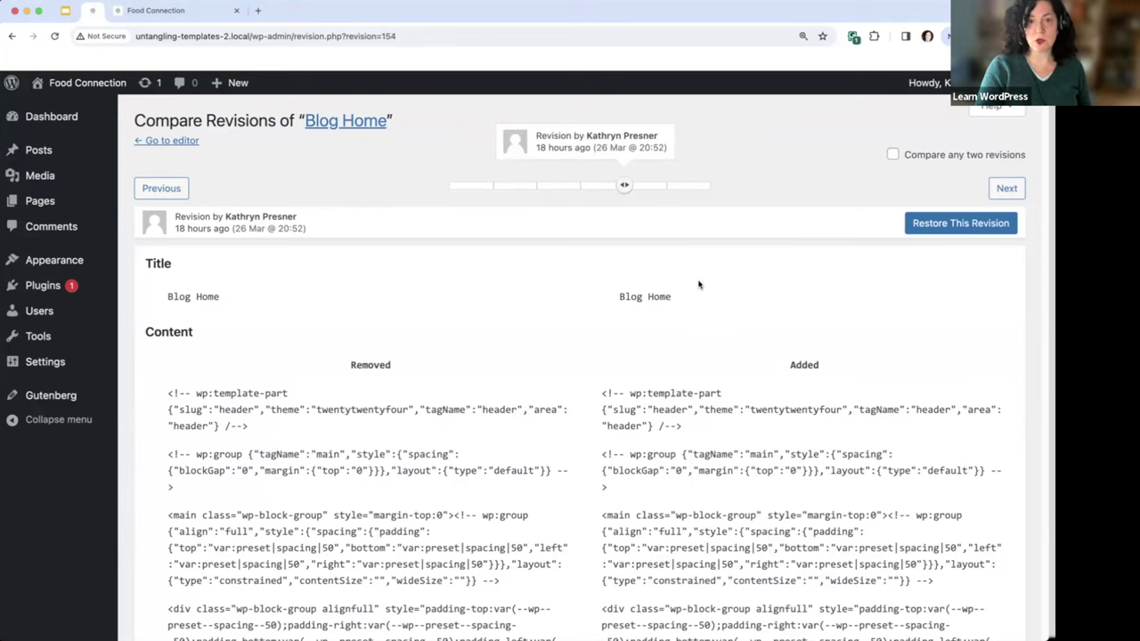
Step: Examine the removed and added code in the selected Blog Home revision, and return to the start of the comparison
scroll(699, 285, "down", 20)
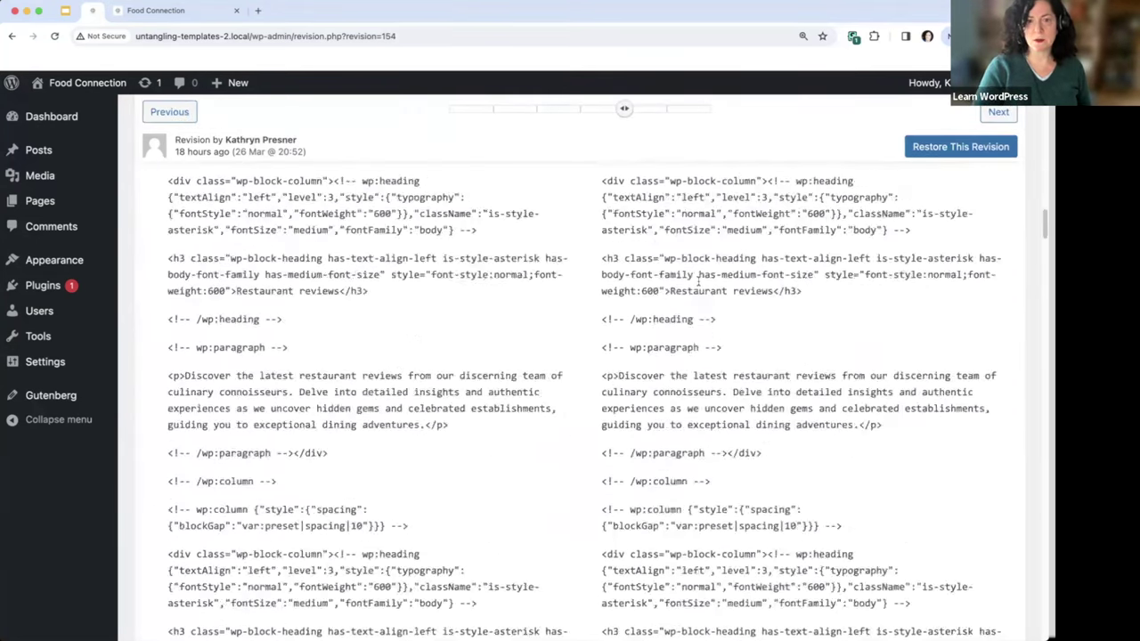
scroll(699, 284, "down", 20)
scroll(699, 283, "down", 20)
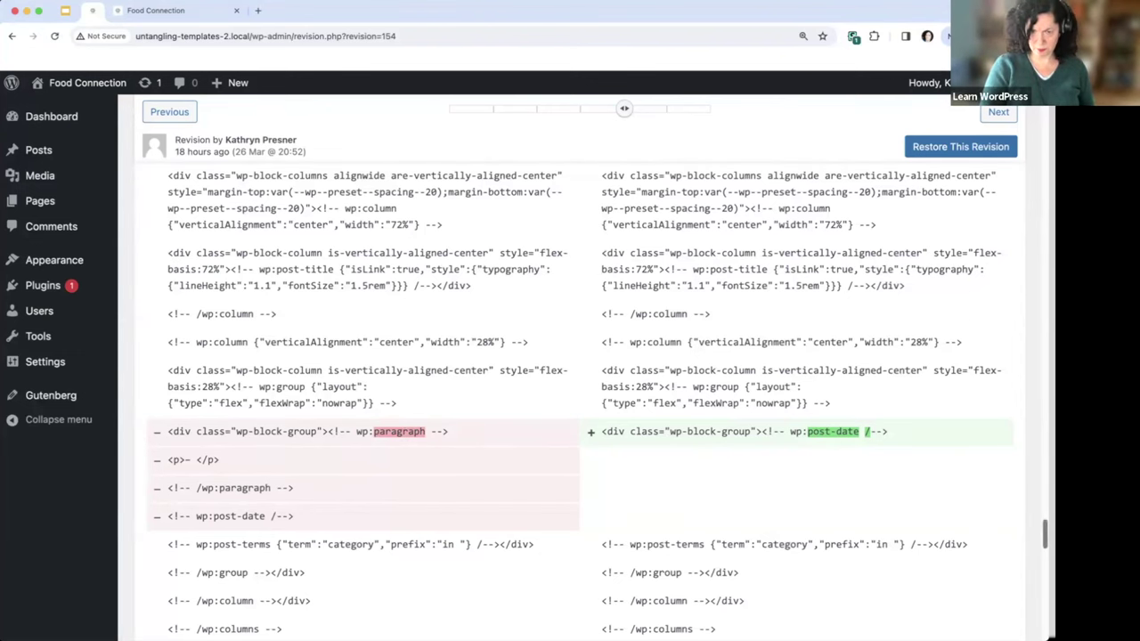
scroll(1045, 535, "down", 1)
scroll(1038, 512, "up", 15)
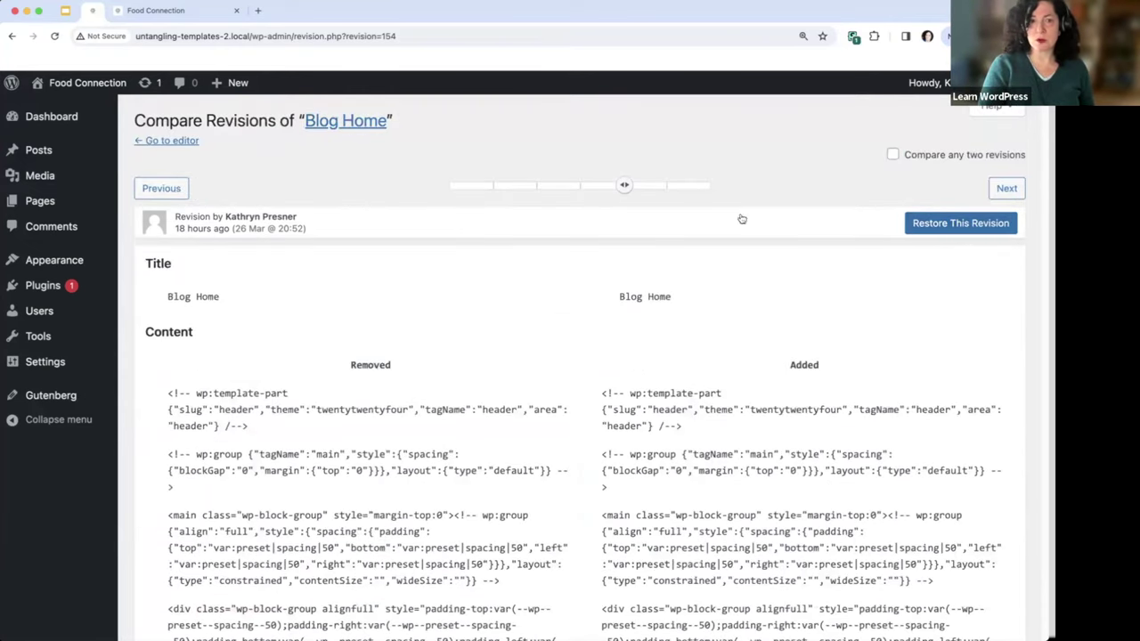
Step: Open the Blog Home revisions from within its template editor and go back to the list of all templates
left_click(182, 140)
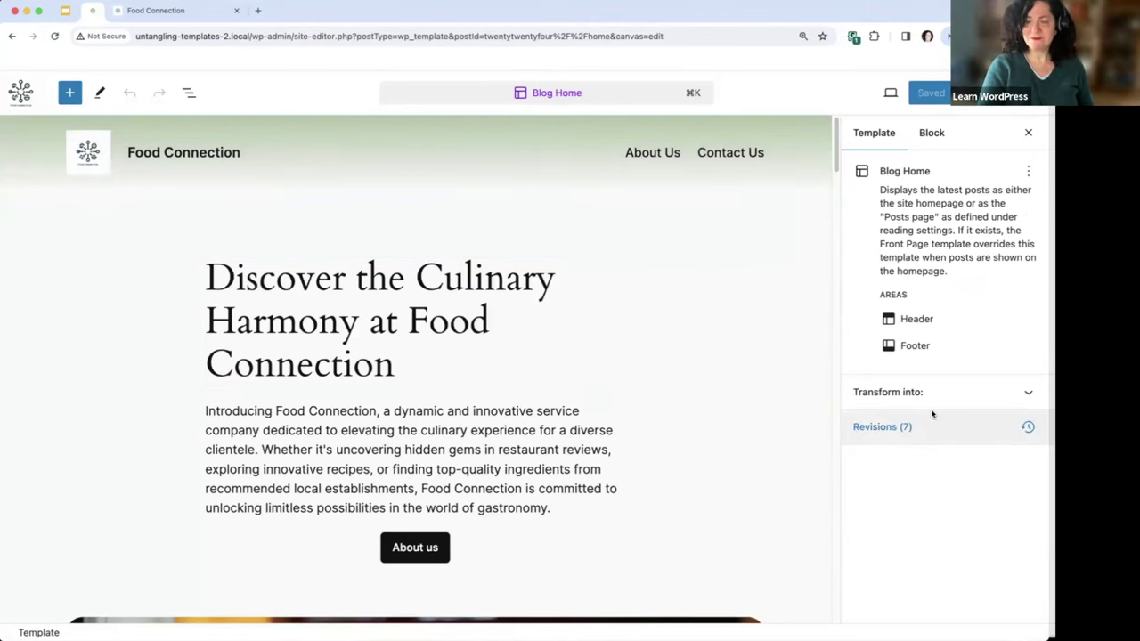
left_click(1012, 429)
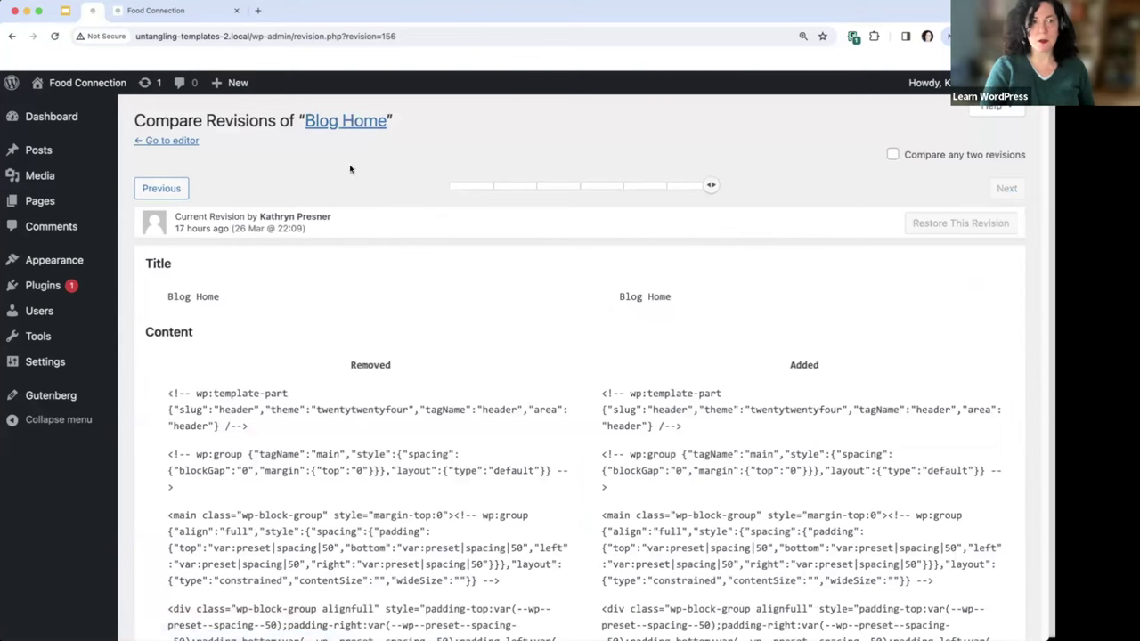
left_click(12, 35)
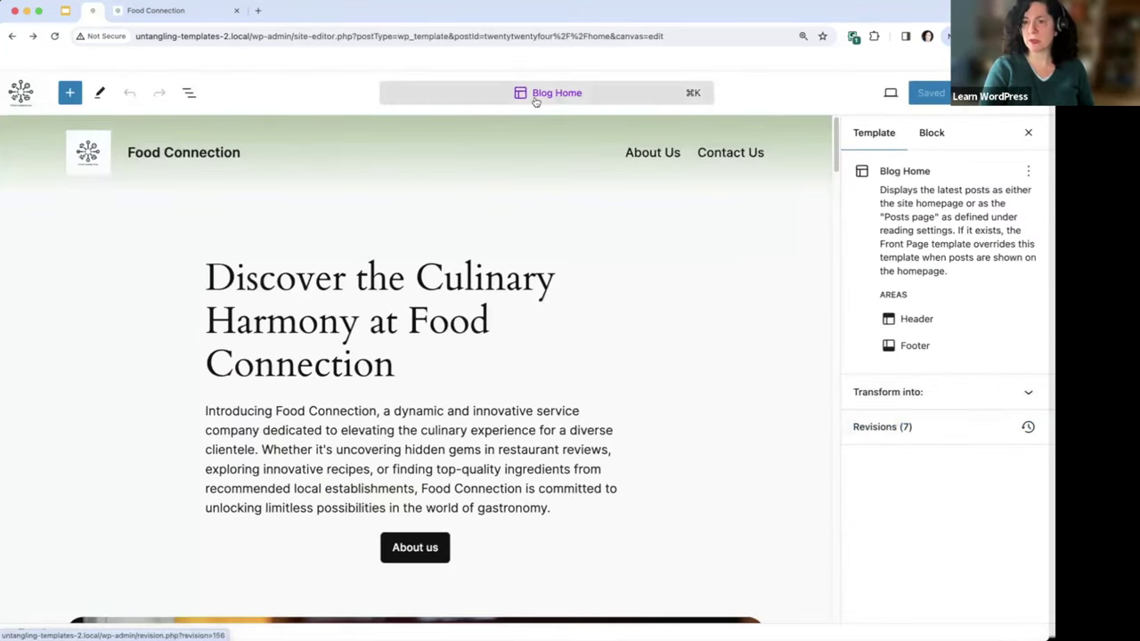
left_click(33, 36)
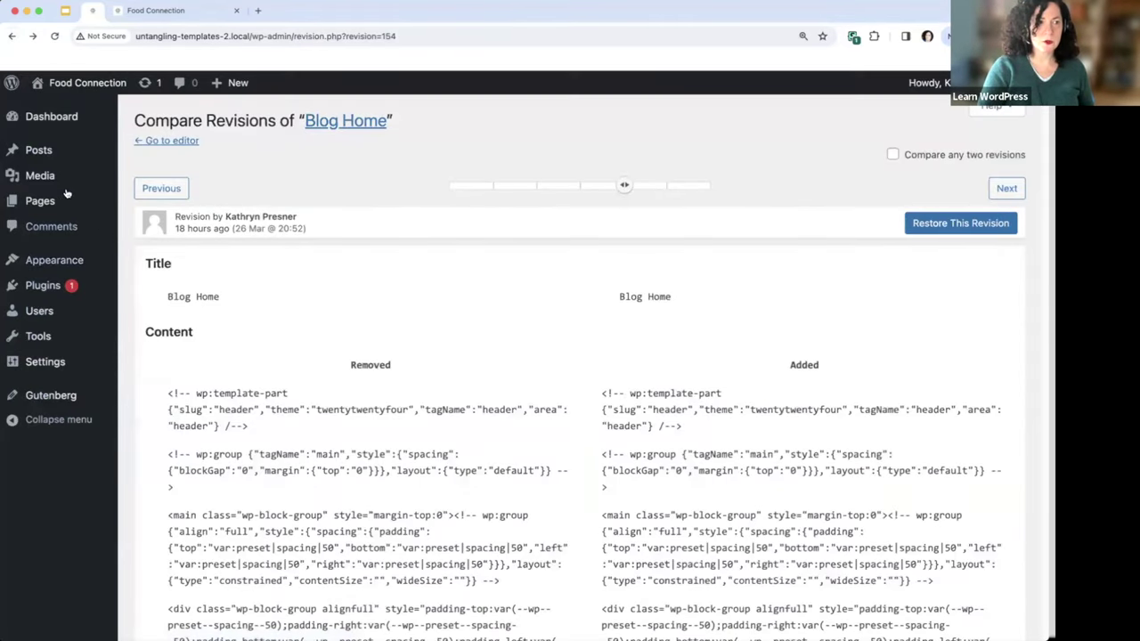
left_click(12, 38)
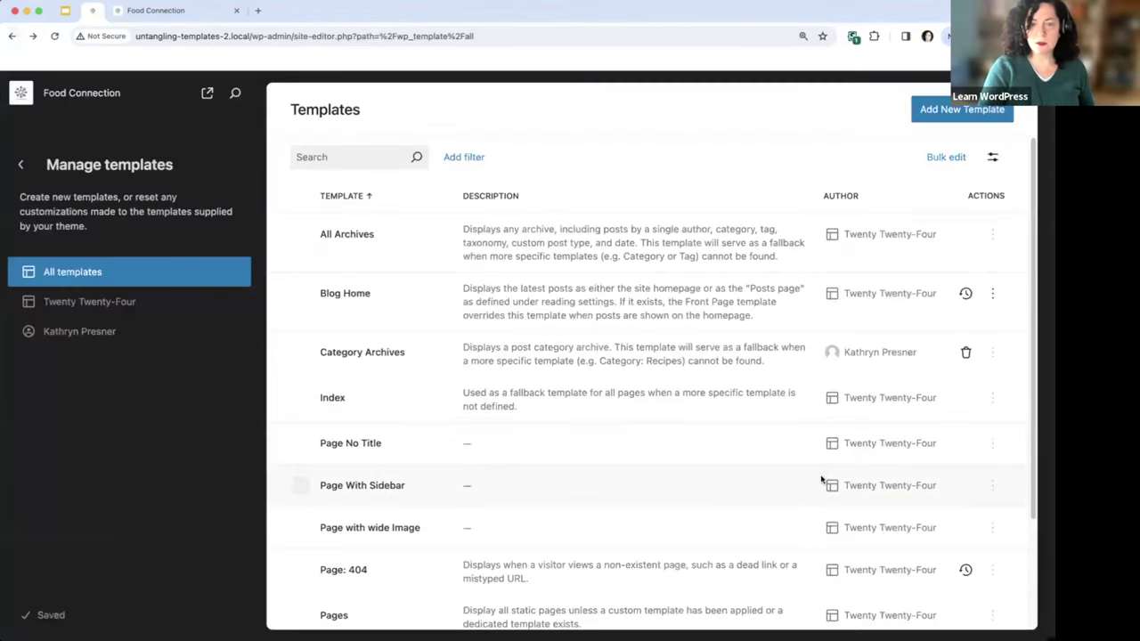
Step: Switch the template list to the Grid layout and browse the template previews
left_click(992, 157)
mouse_move(906, 235)
mouse_move(924, 206)
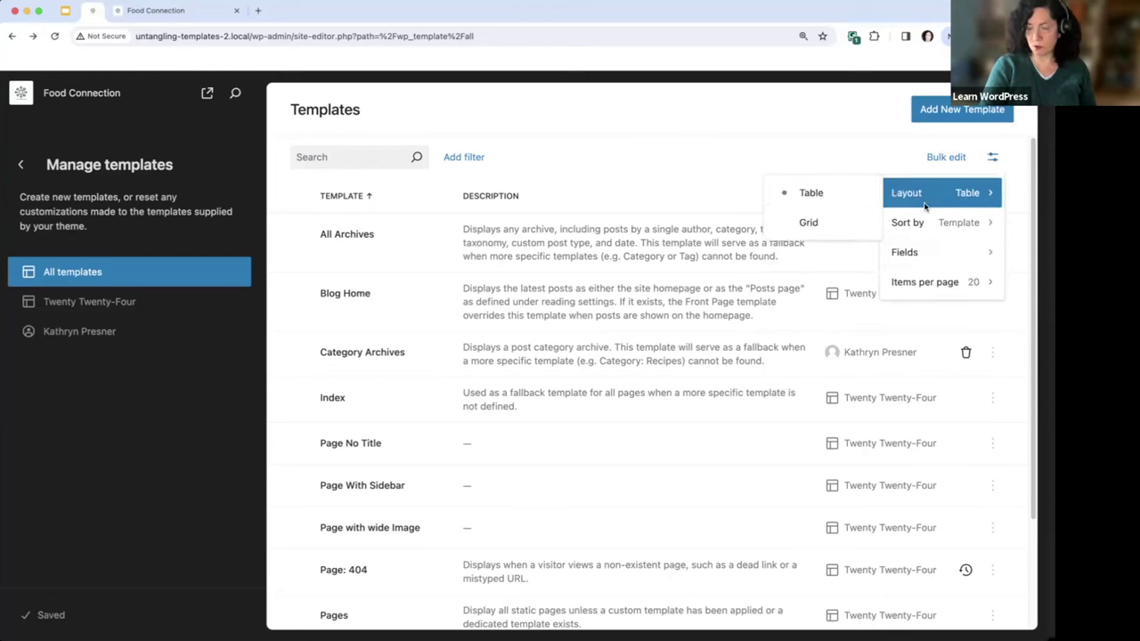
left_click(809, 224)
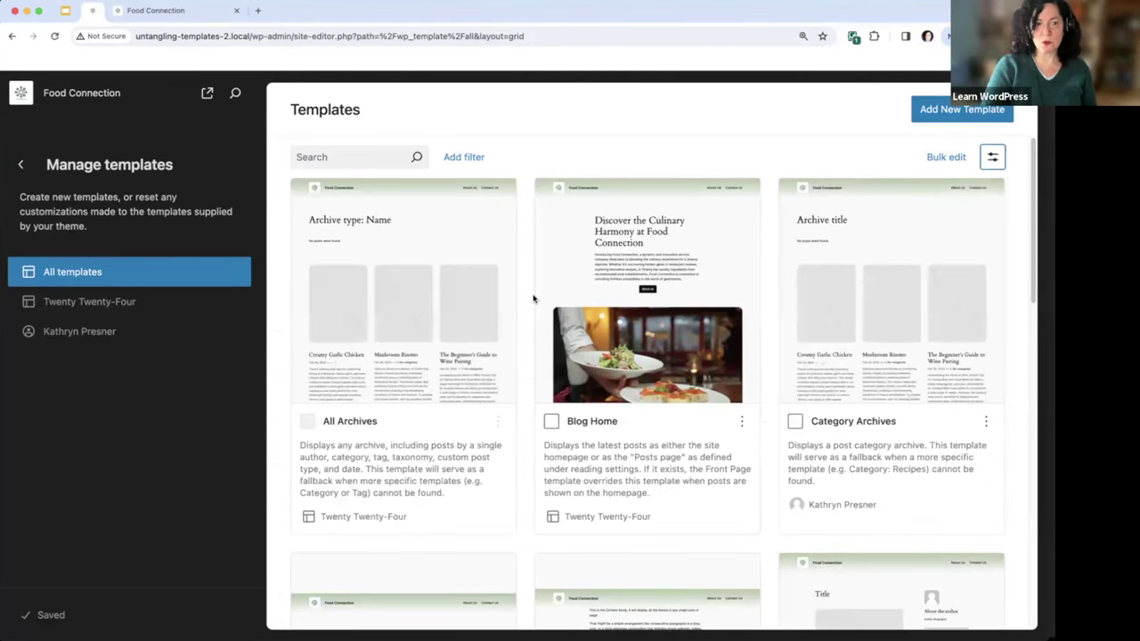
scroll(861, 300, "down", 2)
scroll(863, 299, "down", 5)
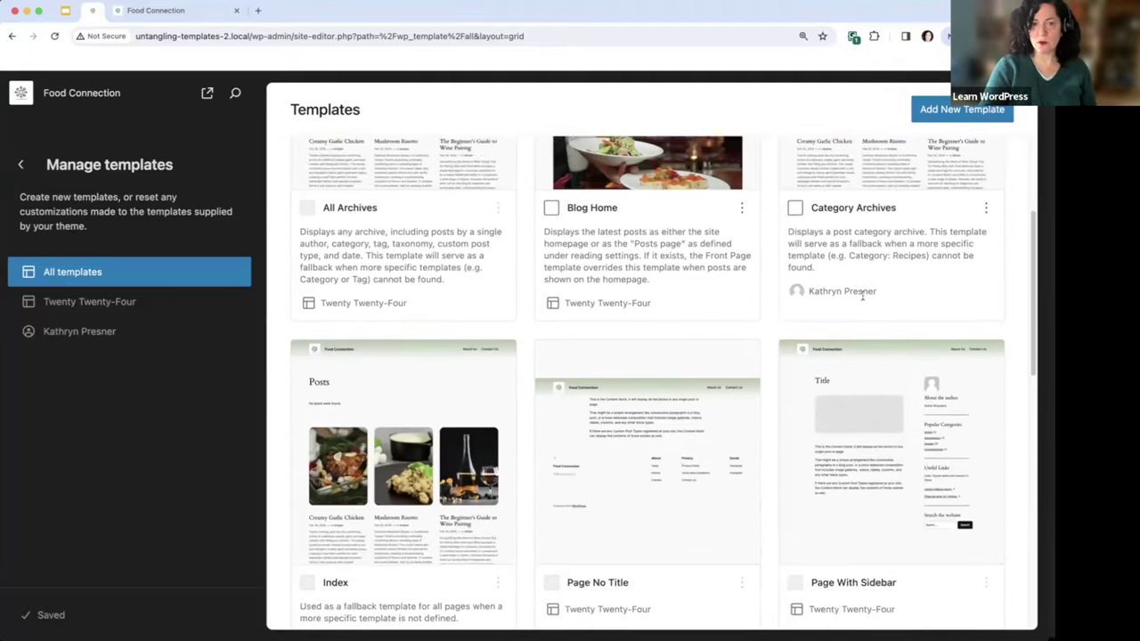
scroll(863, 299, "up", 6)
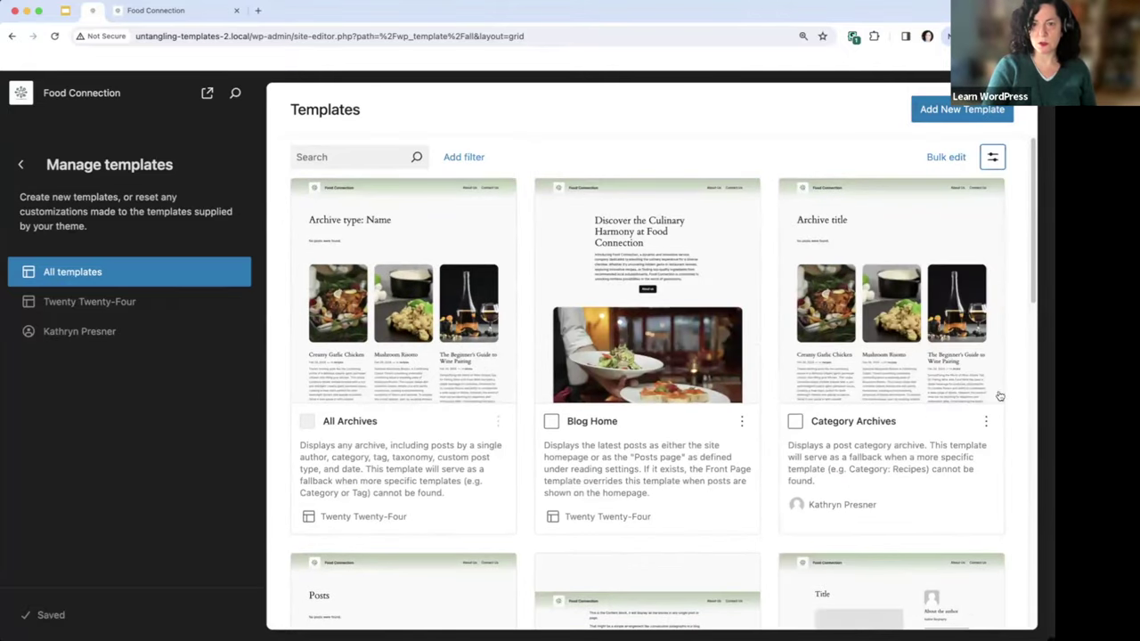
Step: Check the actions available for Category Archives alone, and the bulk edit options with Category Archives and Blog Home both selected
left_click(985, 423)
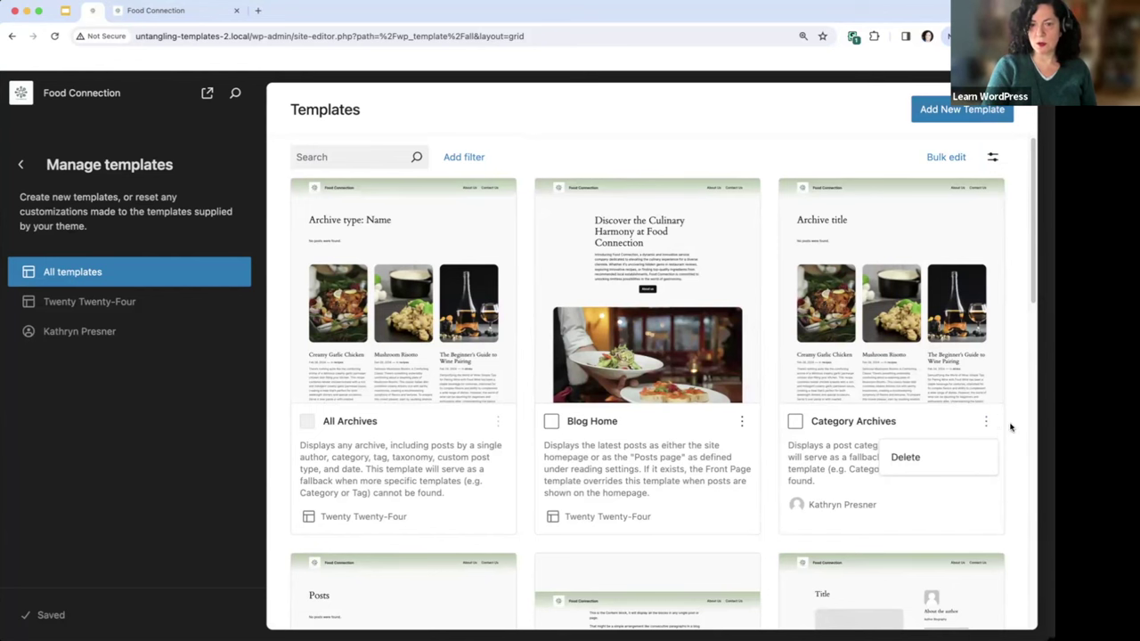
key("Escape")
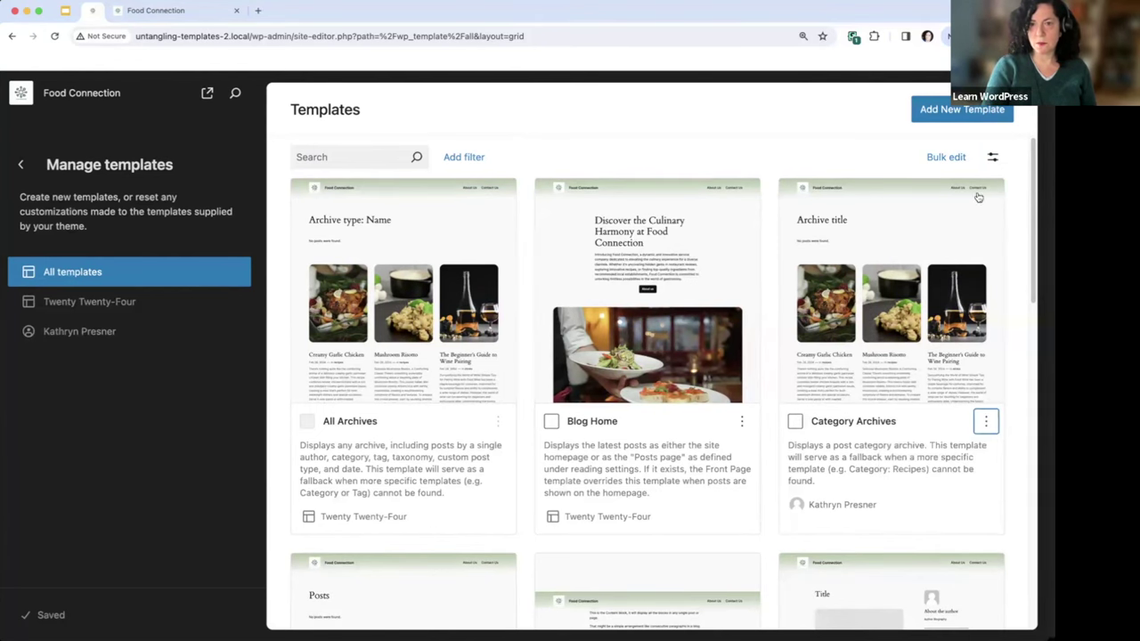
left_click(794, 422)
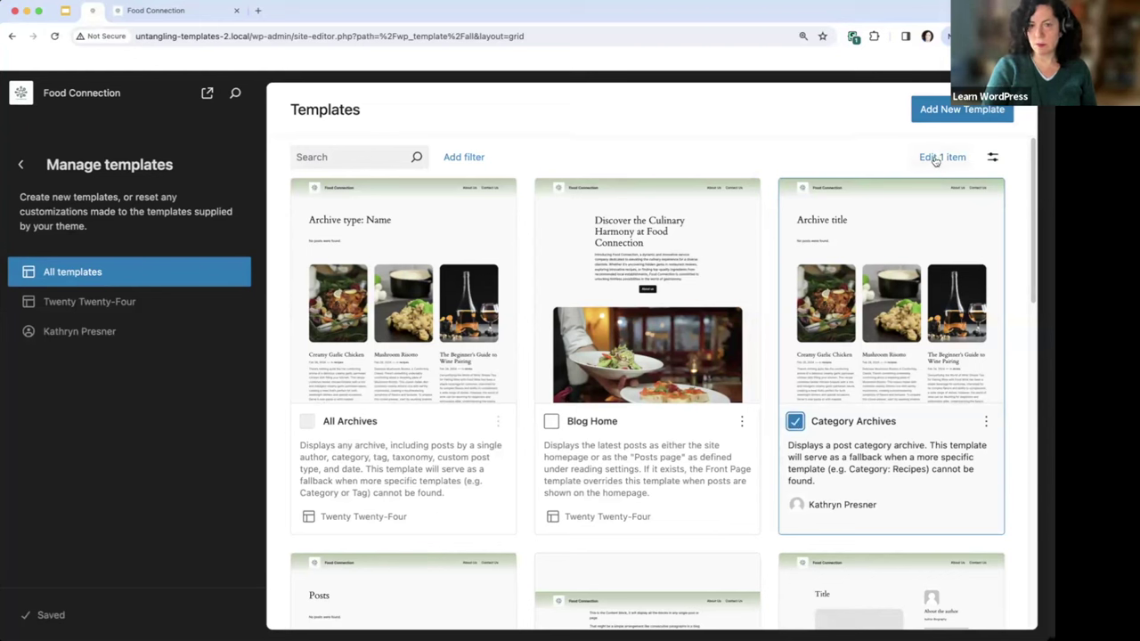
left_click(550, 422)
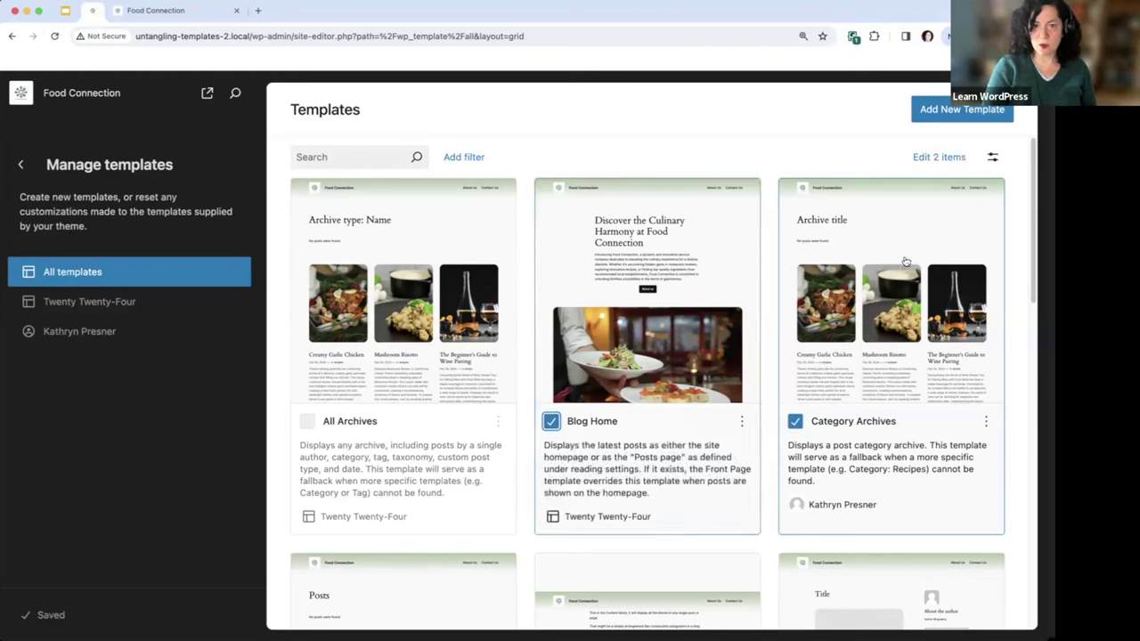
left_click(929, 160)
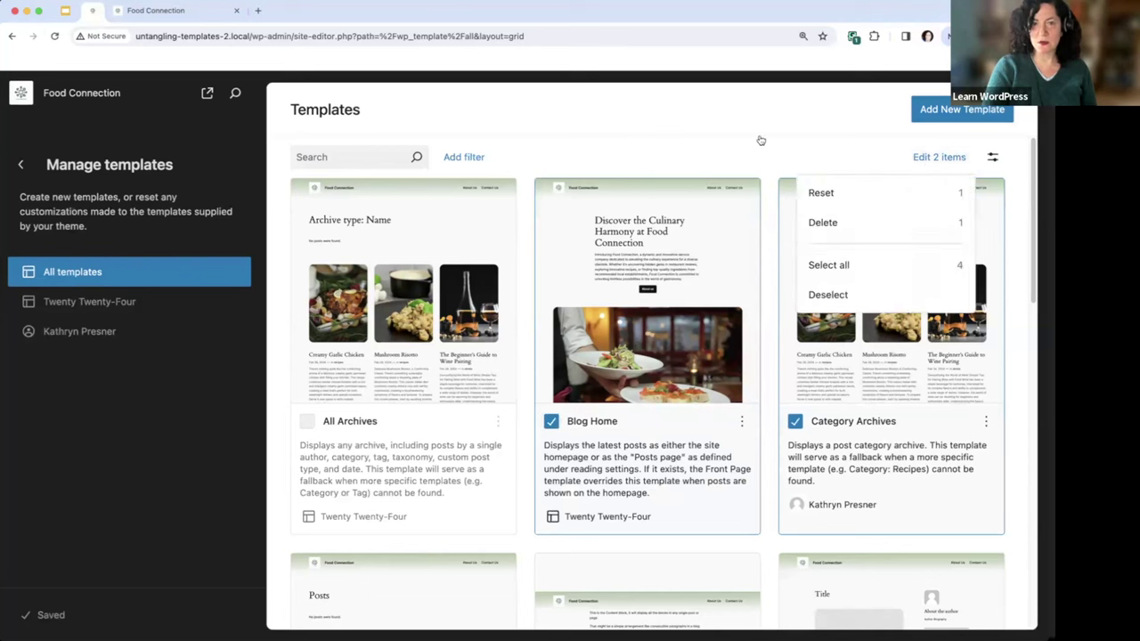
left_click(865, 145)
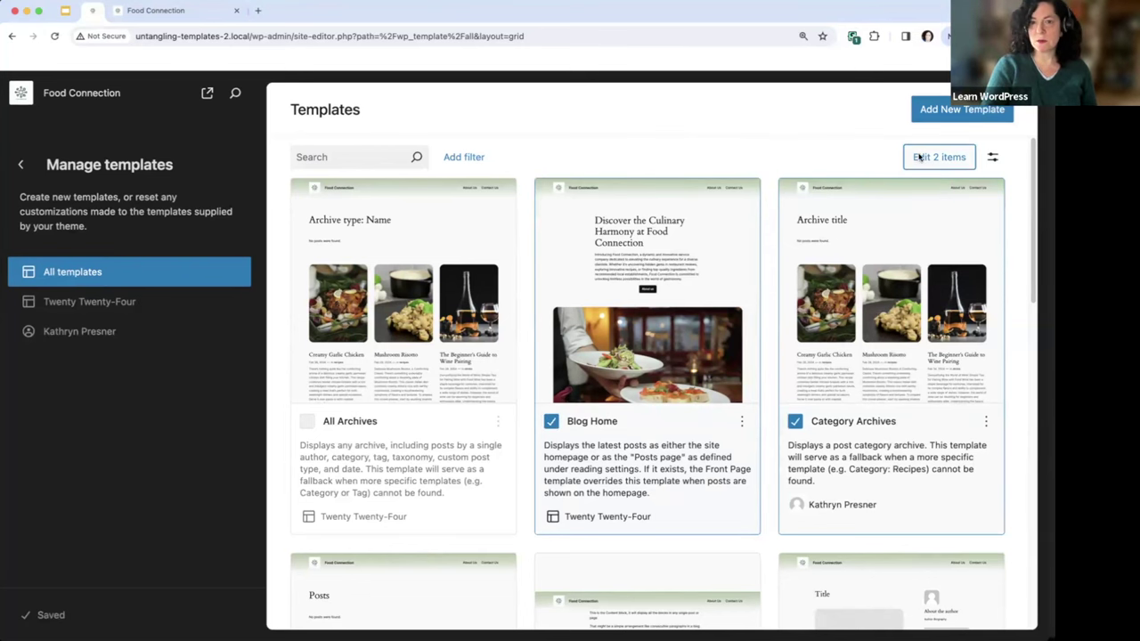
left_click(956, 160)
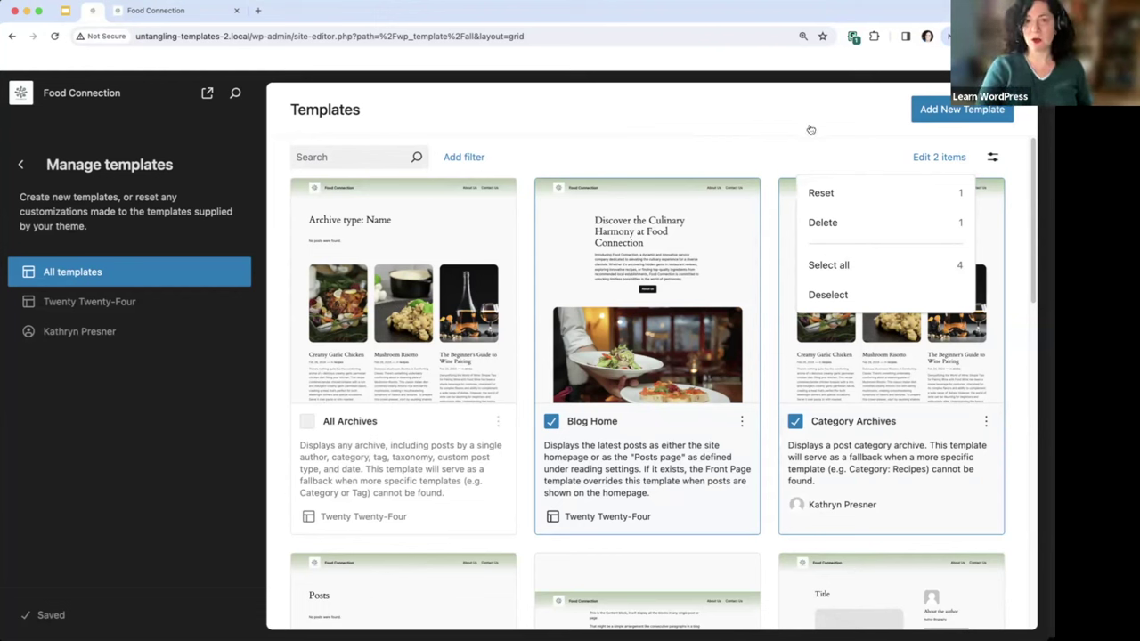
key("Escape")
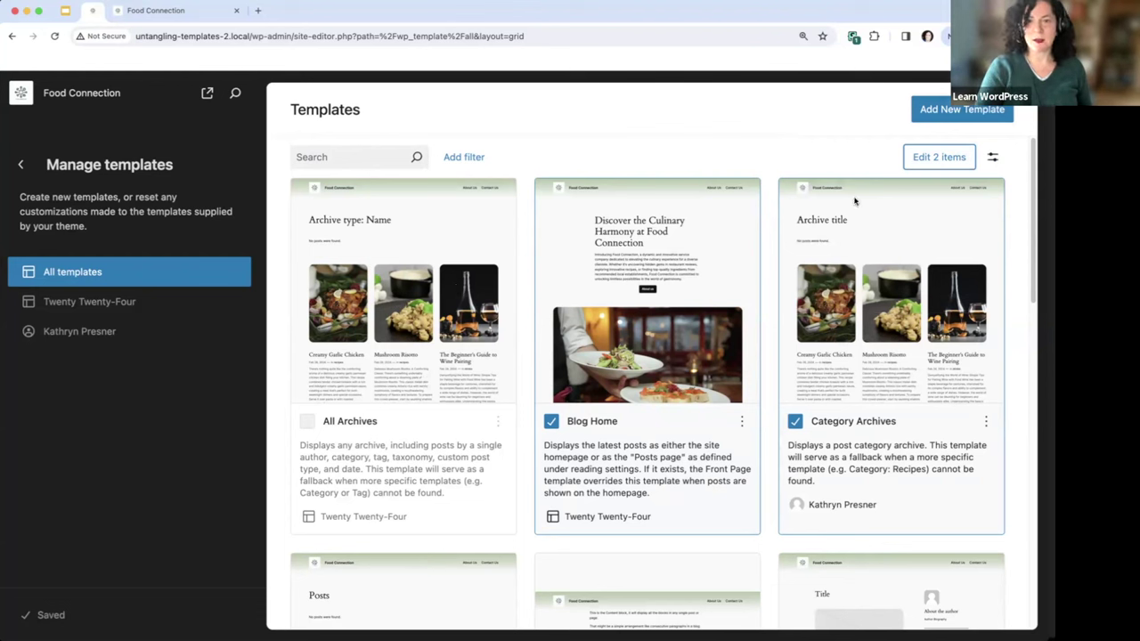
Step: Deselect Category Archives and Blog Home and set the template list back to the Table layout
left_click(991, 158)
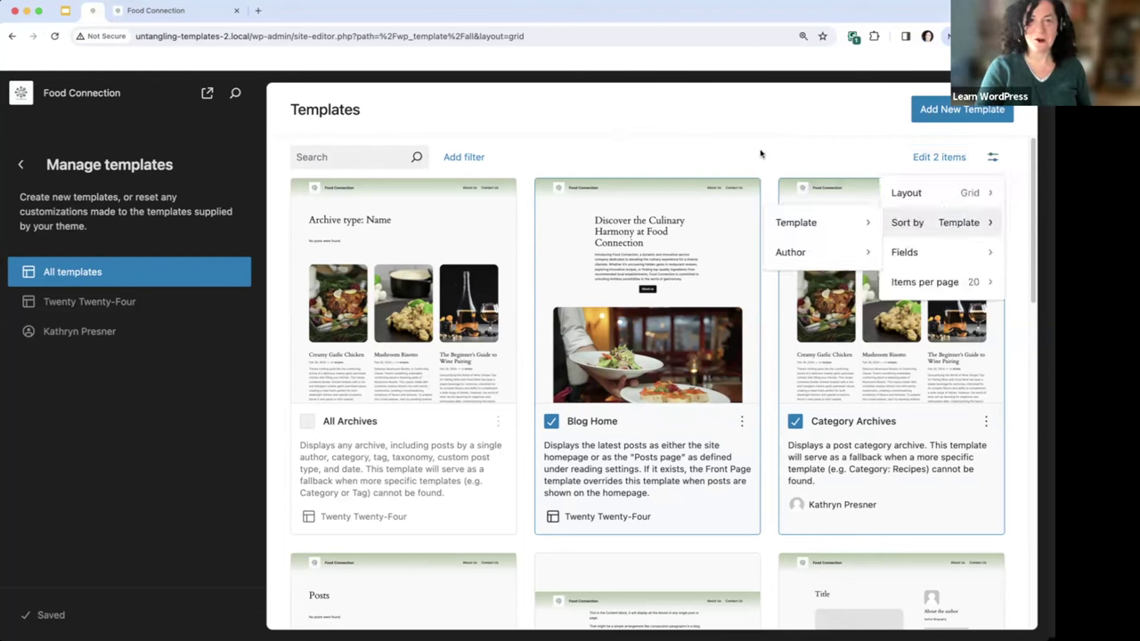
key("Escape")
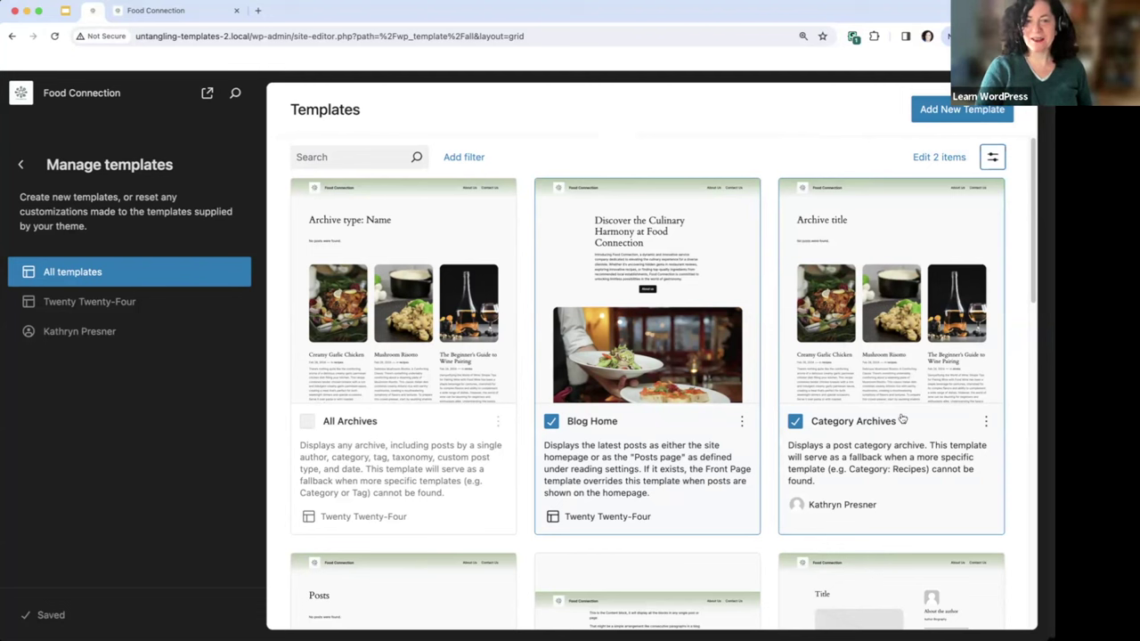
left_click(795, 422)
left_click(551, 423)
left_click(992, 156)
mouse_move(945, 223)
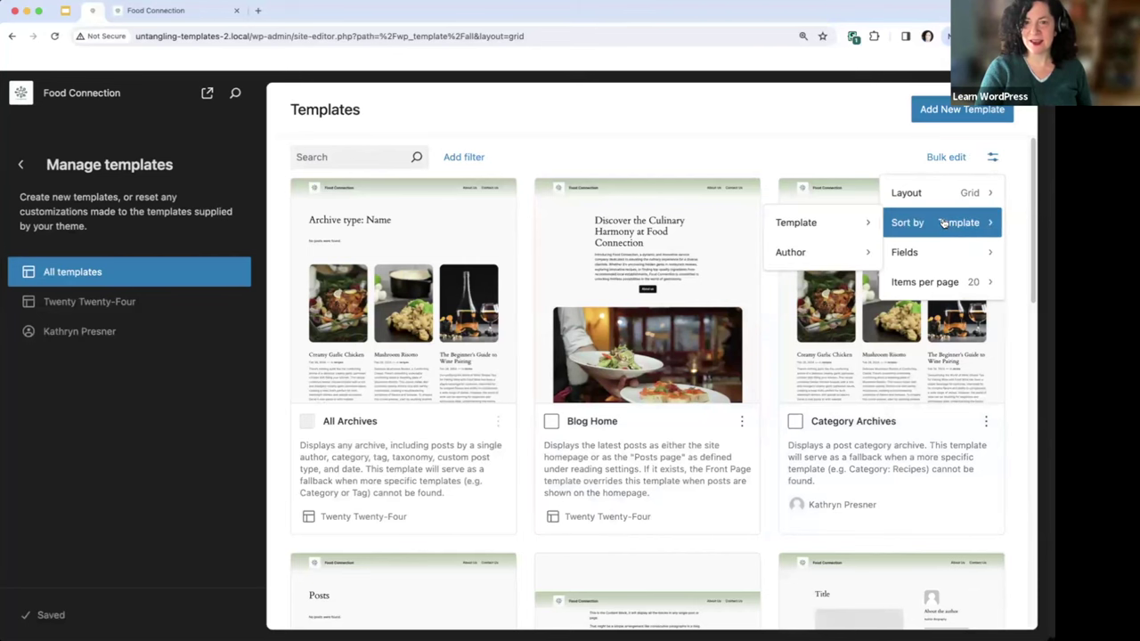
mouse_move(900, 194)
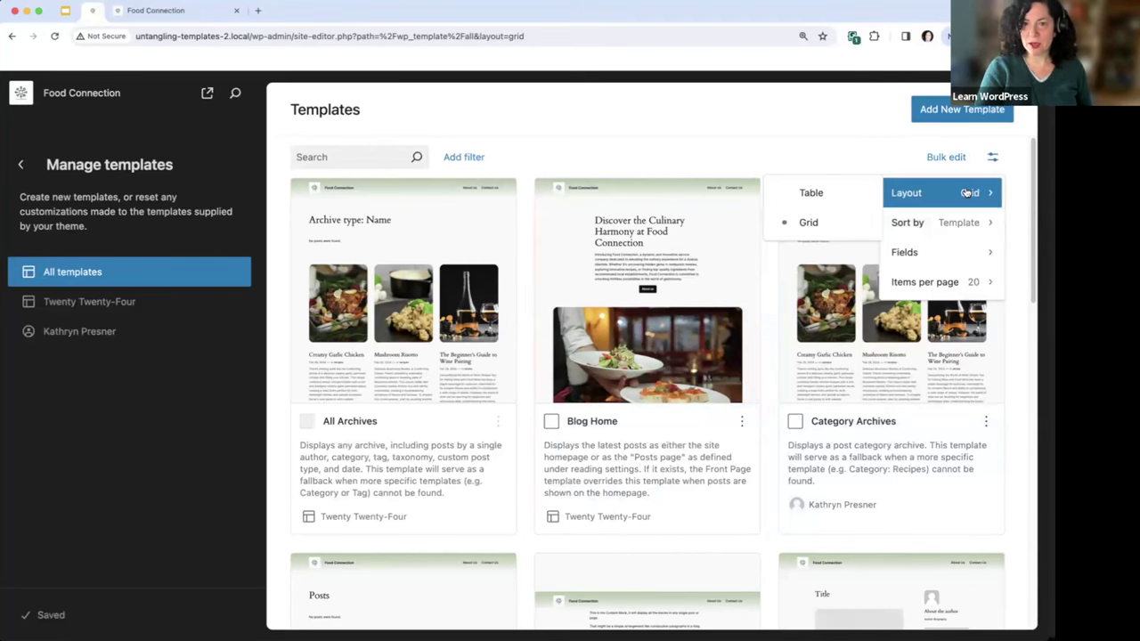
left_click(850, 200)
Step: Sort the template list by author in ascending order
left_click(992, 157)
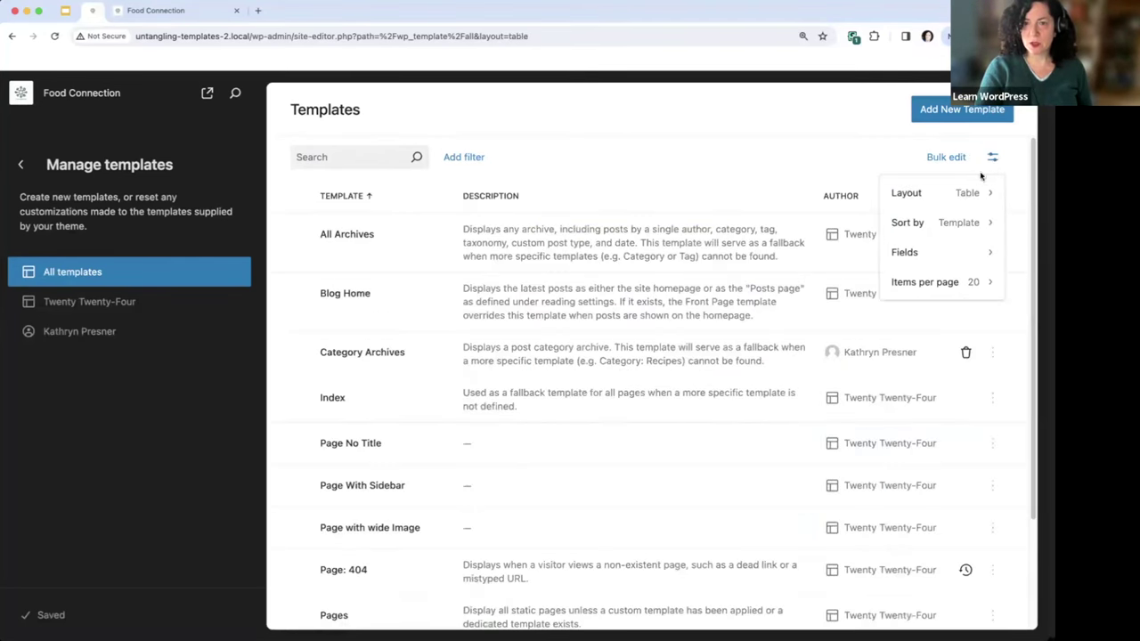
mouse_move(947, 222)
mouse_move(820, 252)
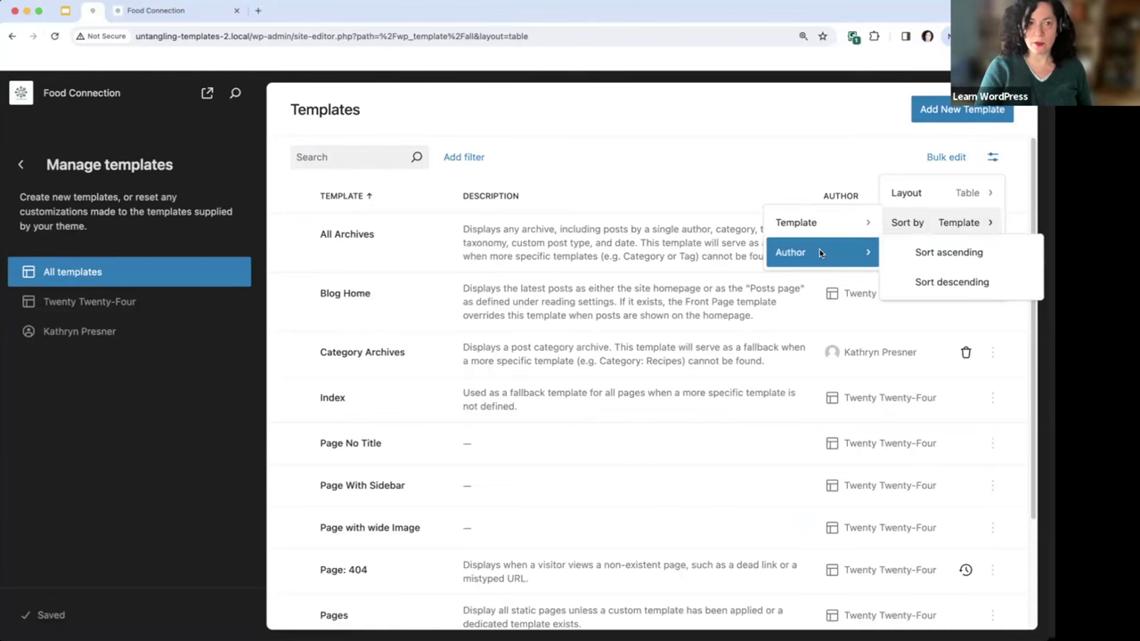
left_click(949, 252)
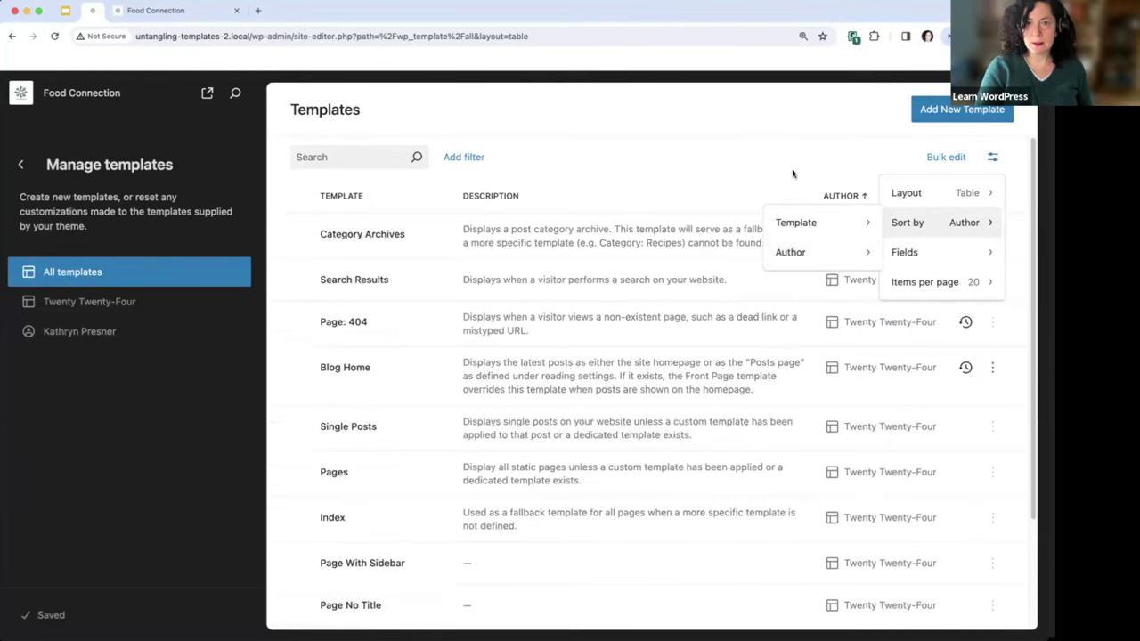
key("Escape")
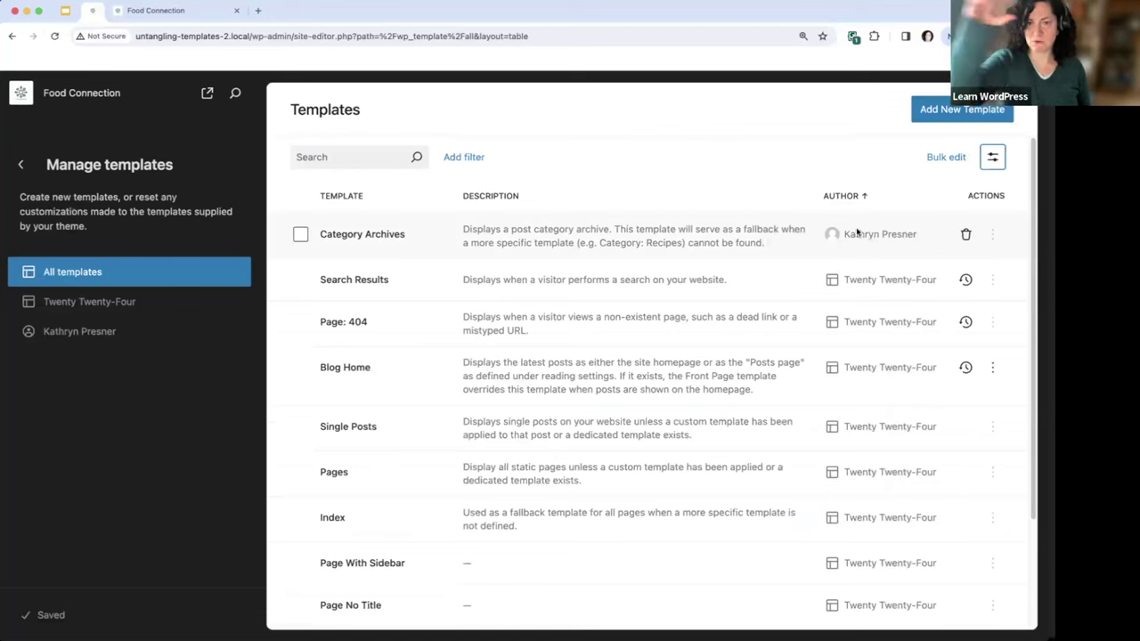
Step: Hide the Author field from the template list and check the available items-per-page options
left_click(993, 157)
mouse_move(936, 253)
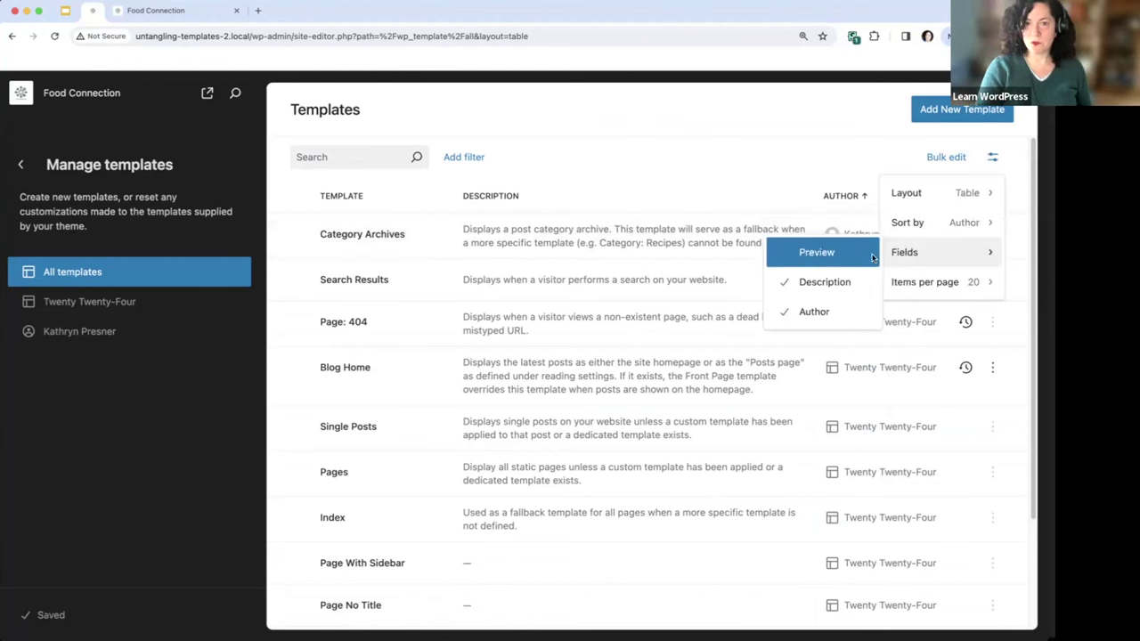
left_click(816, 311)
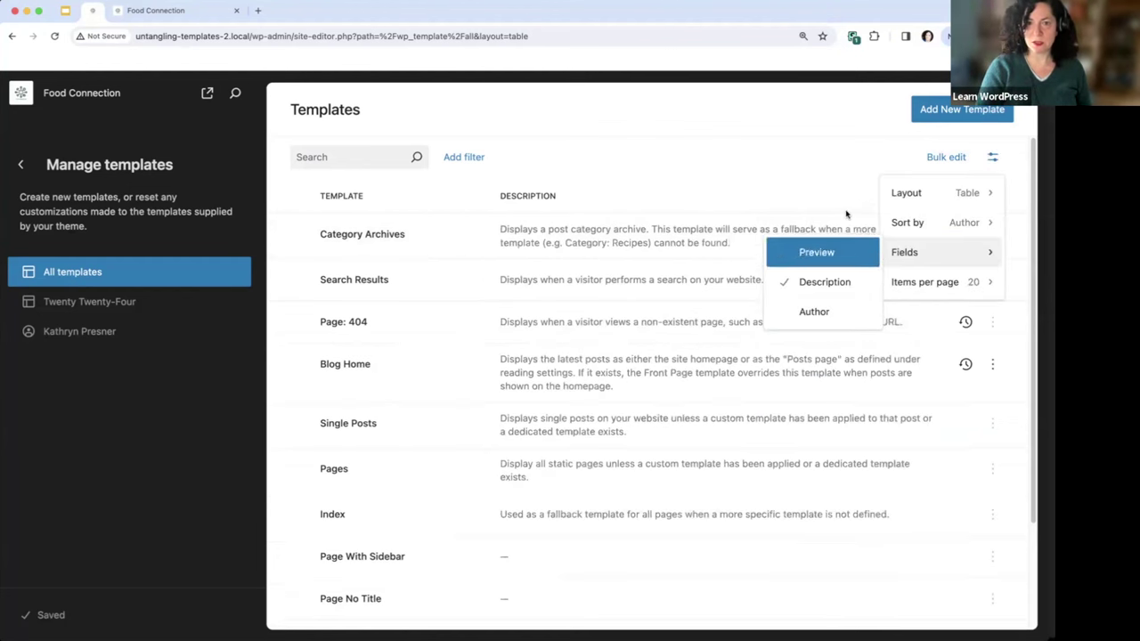
mouse_move(953, 228)
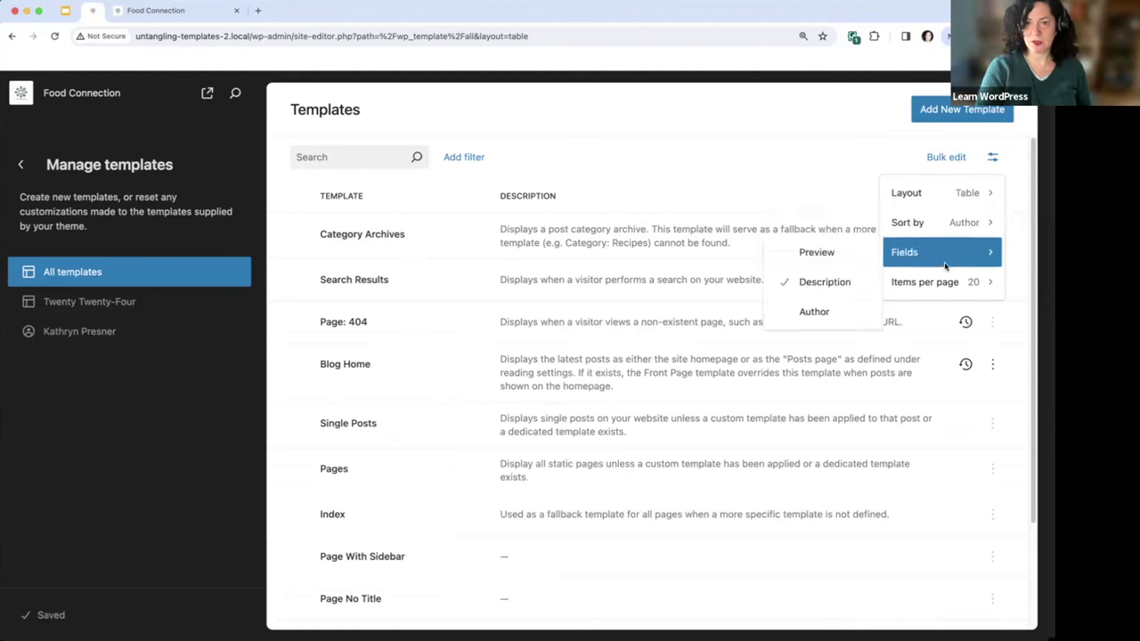
mouse_move(945, 284)
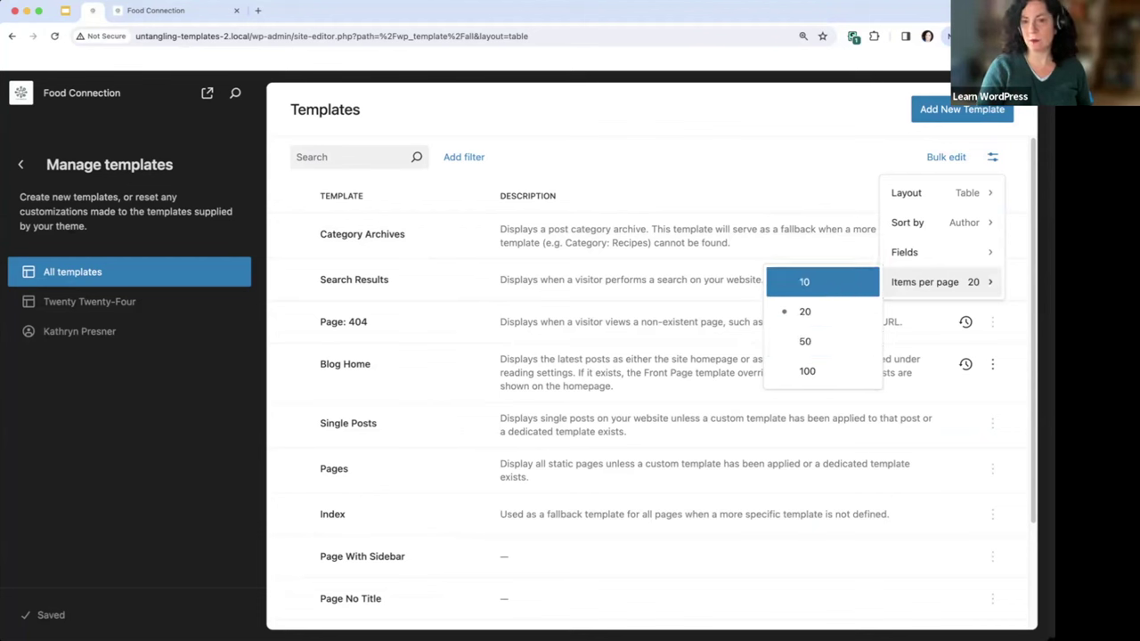
left_click(722, 151)
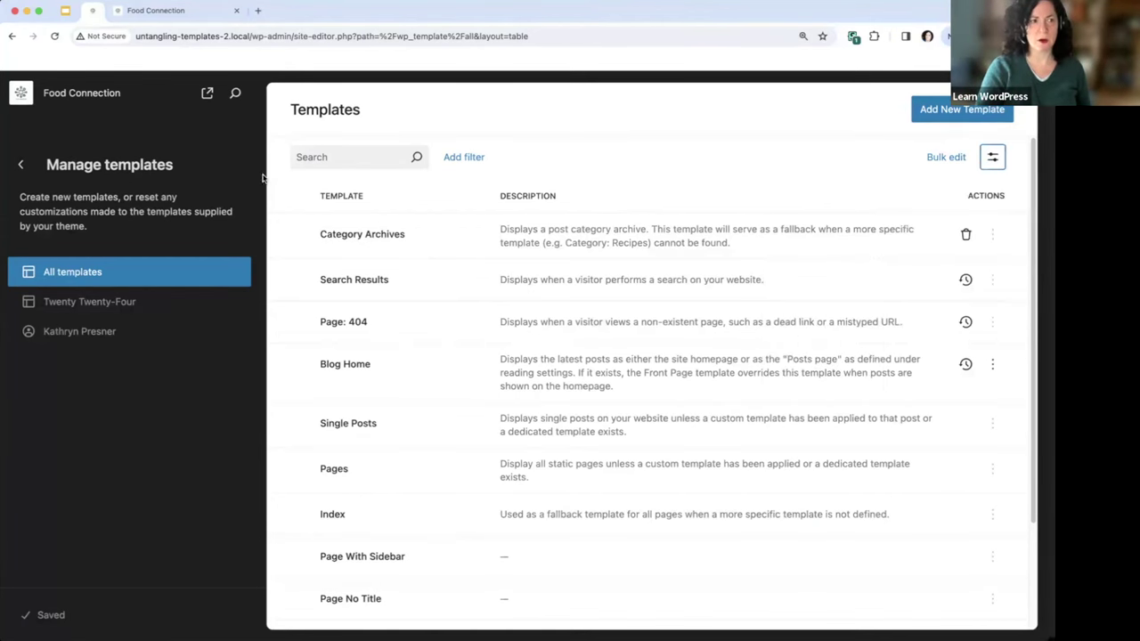
Step: Open the Blog Home template in the editor, select its Header in the block structure, and return to the Templates overview
left_click(21, 166)
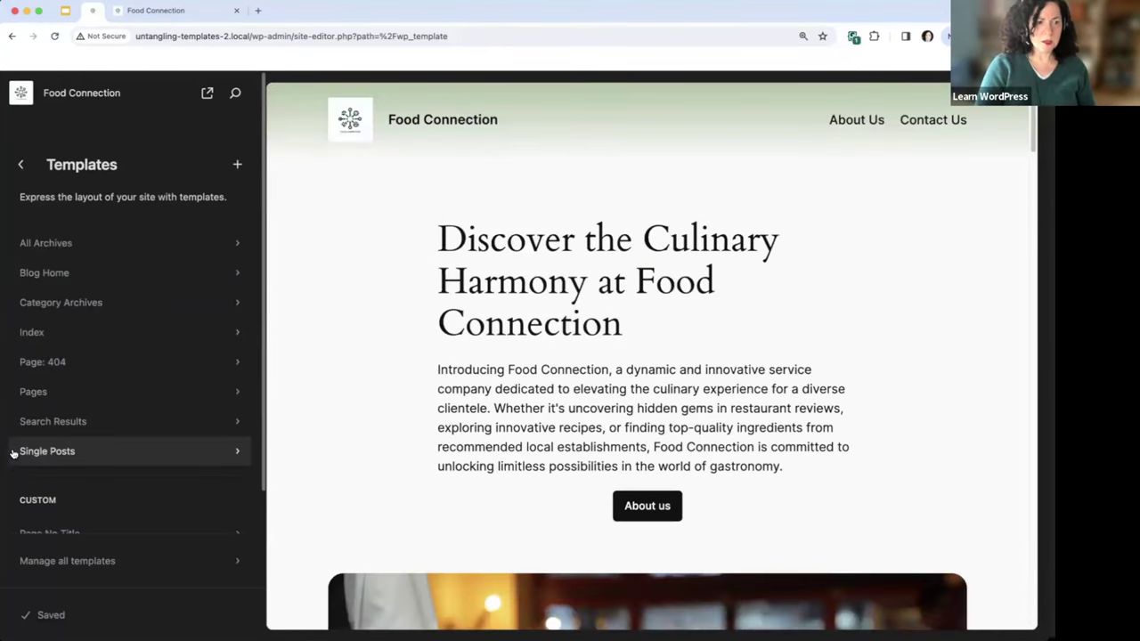
scroll(13, 454, "down", 1)
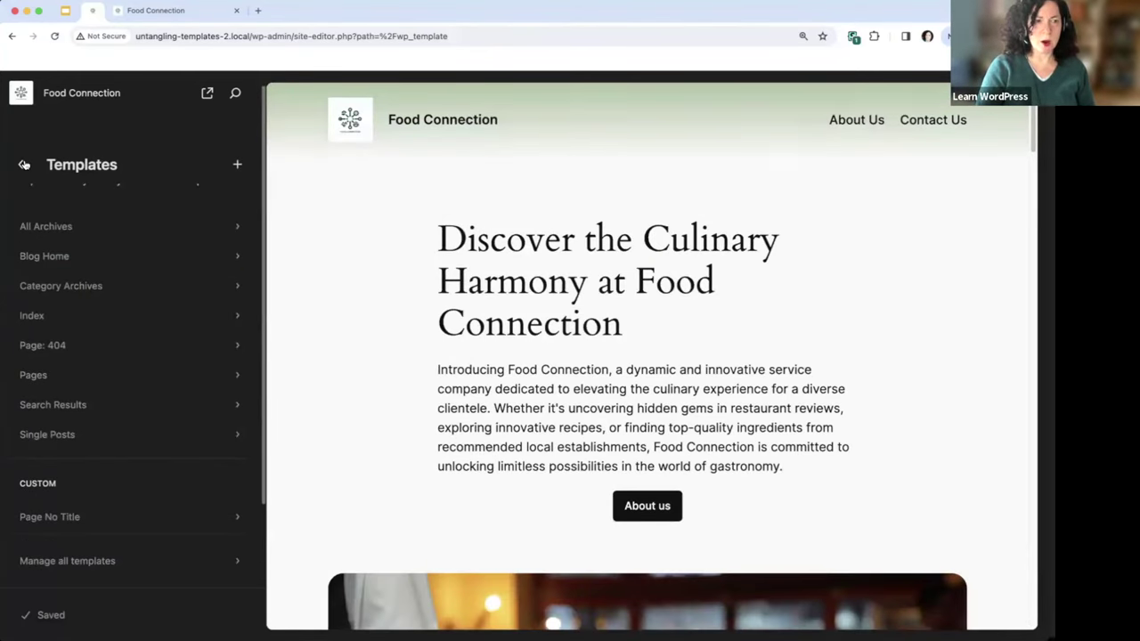
left_click(418, 191)
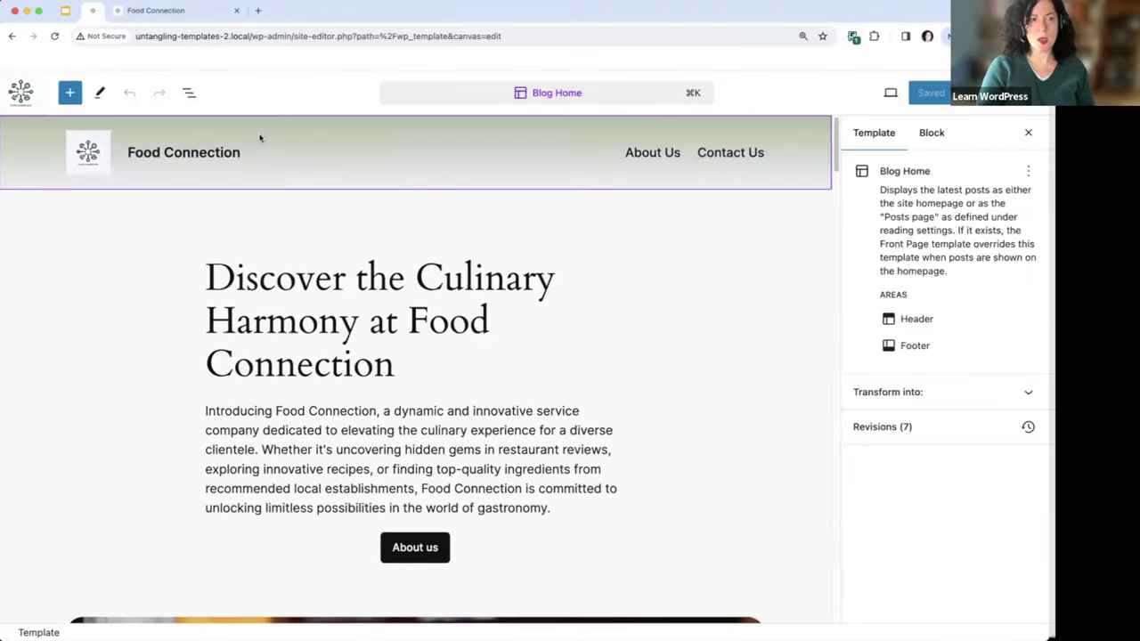
left_click(189, 92)
left_click(12, 227)
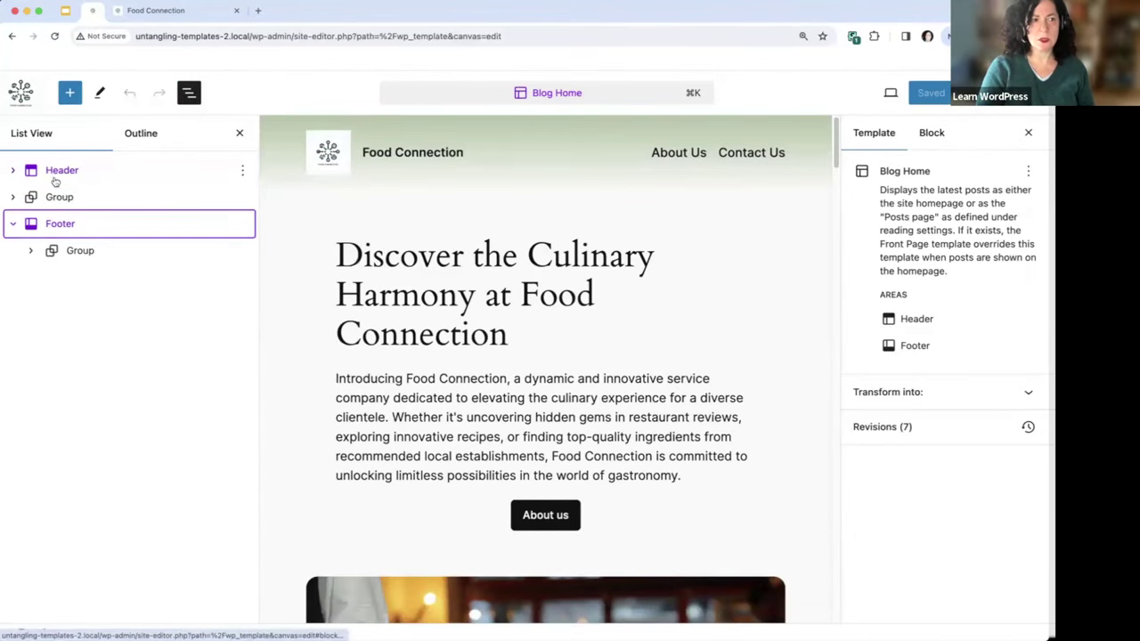
left_click(14, 224)
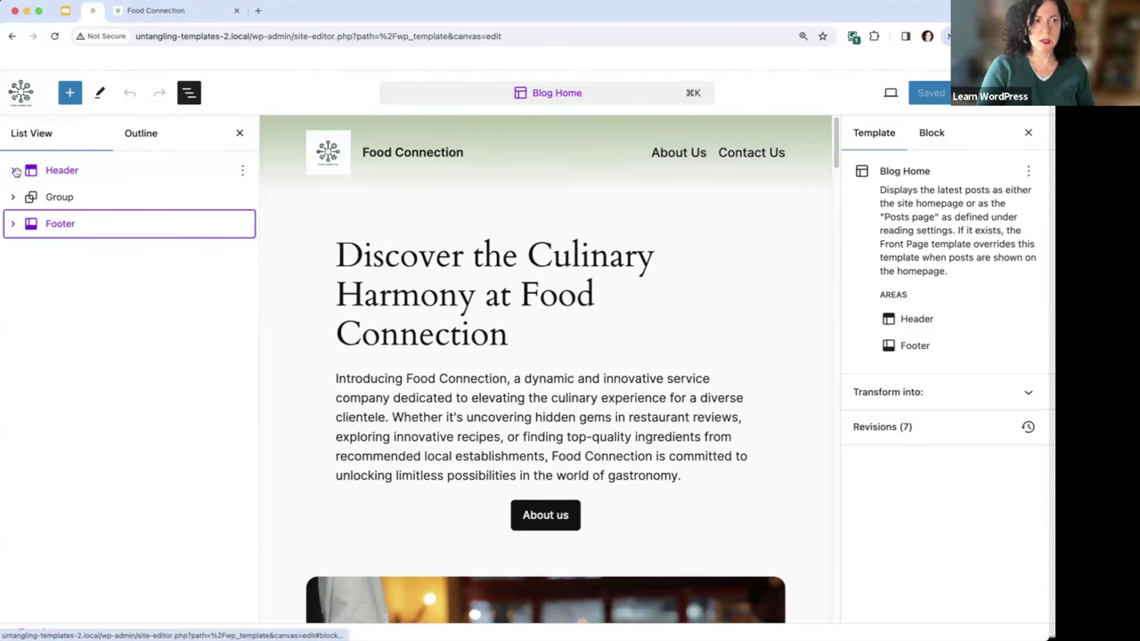
left_click(62, 170)
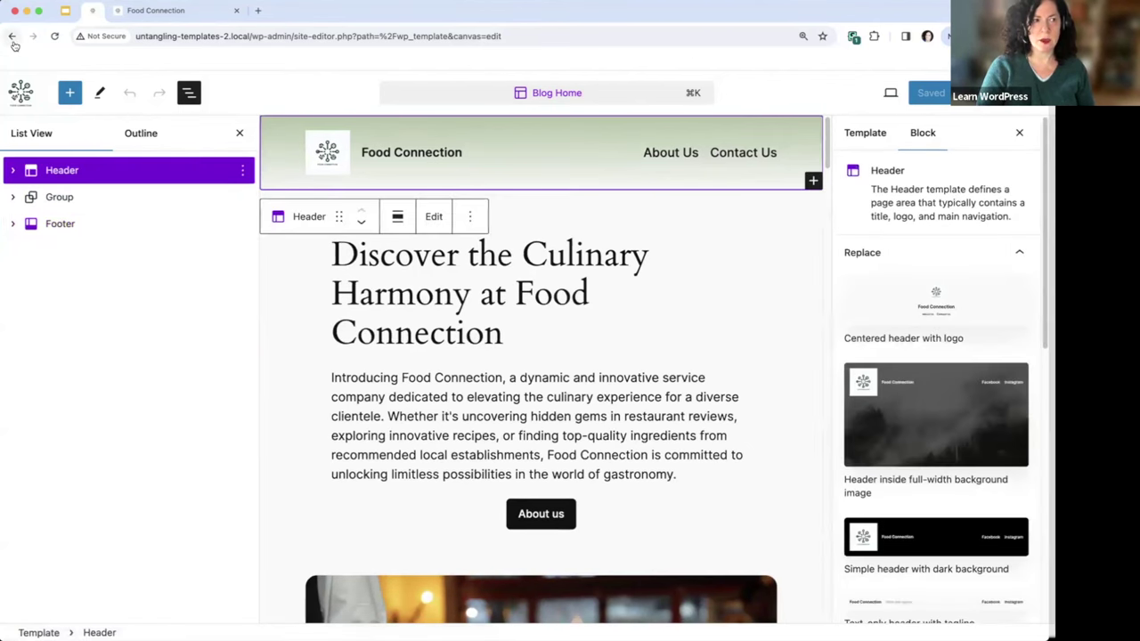
left_click(12, 38)
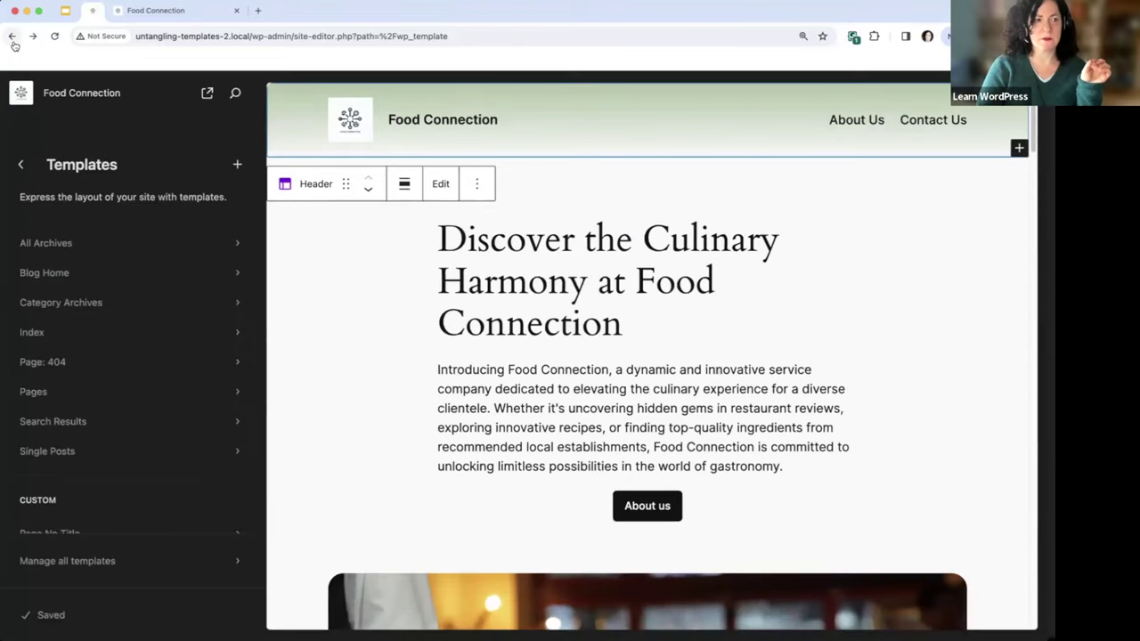
Step: View the list of all template parts from the Patterns section and go back to the Design overview
left_click(20, 165)
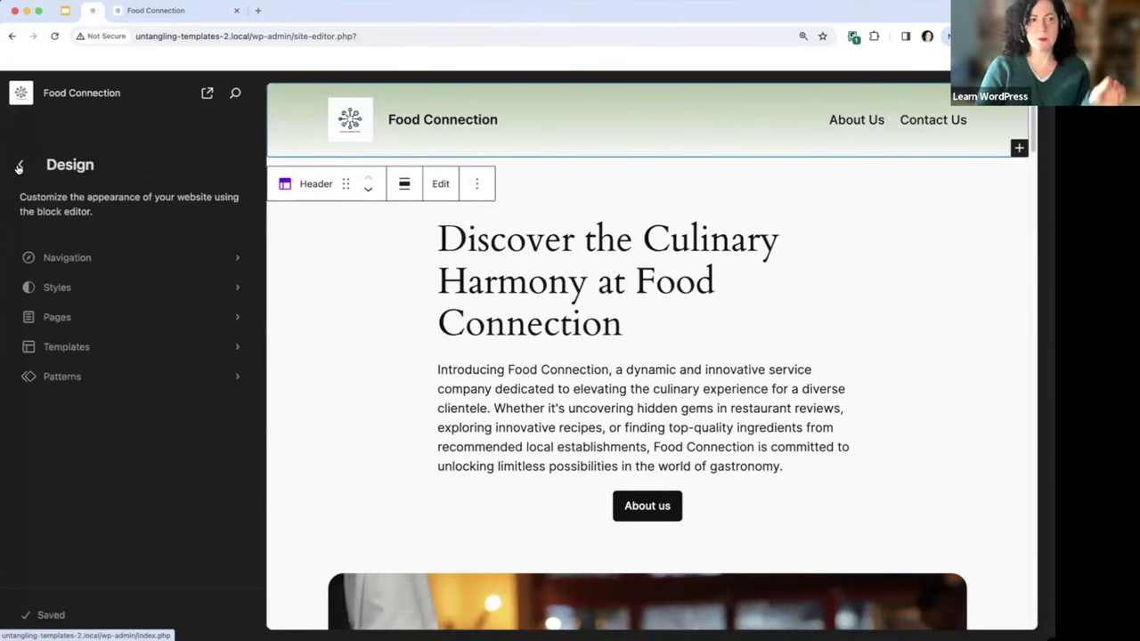
left_click(104, 380)
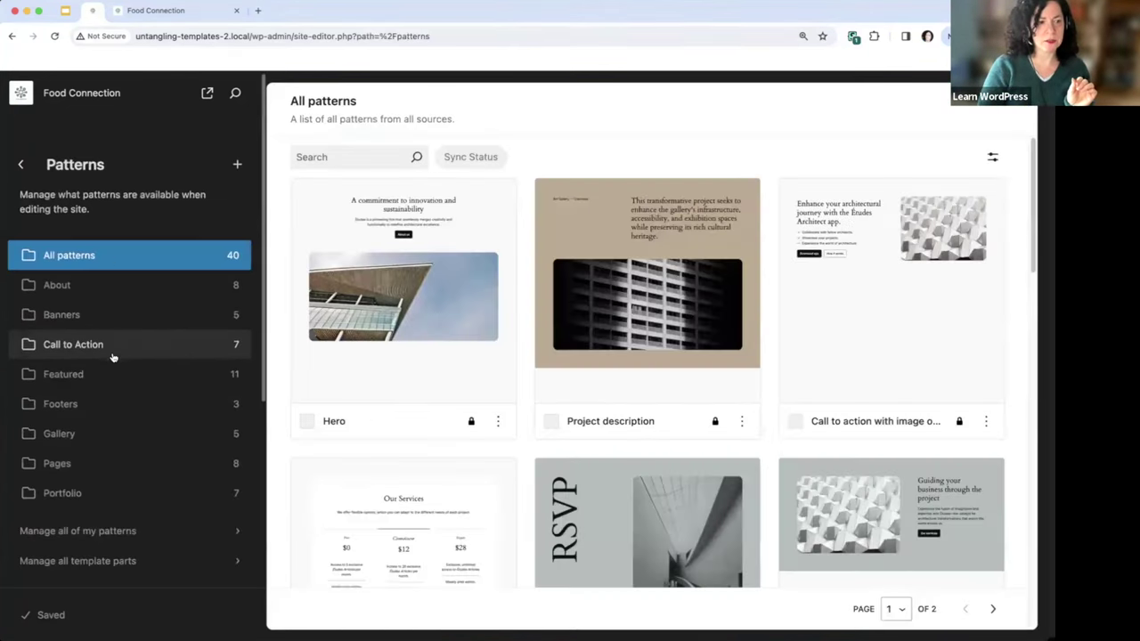
scroll(121, 445, "down", 4)
left_click(56, 561)
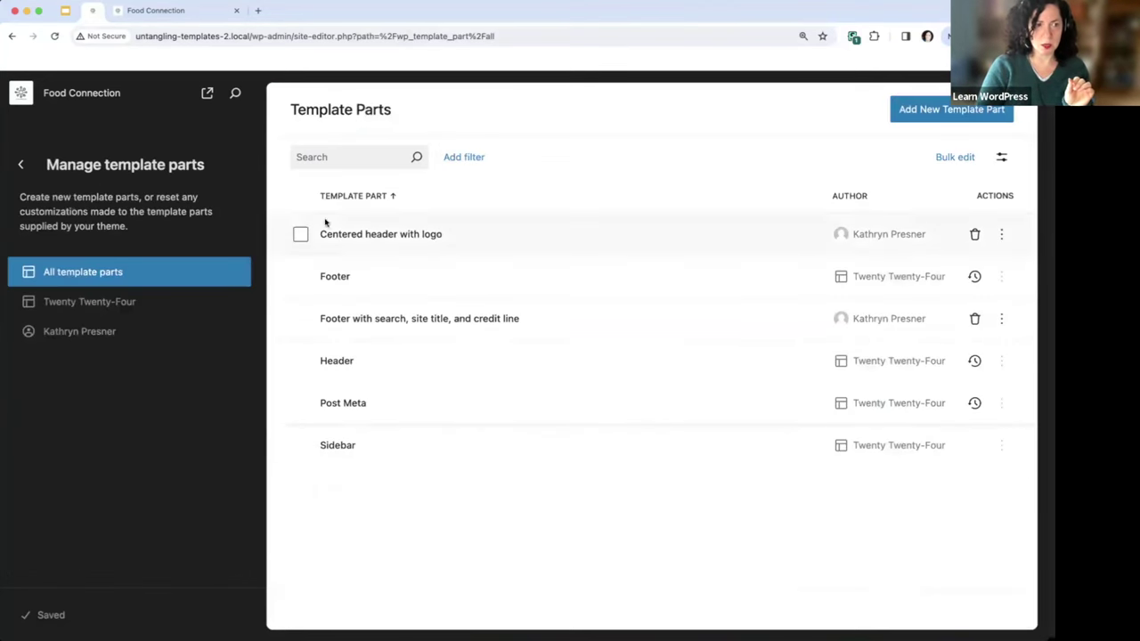
left_click(21, 164)
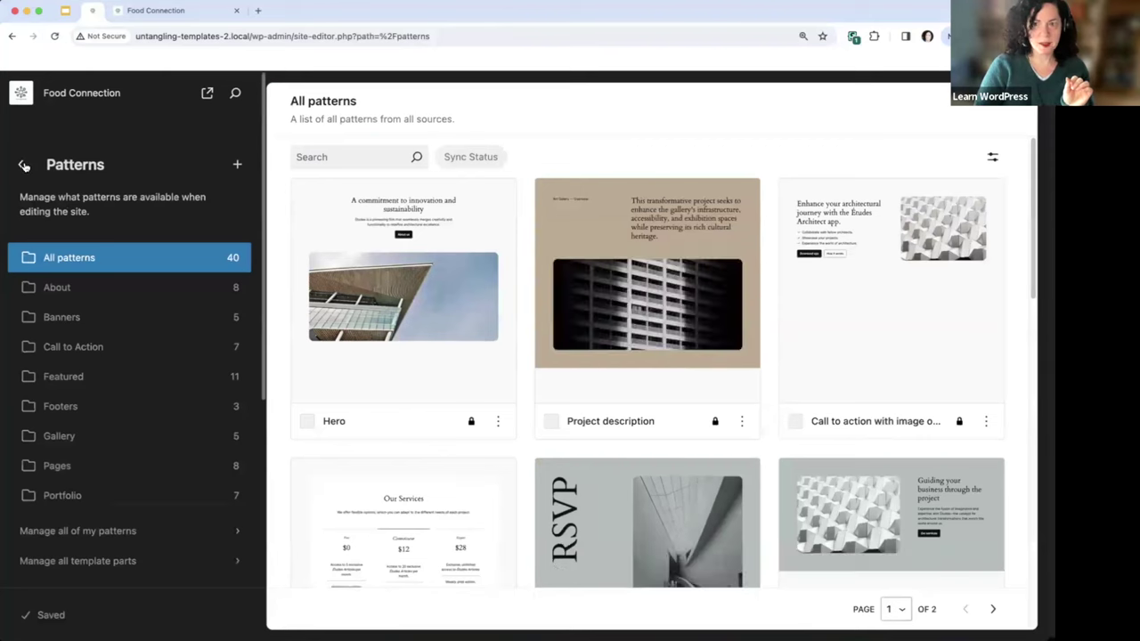
left_click(21, 165)
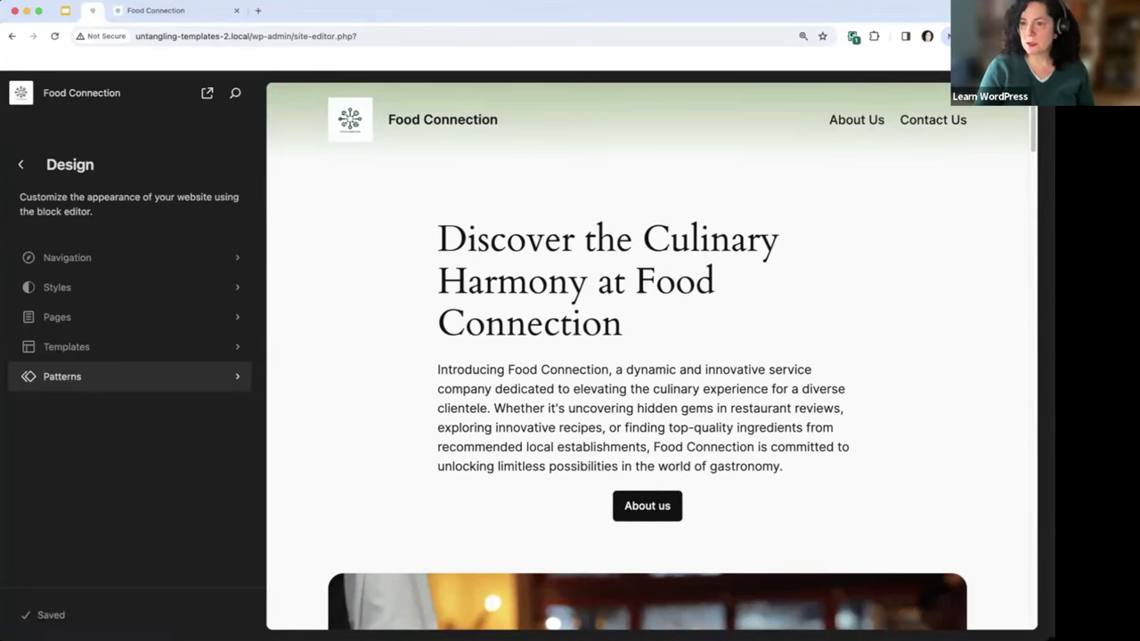
Step: Advance the slide presentation to the "Demo: Existing Template" slide and return to the site editor
left_click(64, 10)
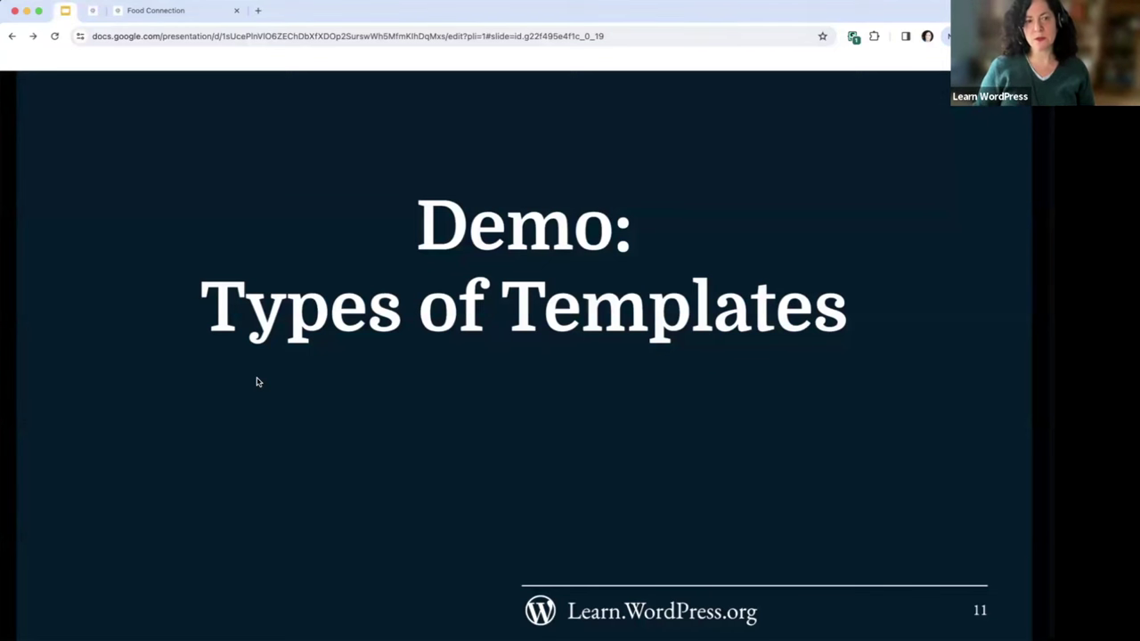
key("Right")
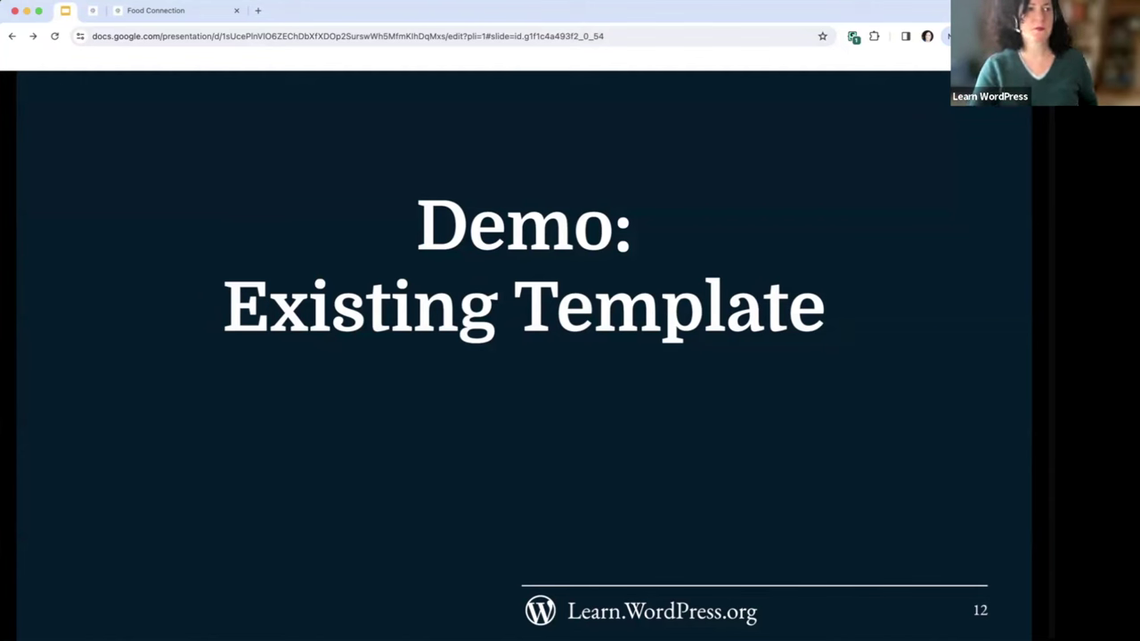
left_click(95, 18)
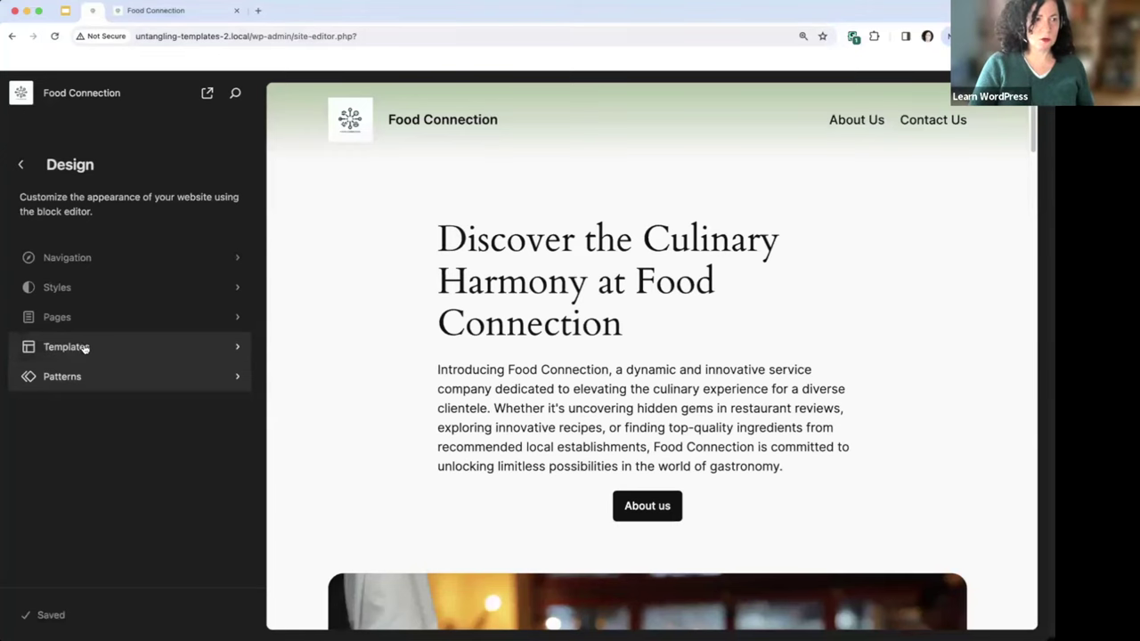
Step: Open the Pages template of the Food Connection site for editing
left_click(86, 349)
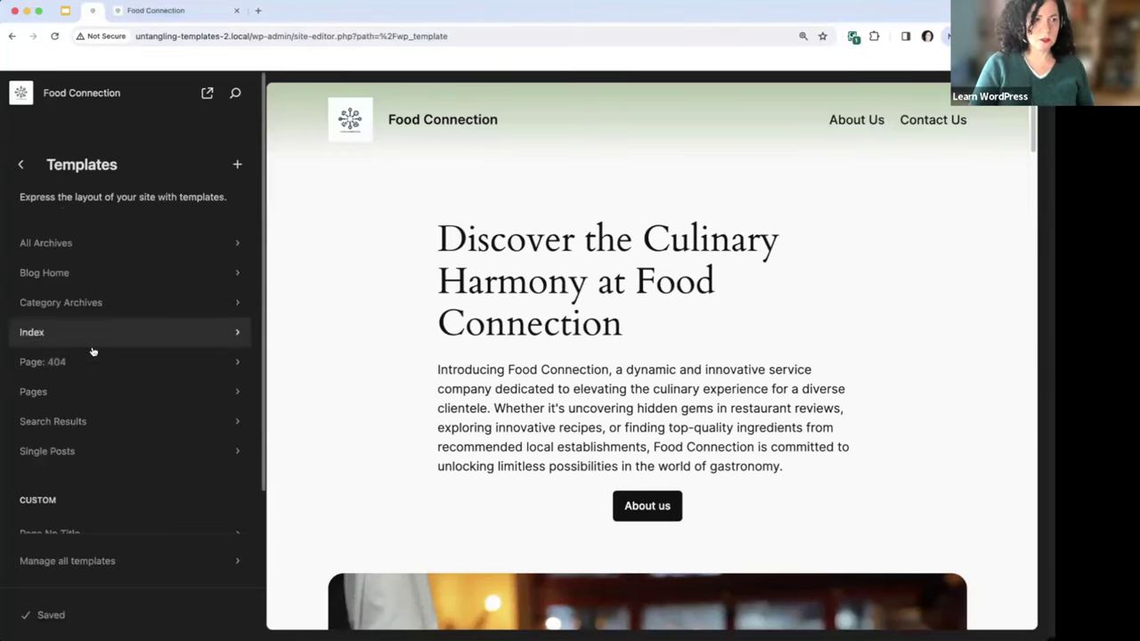
left_click(140, 400)
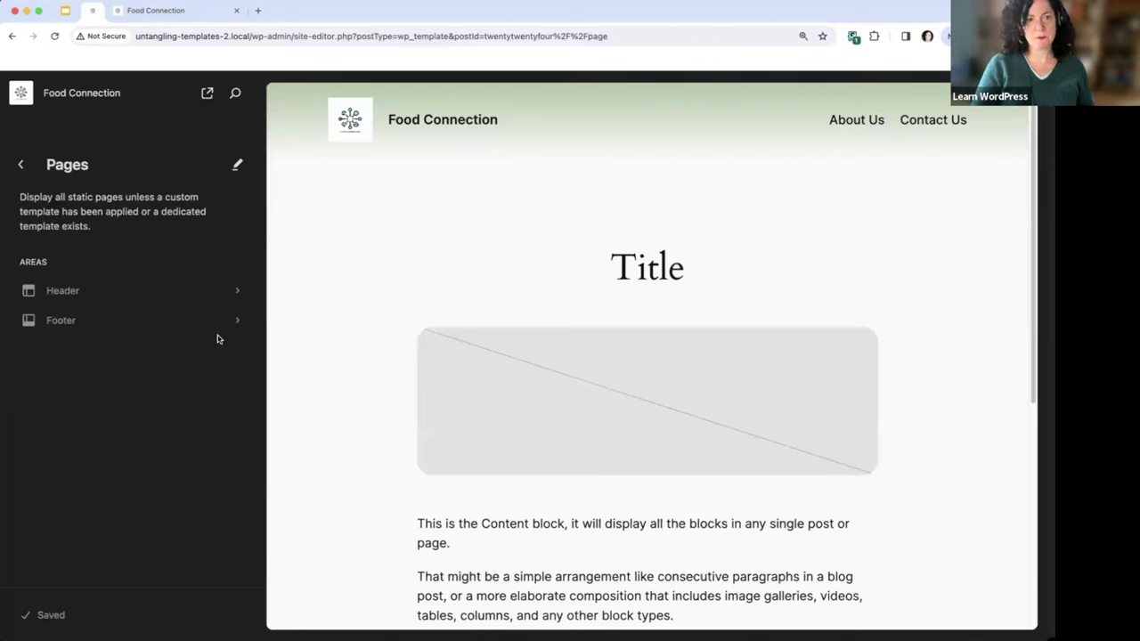
left_click(464, 247)
Step: Show the block structure of the Pages template and expand the Header, the Footer and the nested content groups
left_click(189, 93)
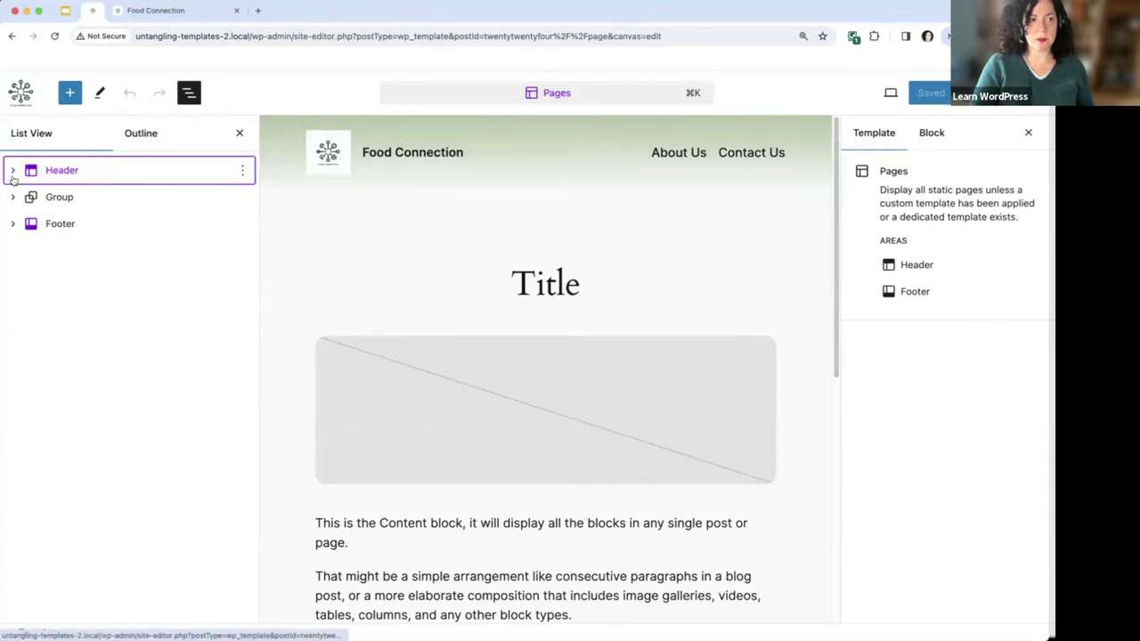
left_click(12, 172)
left_click(16, 251)
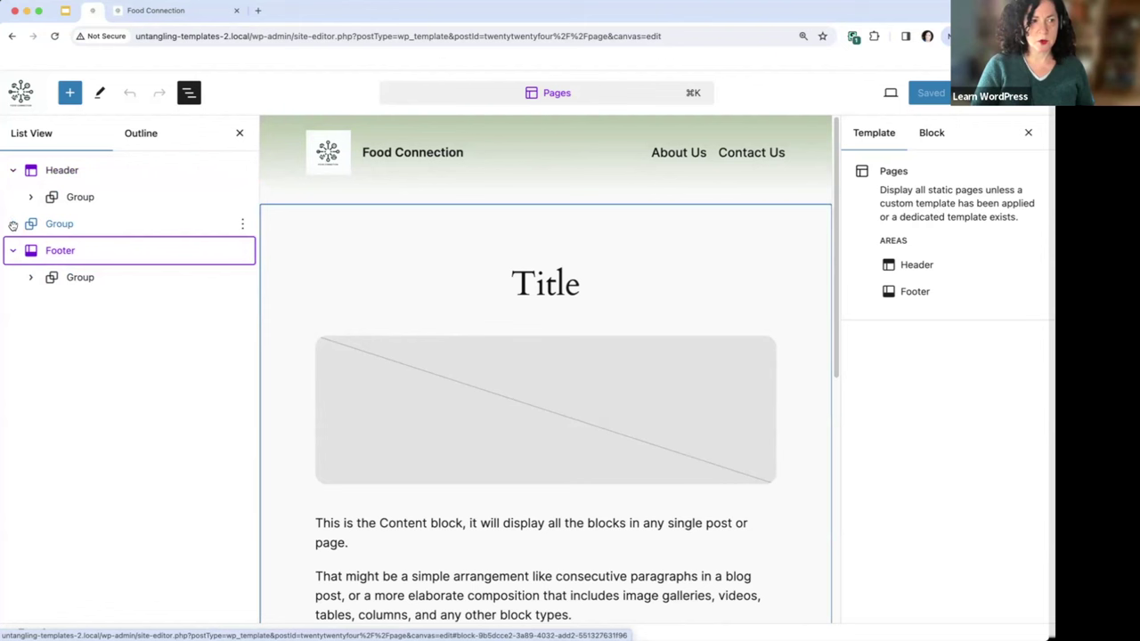
left_click(13, 225)
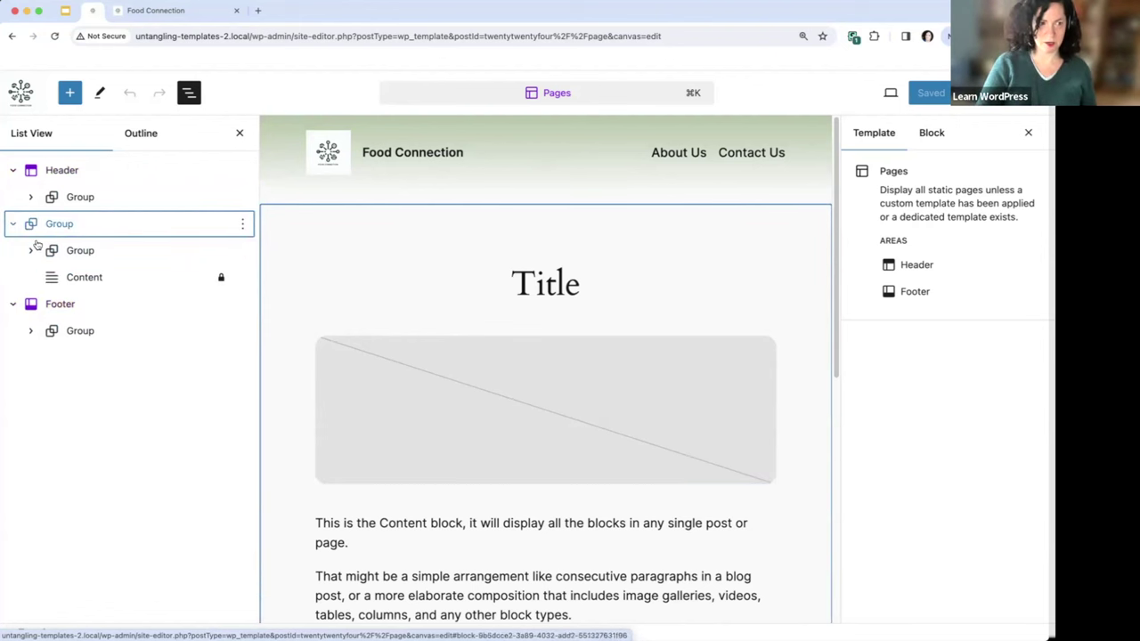
left_click(31, 250)
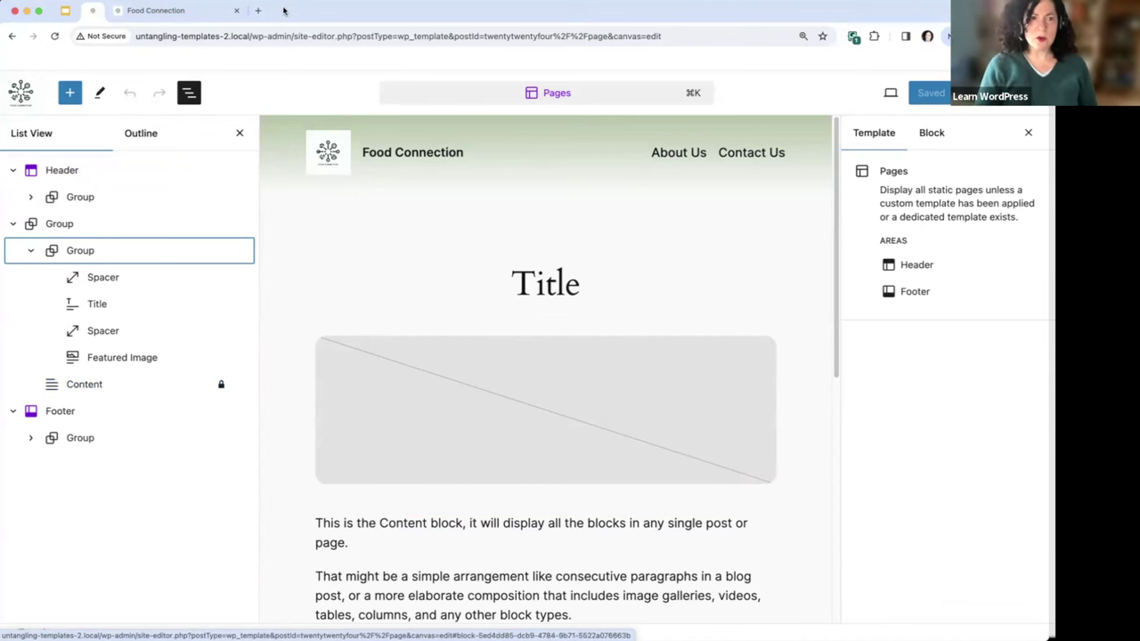
Step: Open the About Us page on the live site and compare its title and content with the Pages template
left_click(125, 19)
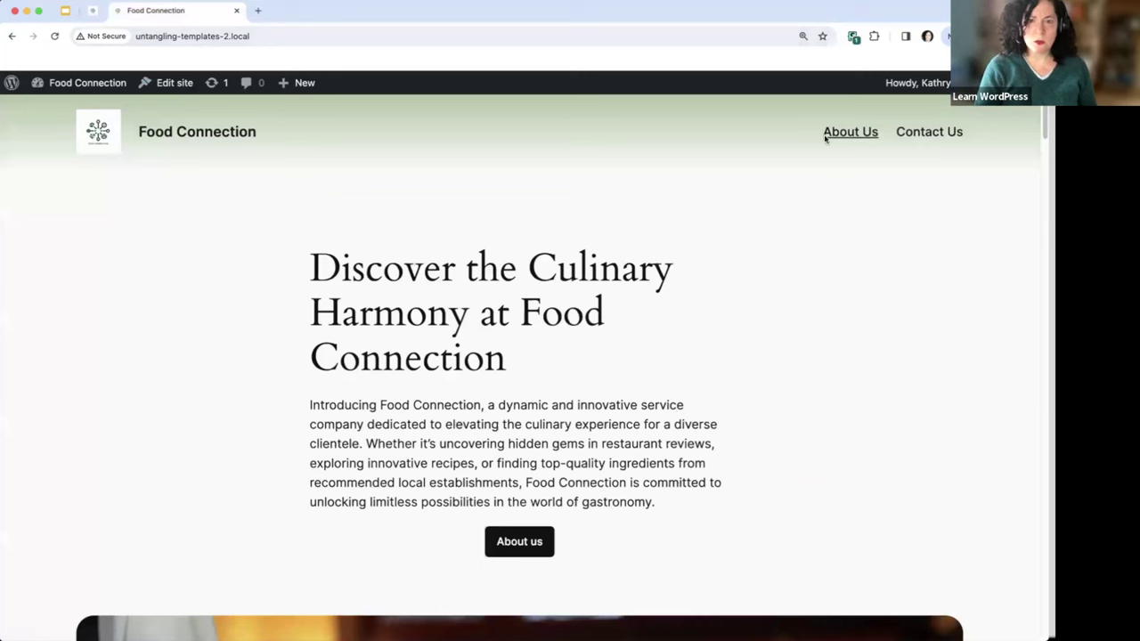
scroll(735, 234, "down", 3)
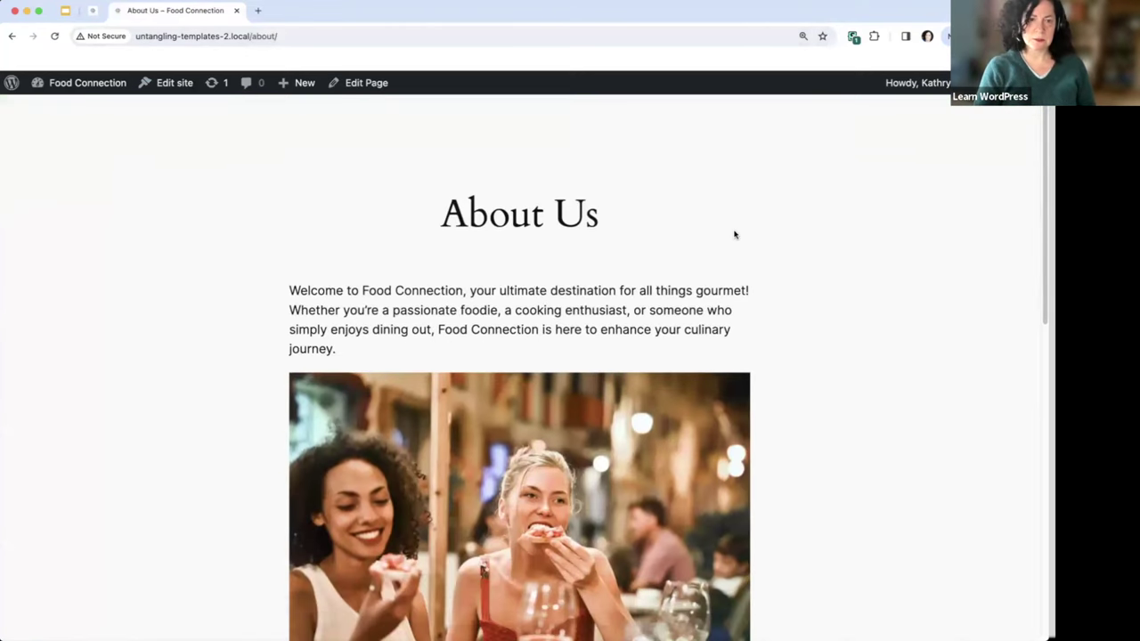
scroll(734, 234, "down", 2)
scroll(735, 234, "up", 3)
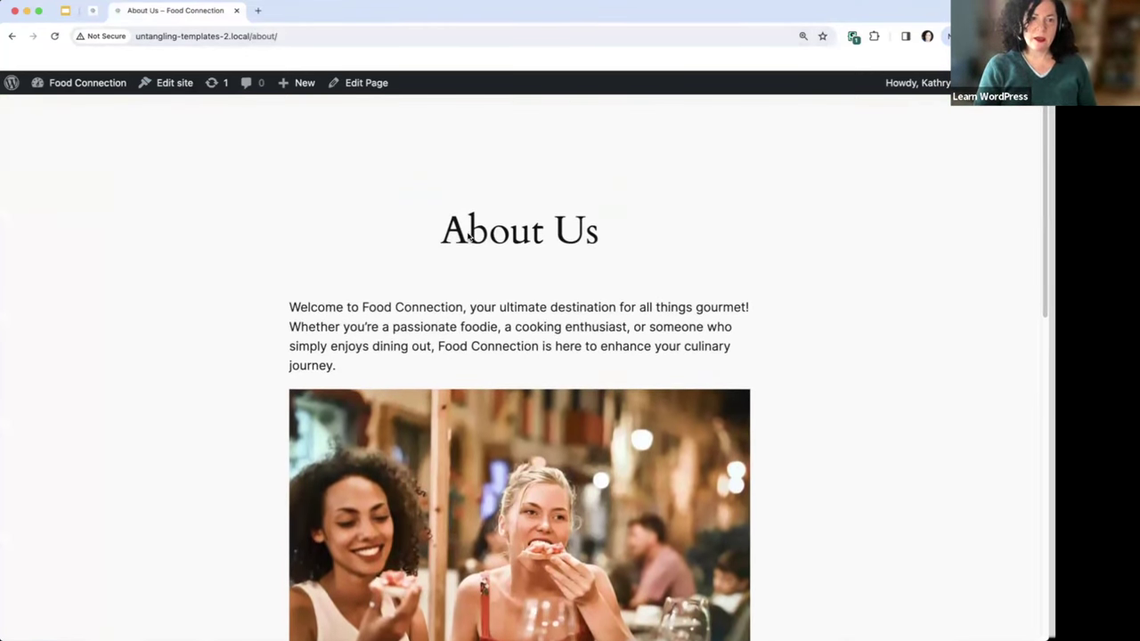
left_click_drag(443, 233, 535, 231)
scroll(428, 172, "up", 2)
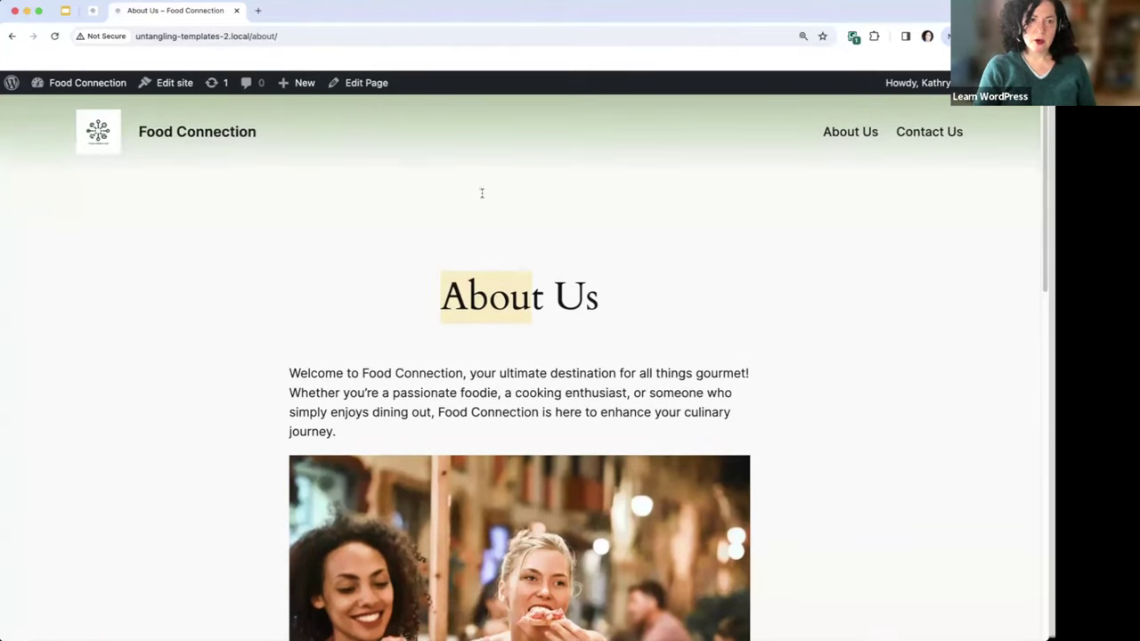
scroll(509, 346, "down", 1)
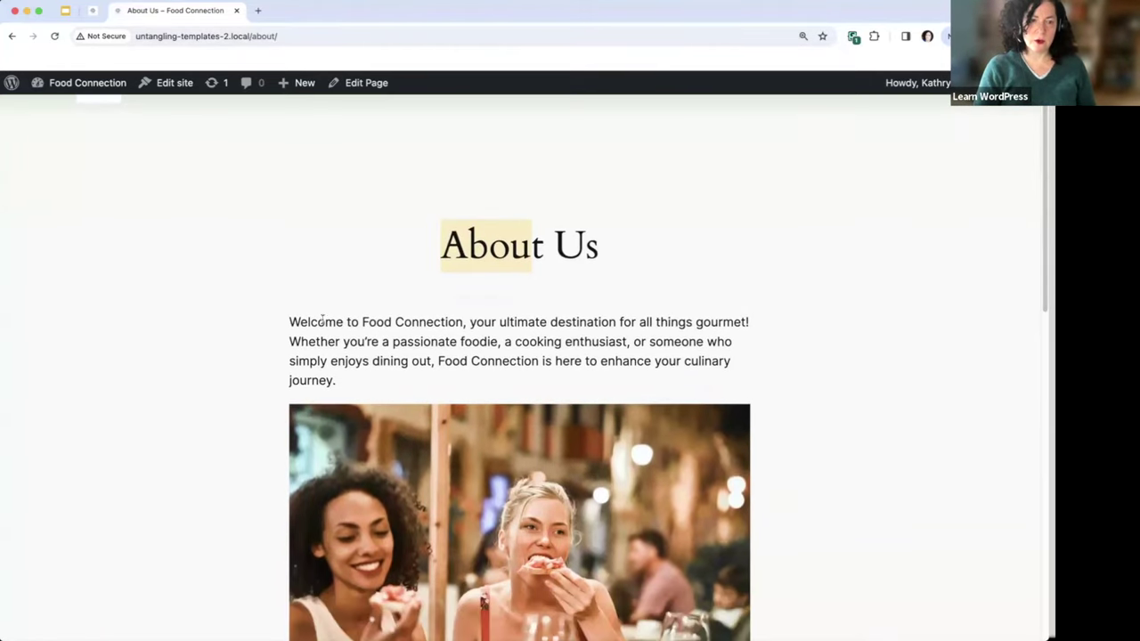
Step: Read through the live About Us page and compare it with the Title and Featured Image blocks of the Pages template
scroll(433, 198, "down", 3)
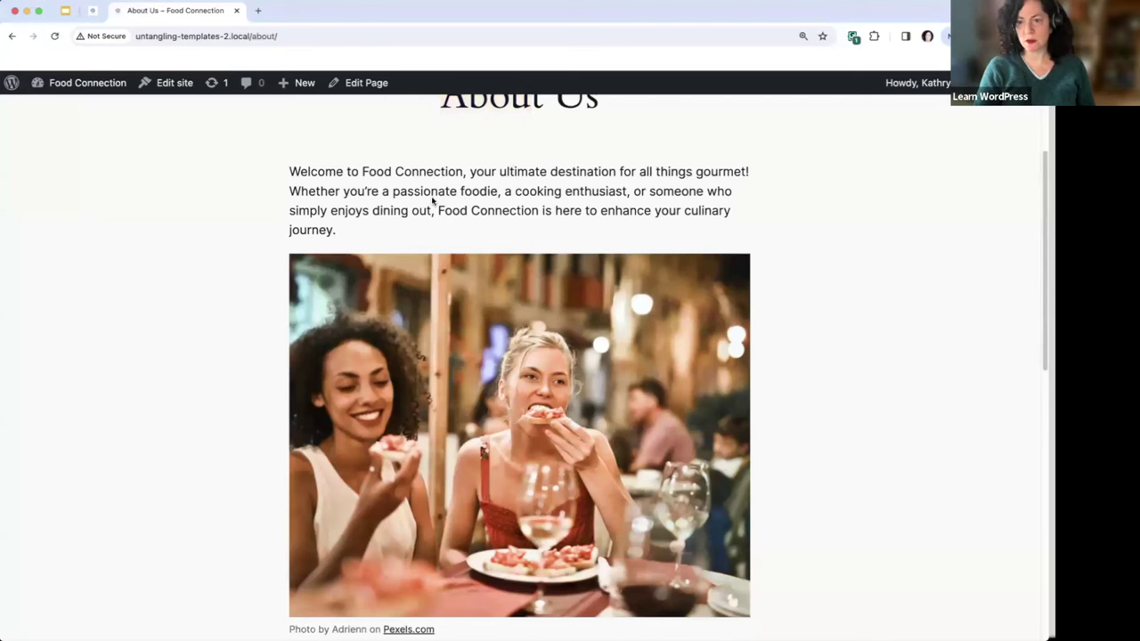
scroll(433, 198, "down", 10)
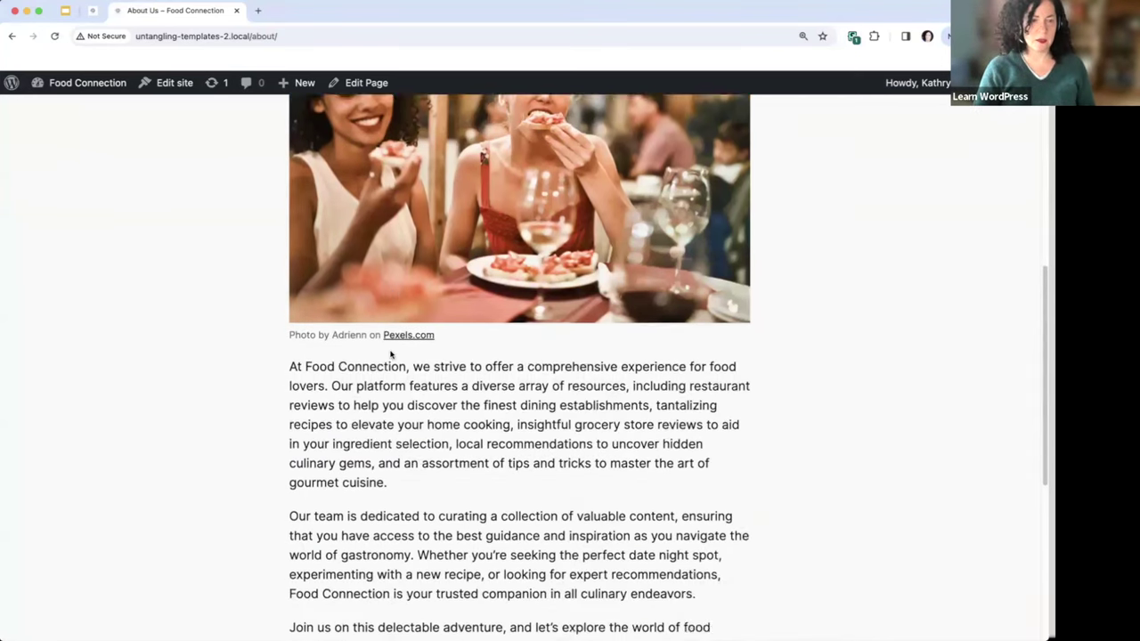
scroll(390, 354, "up", 15)
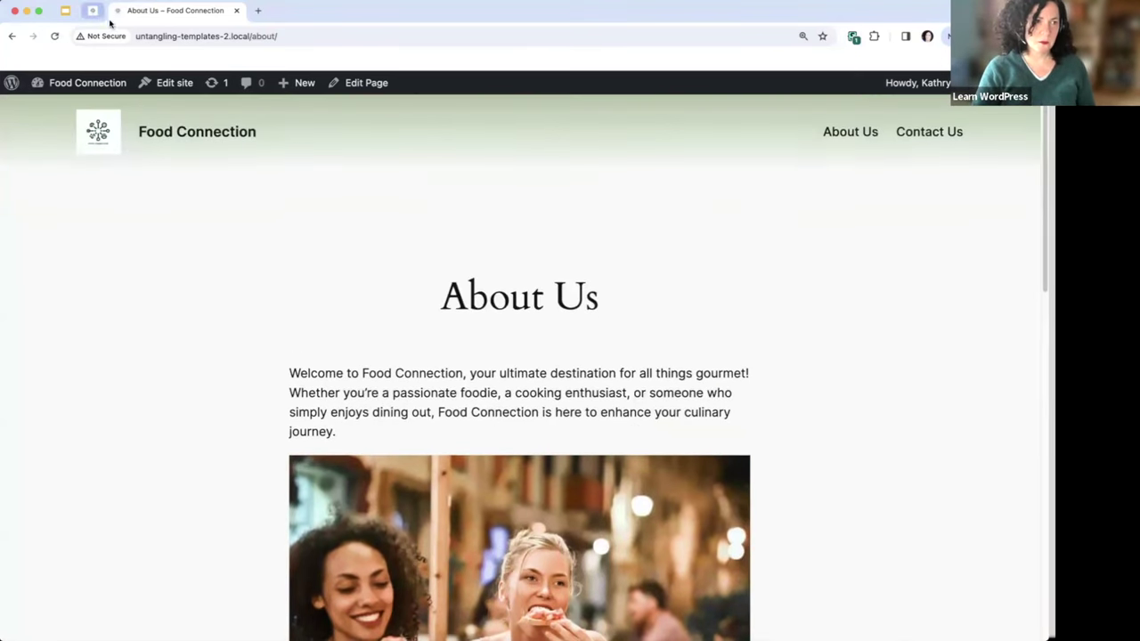
left_click(97, 13)
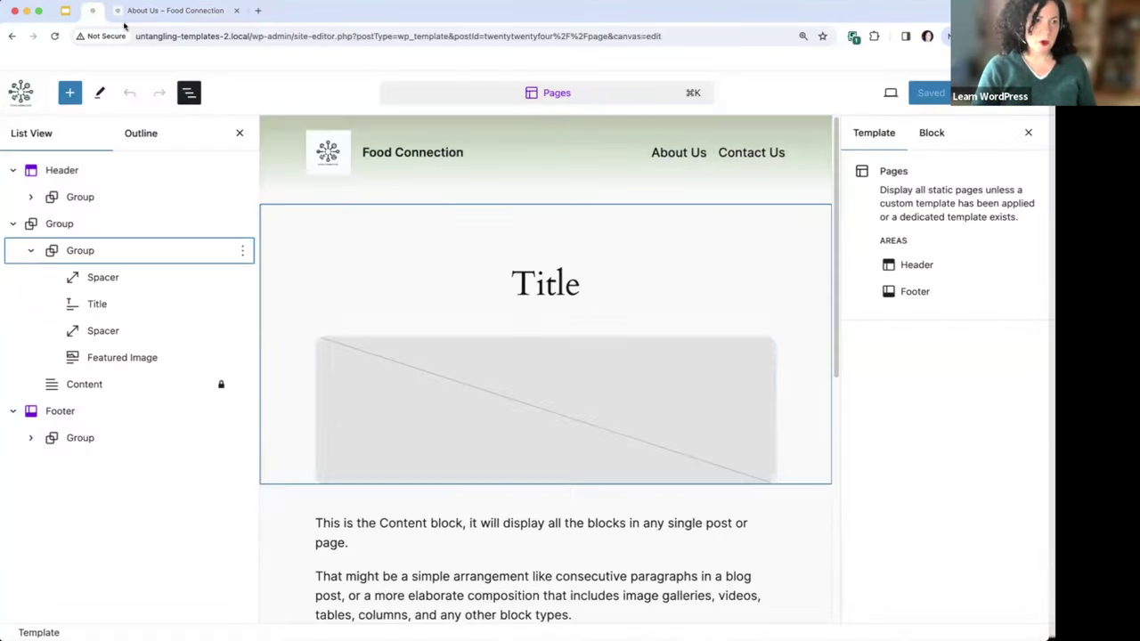
left_click(530, 287)
left_click(499, 376)
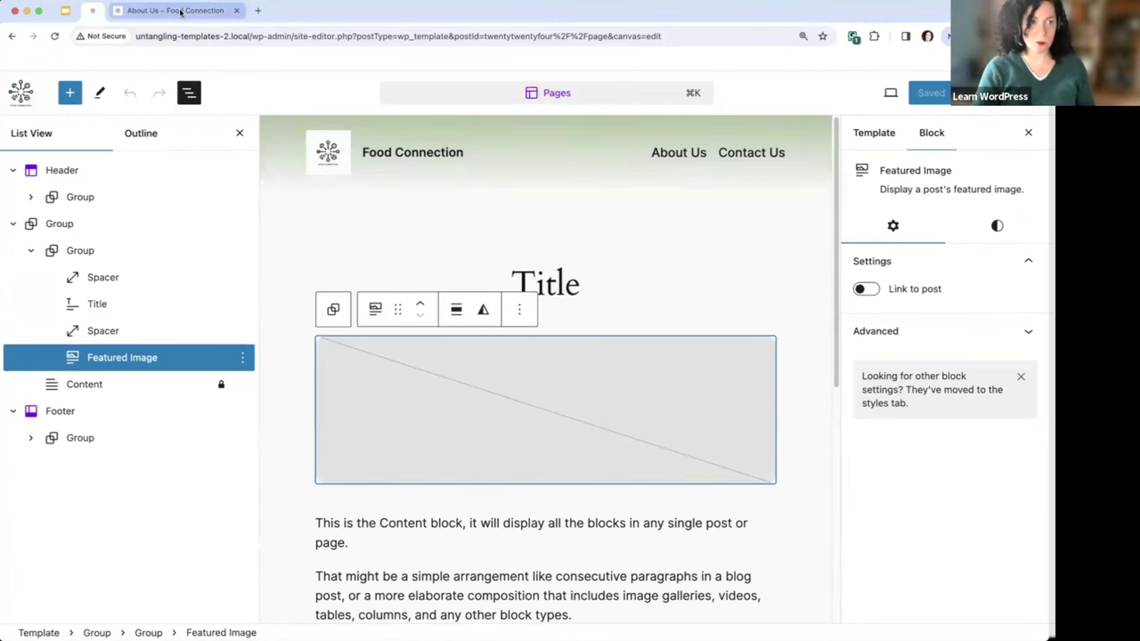
left_click(93, 12)
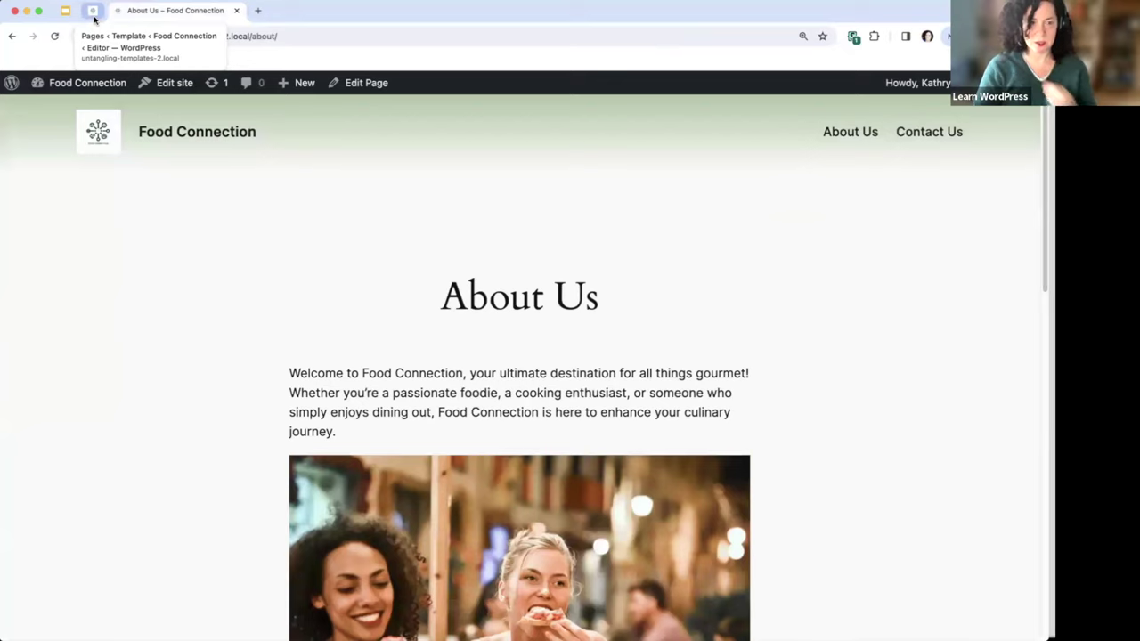
left_click(93, 11)
left_click(171, 17)
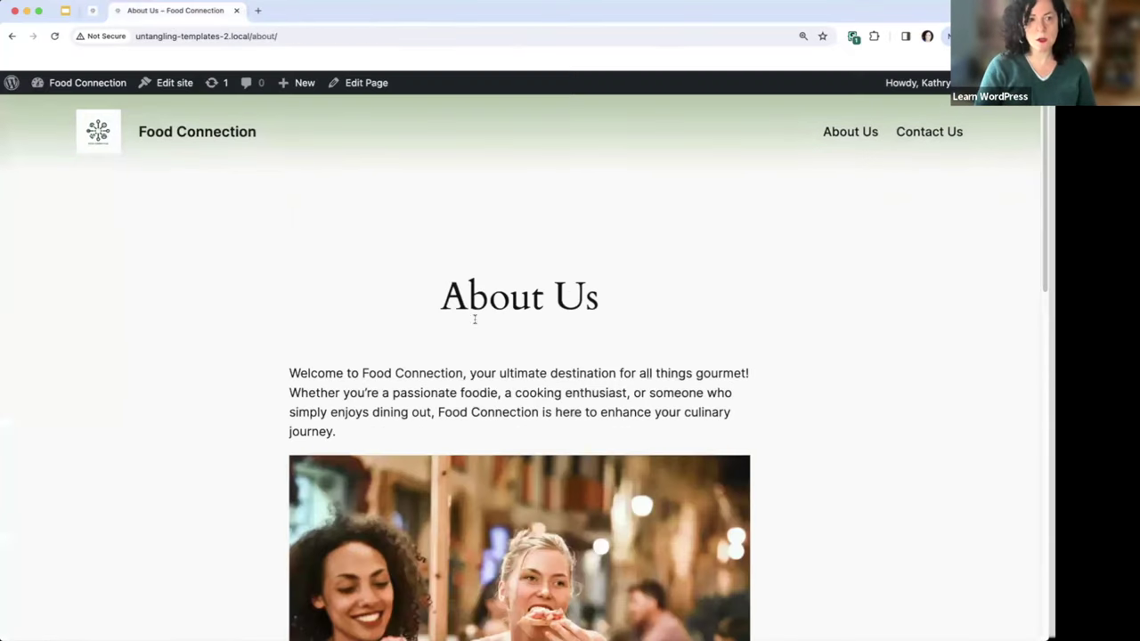
Step: Unlock the Content block of the Pages template by turning off Prevent removal and applying the change
left_click(89, 12)
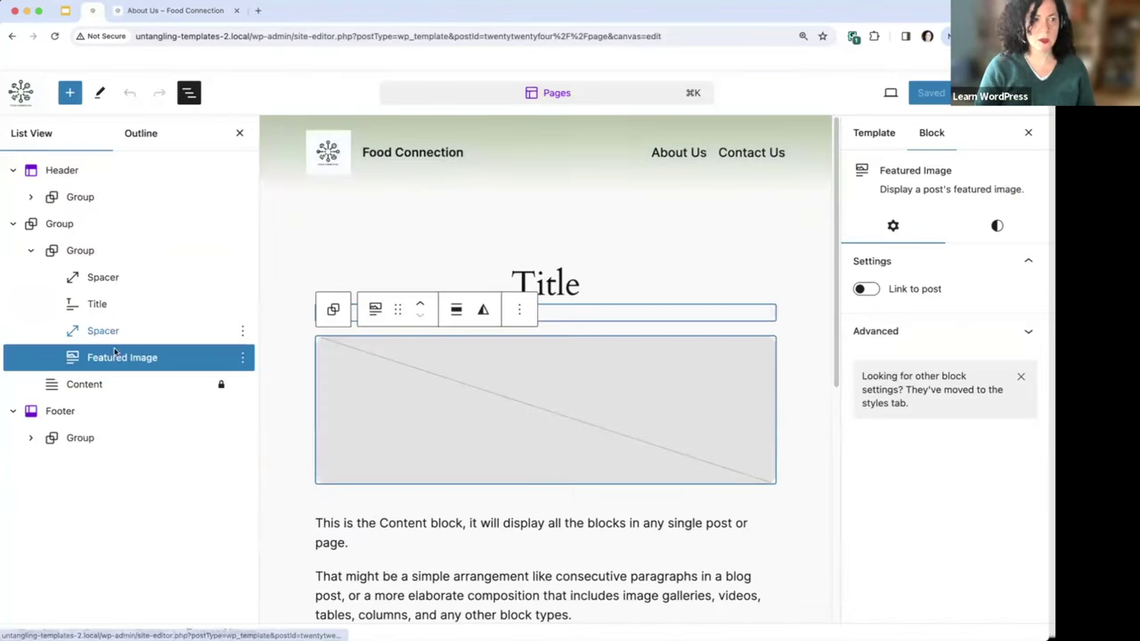
left_click(89, 385)
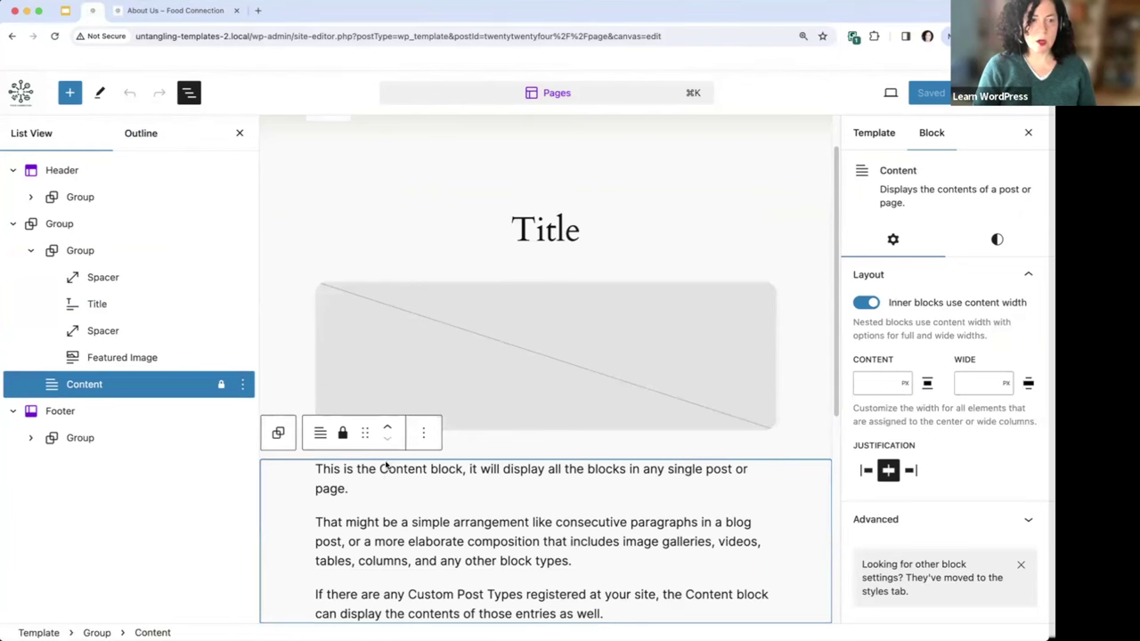
scroll(346, 491, "down", 2)
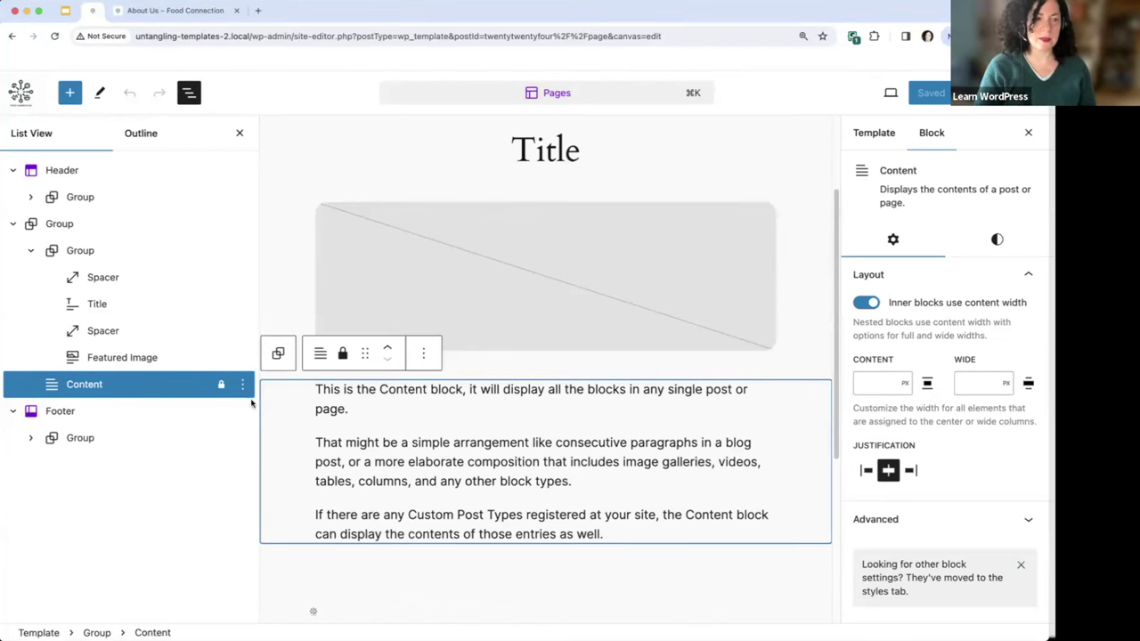
left_click(343, 355)
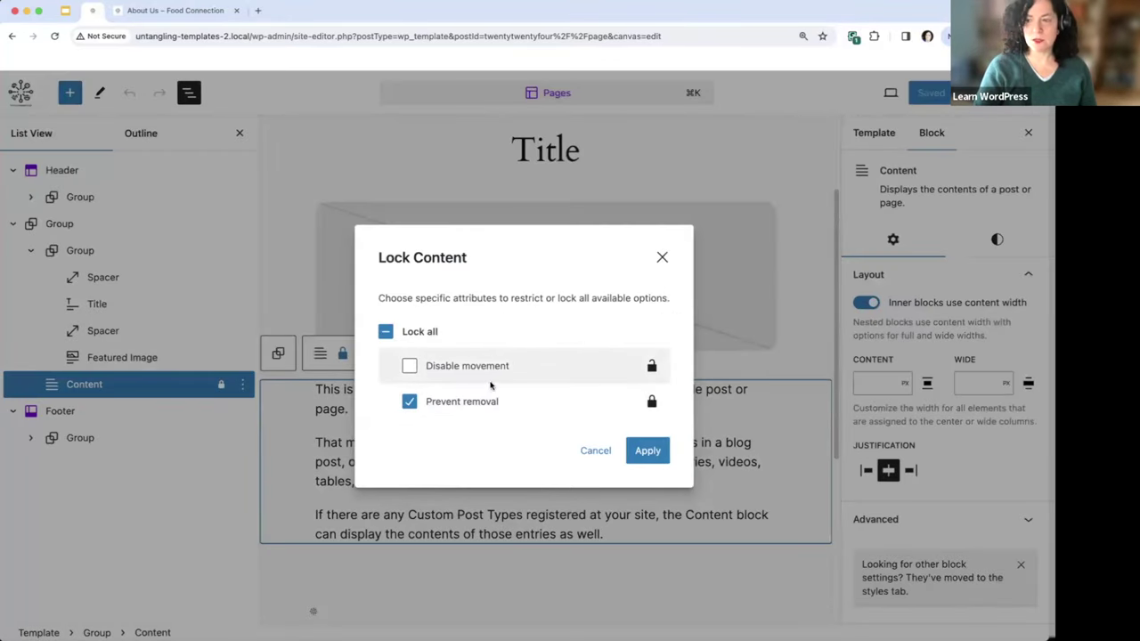
left_click(409, 402)
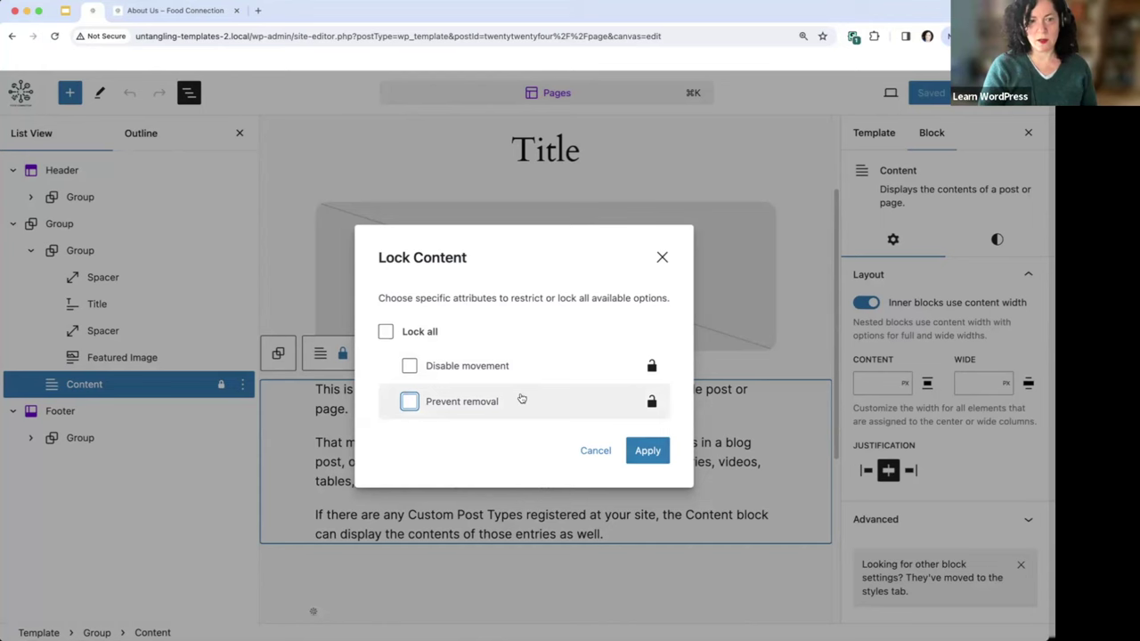
left_click(647, 451)
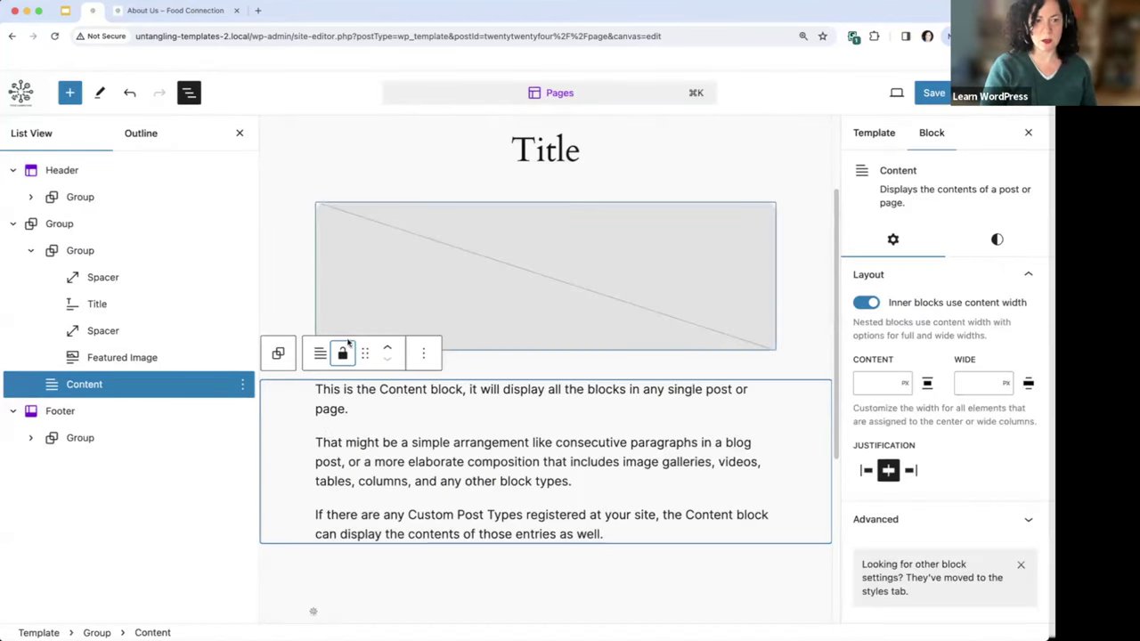
Step: Delete the Content block from the Pages template and save the template
left_click(423, 356)
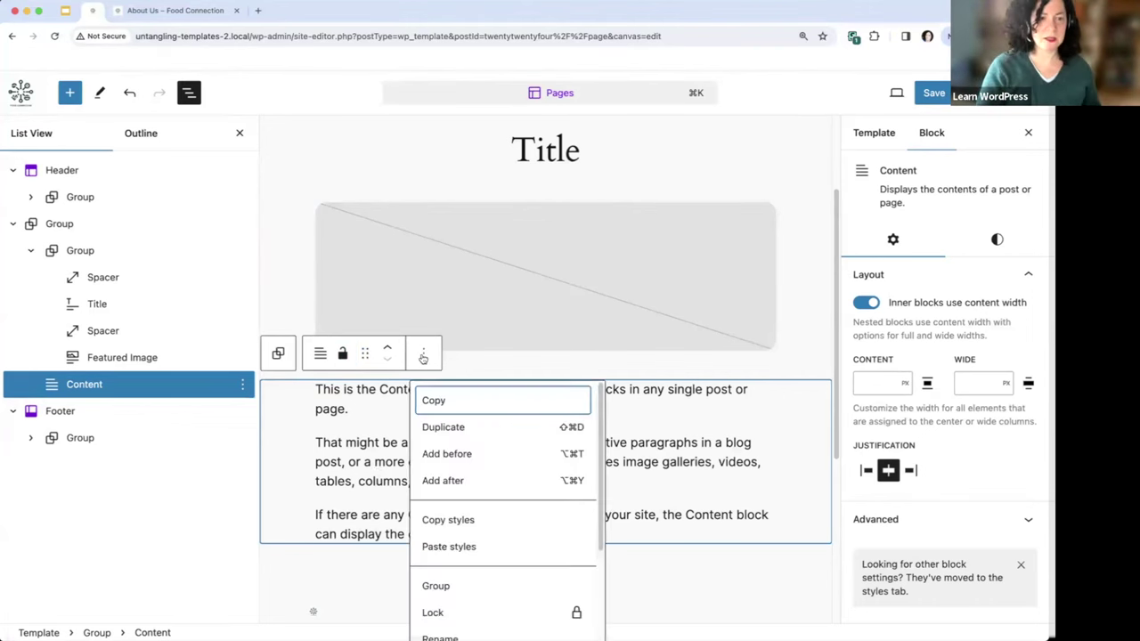
scroll(450, 535, "down", 3)
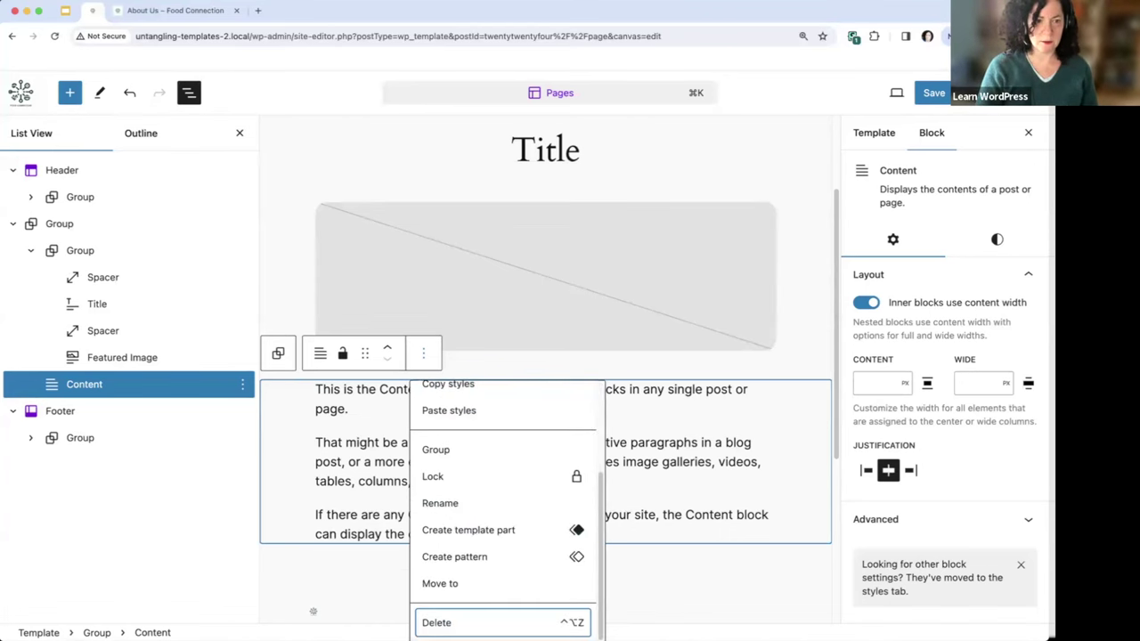
left_click(445, 623)
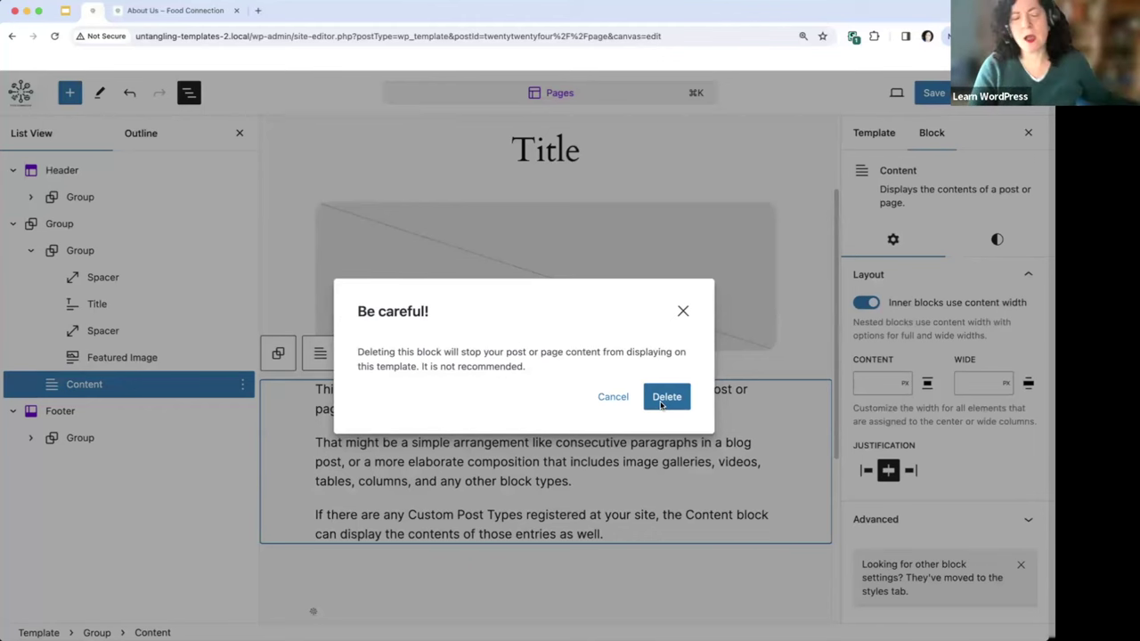
left_click(661, 404)
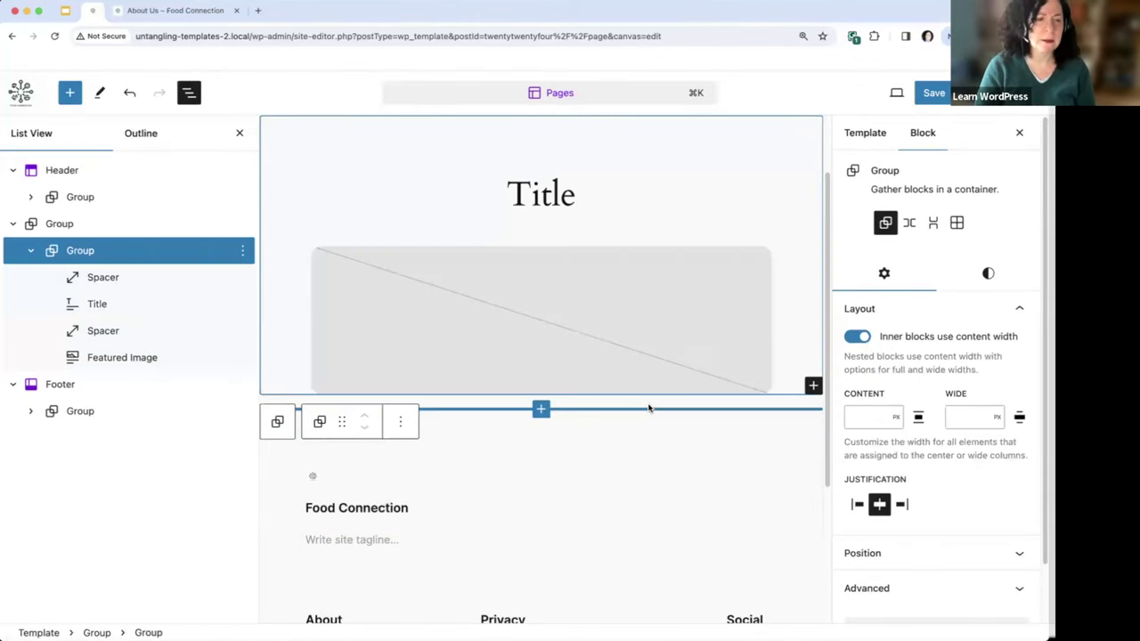
left_click(926, 94)
left_click(913, 96)
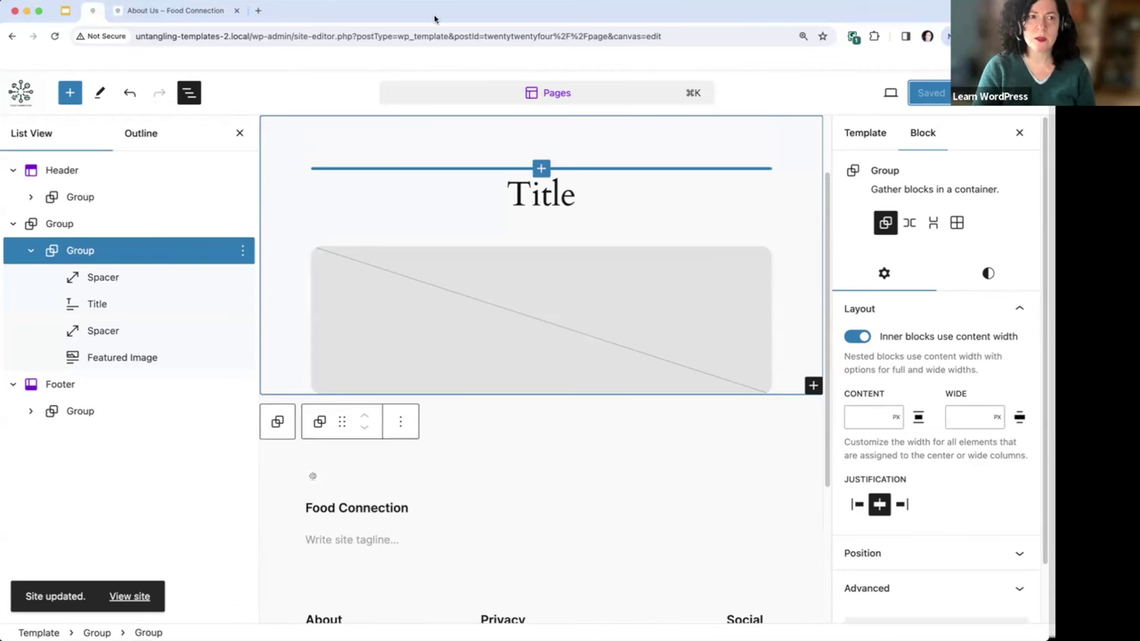
Step: Reload the live About Us page to check the effect of the deleted Content block, and compare it with the template
left_click(198, 22)
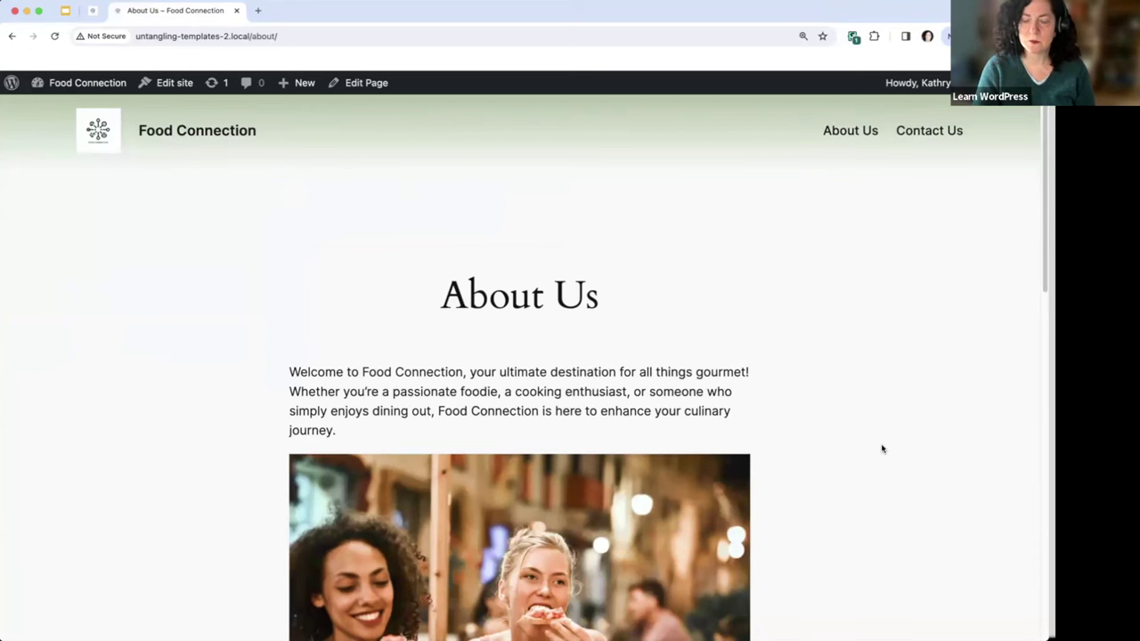
left_click(53, 38)
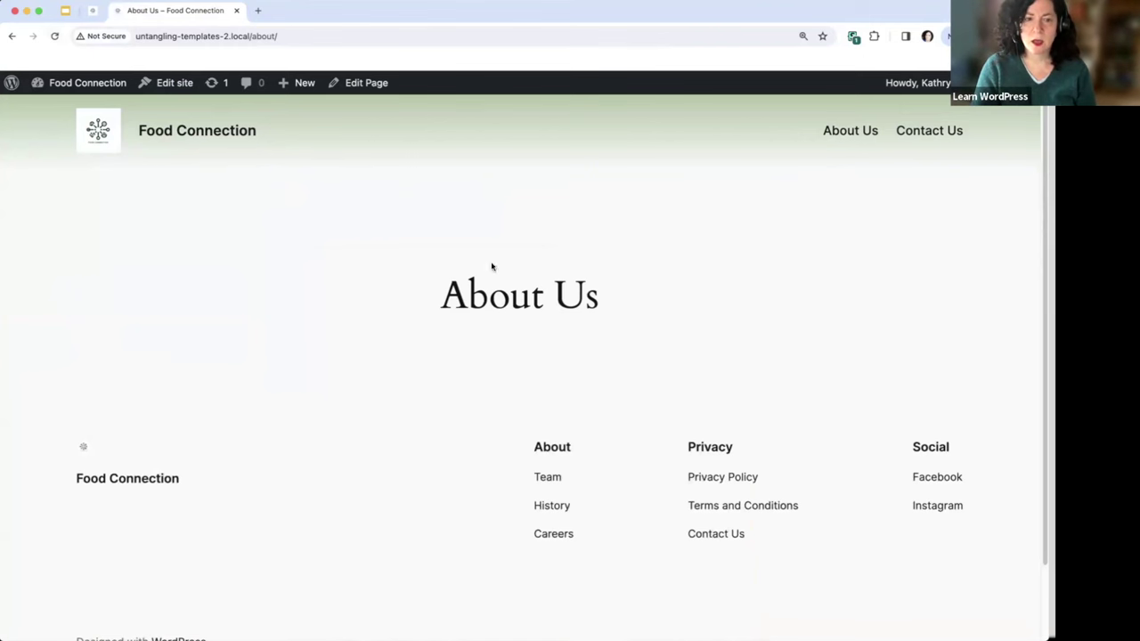
left_click(191, 80)
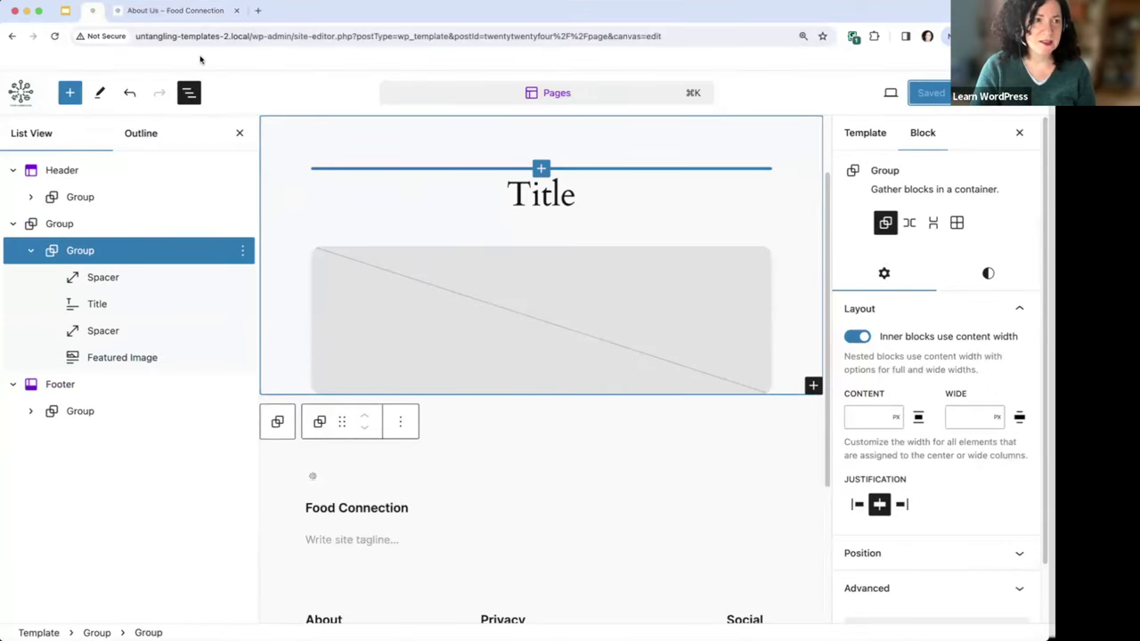
left_click(189, 18)
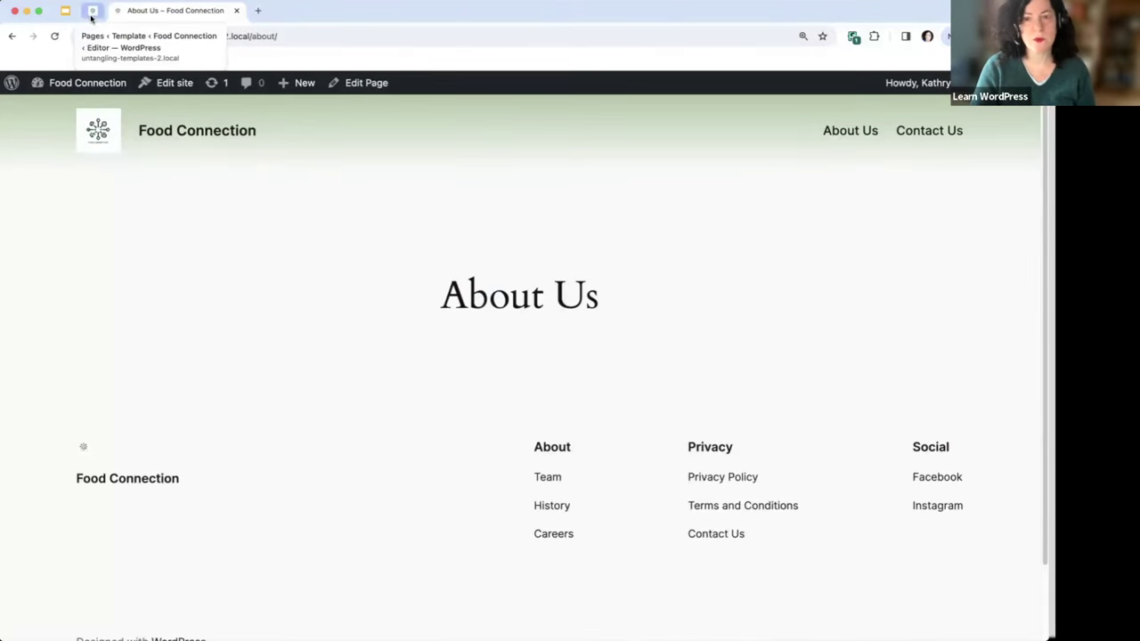
Step: Visit the live Contact Us and About Us pages to check how the template change affects every static page
left_click(921, 132)
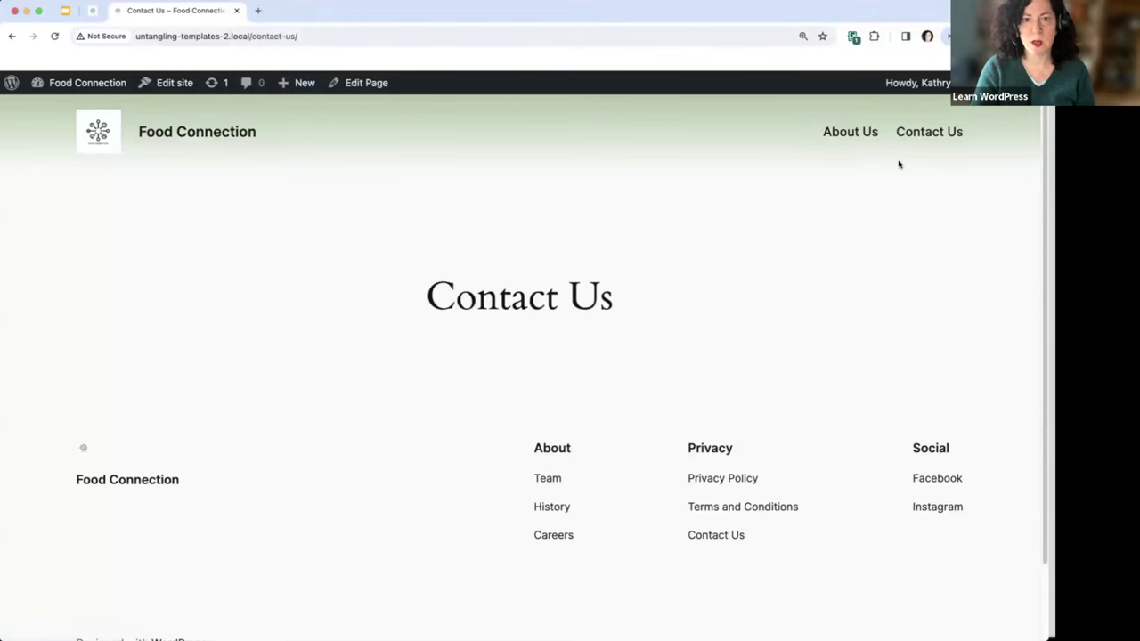
left_click(851, 134)
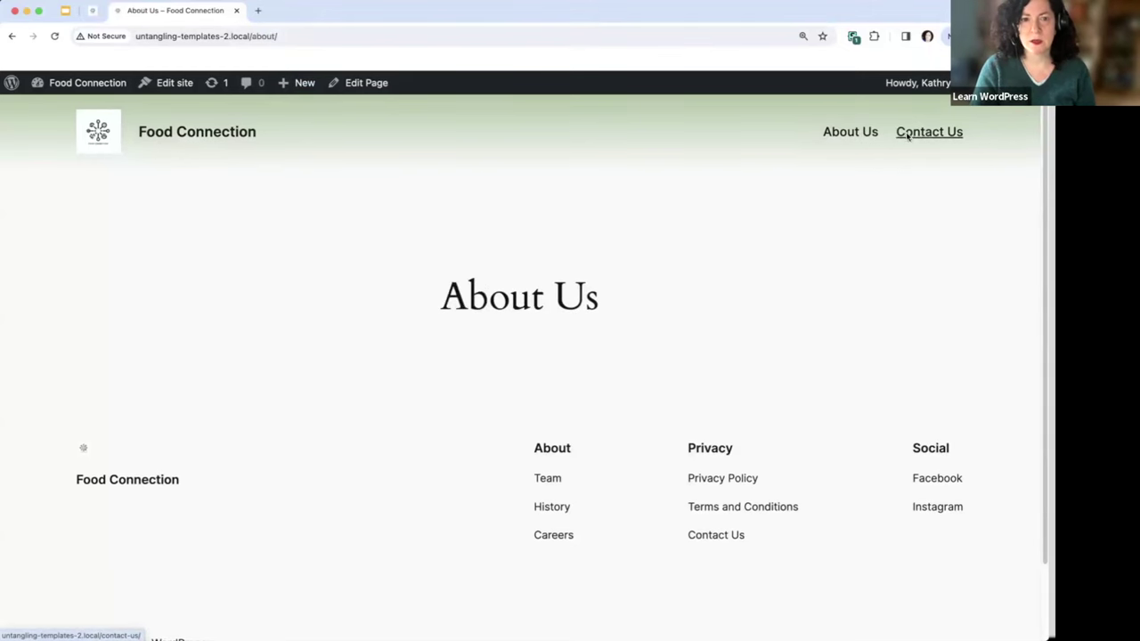
left_click(107, 138)
scroll(372, 206, "down", 5)
scroll(373, 206, "up", 5)
left_click(837, 132)
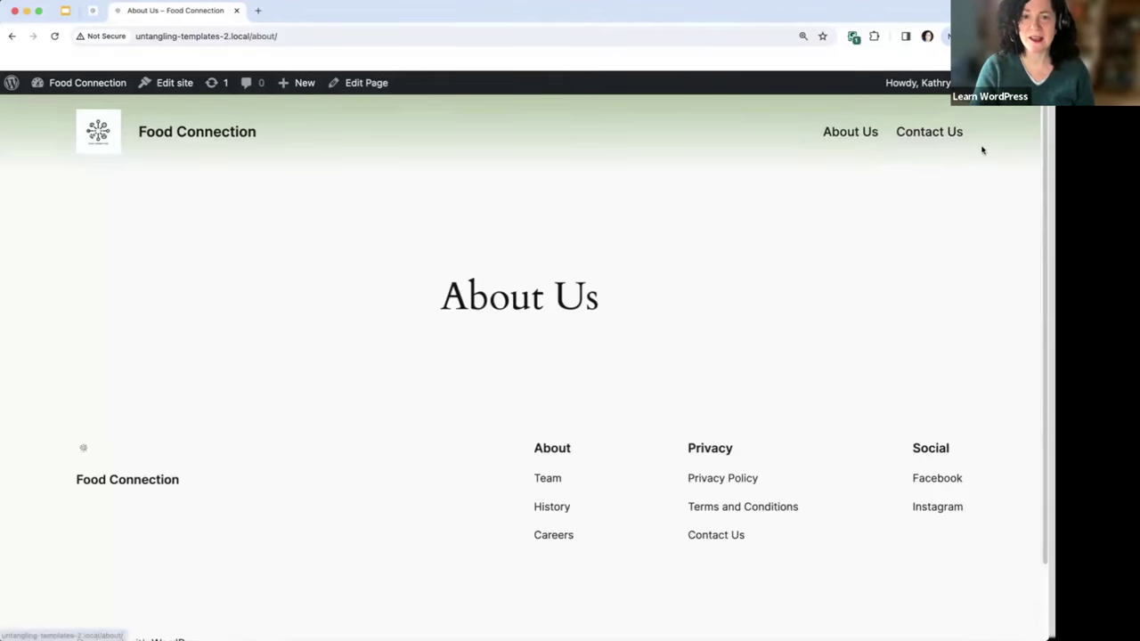
left_click(909, 136)
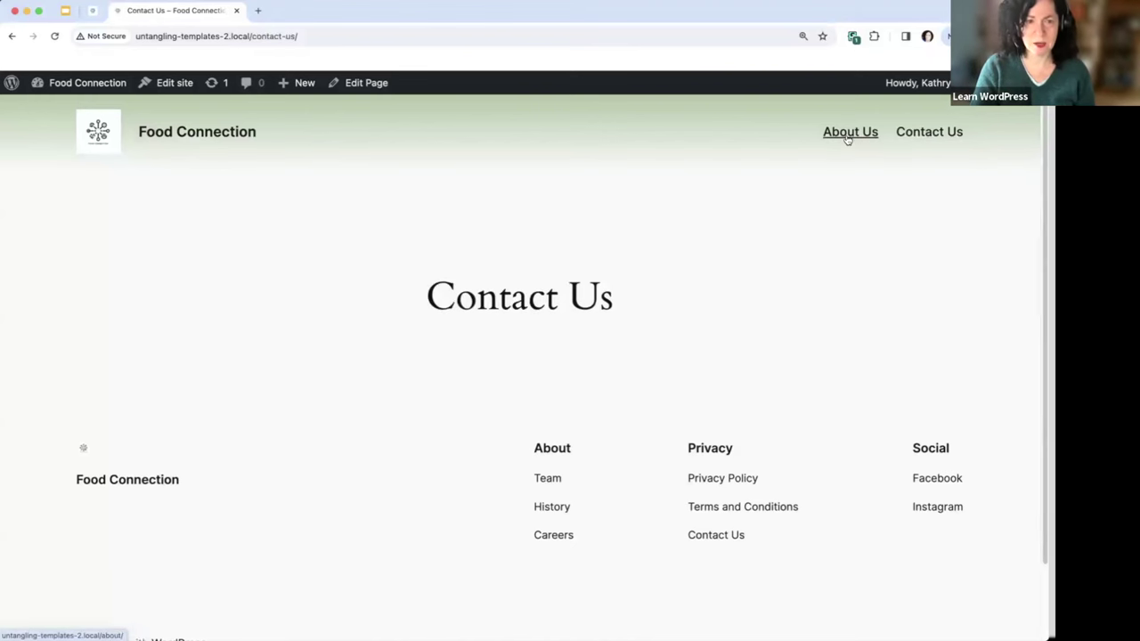
left_click(848, 135)
Step: Return to the Pages template and undo both the deletion and the unlocking of the Content block
left_click(148, 80)
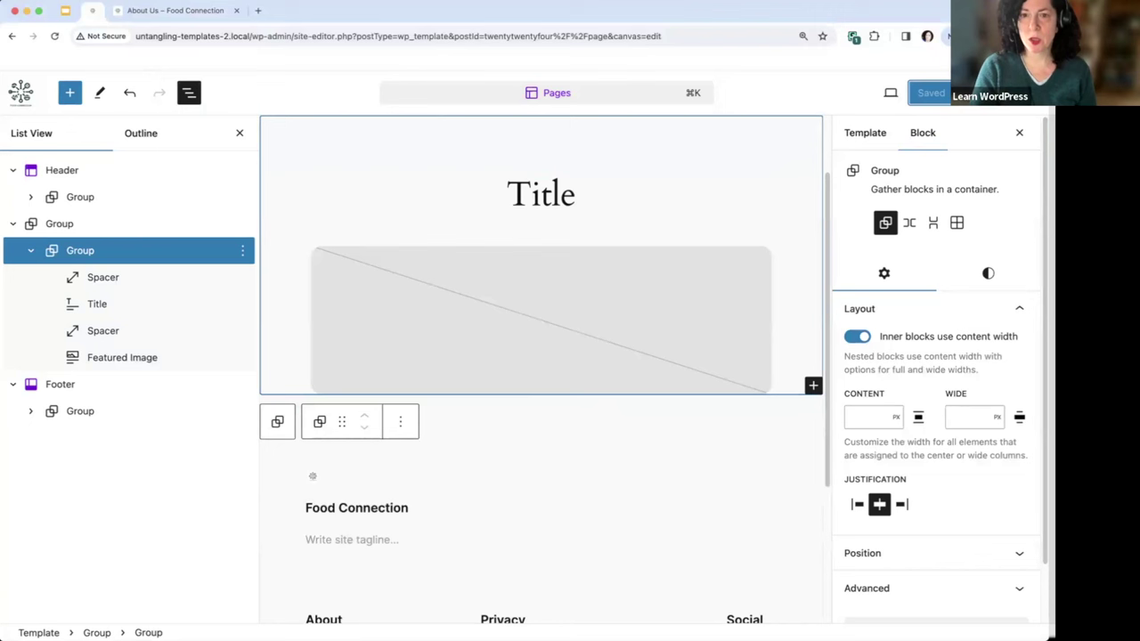
left_click(875, 133)
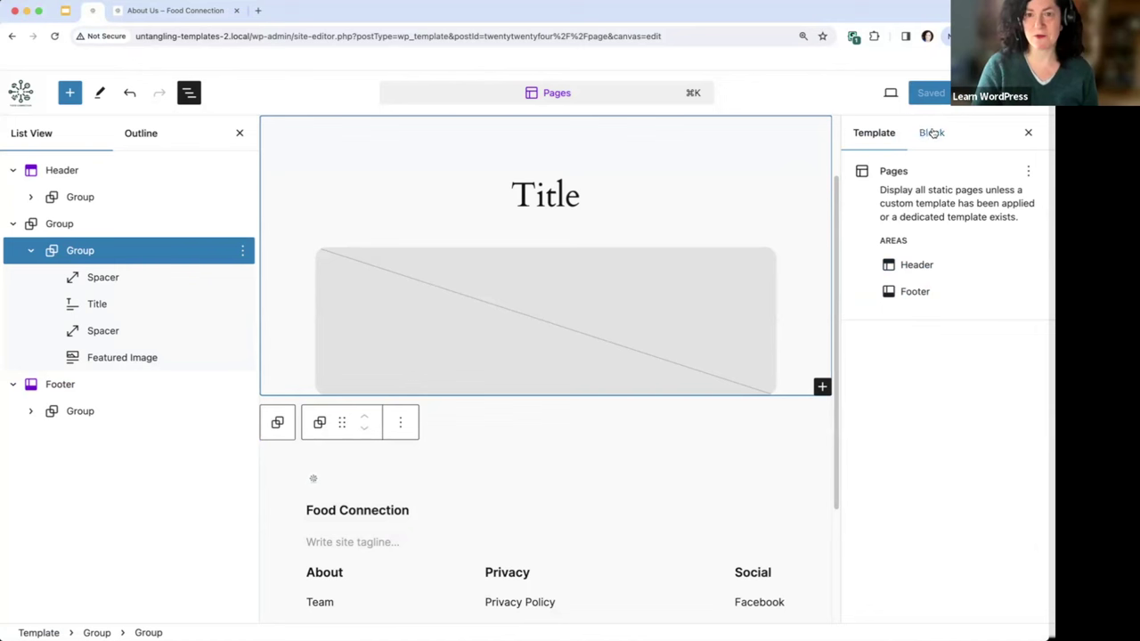
left_click(932, 133)
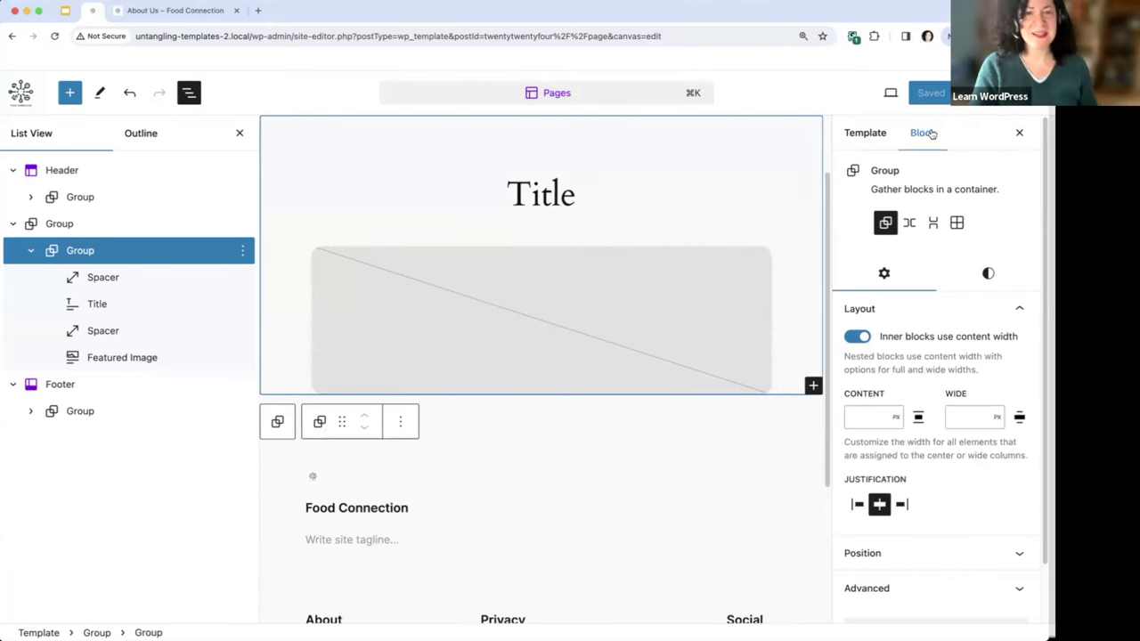
left_click(129, 96)
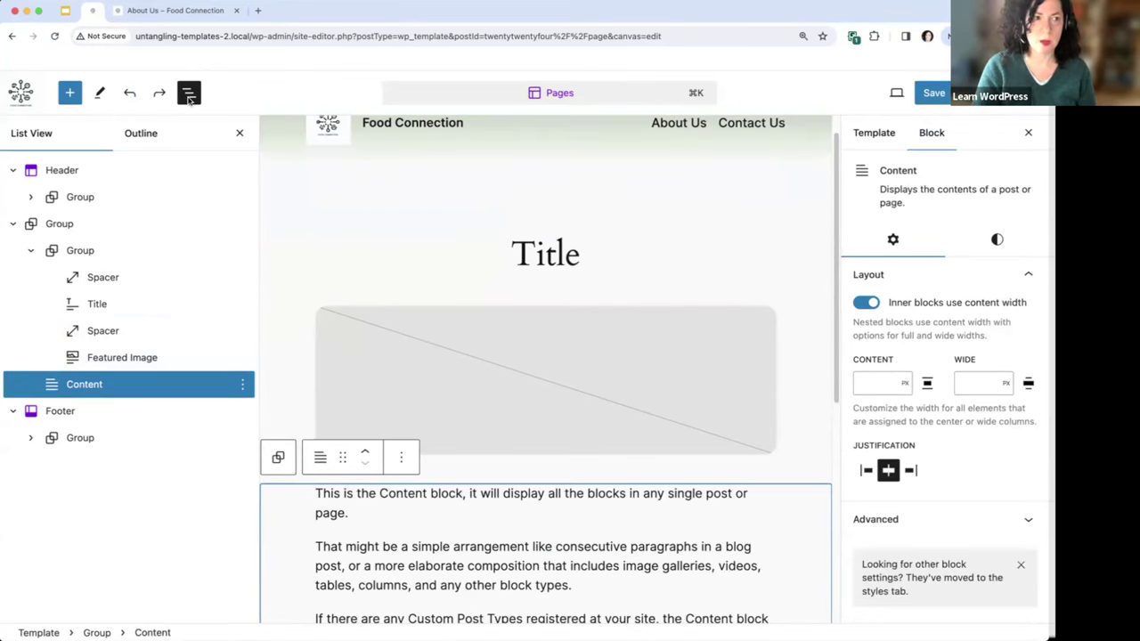
left_click(130, 95)
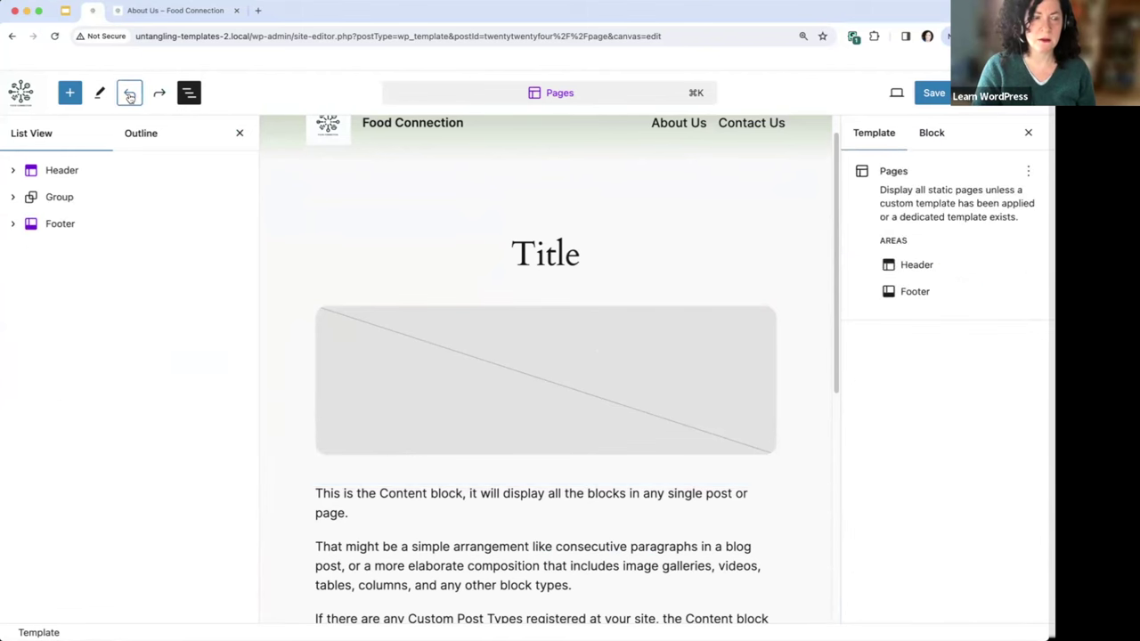
Step: Expand the main Group in the block structure and view the options available for its nested Group block
left_click(13, 199)
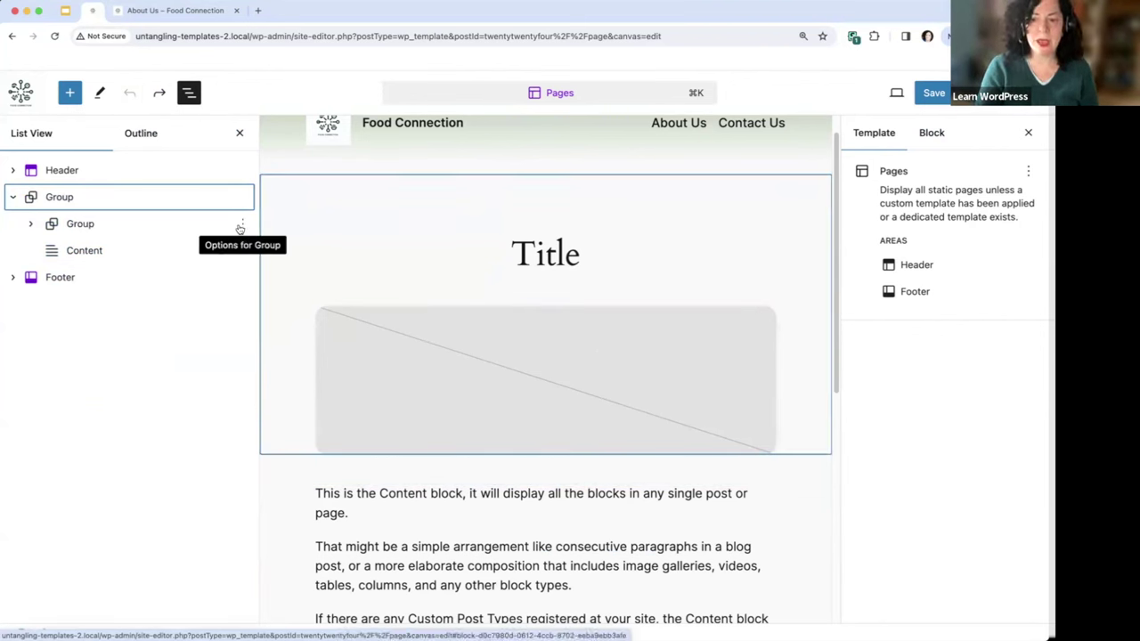
left_click(240, 227)
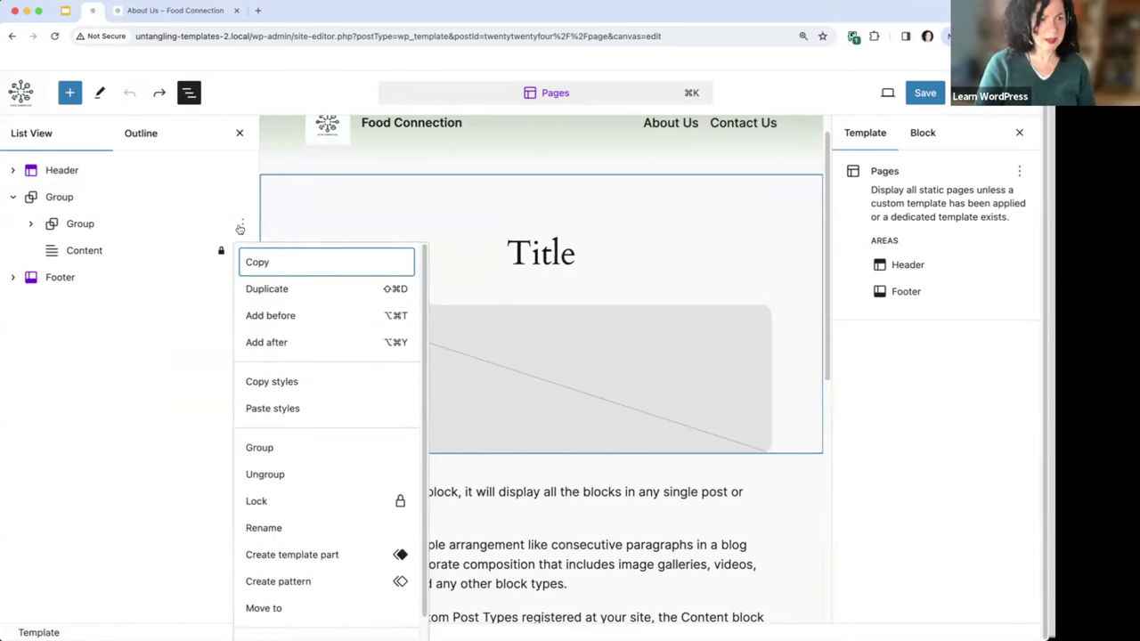
left_click(241, 226)
left_click(242, 225)
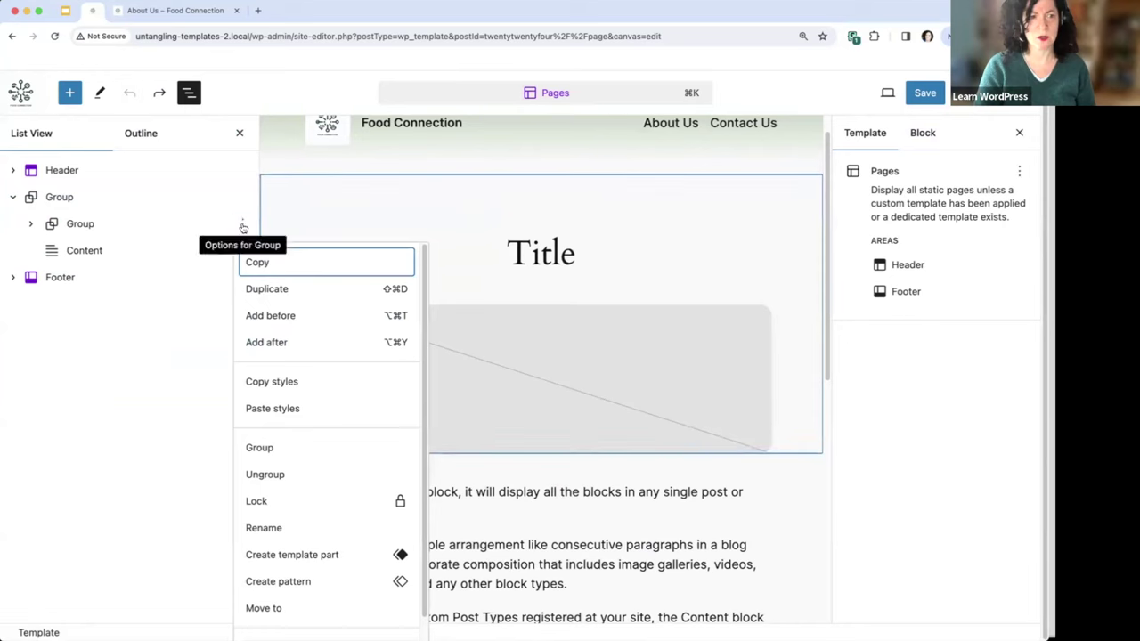
left_click(243, 224)
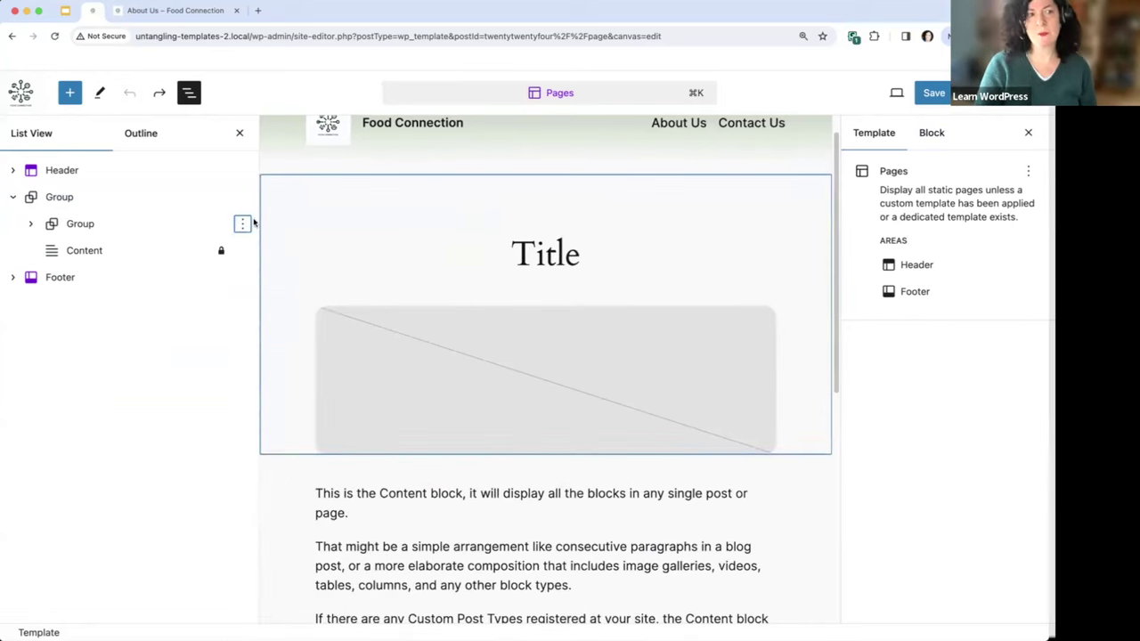
Step: Save the restored Pages template and check the live About Us page for its content
left_click(933, 95)
left_click(933, 95)
key("super+Left")
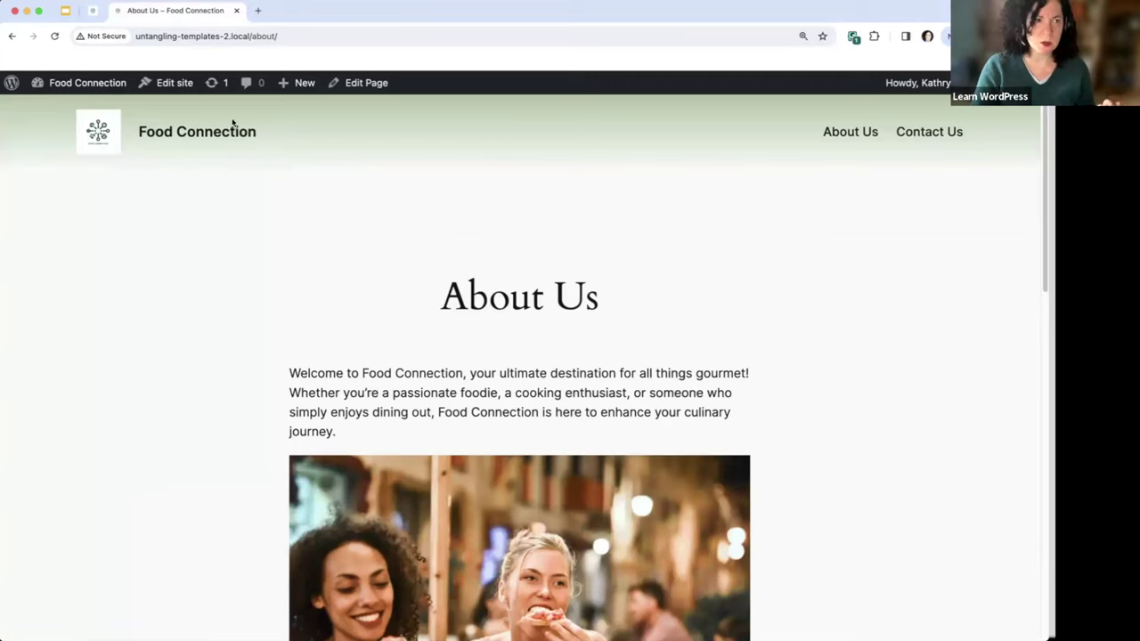
key("super+Right")
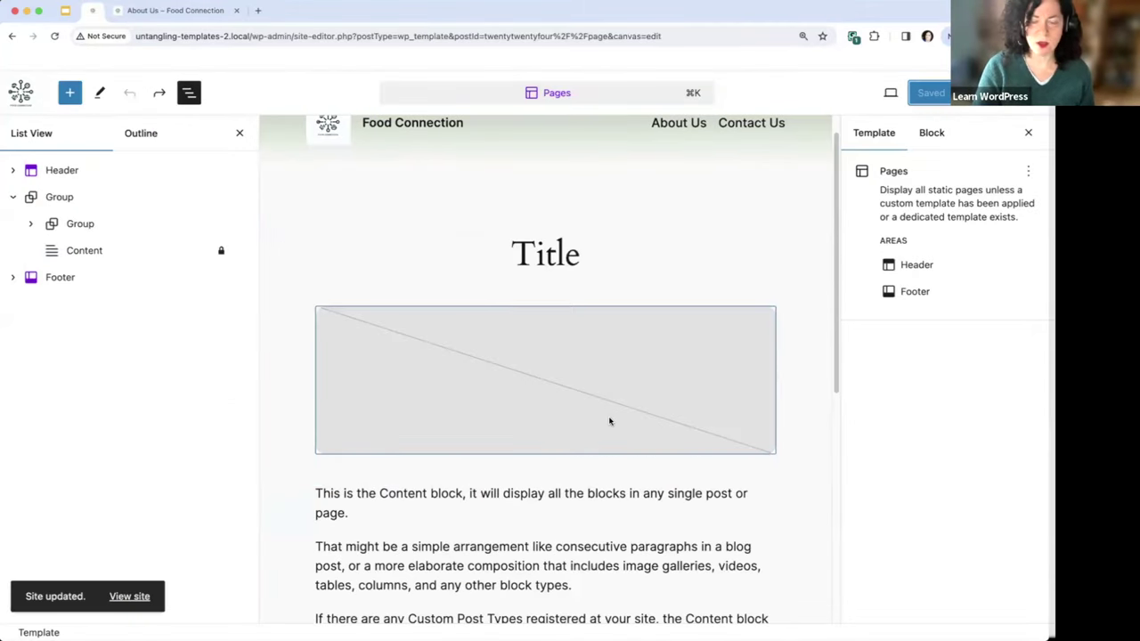
mouse_move(626, 466)
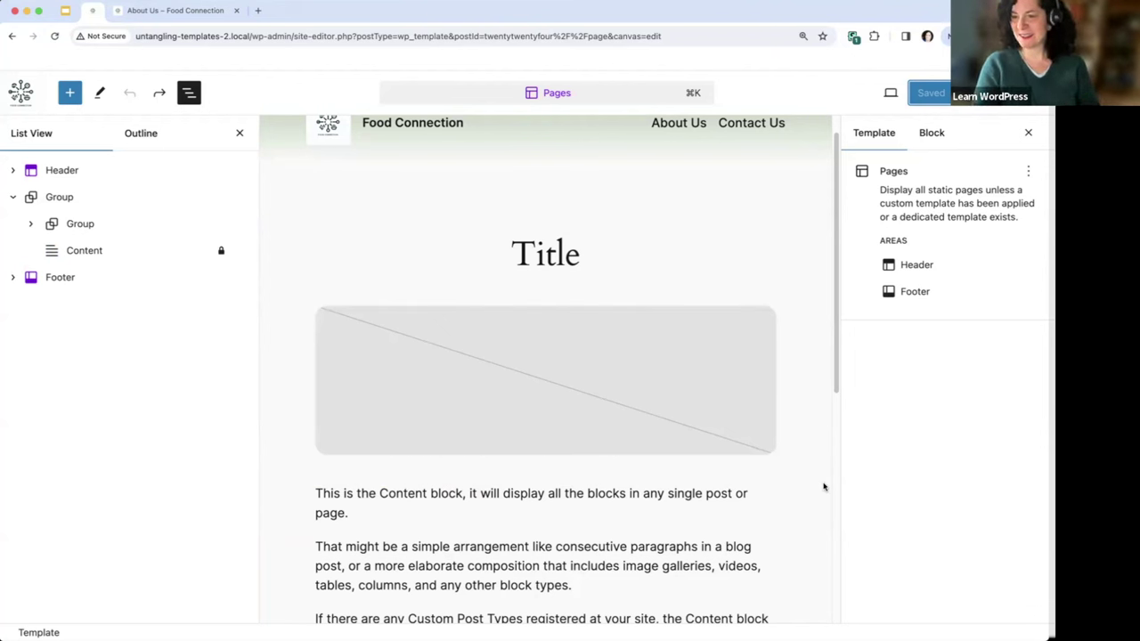
mouse_move(369, 159)
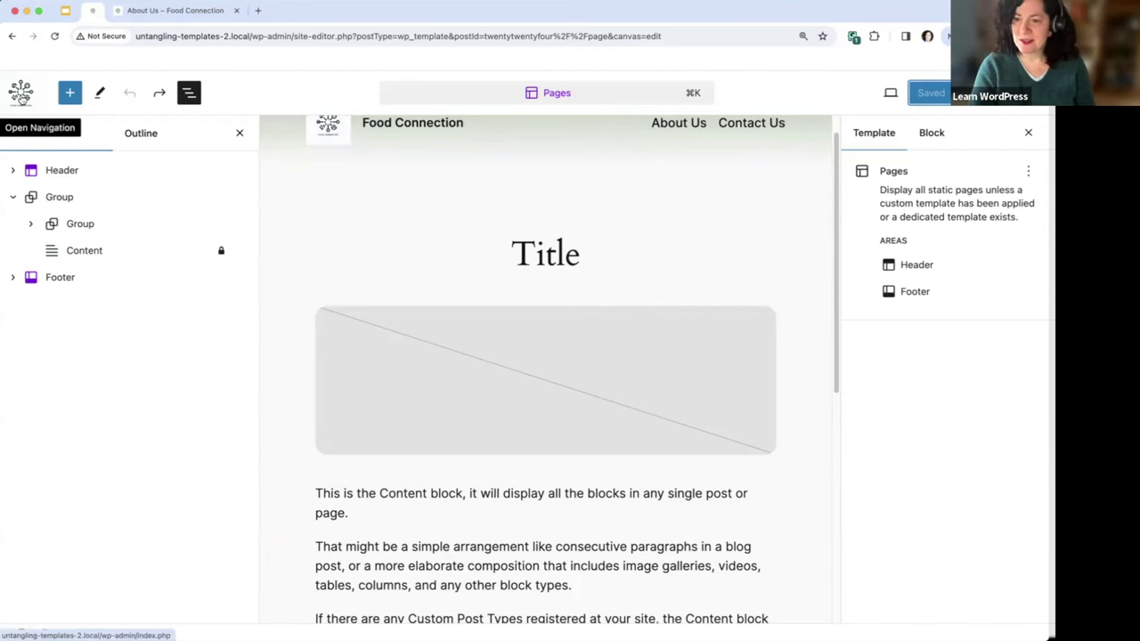
Step: Leave the Pages template and open the All Archives template for editing
left_click(21, 94)
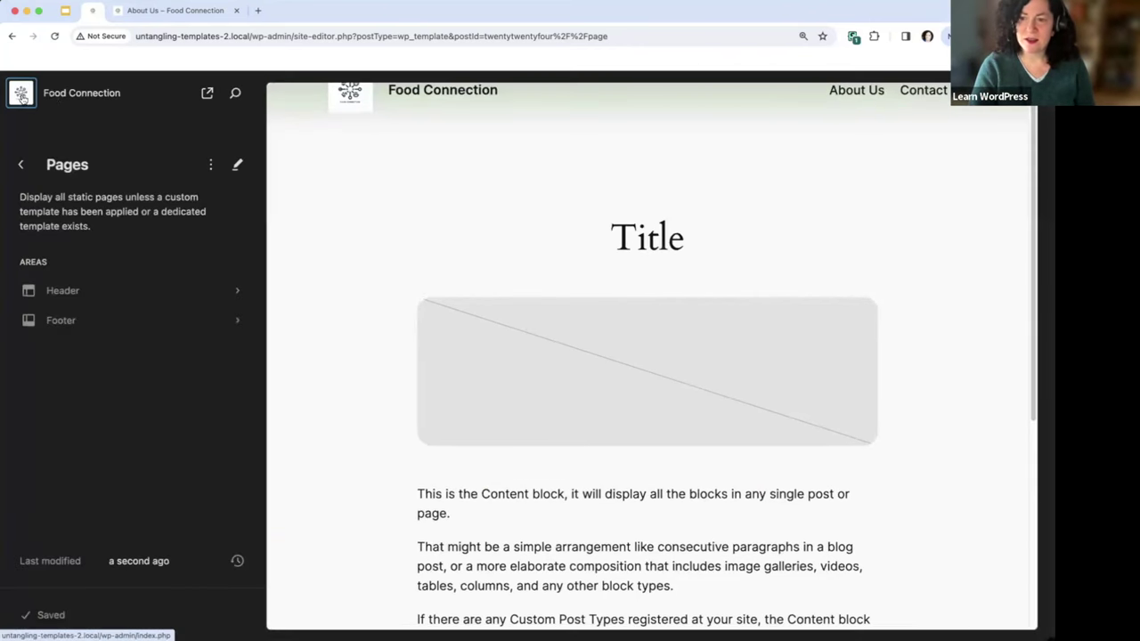
left_click(21, 165)
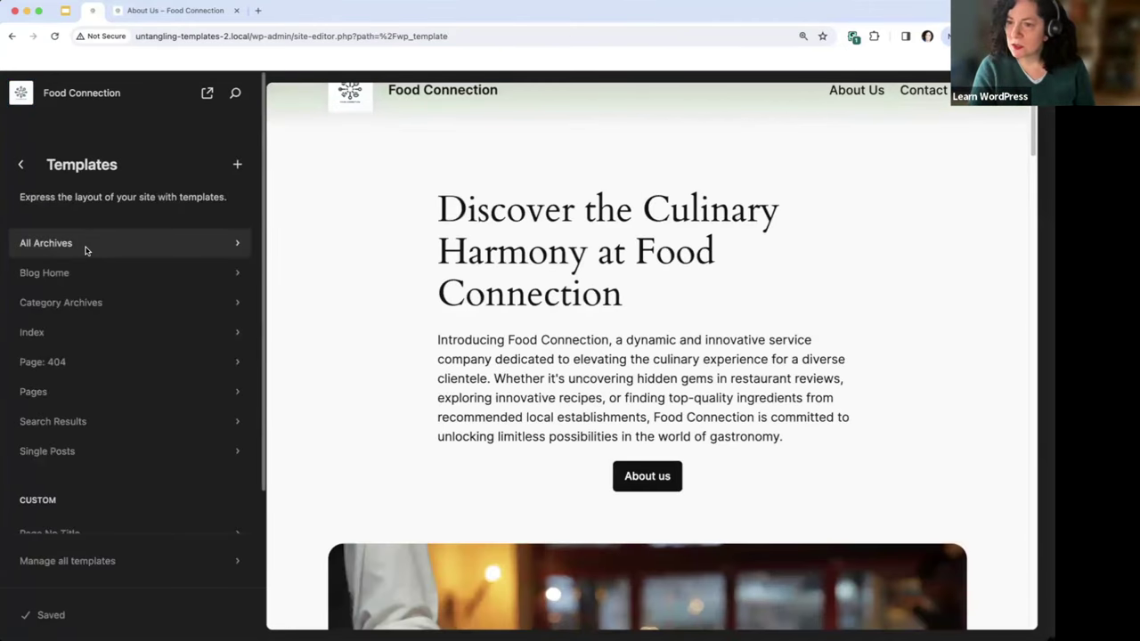
left_click(84, 246)
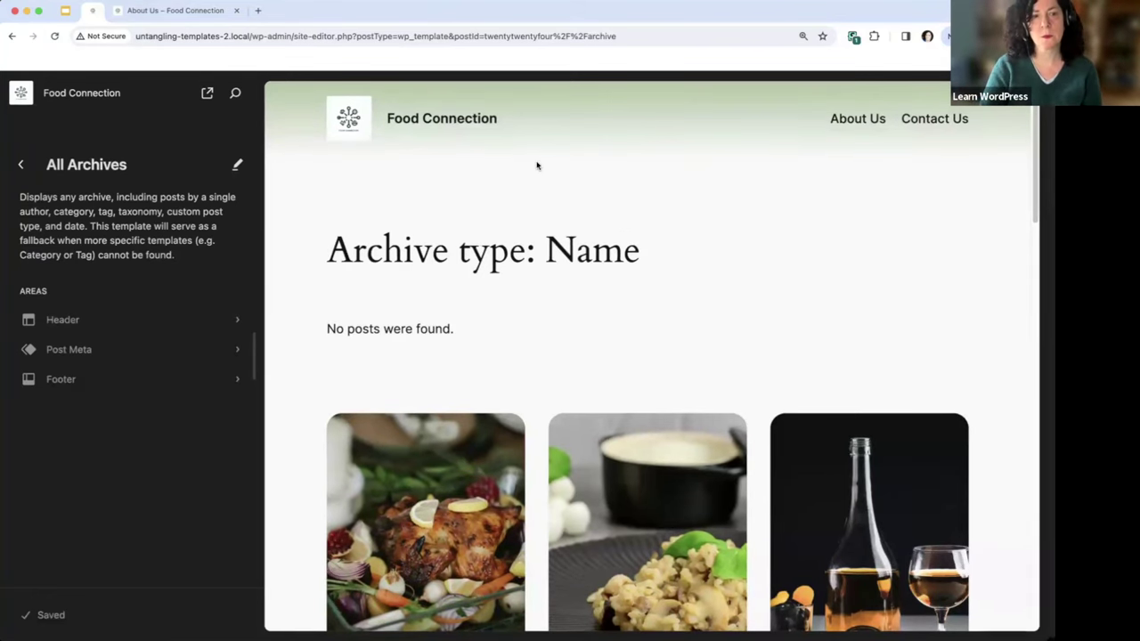
left_click(407, 358)
scroll(366, 312, "down", 1)
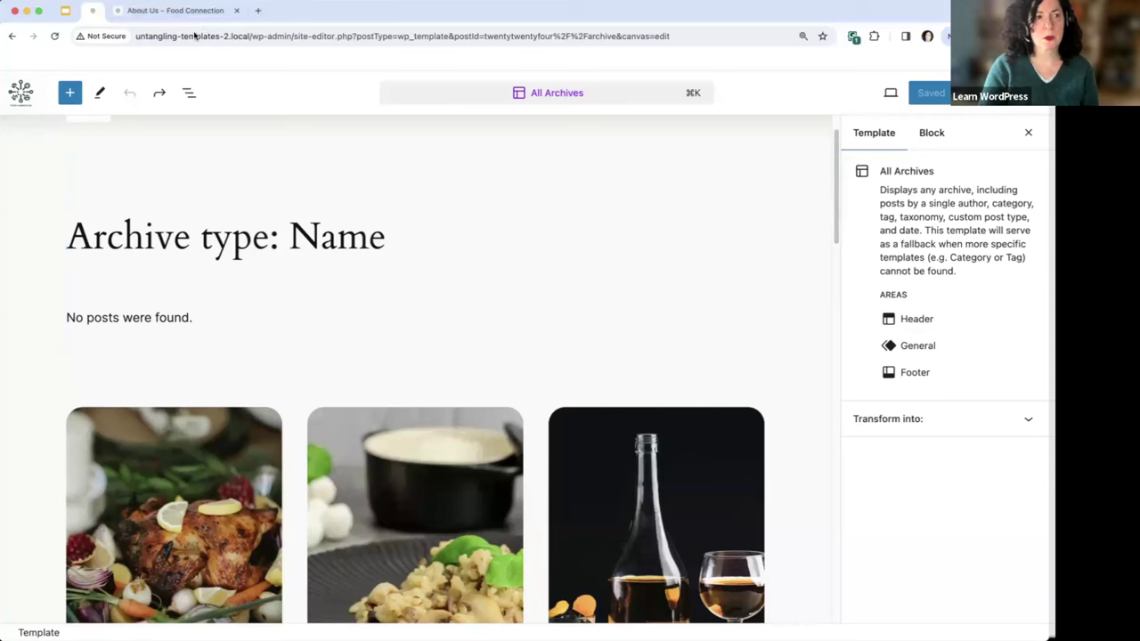
Step: Show the block structure of All Archives, expand the Group, and open the options of its Query Loop block
left_click(188, 93)
left_click(12, 196)
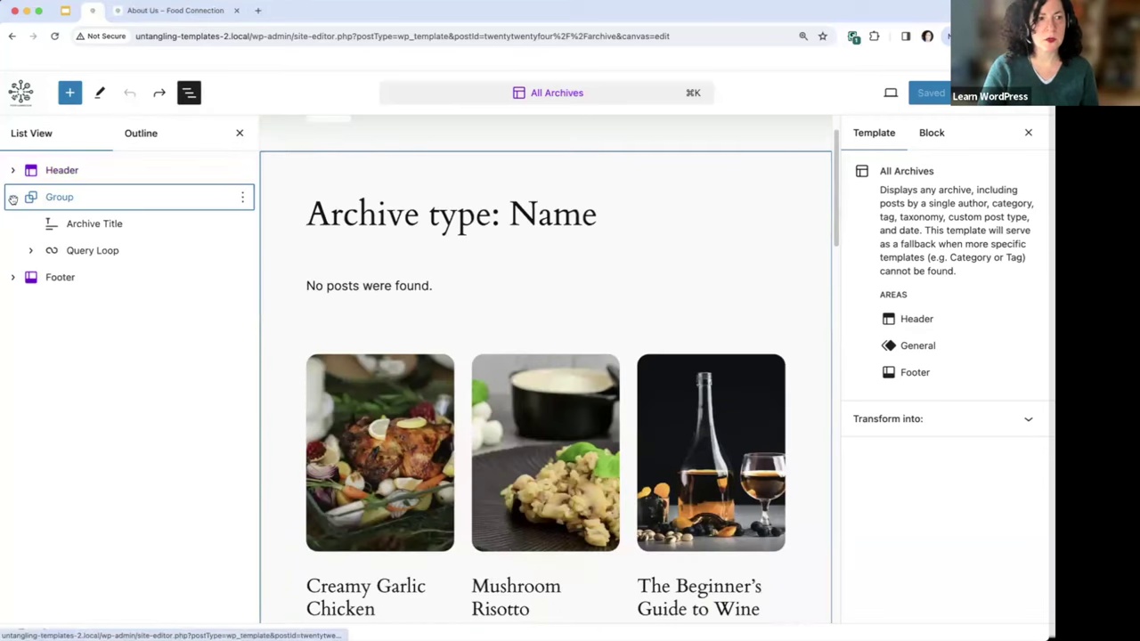
left_click(30, 251)
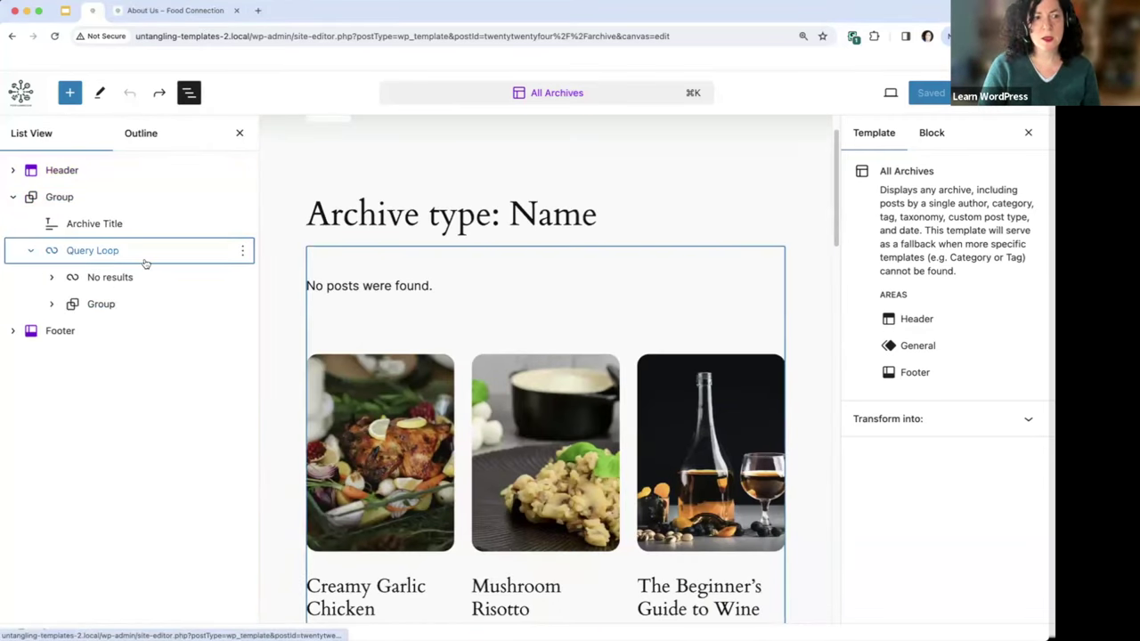
left_click(145, 260)
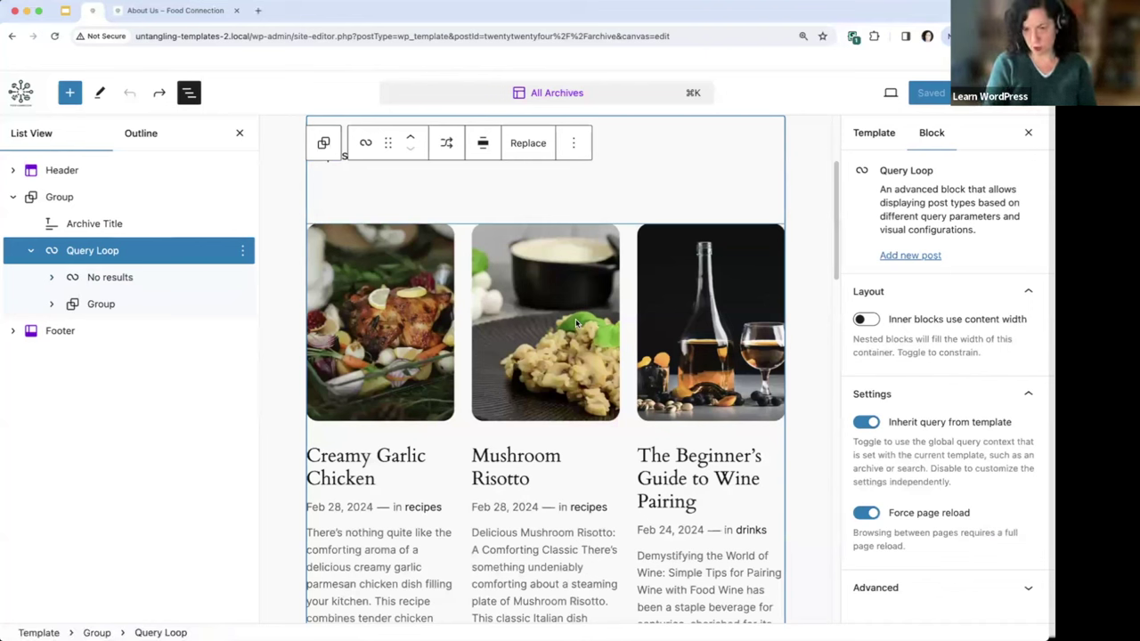
left_click(242, 252)
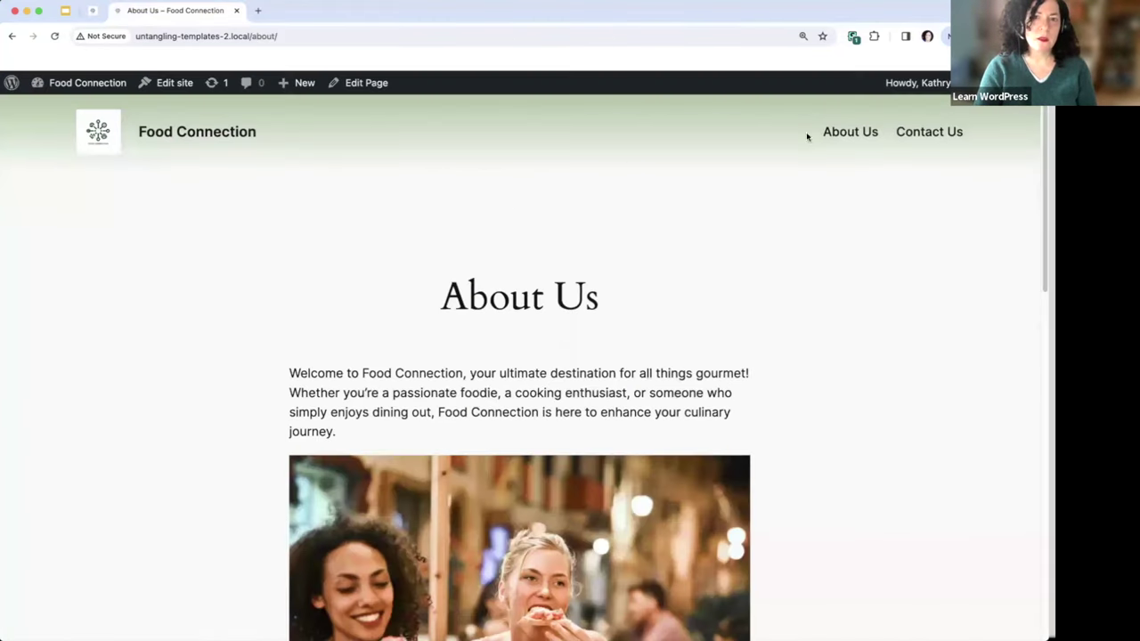
Step: On the live site, open The Beginner's Guide to Wine Pairing post and view the archive of its wine tag
left_click(154, 141)
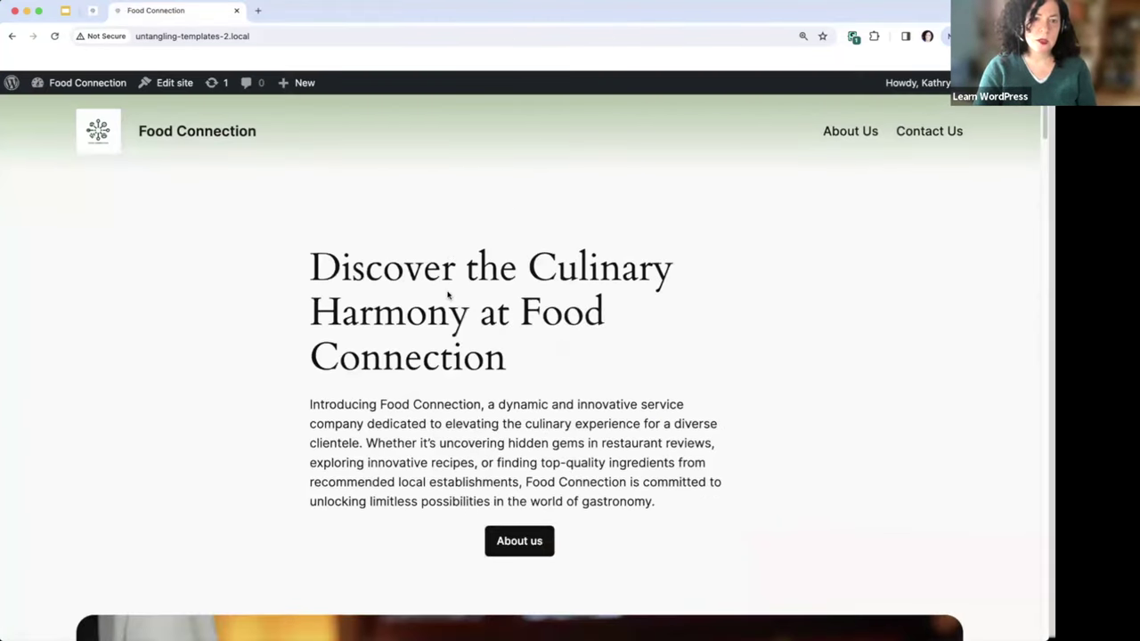
scroll(450, 299, "down", 10)
scroll(448, 295, "down", 15)
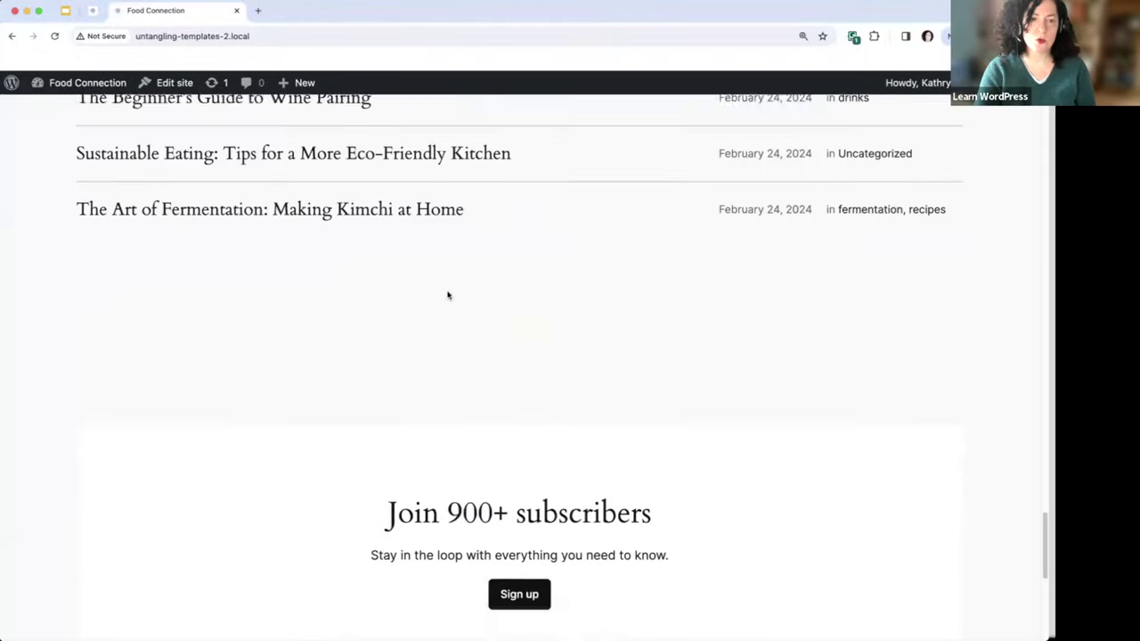
left_click(300, 315)
scroll(310, 313, "down", 10)
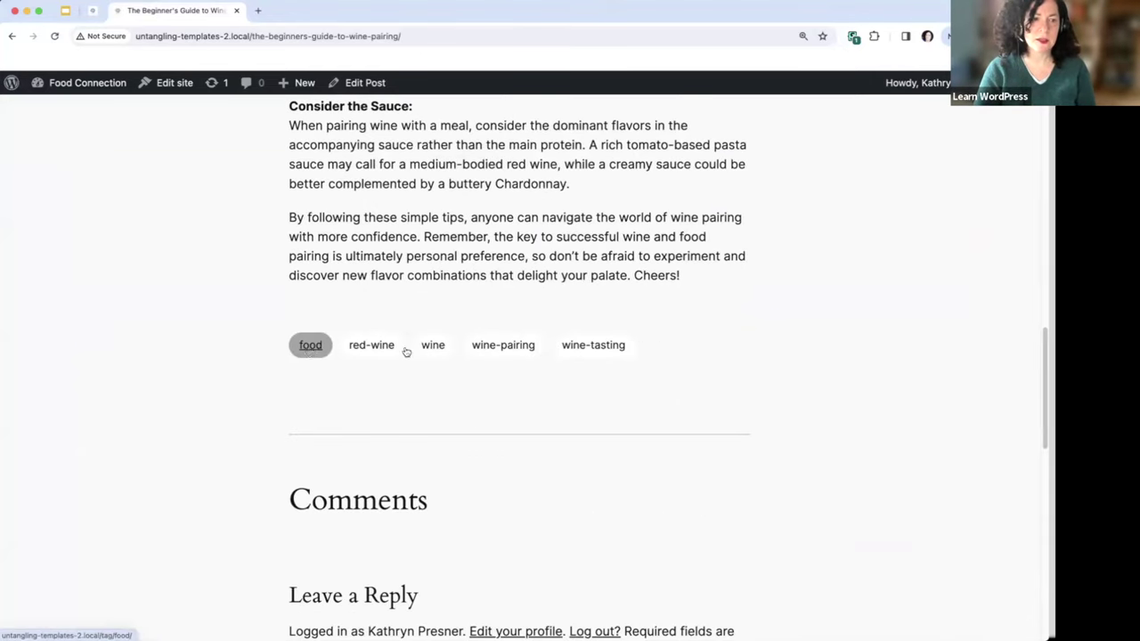
left_click(432, 345)
scroll(643, 352, "down", 4)
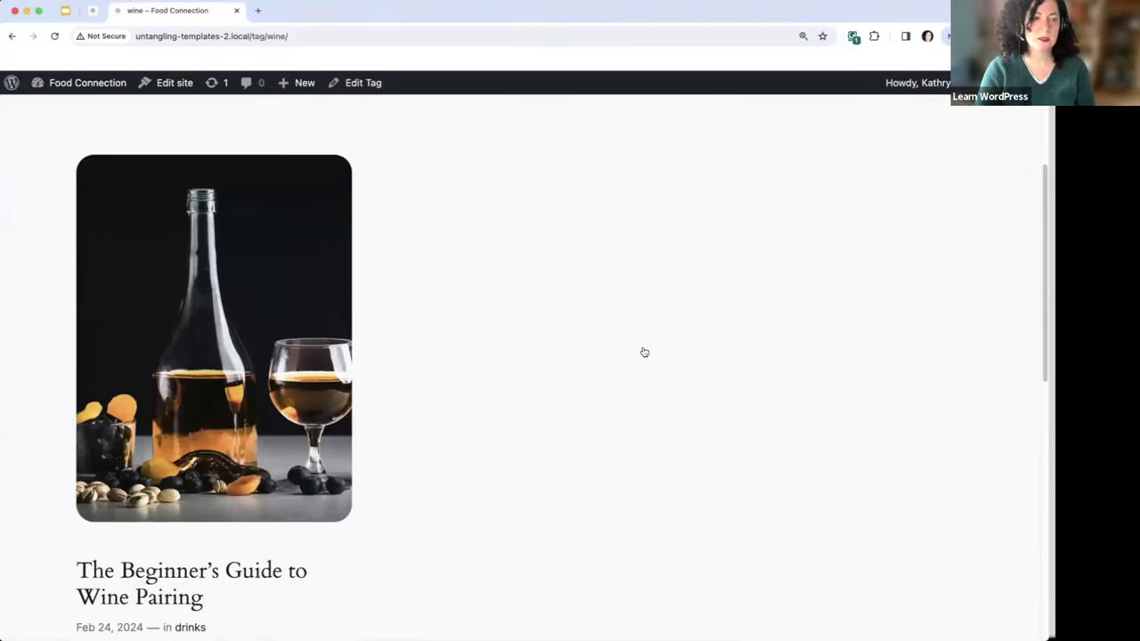
scroll(642, 351, "up", 4)
scroll(325, 272, "down", 3)
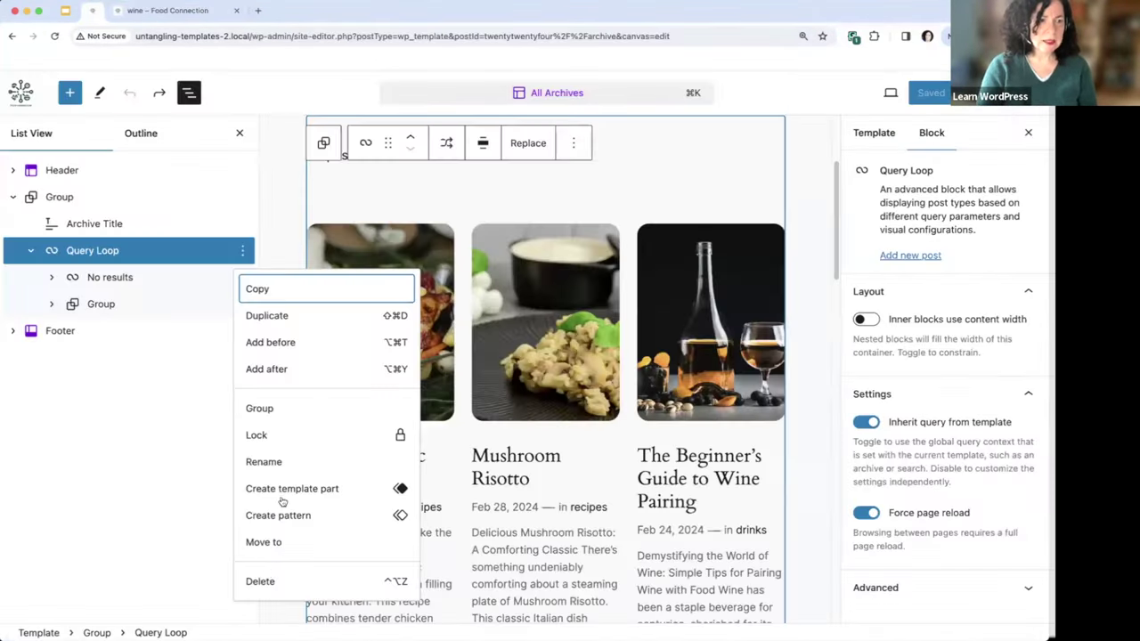
Step: Delete the Query Loop block from the All Archives template despite the warning, and save the template
left_click(267, 580)
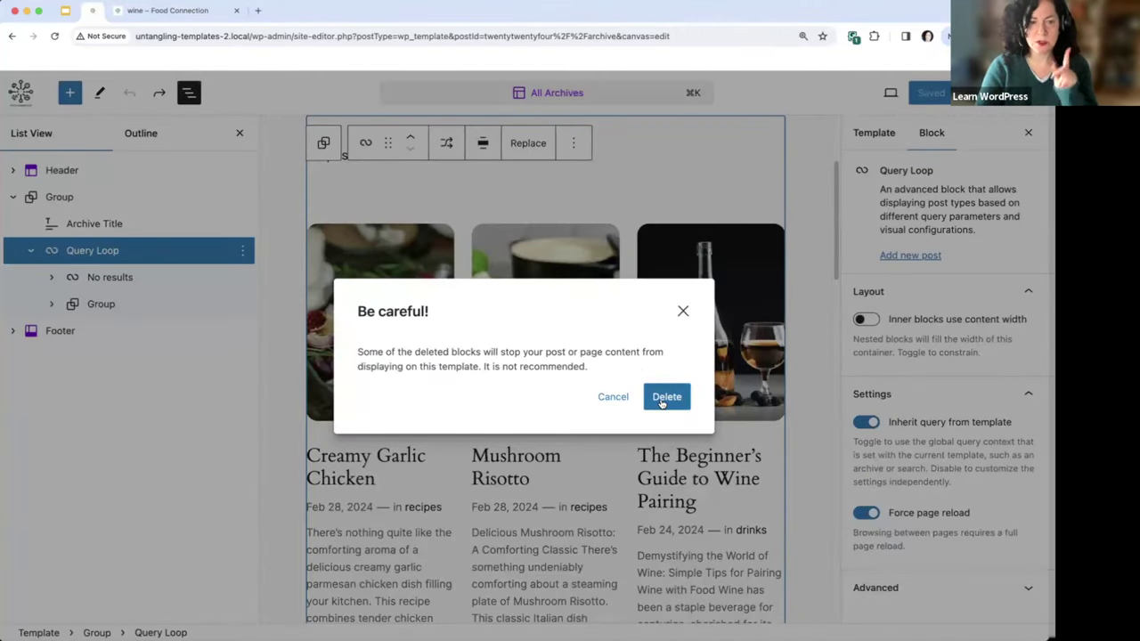
left_click(664, 400)
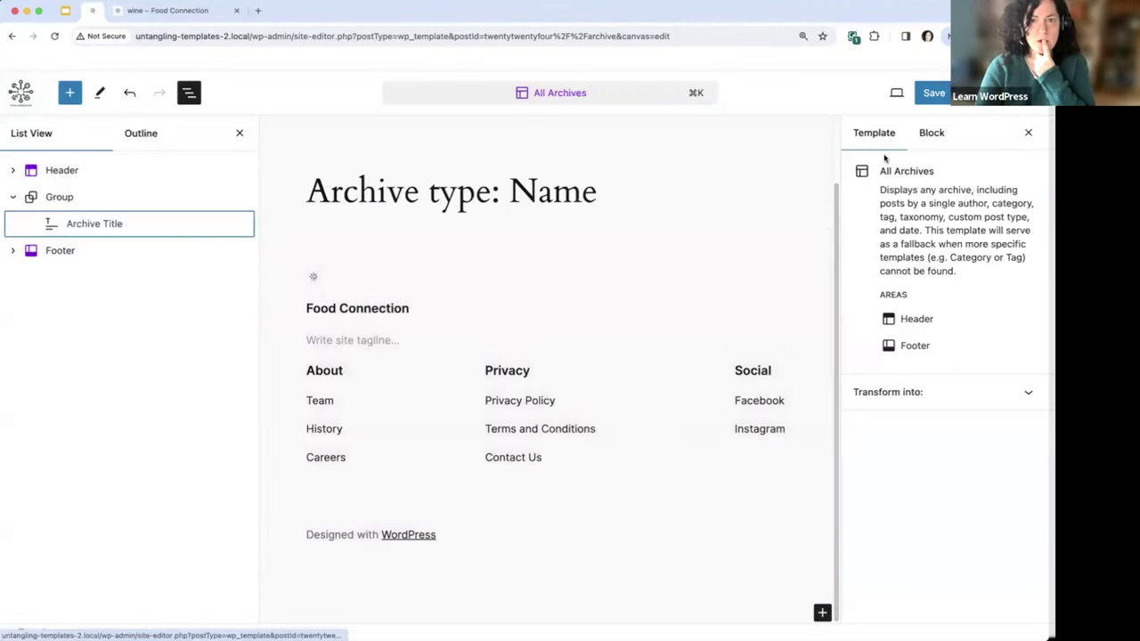
left_click(939, 100)
left_click(895, 92)
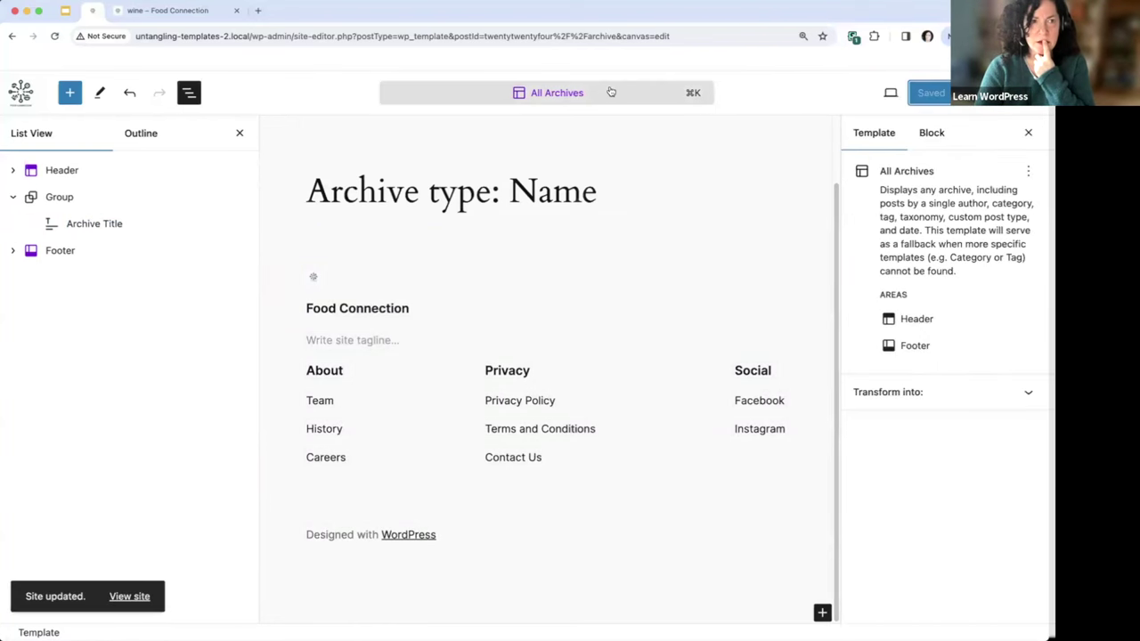
Step: Reload the live wine tag archive to check the effect of the deleted Query Loop, and return to the template
left_click(193, 13)
key("super+r")
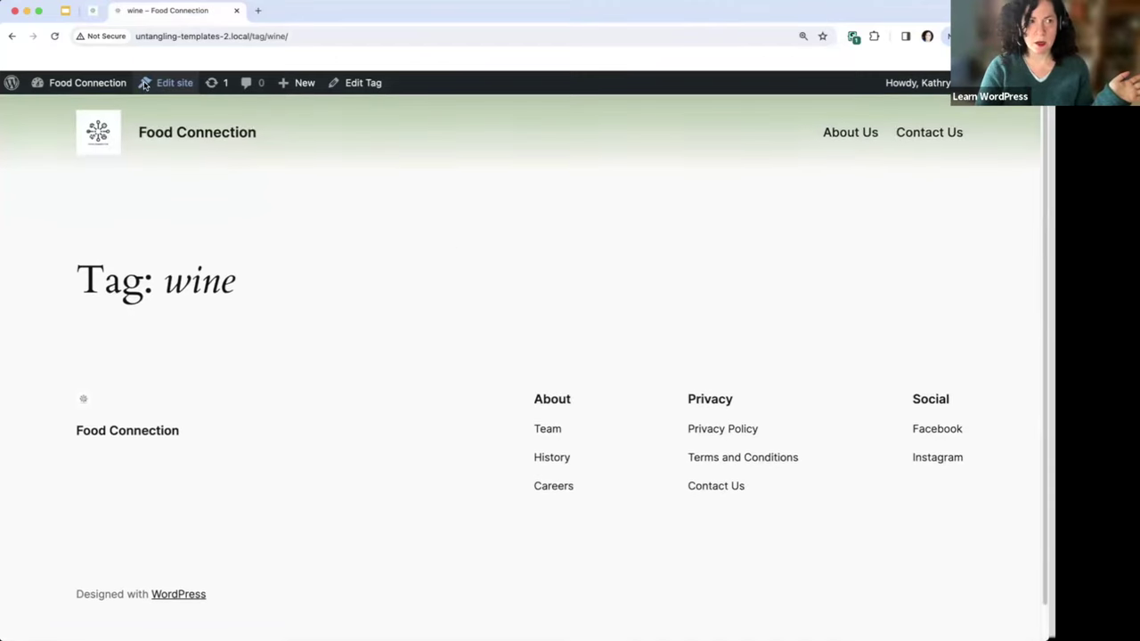
left_click(93, 10)
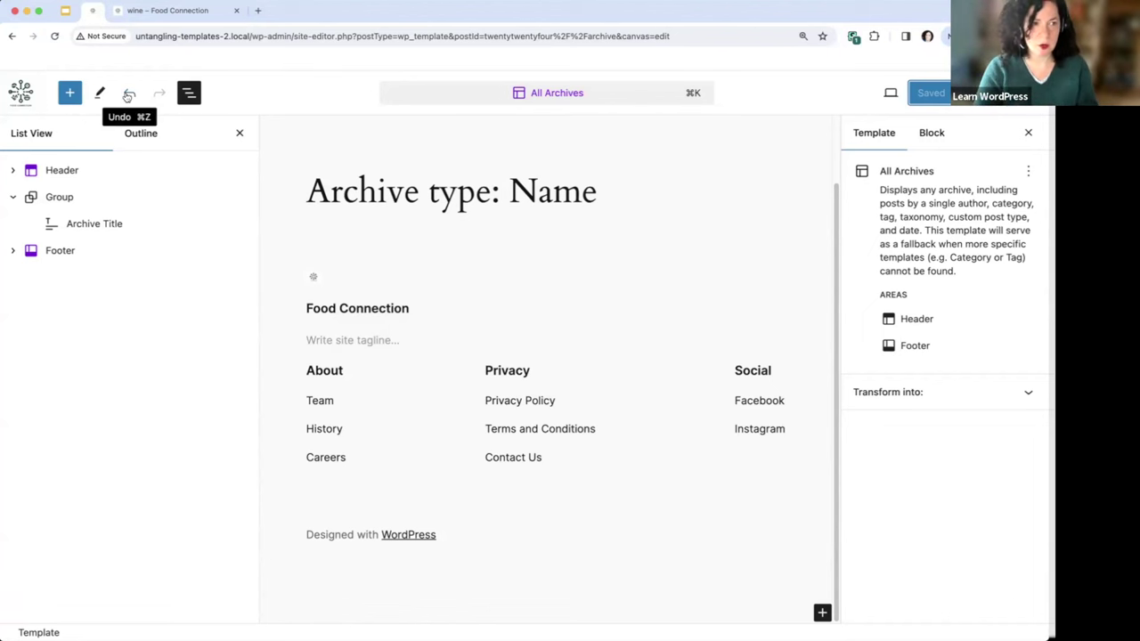
Step: Go back to the live wine pairing post and view the archive of its drinks category
left_click(134, 16)
left_click(11, 35)
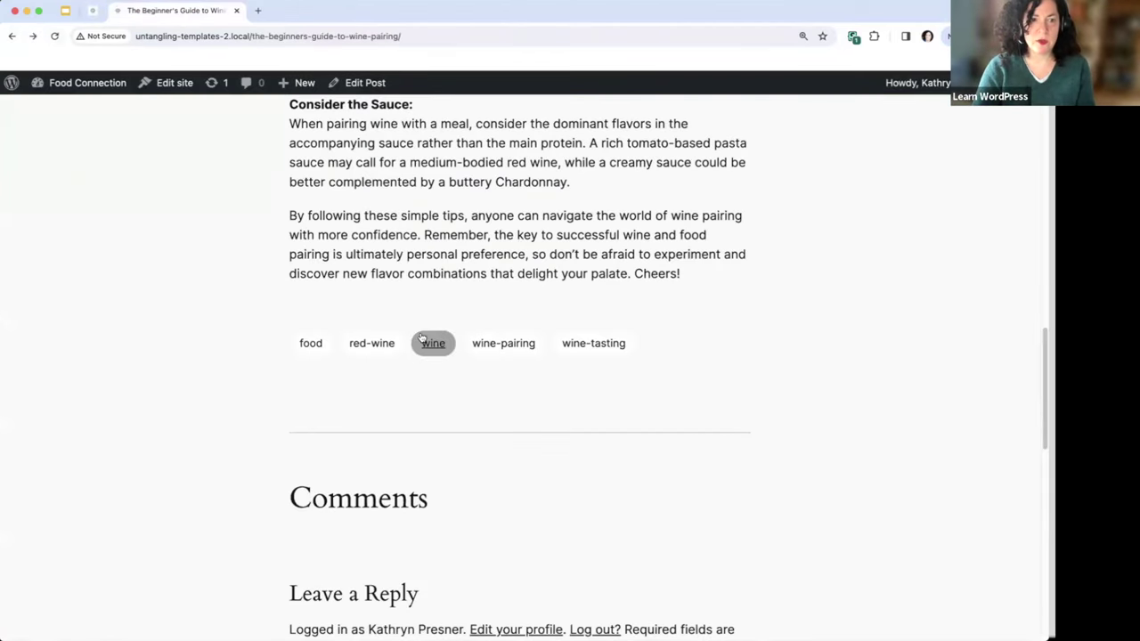
scroll(423, 338, "up", 15)
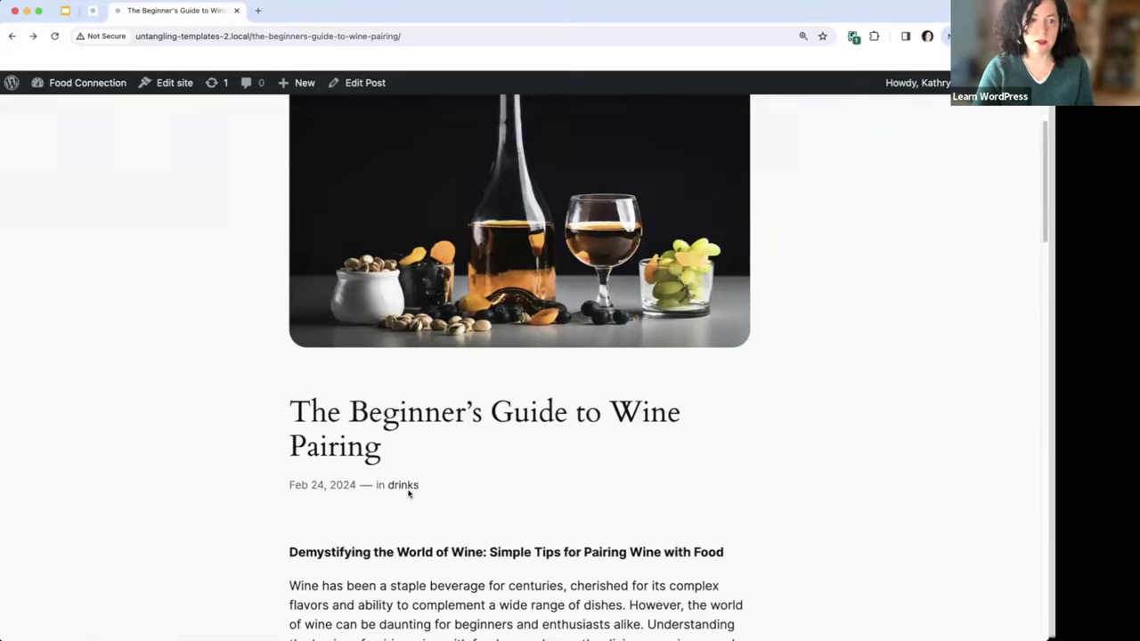
left_click(405, 486)
scroll(301, 267, "down", 5)
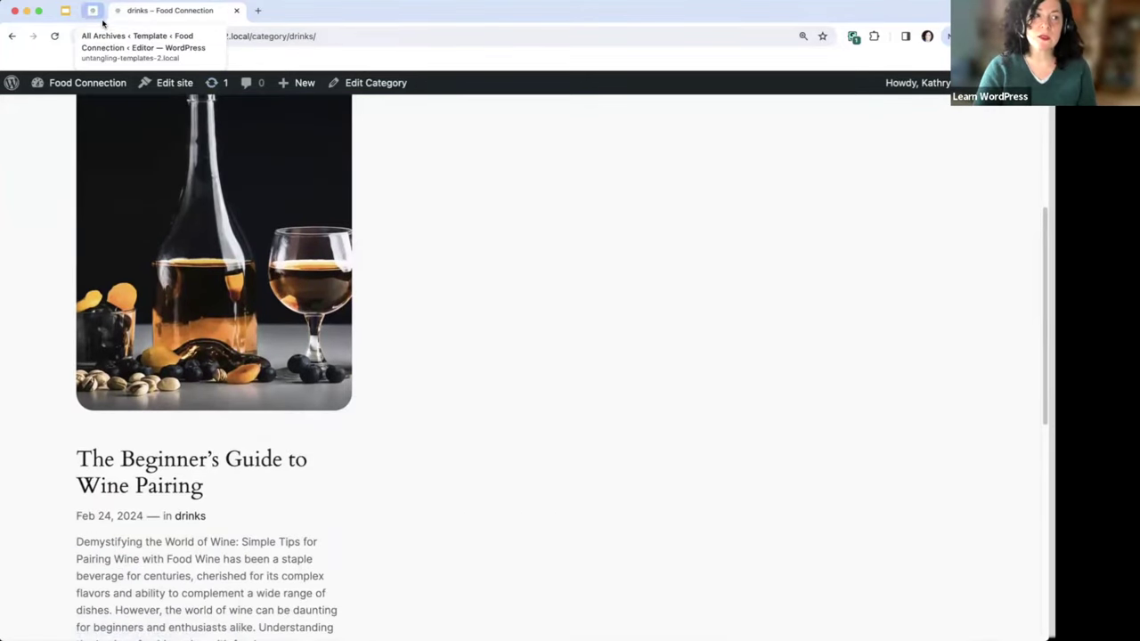
Step: Open the site's dashboard in a separate browser tab and bring up the Site Editor's template list there
mouse_move(134, 85)
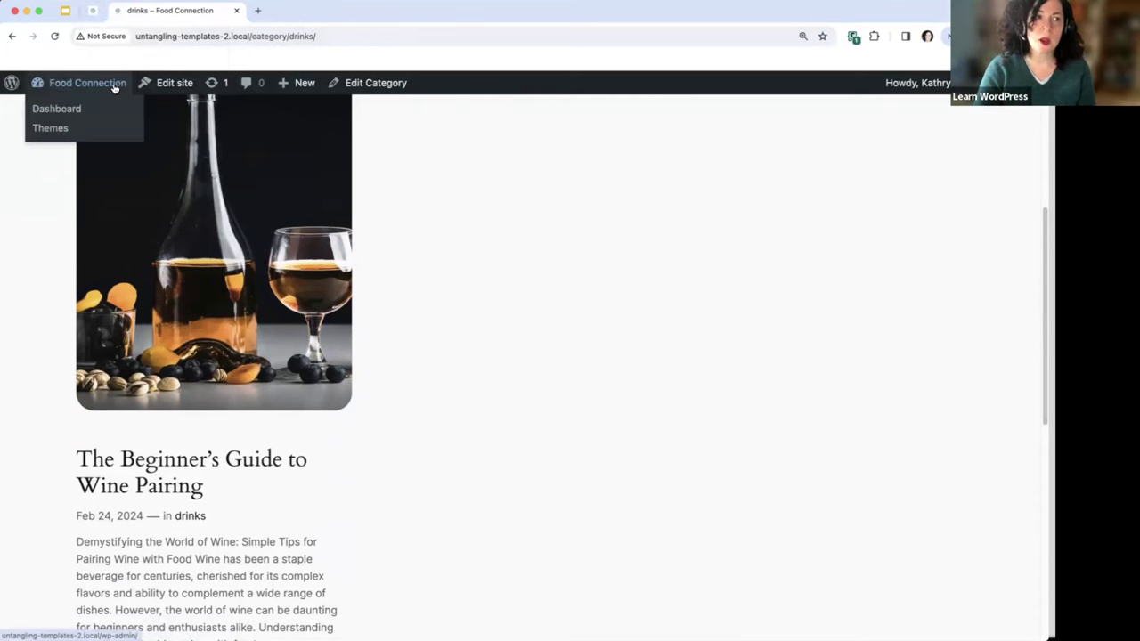
left_click(67, 134, "super")
left_click(350, 12)
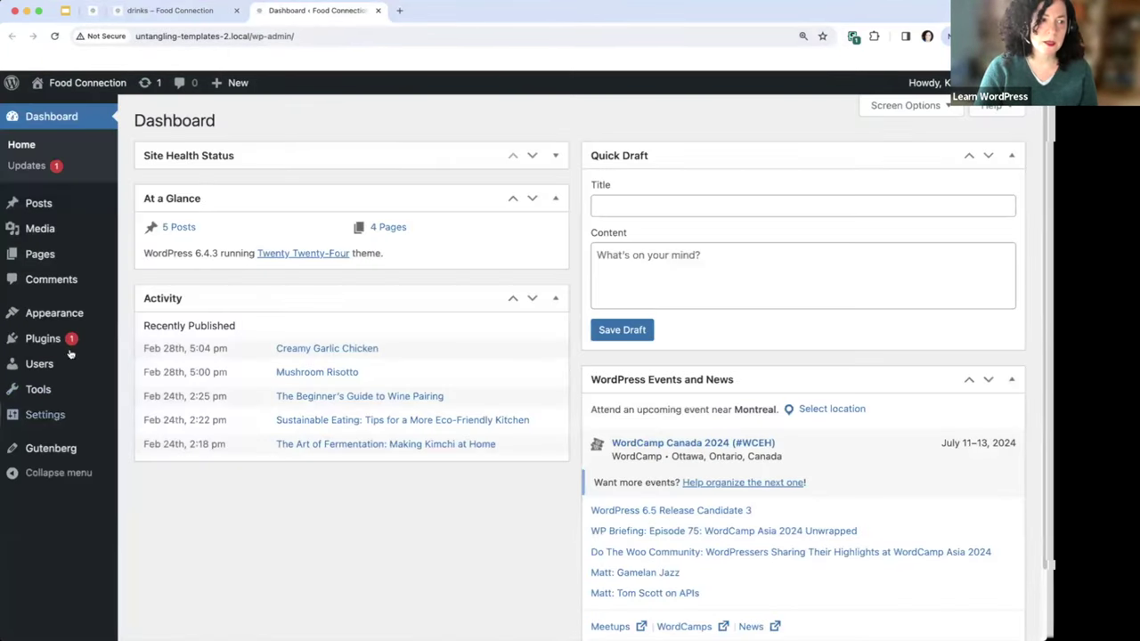
mouse_move(102, 313)
left_click(144, 336)
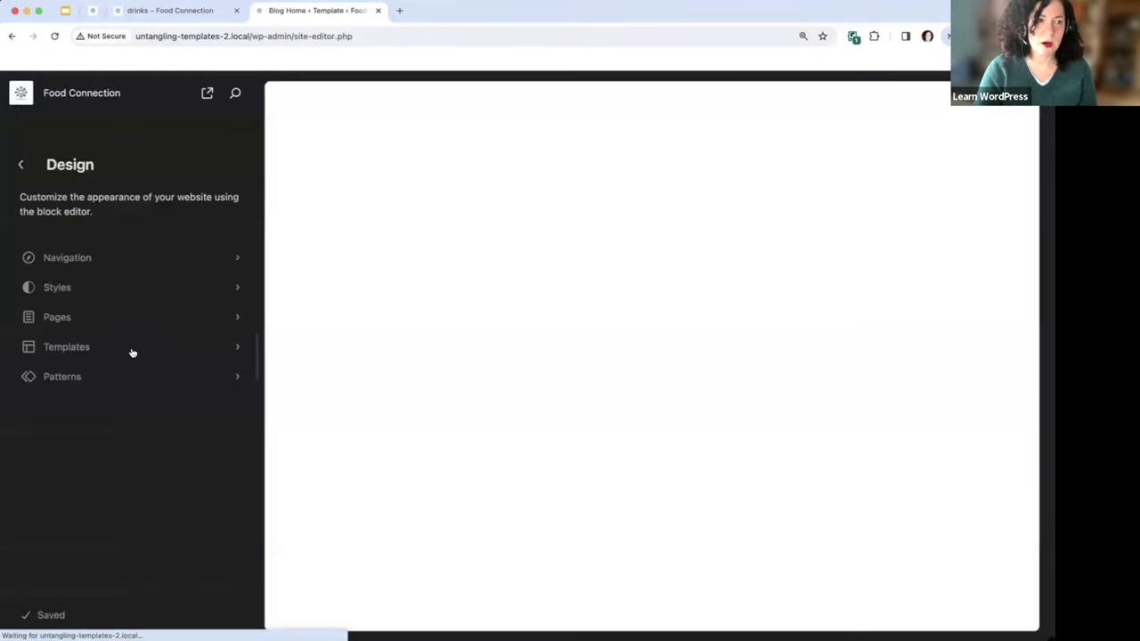
left_click(87, 346)
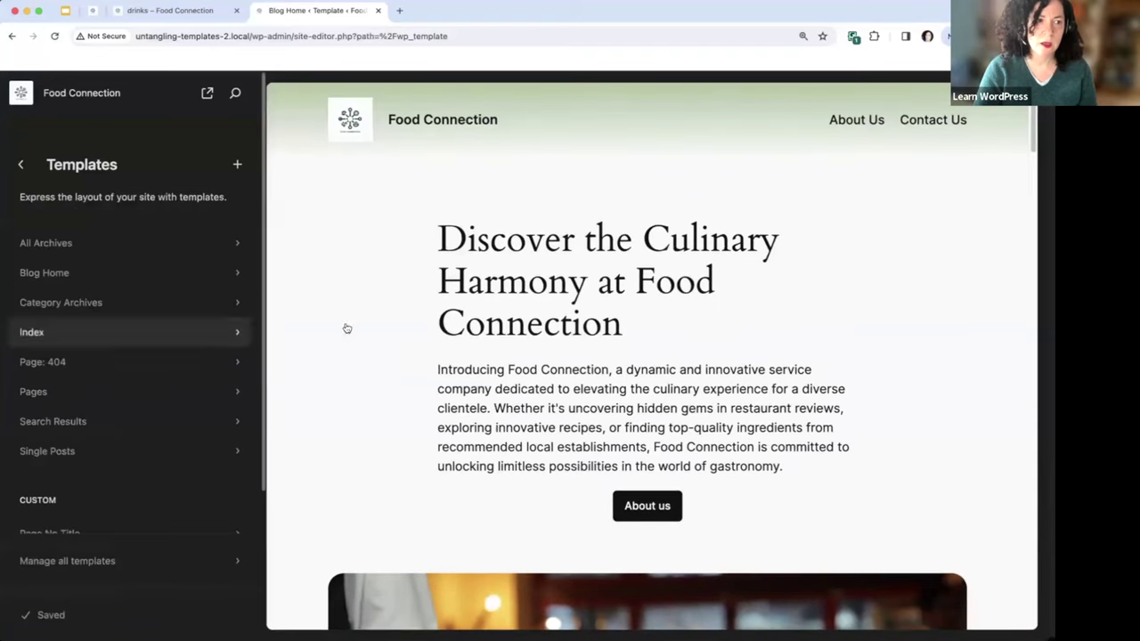
Step: View the Category Archives template and compare it with the live drinks category page
left_click(121, 307)
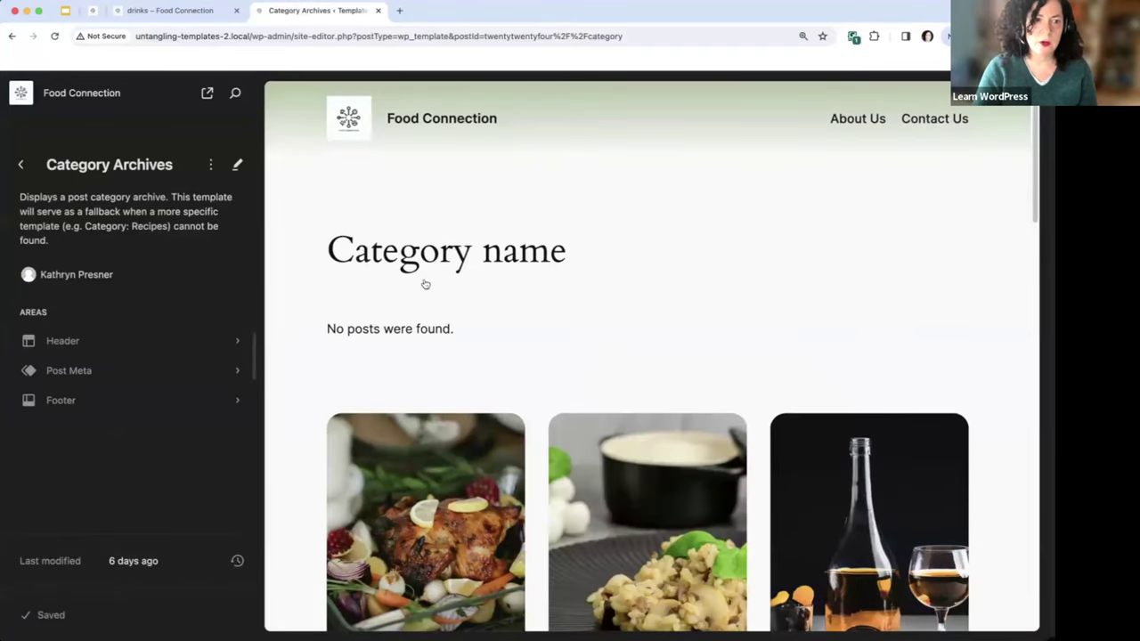
scroll(443, 295, "down", 3)
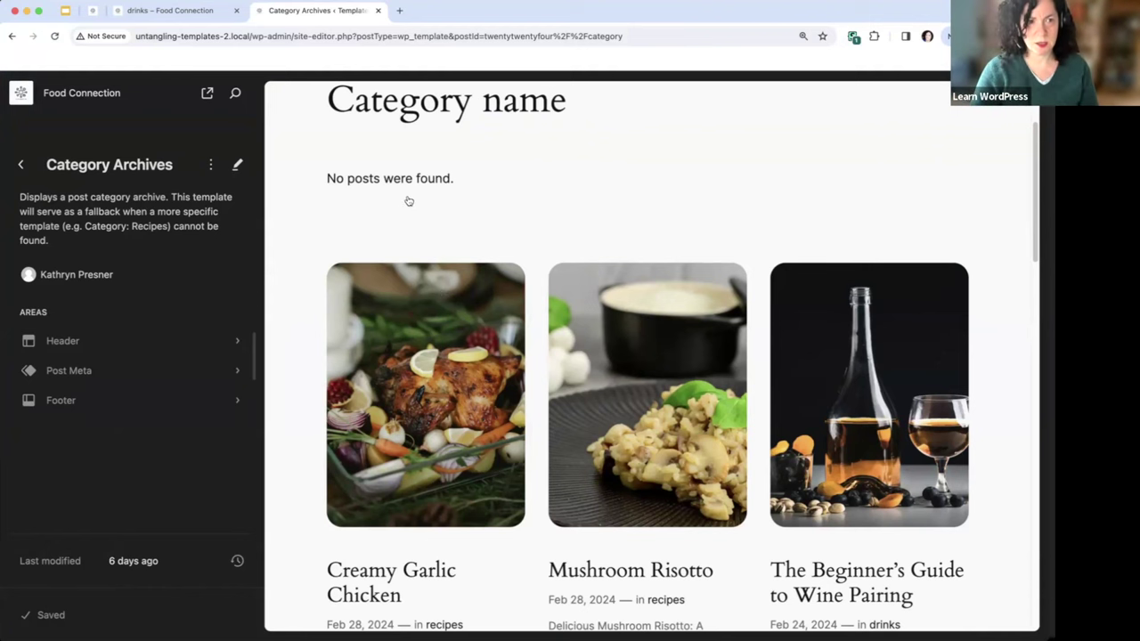
scroll(410, 196, "up", 3)
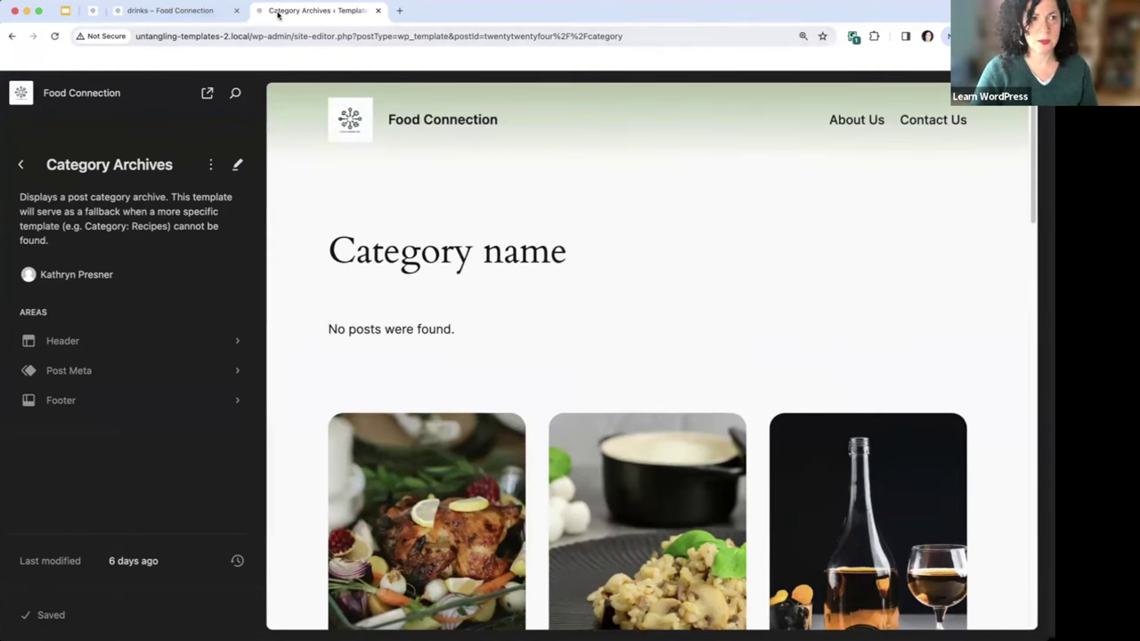
left_click(178, 16)
left_click(276, 15)
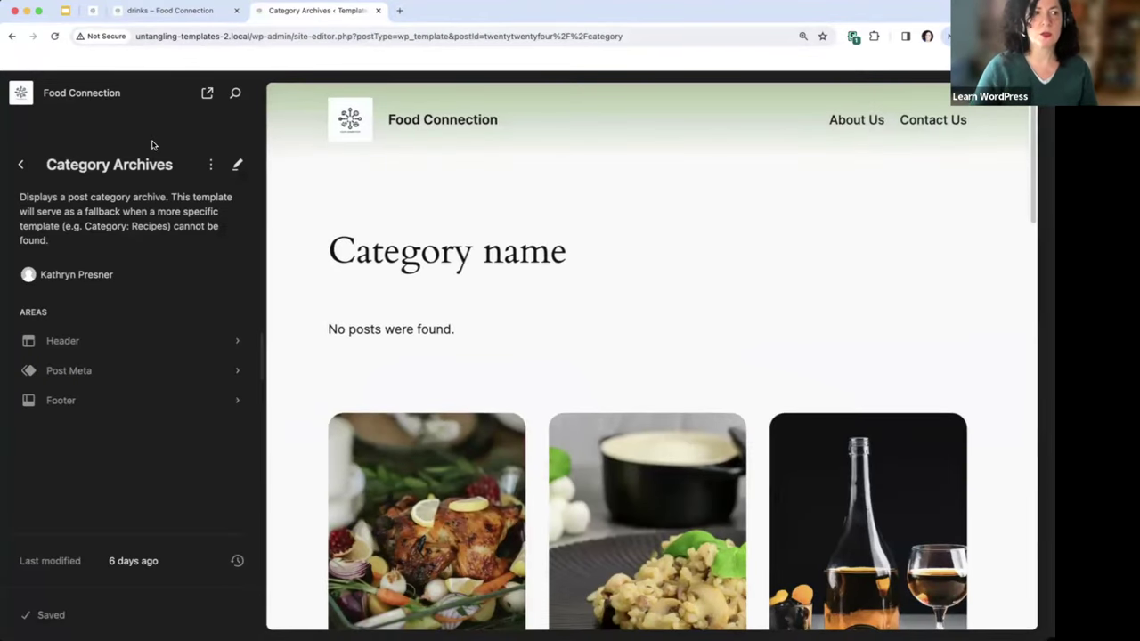
left_click(176, 12)
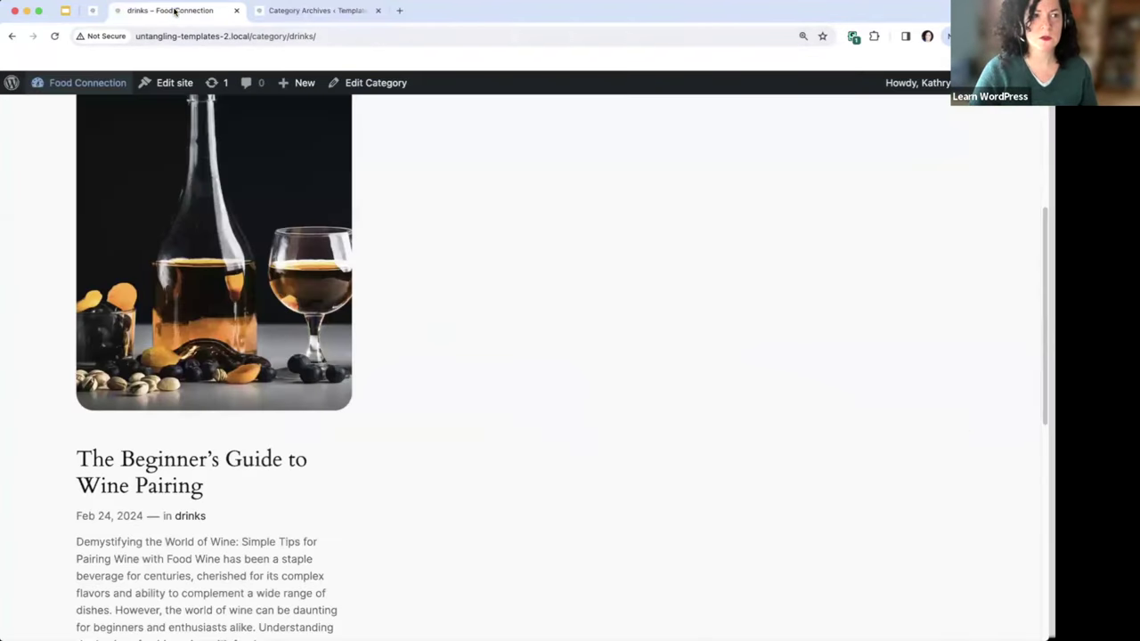
Step: Compare the Category Archives template in the site editor with the published drinks category page
left_click(321, 11)
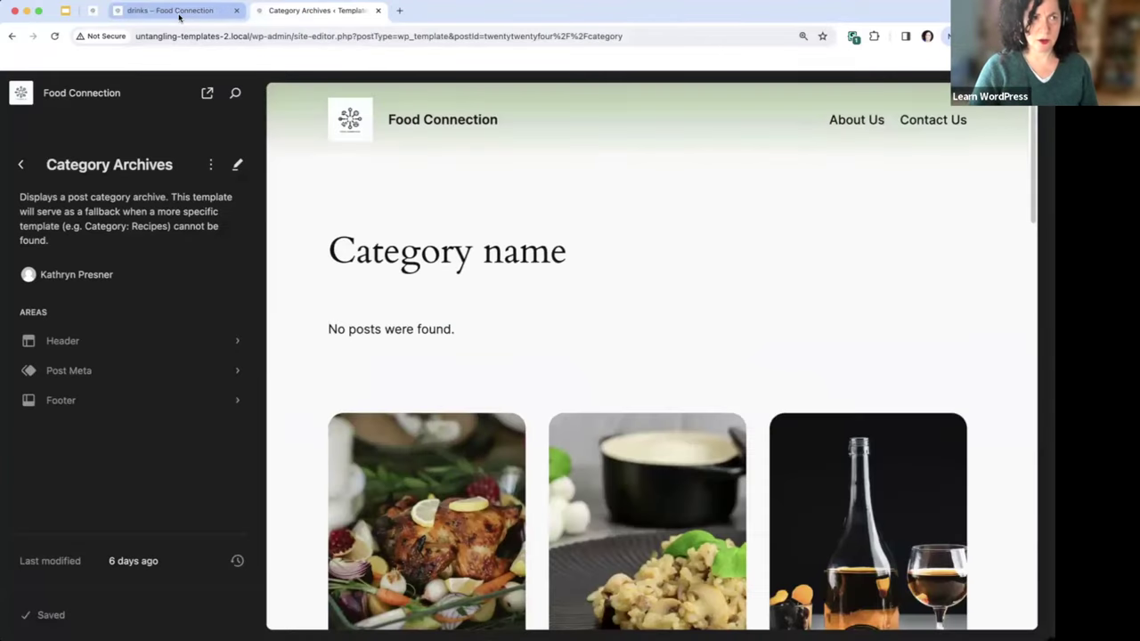
left_click(180, 12)
scroll(268, 187, "up", 5)
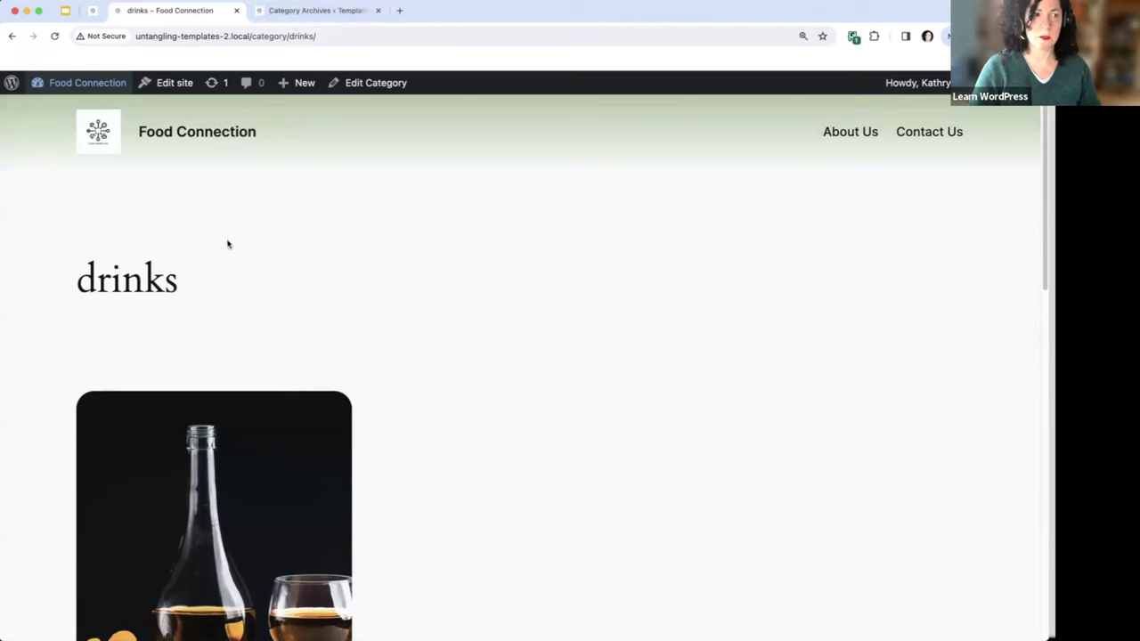
scroll(223, 237, "down", 1)
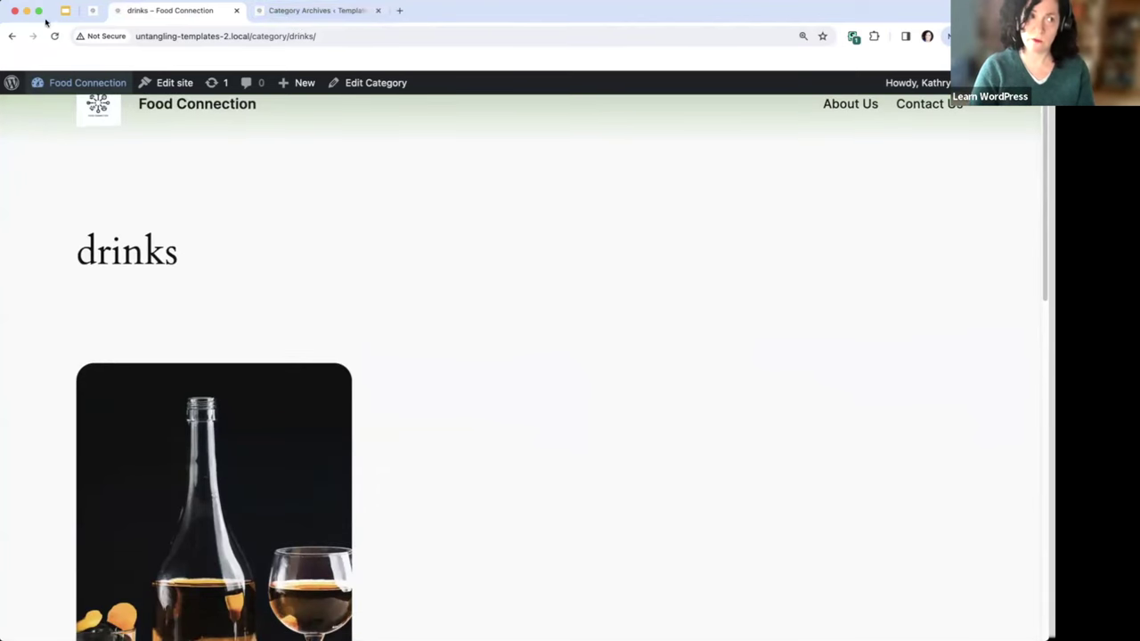
Step: Undo the removal of the Query Loop in the All Archives template and save the template
left_click(94, 11)
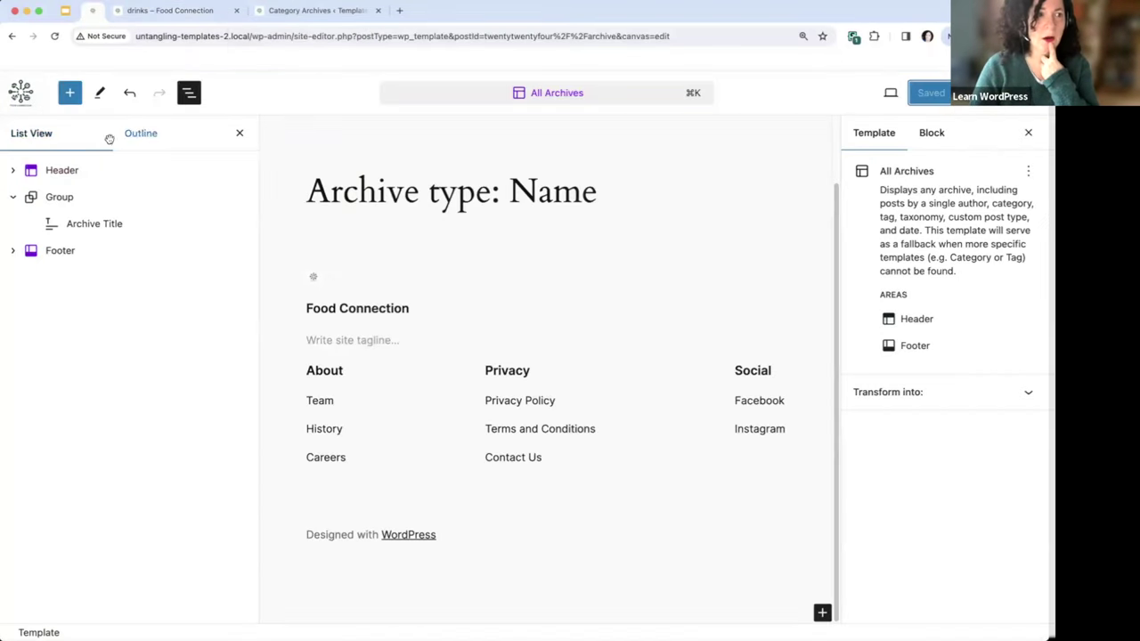
left_click(130, 96)
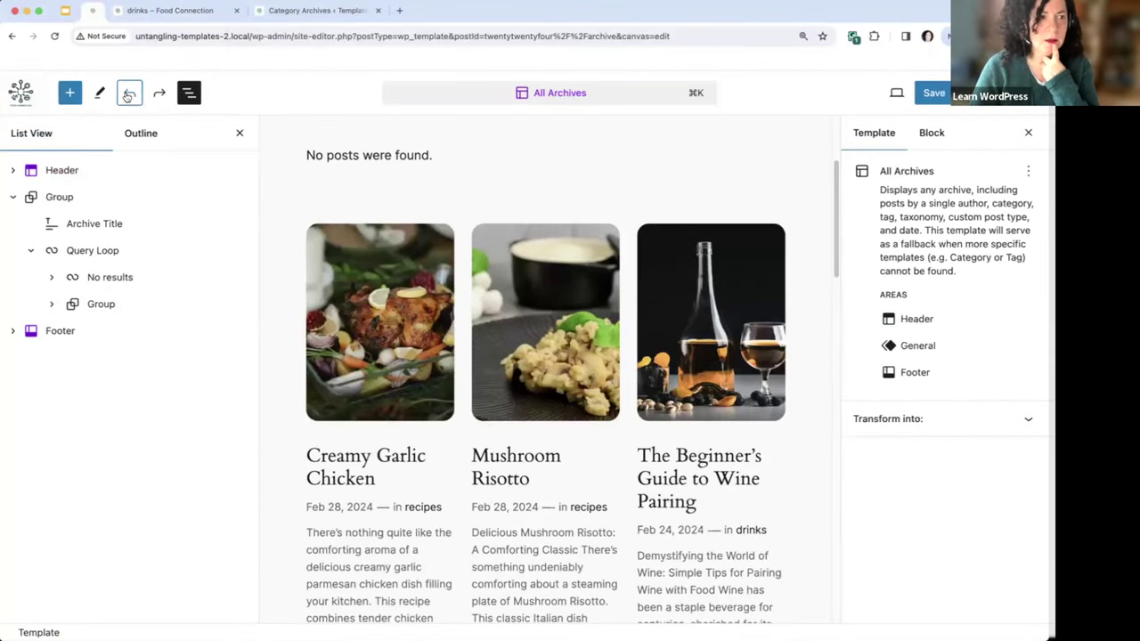
left_click(932, 94)
left_click(916, 96)
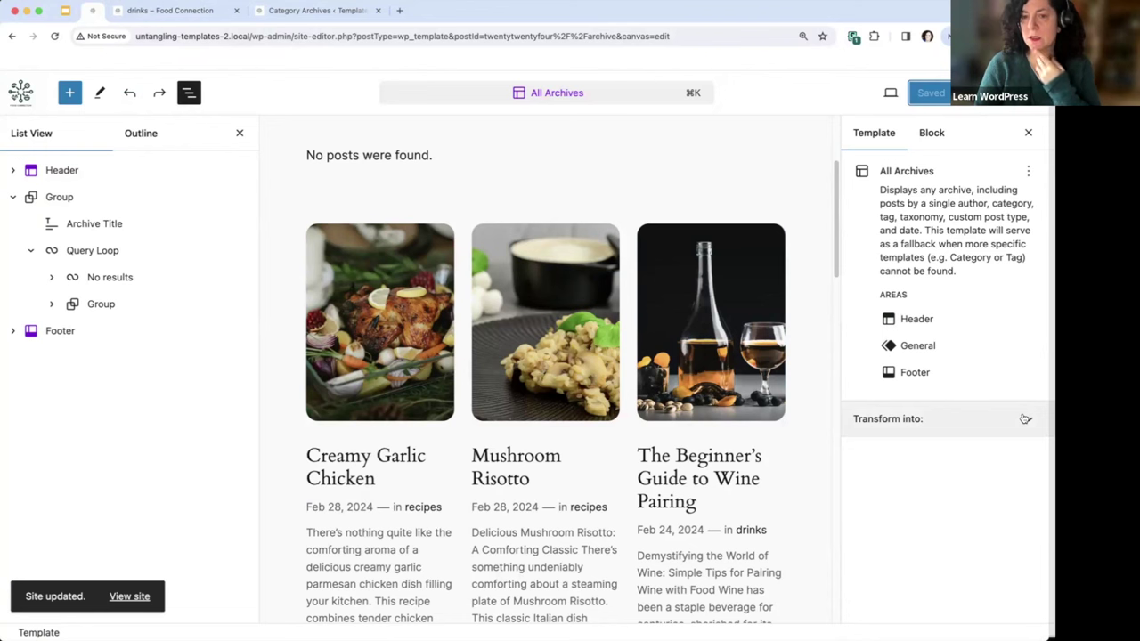
Step: Examine the Featured Image block's settings and the All Archives template's description
left_click(931, 132)
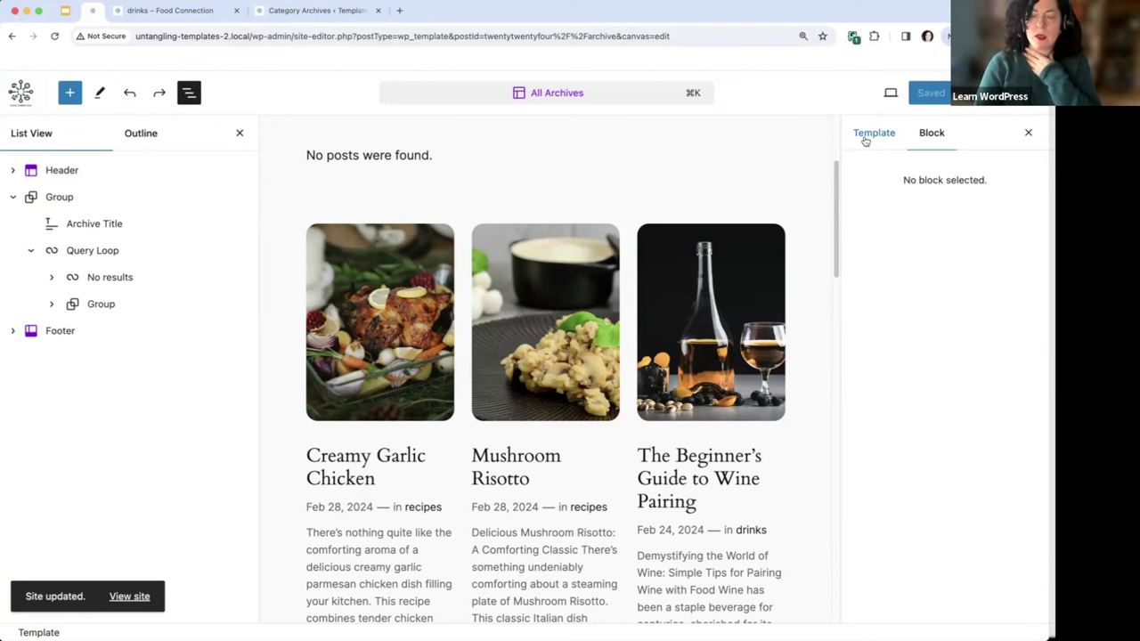
left_click(873, 140)
left_click(931, 138)
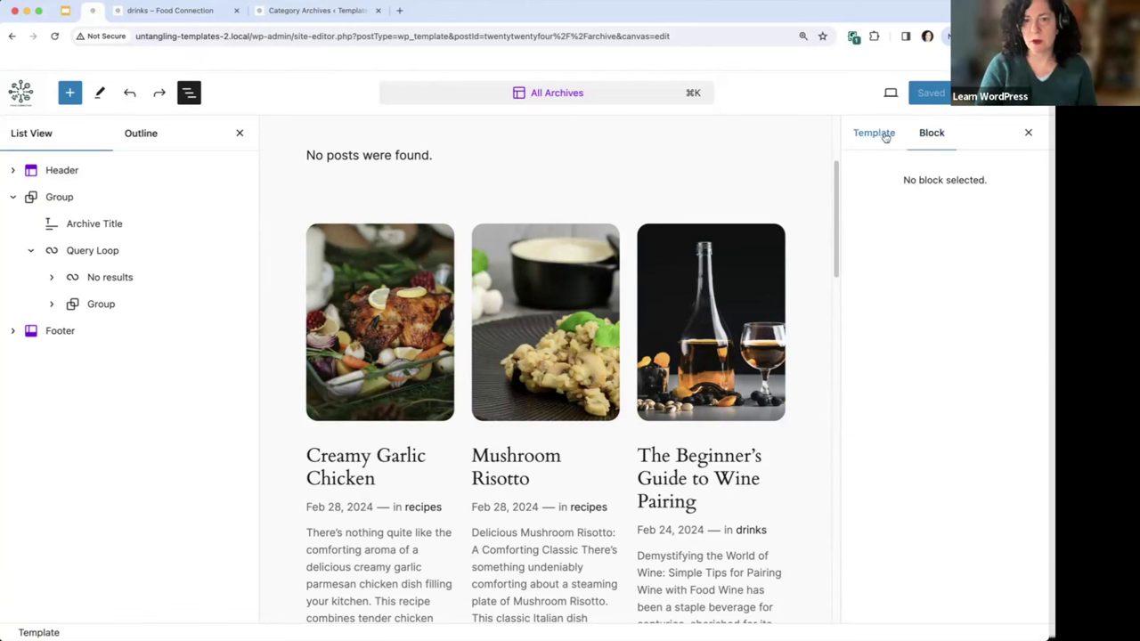
left_click(341, 256)
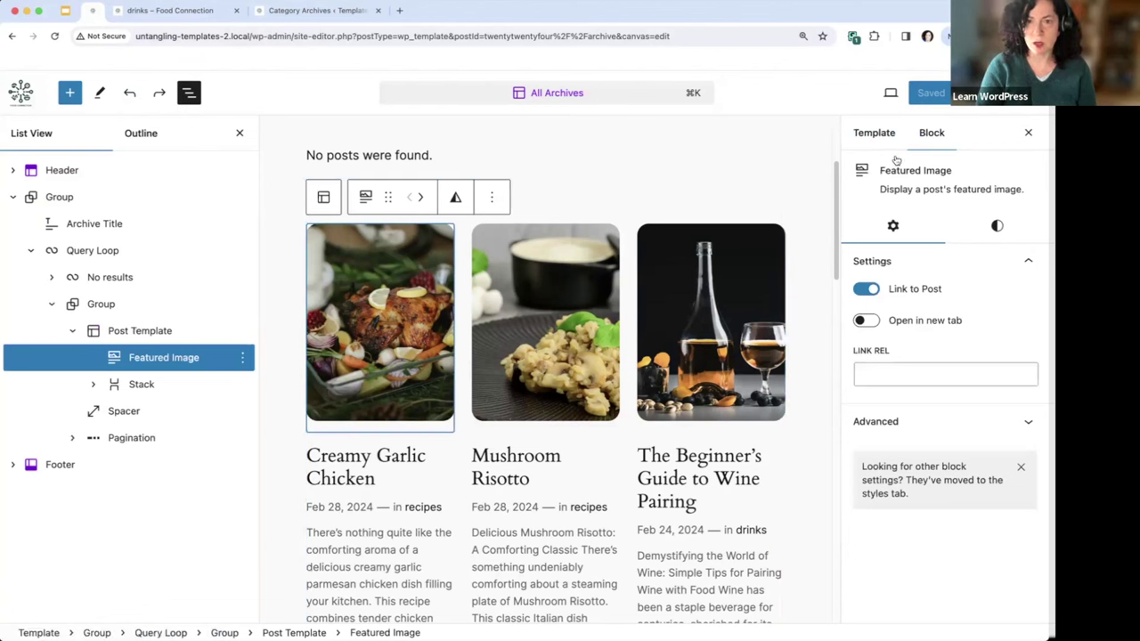
left_click(875, 135)
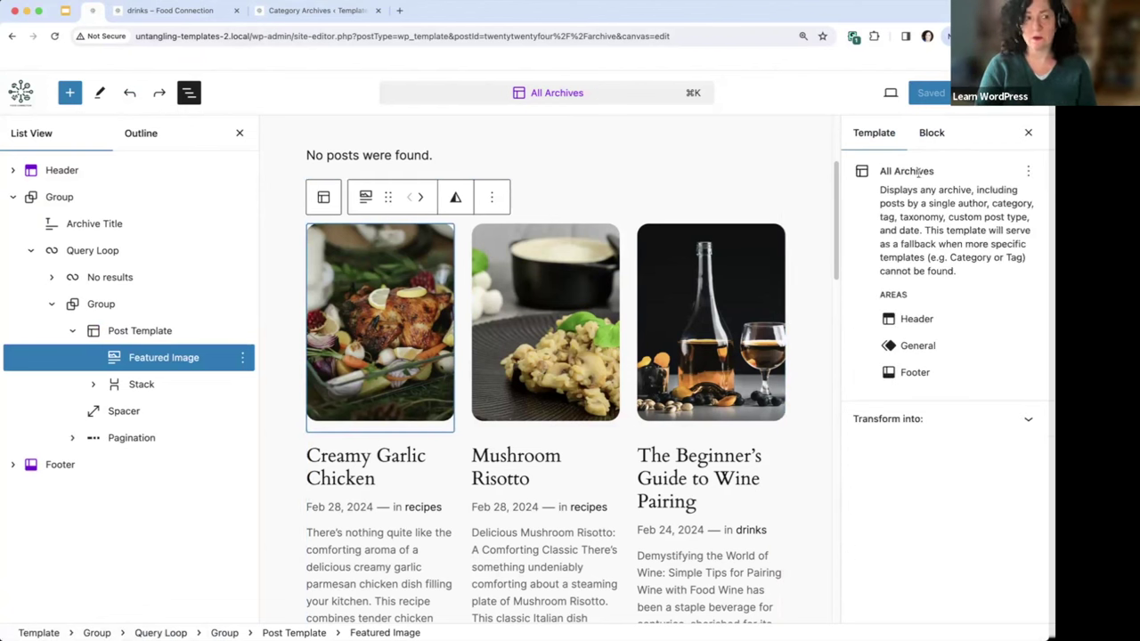
left_click_drag(881, 190, 964, 274)
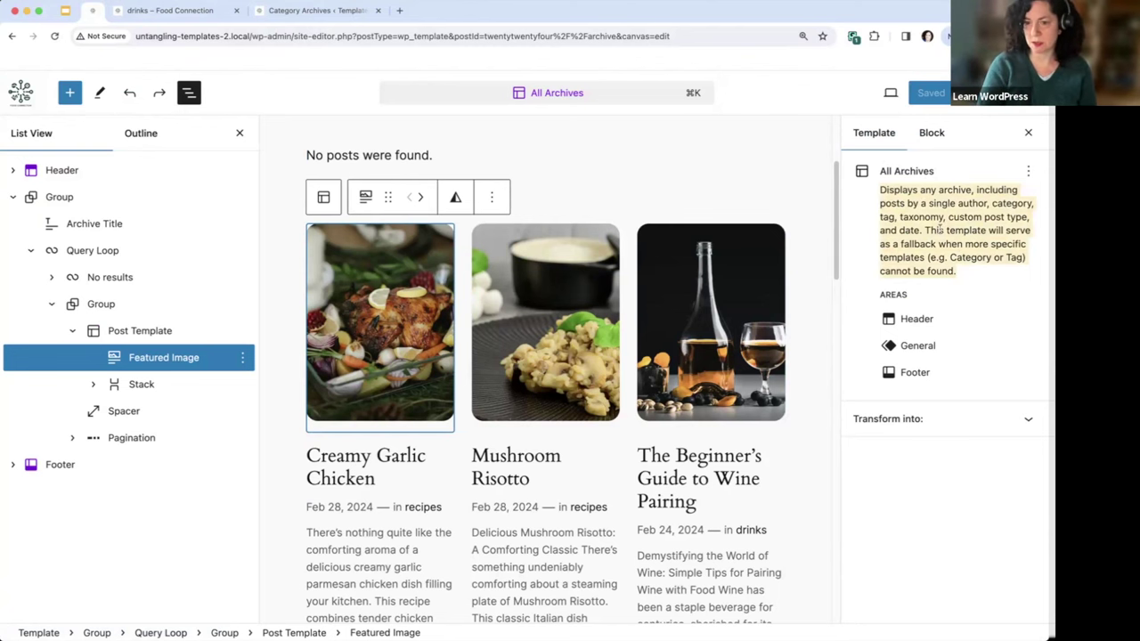
Step: Transform the All Archives template into the predefined single-column pattern with large featured images
left_click(1008, 419)
scroll(980, 417, "down", 3)
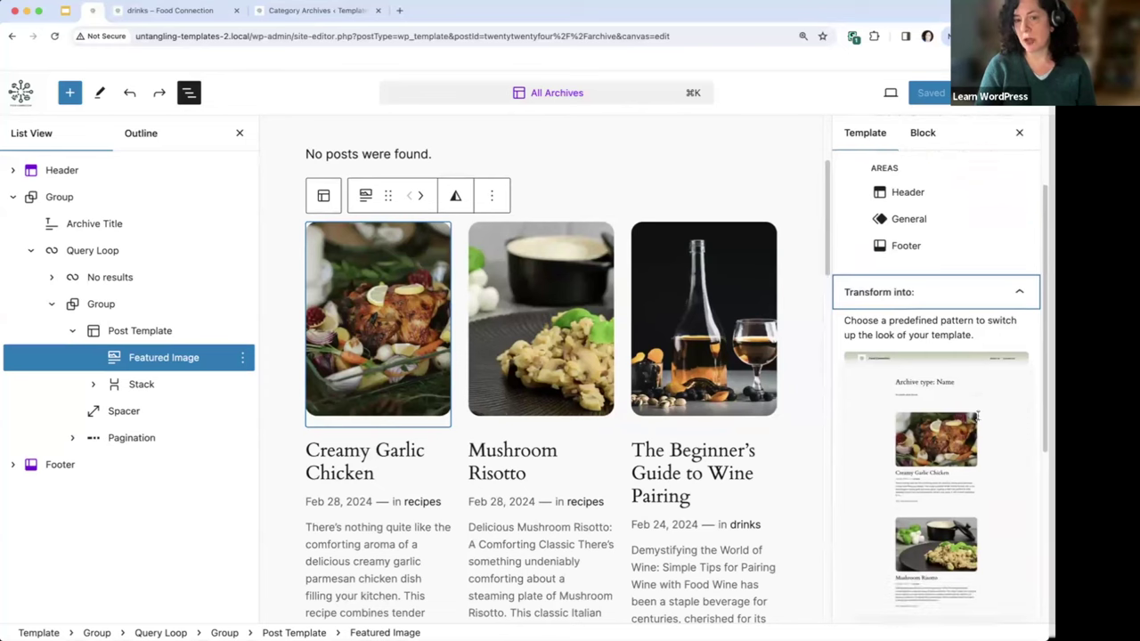
scroll(978, 415, "down", 1)
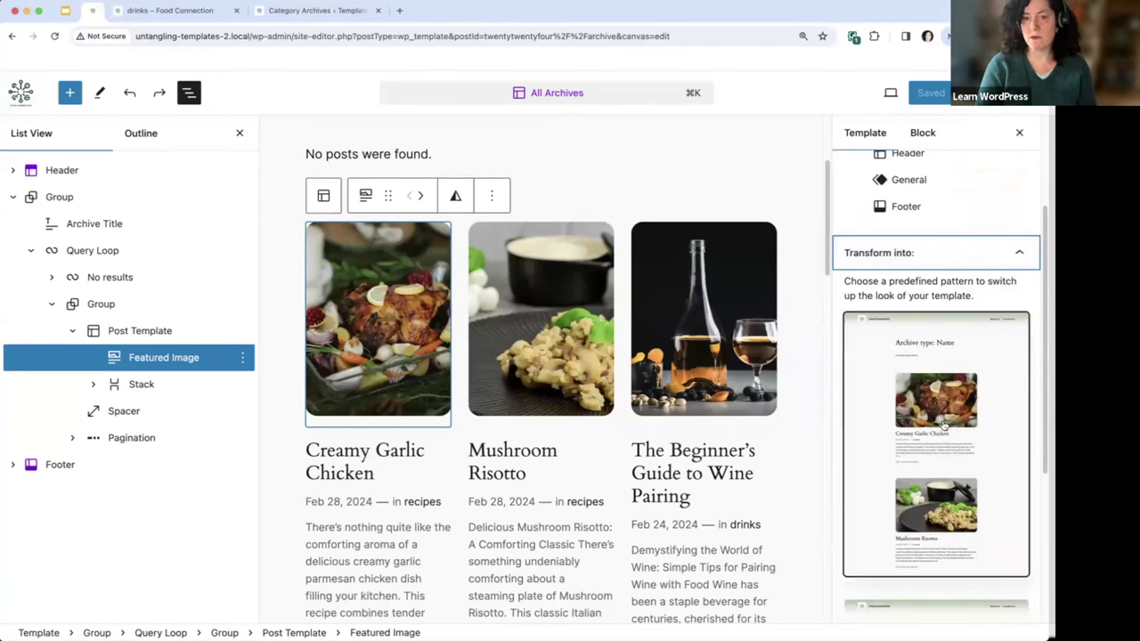
scroll(945, 425, "down", 6)
scroll(945, 425, "down", 1)
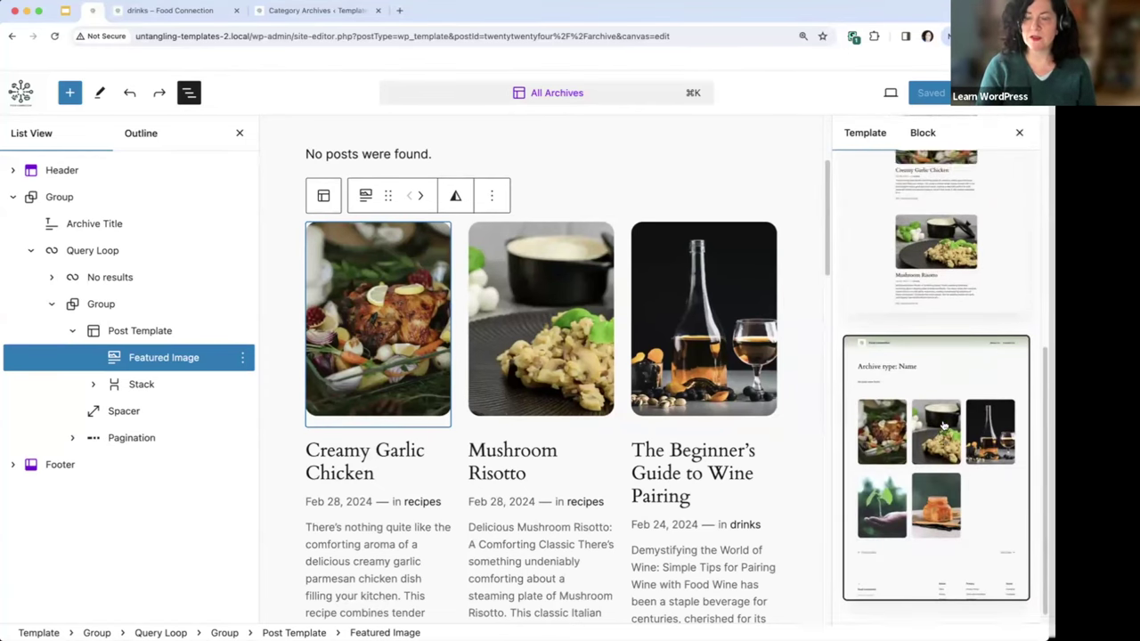
scroll(917, 357, "up", 7)
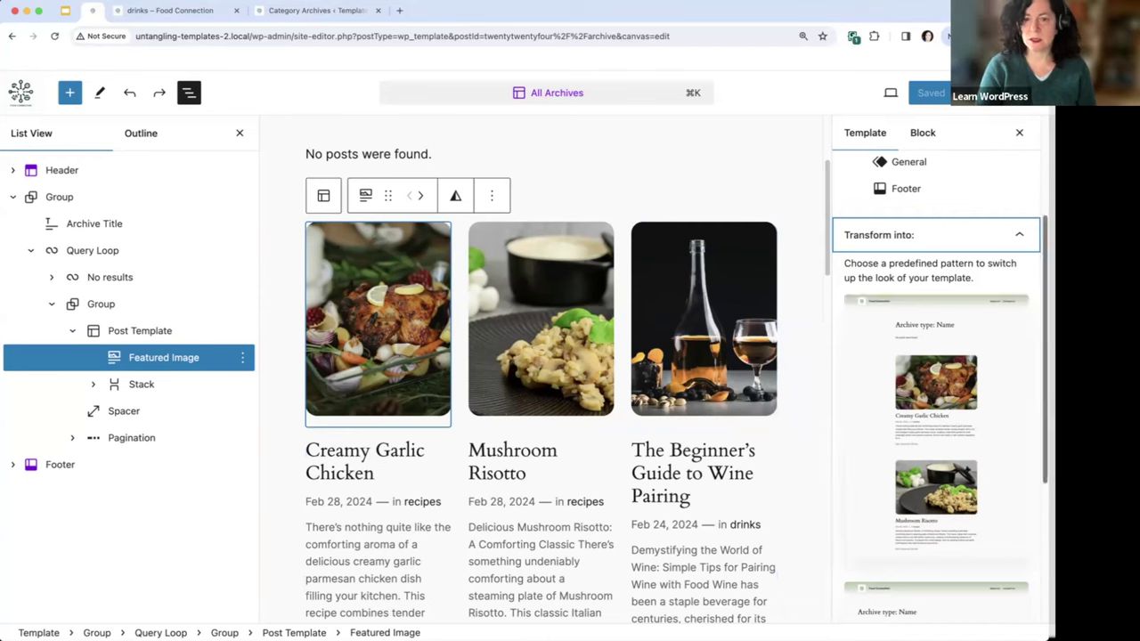
scroll(940, 390, "down", 1)
left_click(940, 390)
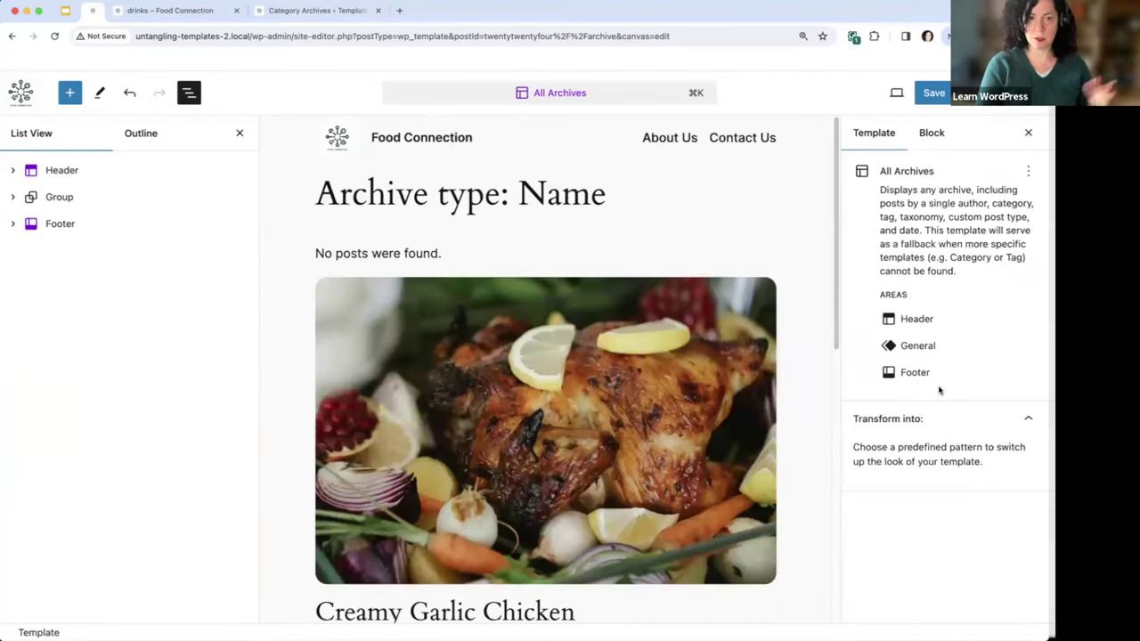
Step: Check the new single-column post layout and save the All Archives template
scroll(471, 338, "down", 15)
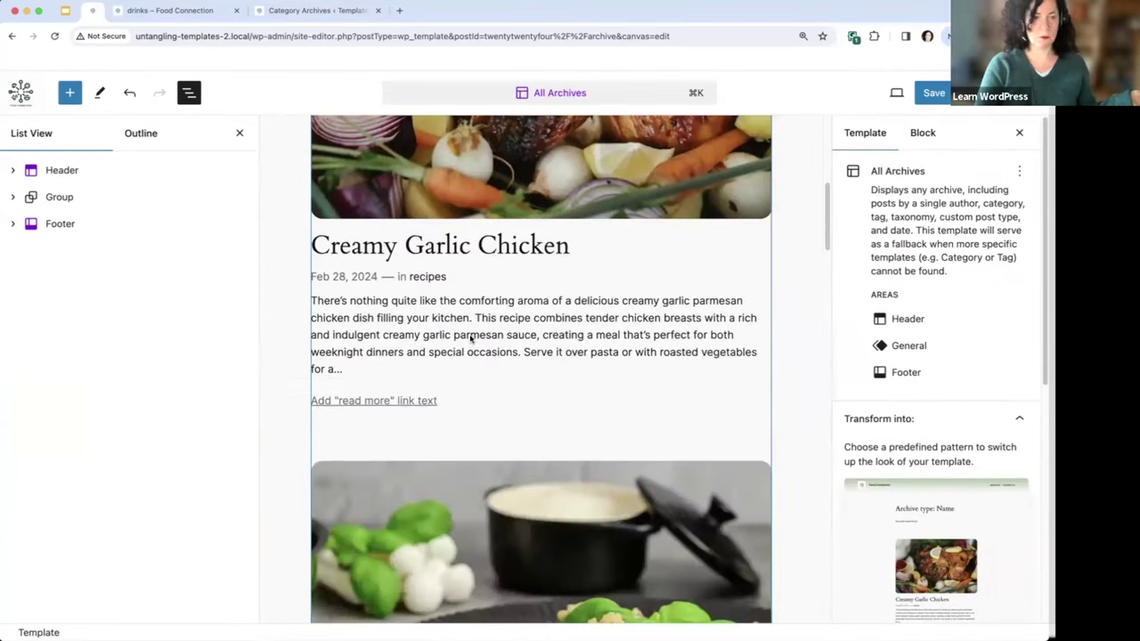
scroll(470, 339, "down", 10)
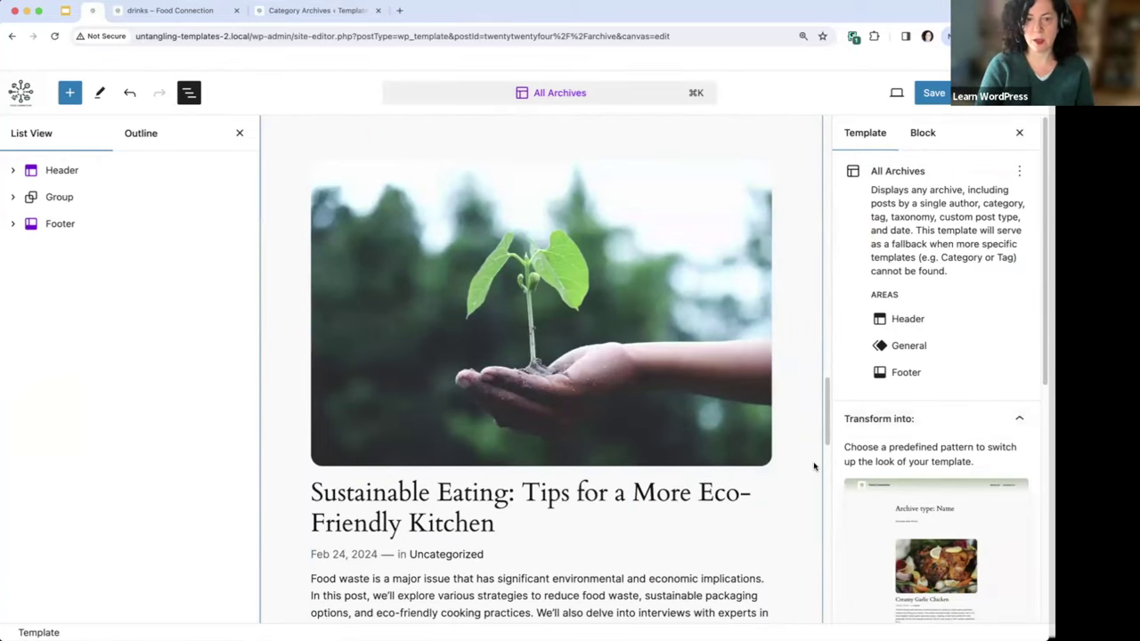
scroll(974, 473, "down", 2)
scroll(974, 477, "down", 2)
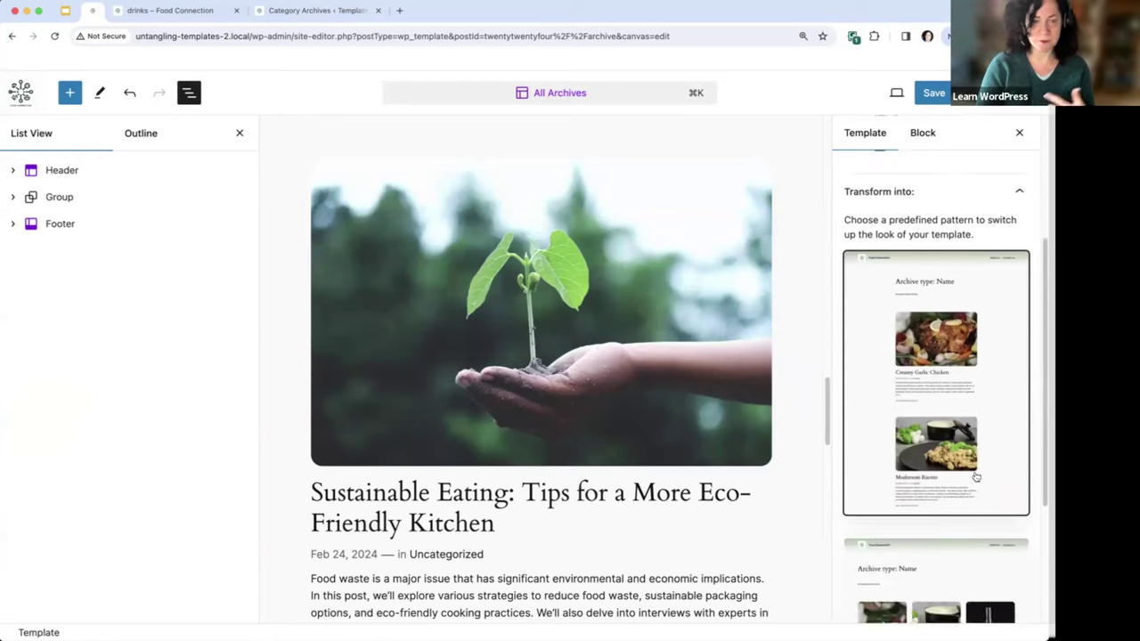
scroll(974, 473, "up", 5)
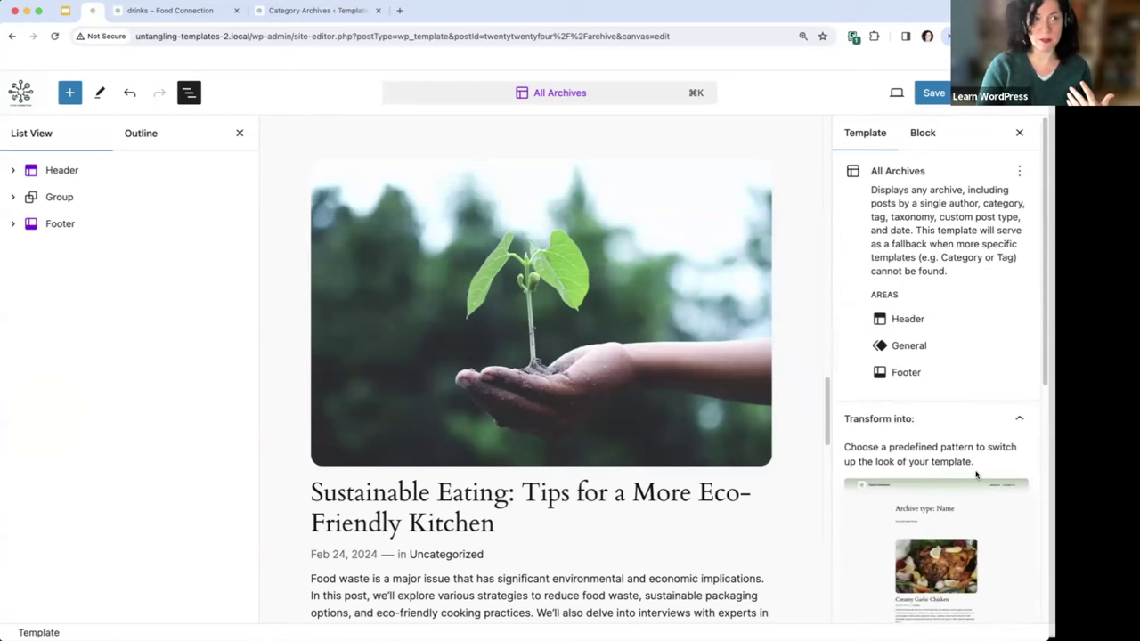
left_click(935, 95)
left_click(910, 96)
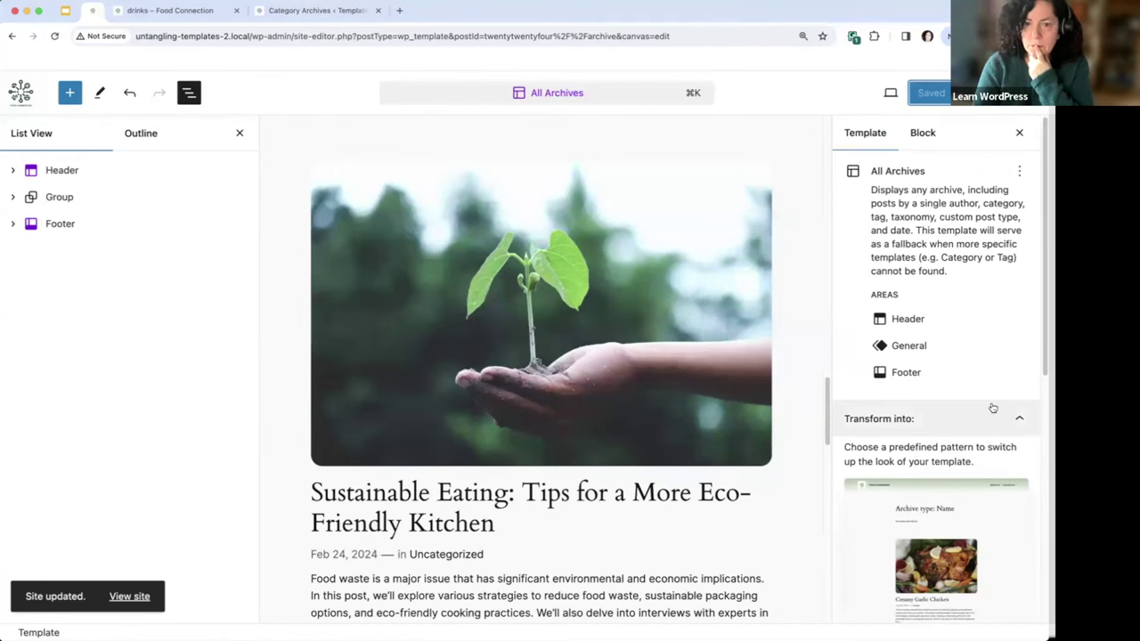
Step: View the revision comparison of the All Archives template and return to the template editor
scroll(992, 407, "down", 5)
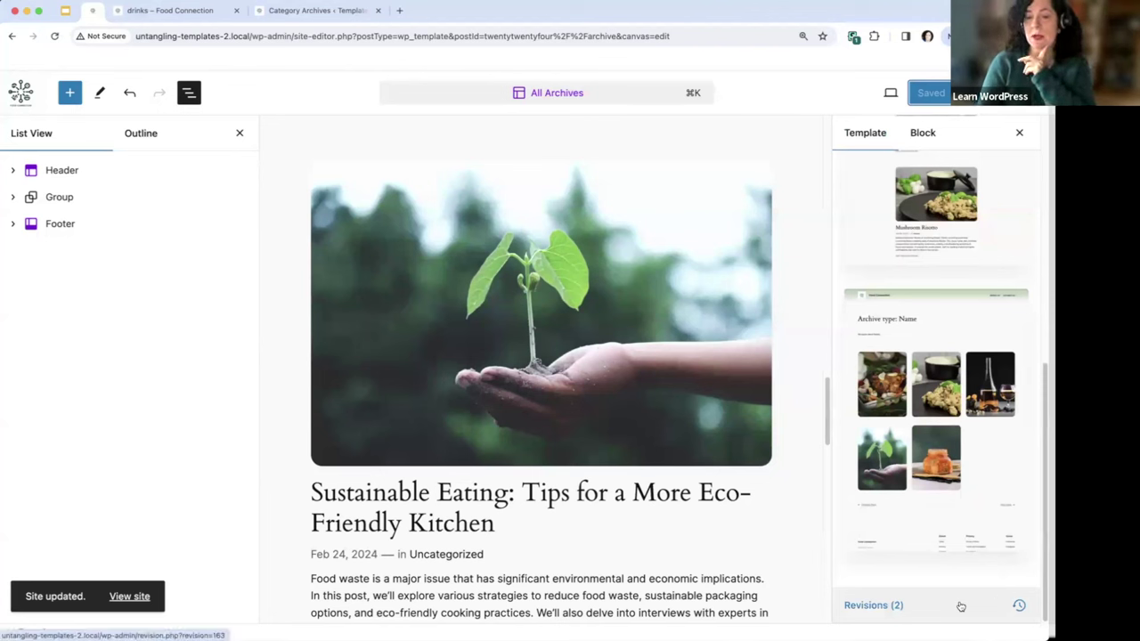
left_click(1018, 608)
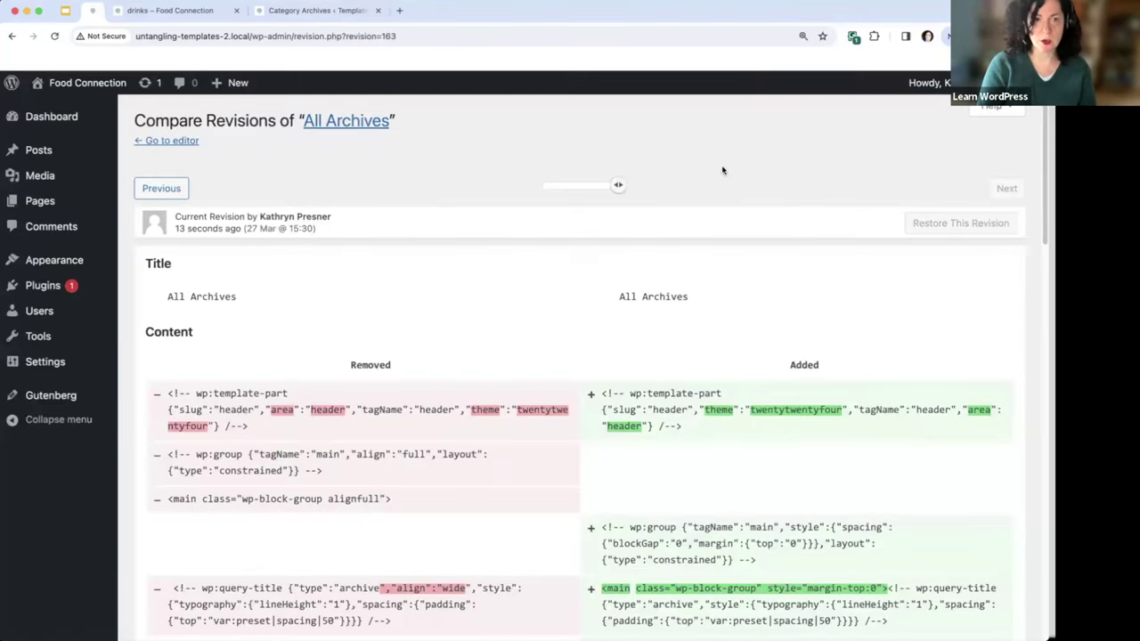
left_click(618, 185)
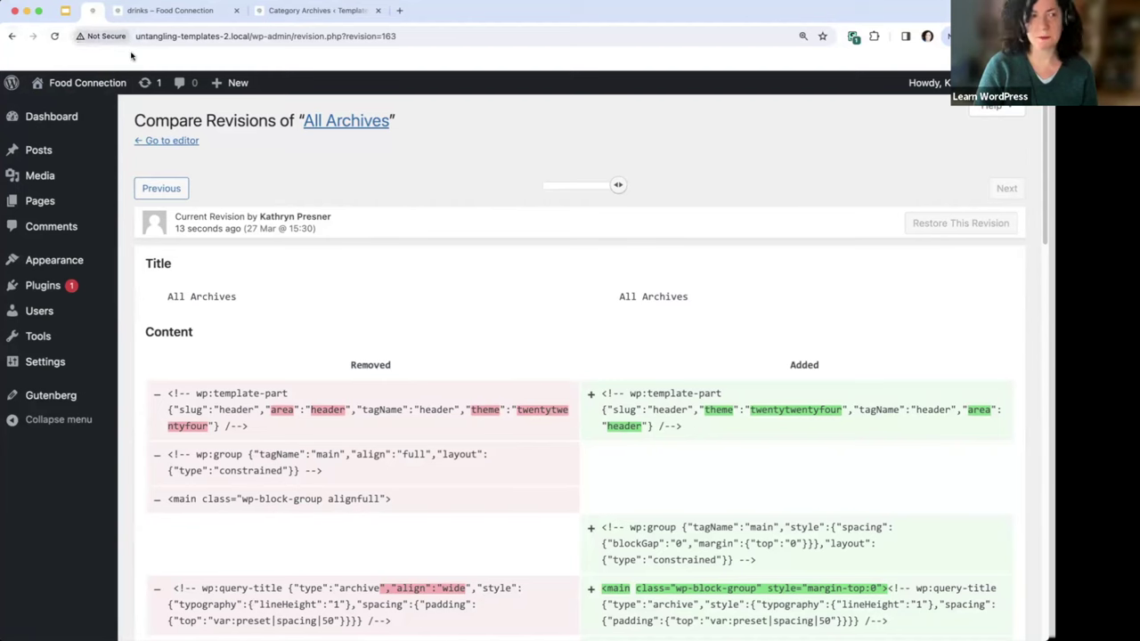
left_click(11, 38)
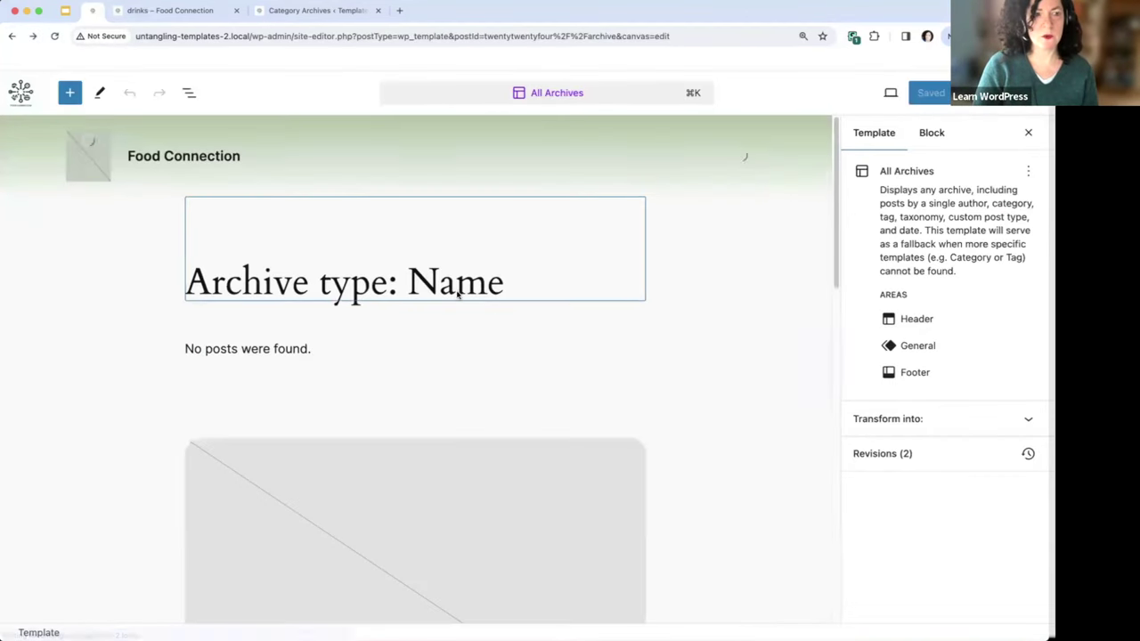
Step: Turn off showing the archive type in the Archive Title block of the All Archives template
left_click(488, 254)
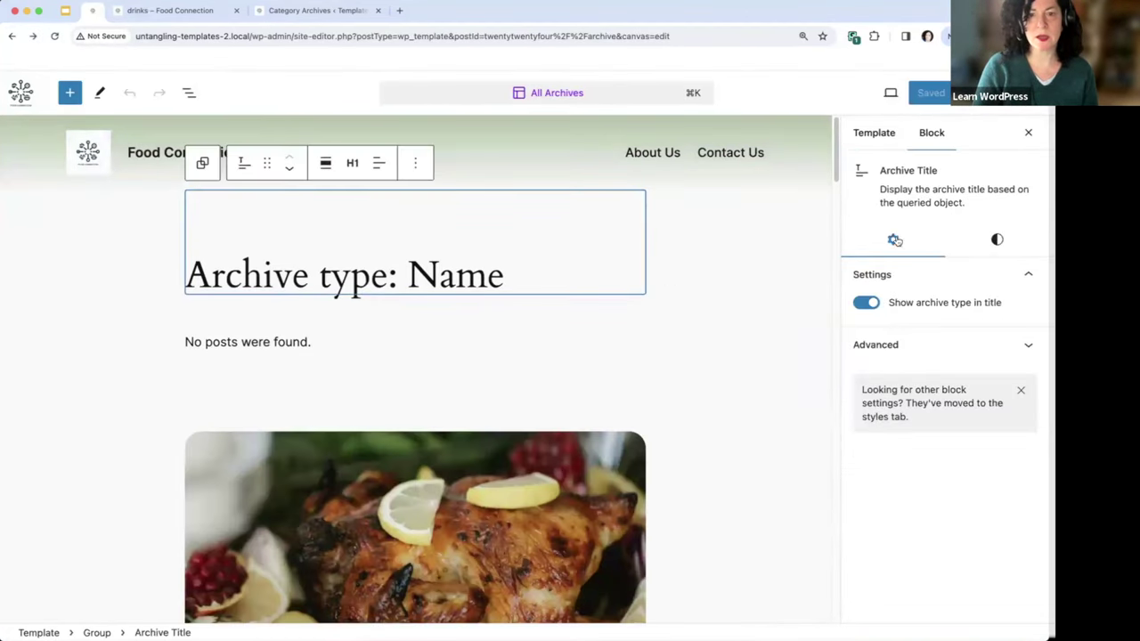
left_click(882, 304)
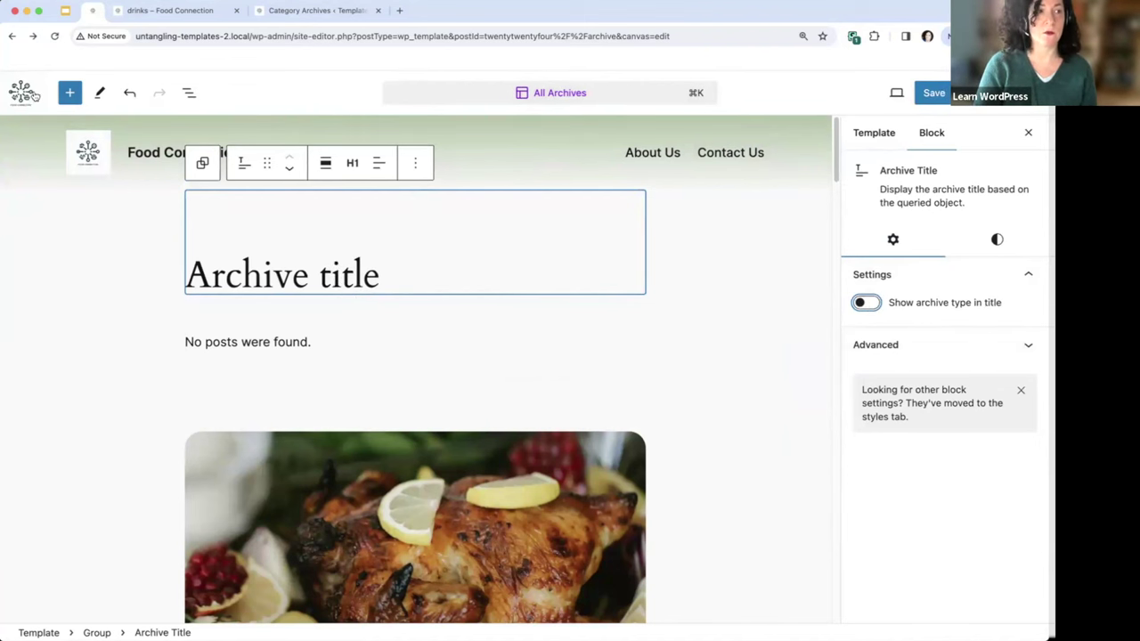
left_click(866, 304)
left_click(866, 304)
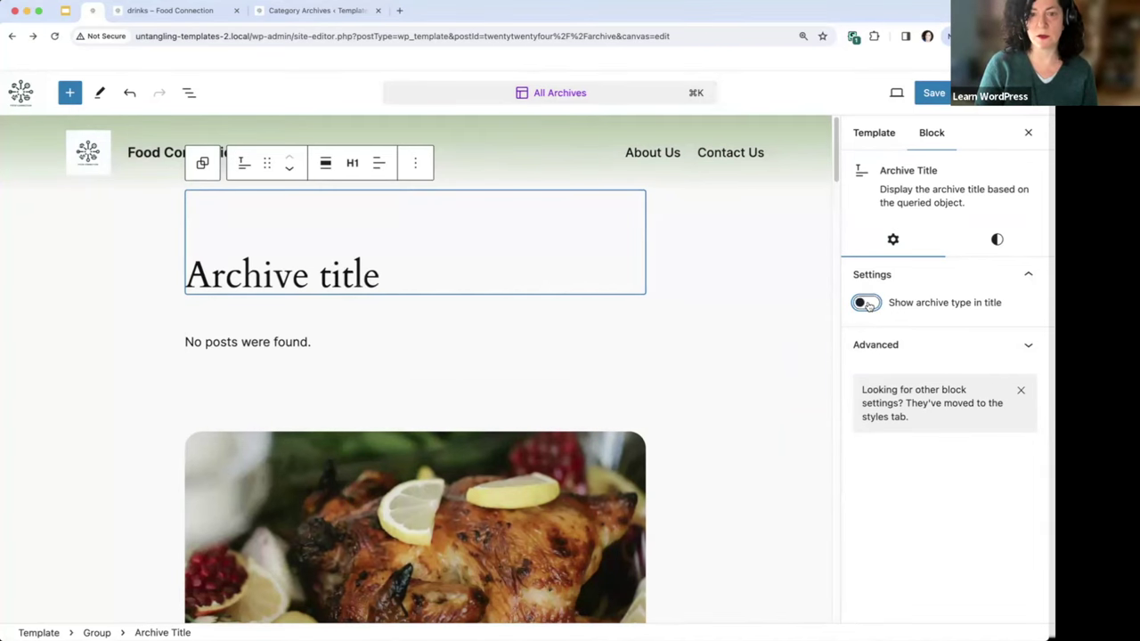
Step: Leave the All Archives template and open the Single Posts template for editing
left_click(25, 95)
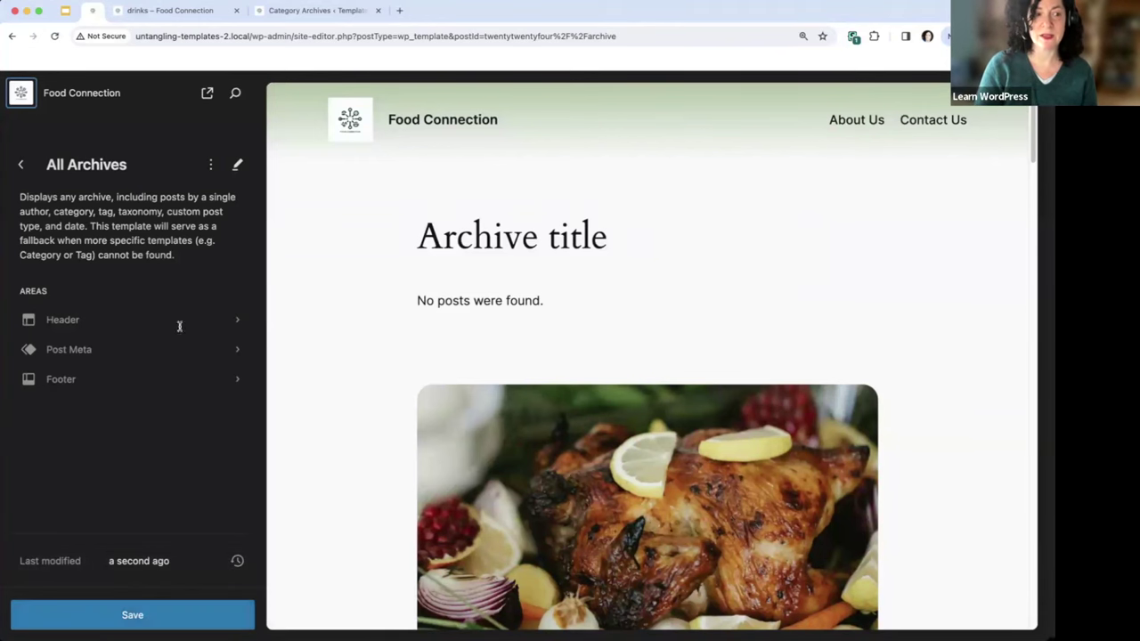
left_click(20, 164)
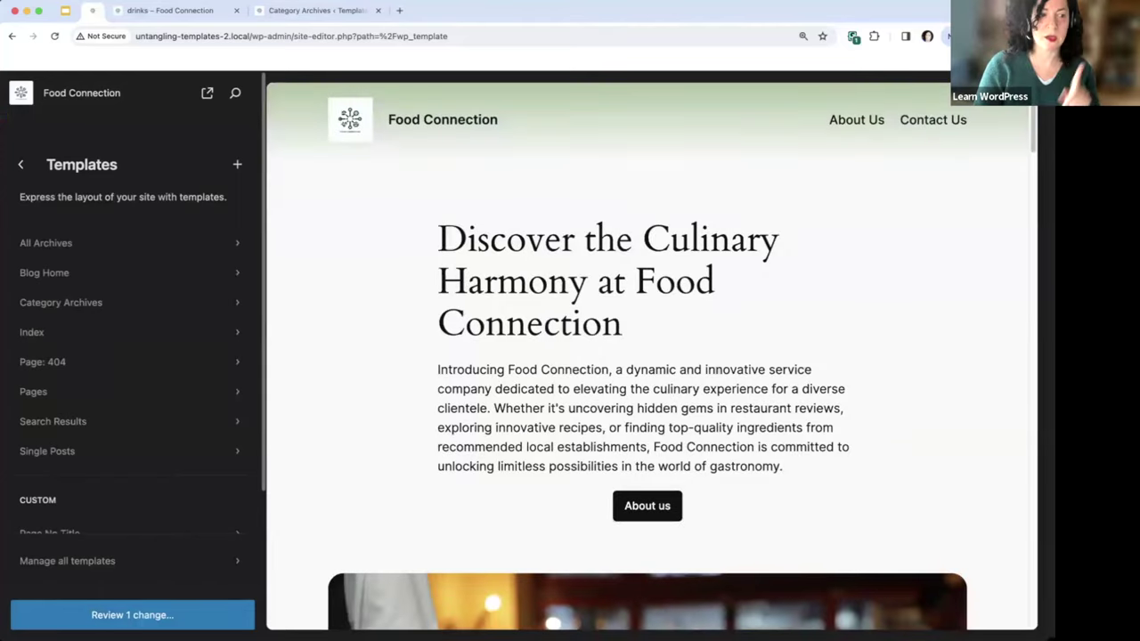
left_click(114, 462)
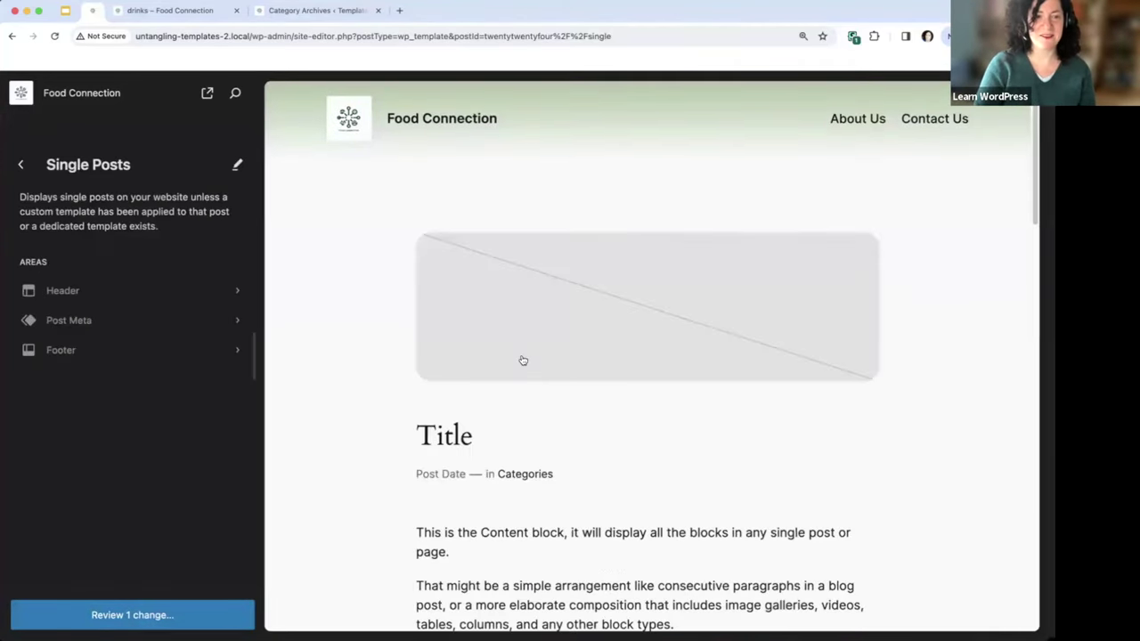
left_click(522, 359)
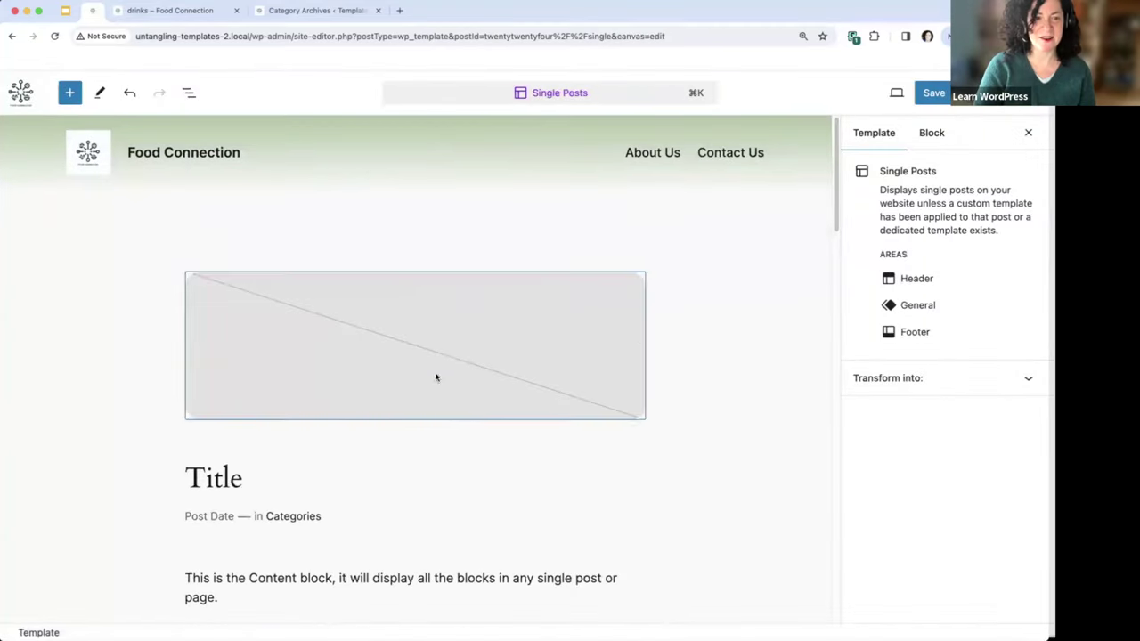
Step: Add an exclamation mark after the Categories block in the Single Posts template's post meta
left_click(203, 487)
left_click(311, 522)
left_click(318, 520)
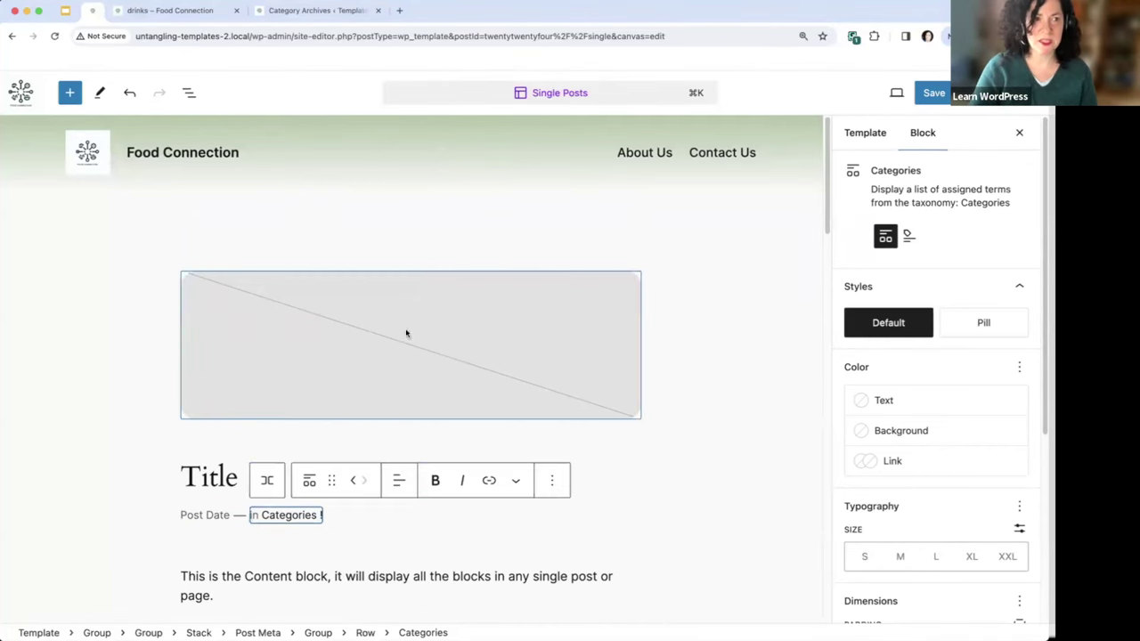
Step: Leave the Single Posts editing view, review the pending changes, and save both the All Archives template and the Post Meta template part
left_click(18, 103)
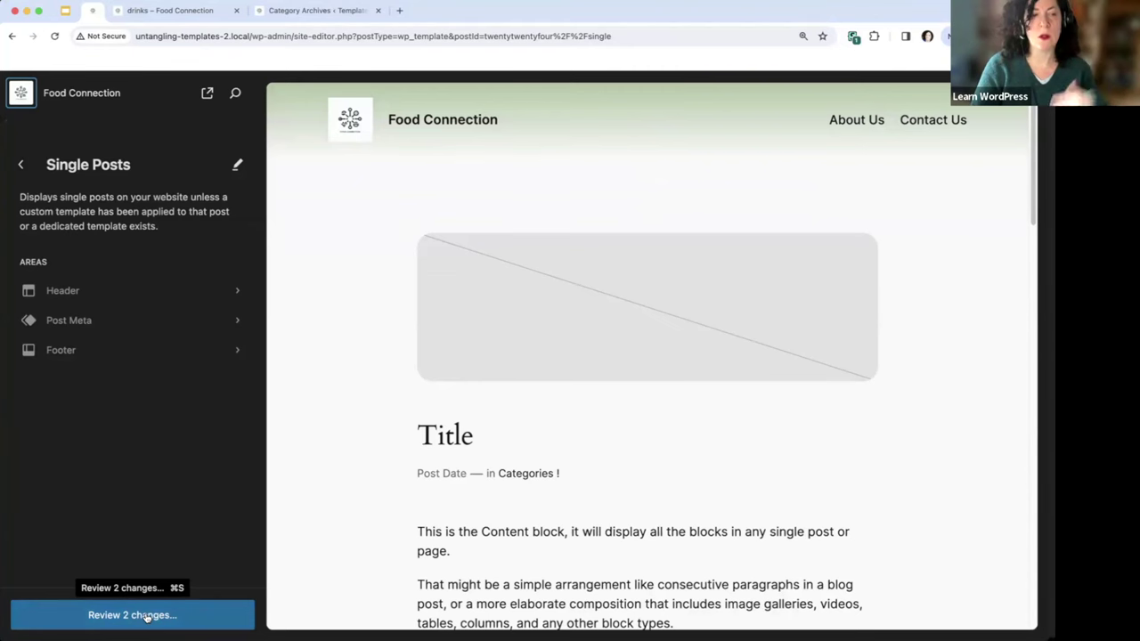
left_click(144, 616)
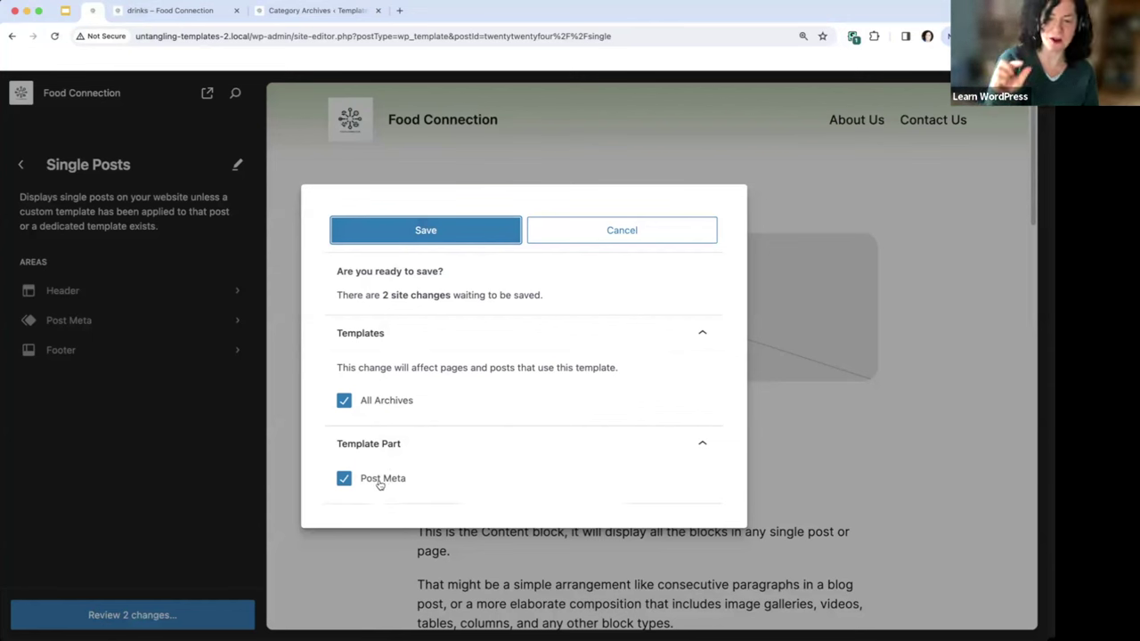
left_click(466, 235)
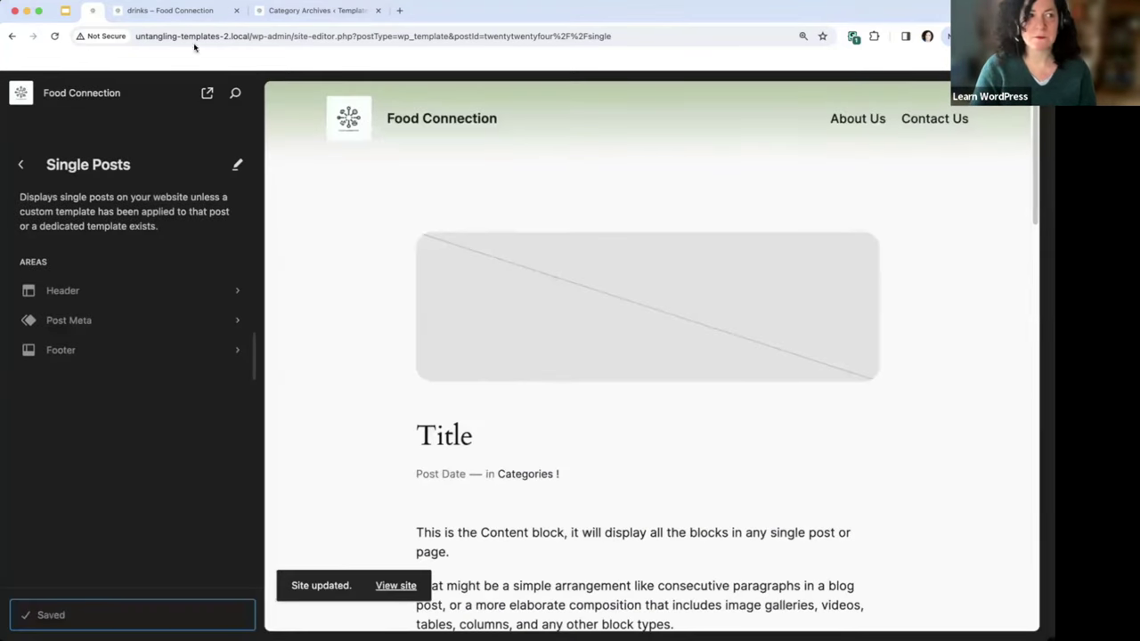
Step: Switch to the Google Slides presentation and advance to the "Demo: New Template Type" slide
left_click(65, 11)
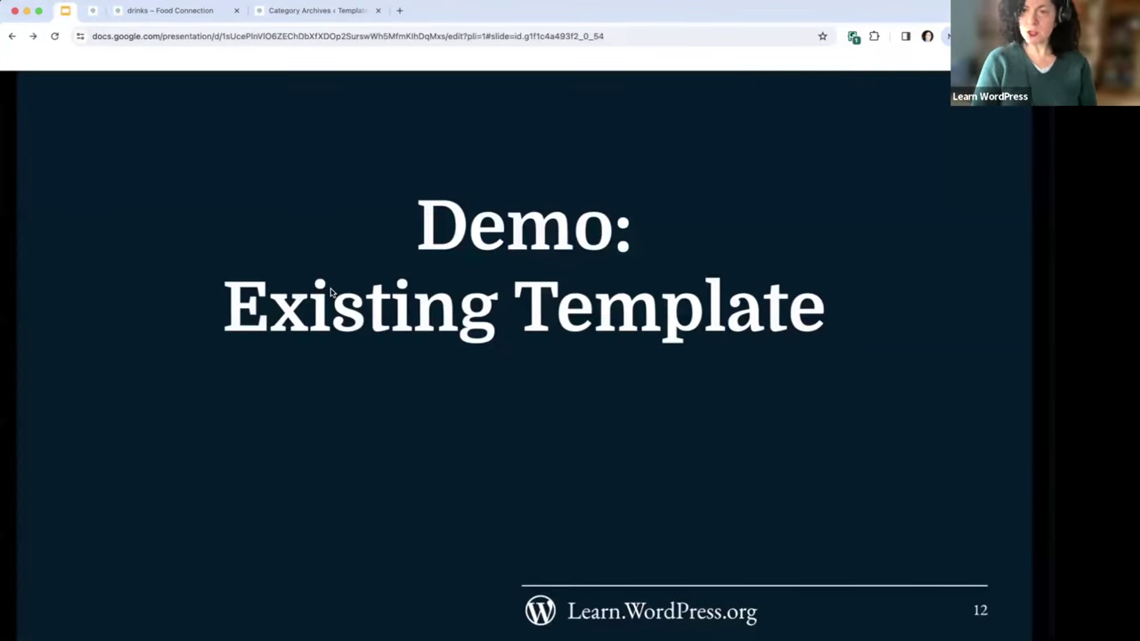
key("Right")
key("Left")
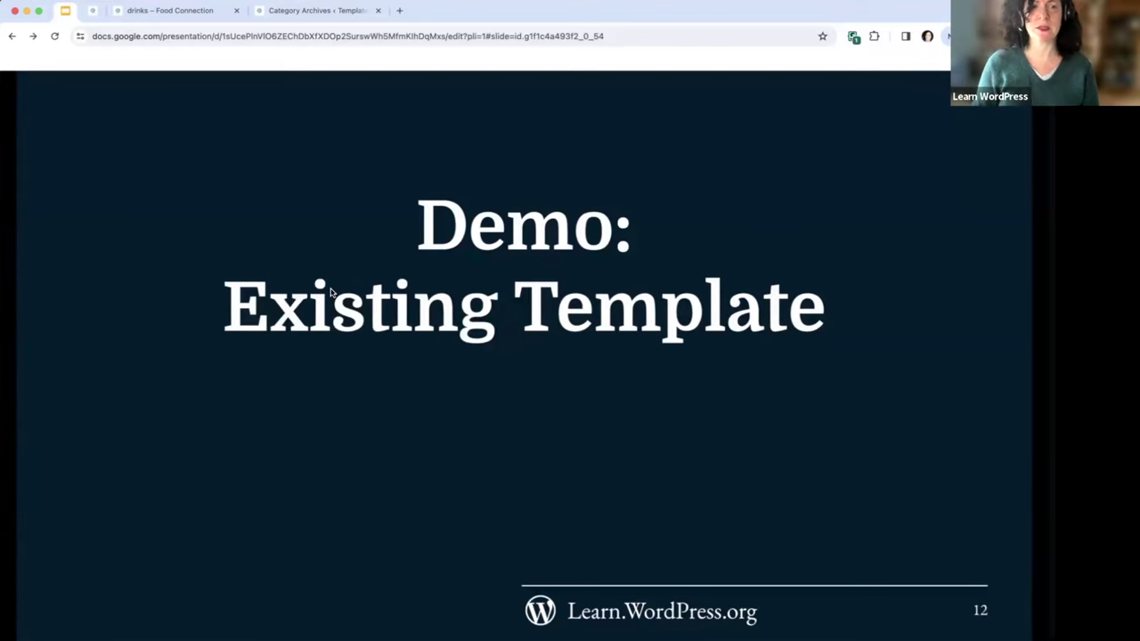
key("Right")
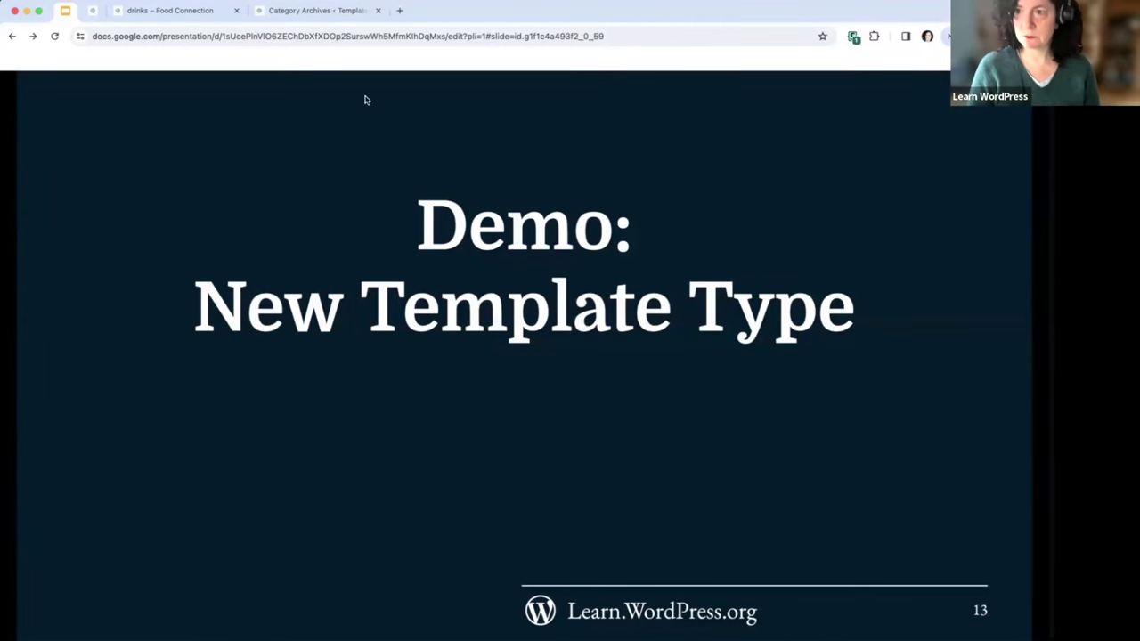
Step: Switch back to the WordPress site editor, look through the templates, and open the management list of all templates
left_click(100, 13)
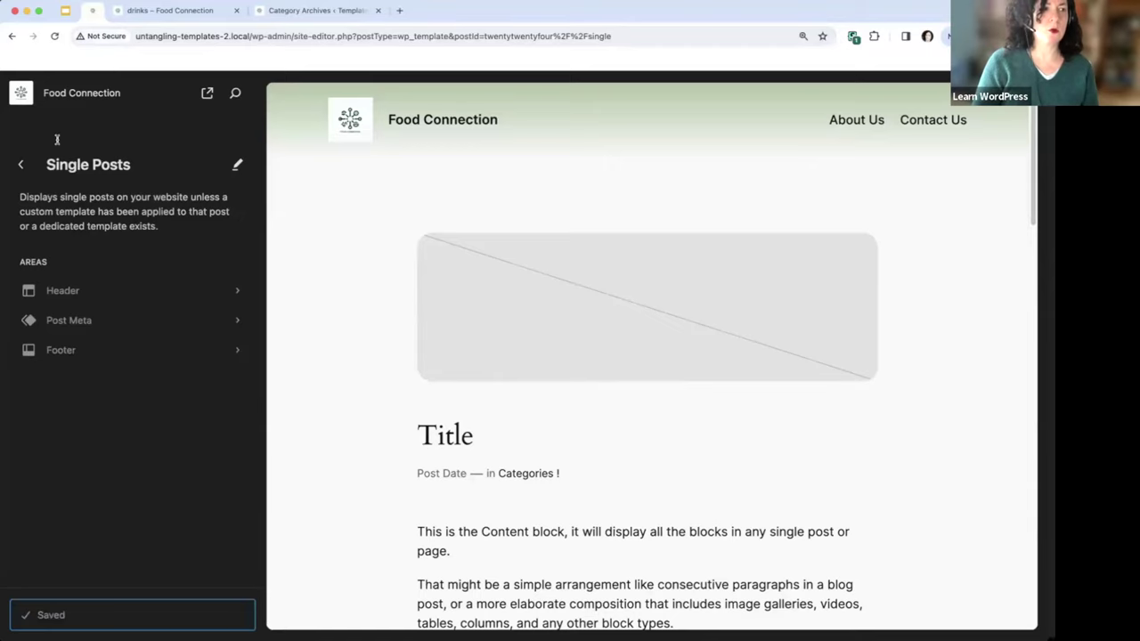
left_click(21, 165)
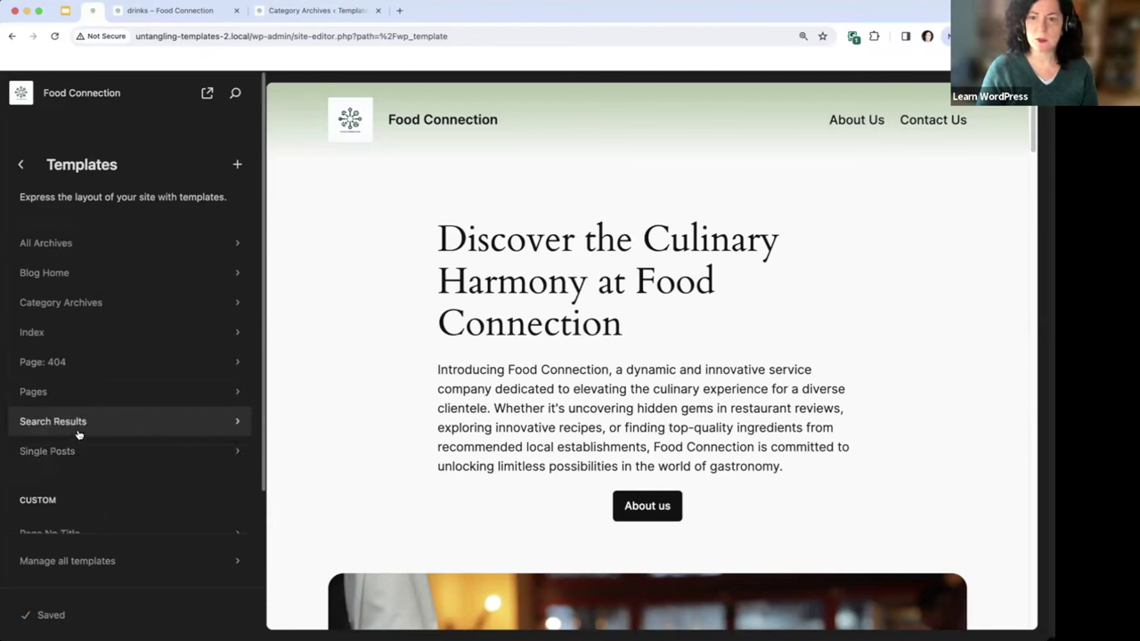
scroll(79, 428, "down", 1)
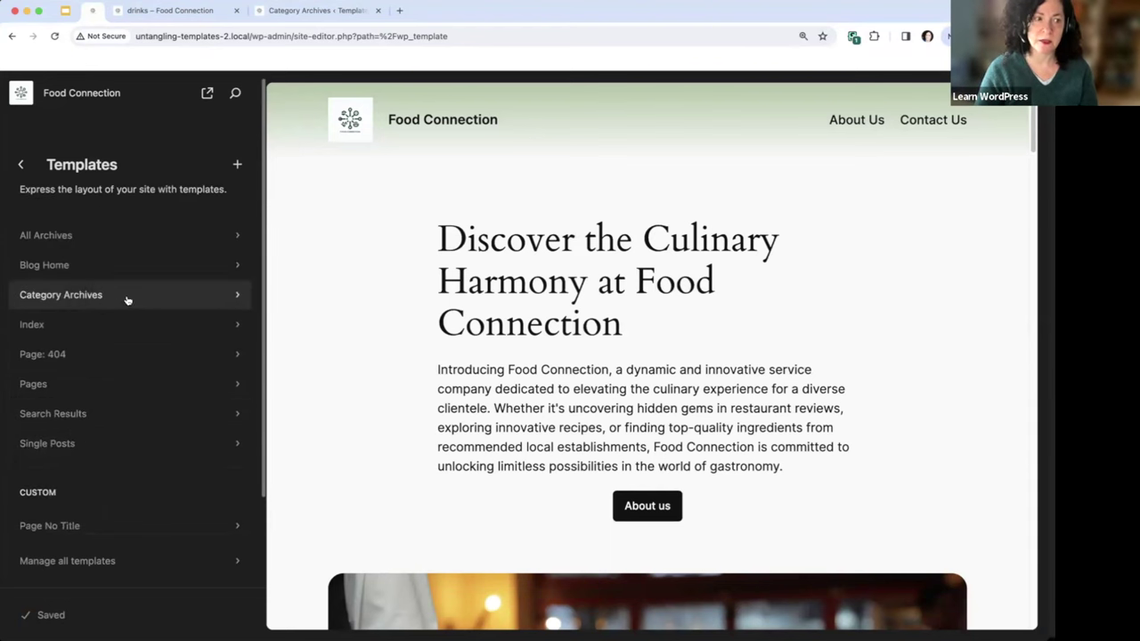
scroll(111, 300, "down", 2)
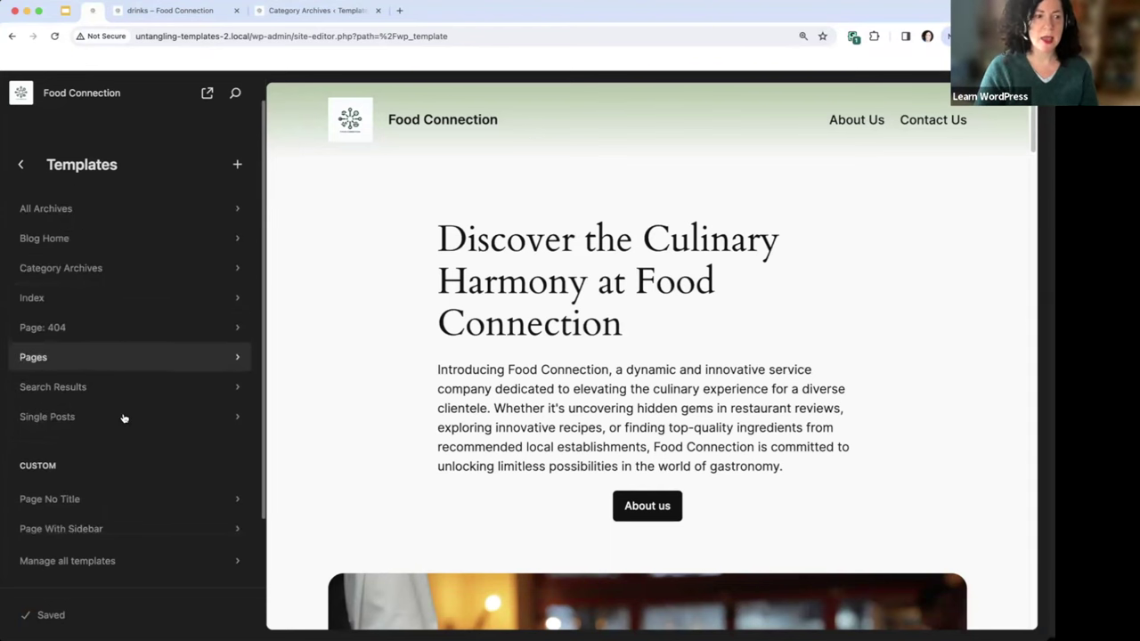
scroll(103, 428, "down", 3)
scroll(95, 448, "down", 2)
scroll(93, 448, "up", 5)
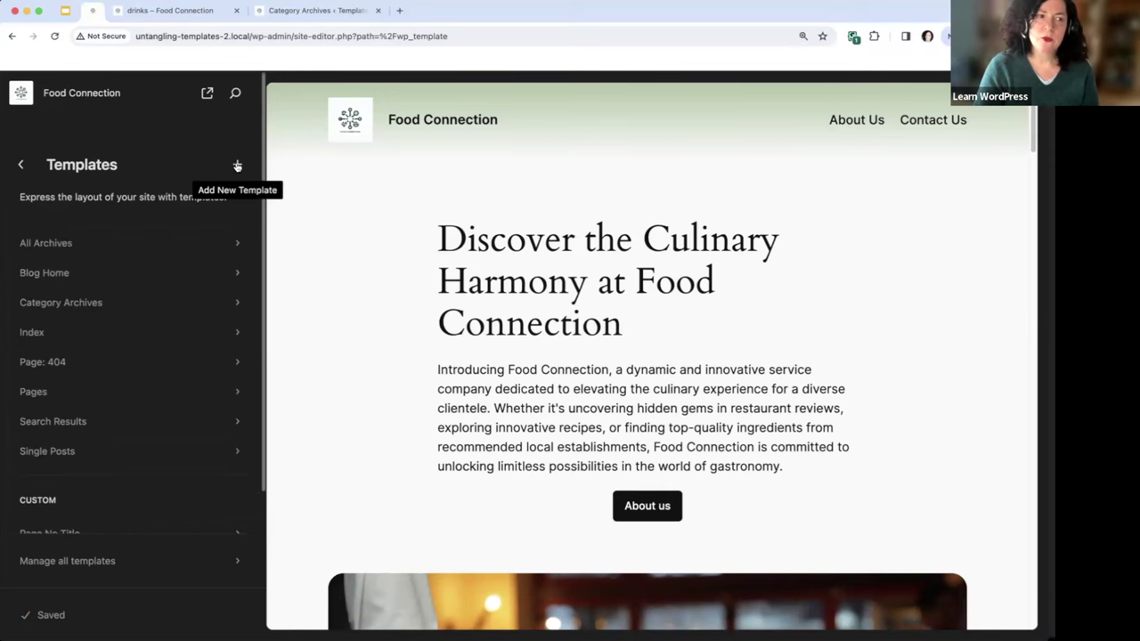
left_click(112, 569)
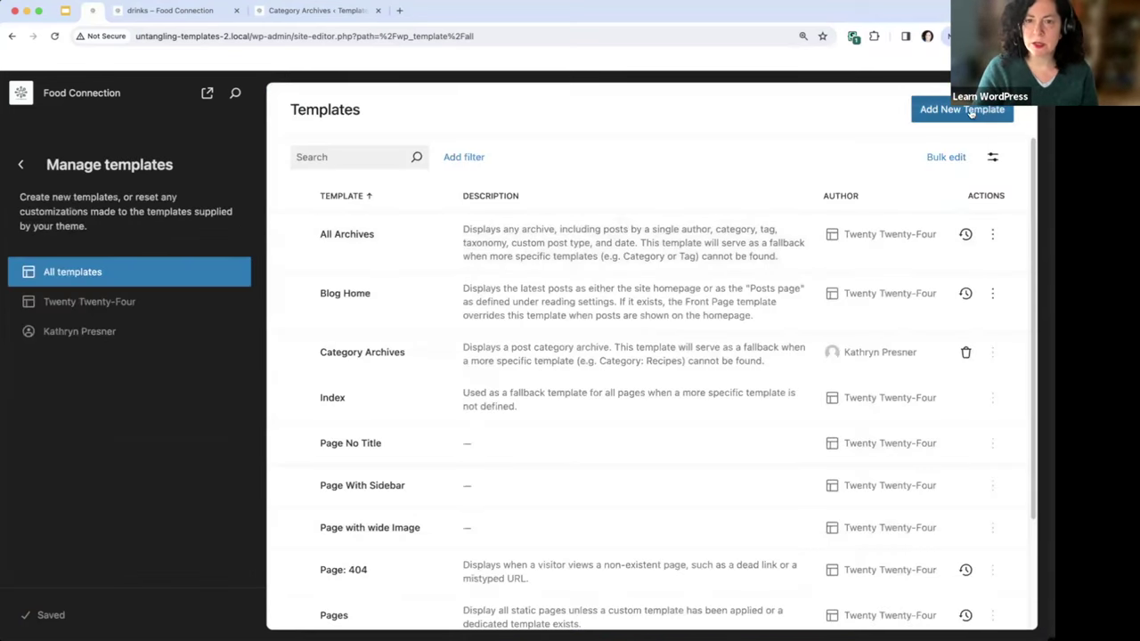
Step: Add a general Author Archives template and start it from the pattern headed "Author name"
left_click(978, 111)
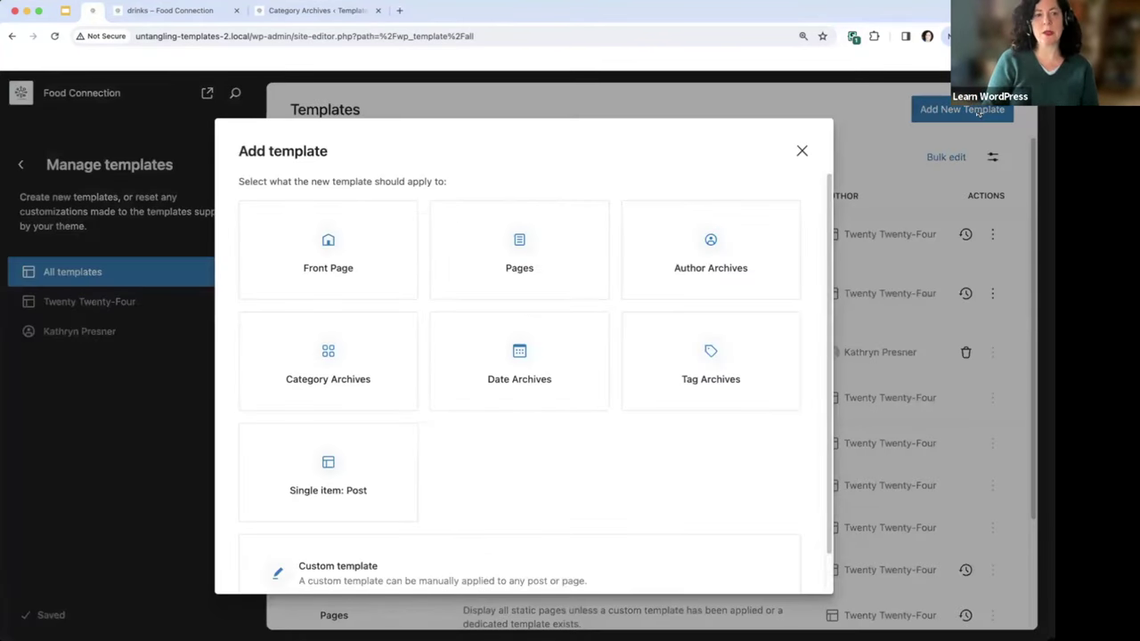
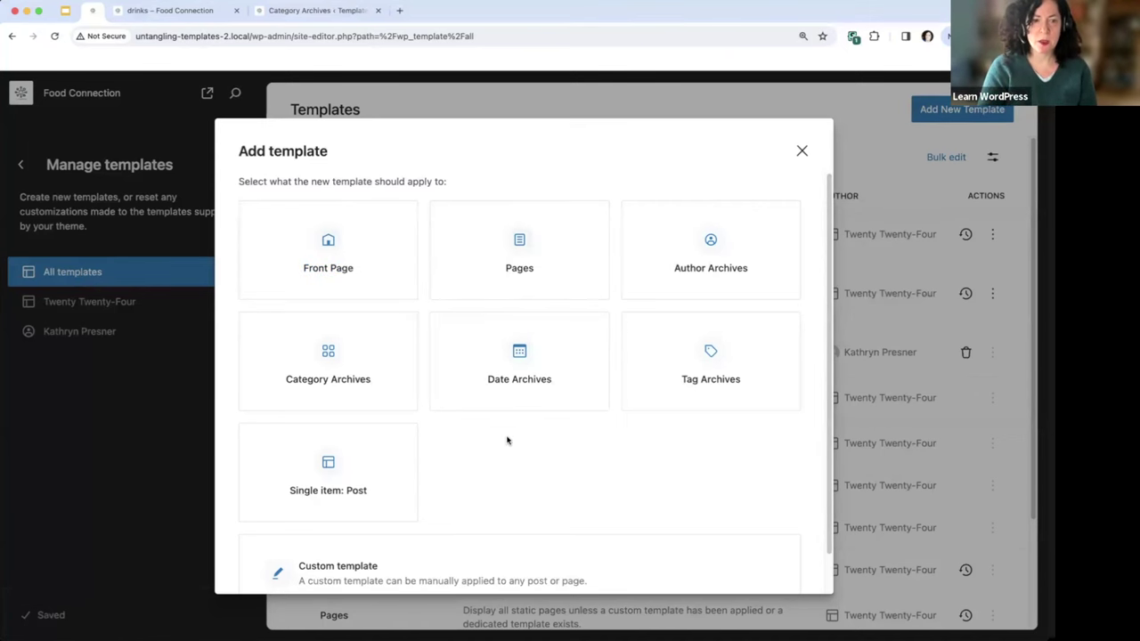
scroll(507, 440, "down", 1)
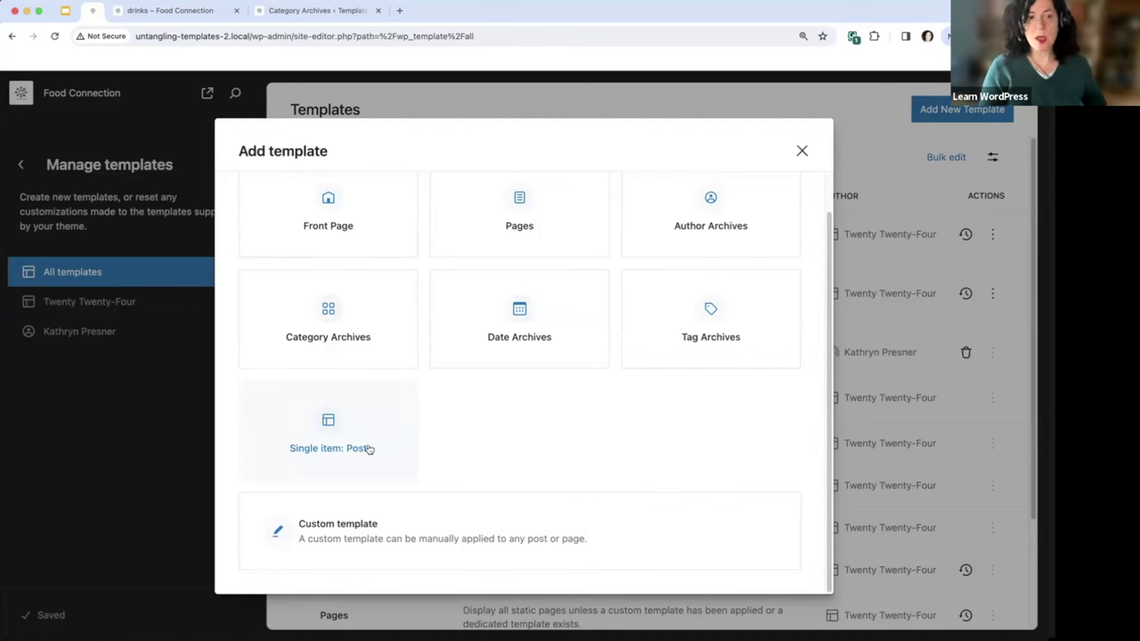
scroll(623, 410, "up", 1)
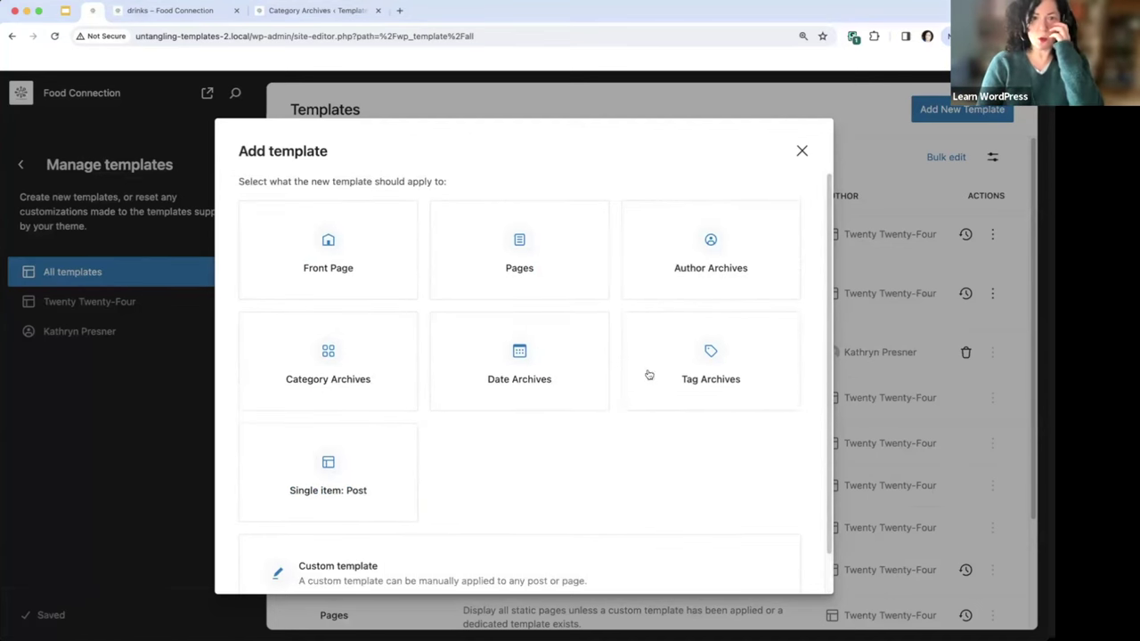
left_click(735, 266)
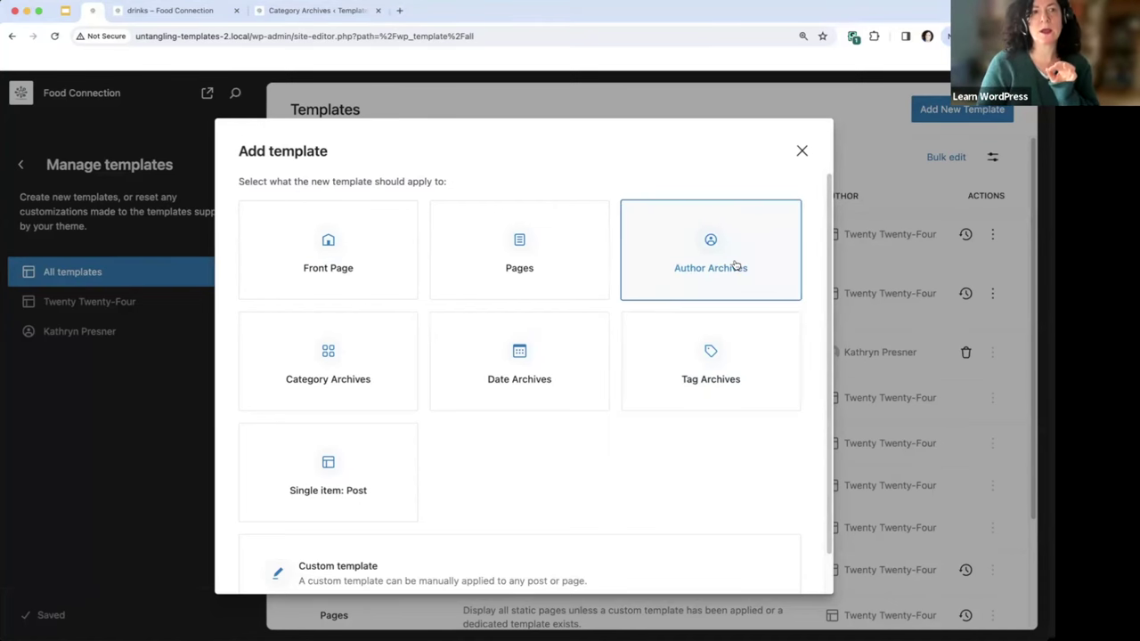
left_click(399, 238)
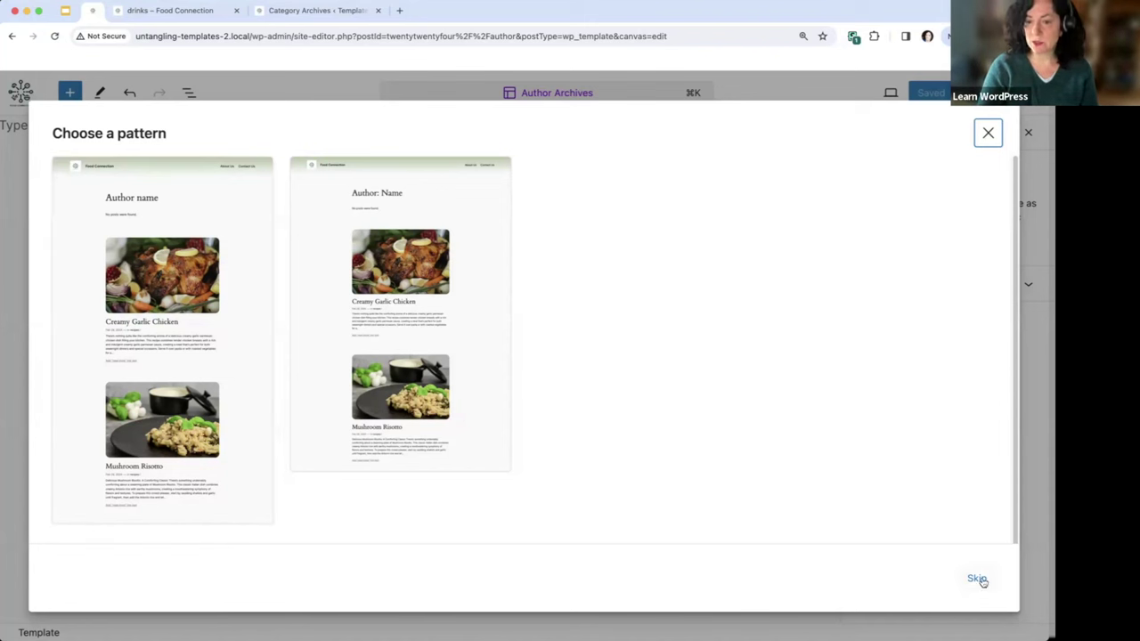
left_click(177, 306)
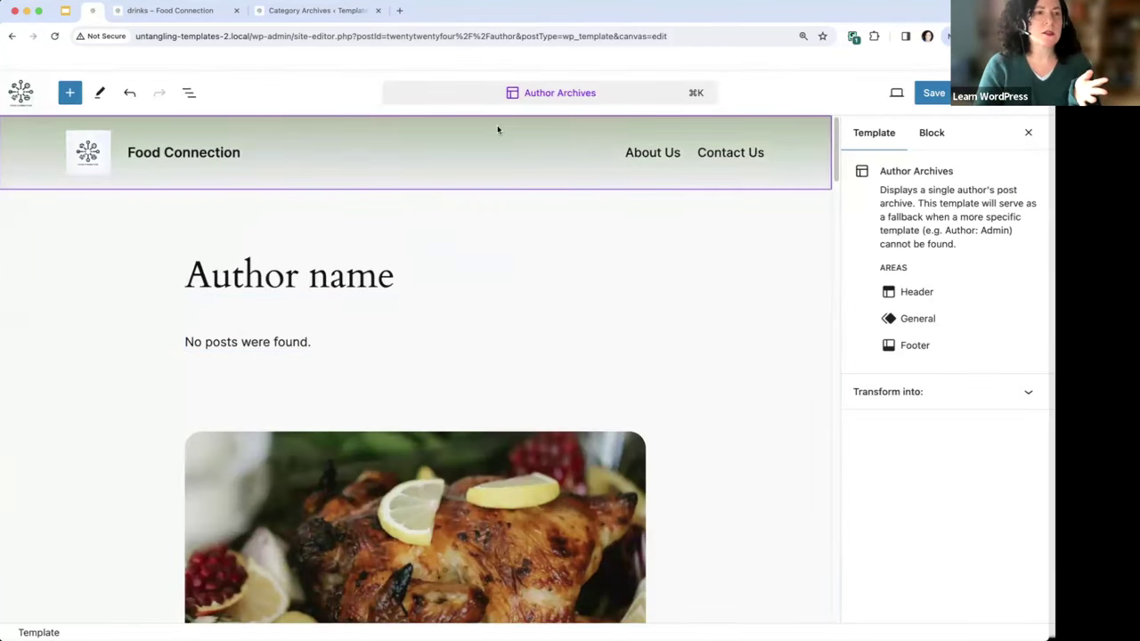
Step: Open the post "The Beginner's Guide to Wine Pairing" from the drinks category page on the live site
left_click(204, 16)
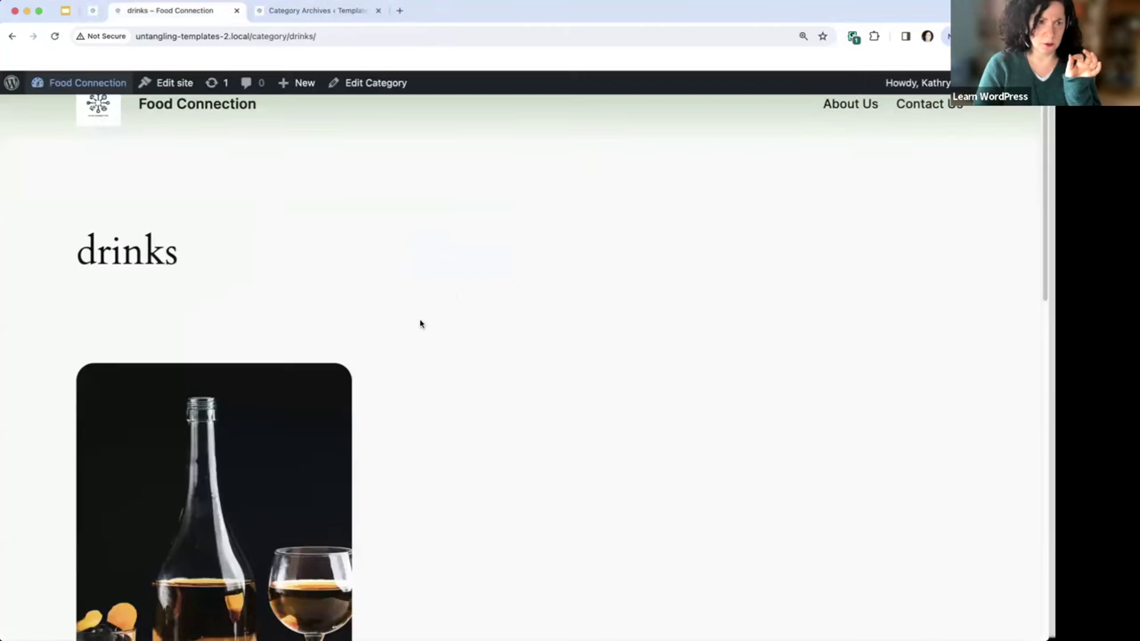
scroll(410, 288, "down", 5)
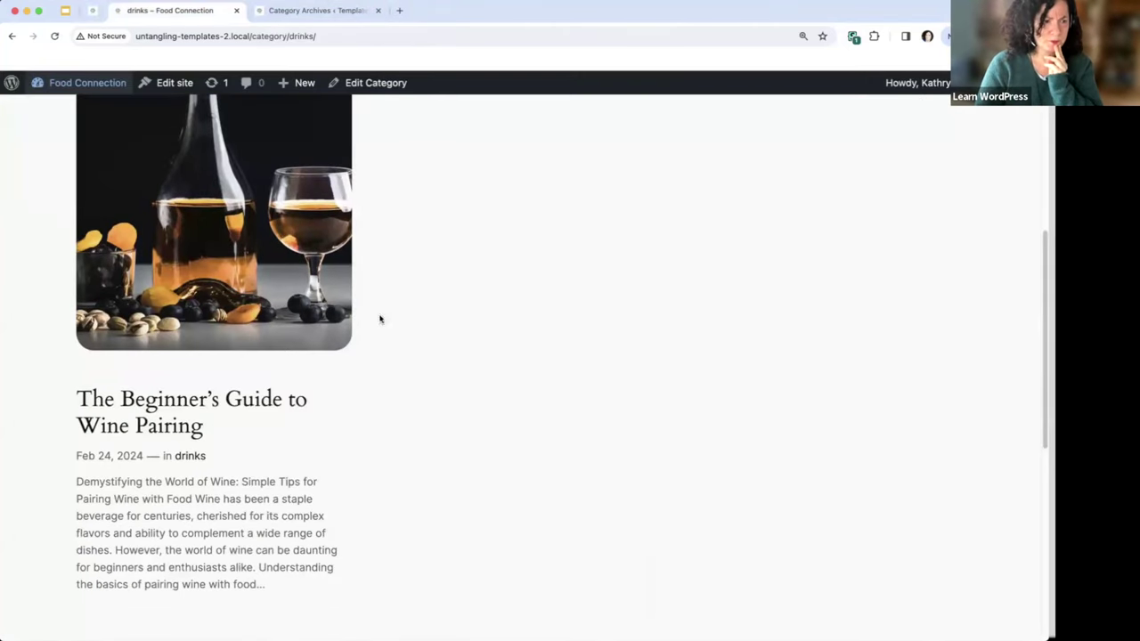
left_click(150, 409)
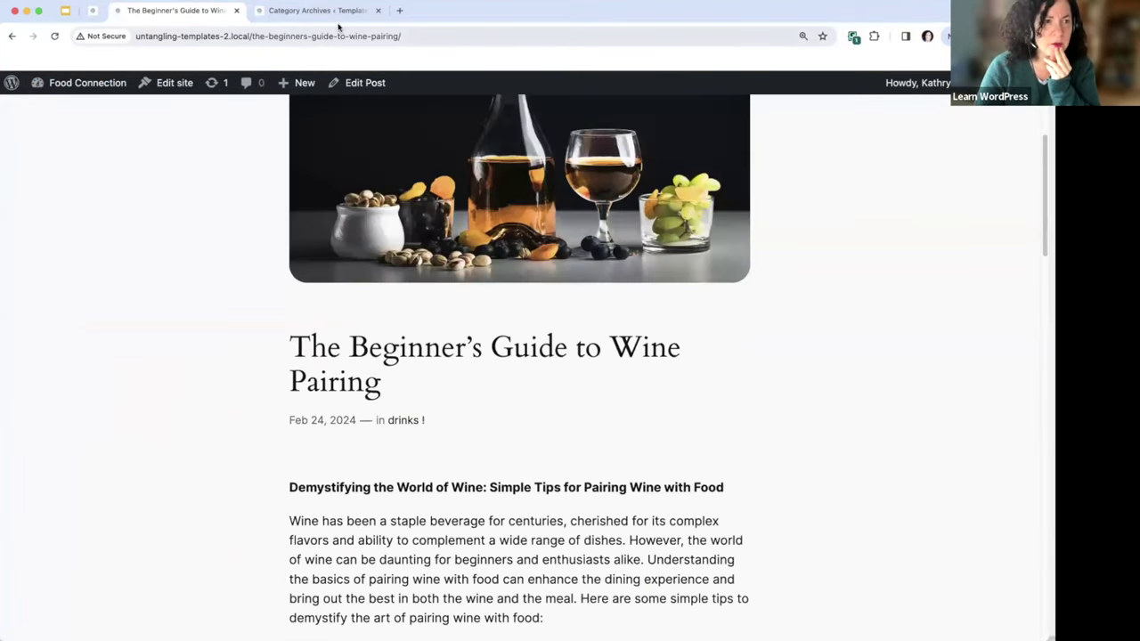
Step: Leave the Category Archives template in the other site editor window and open the Single Posts template from the list of all templates
left_click(274, 12)
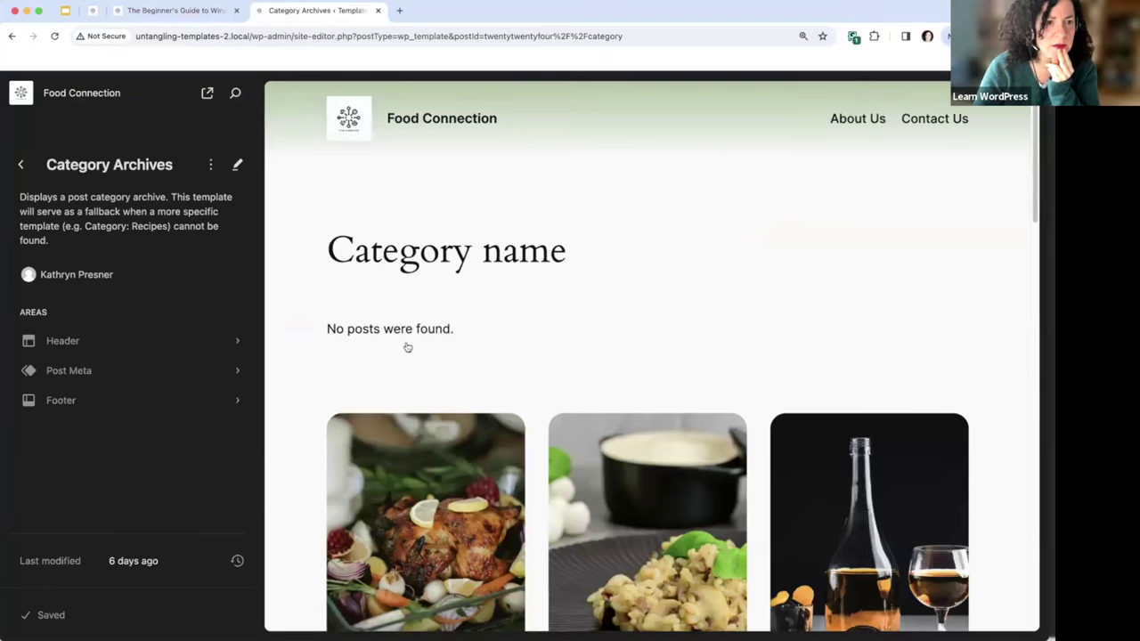
left_click(21, 167)
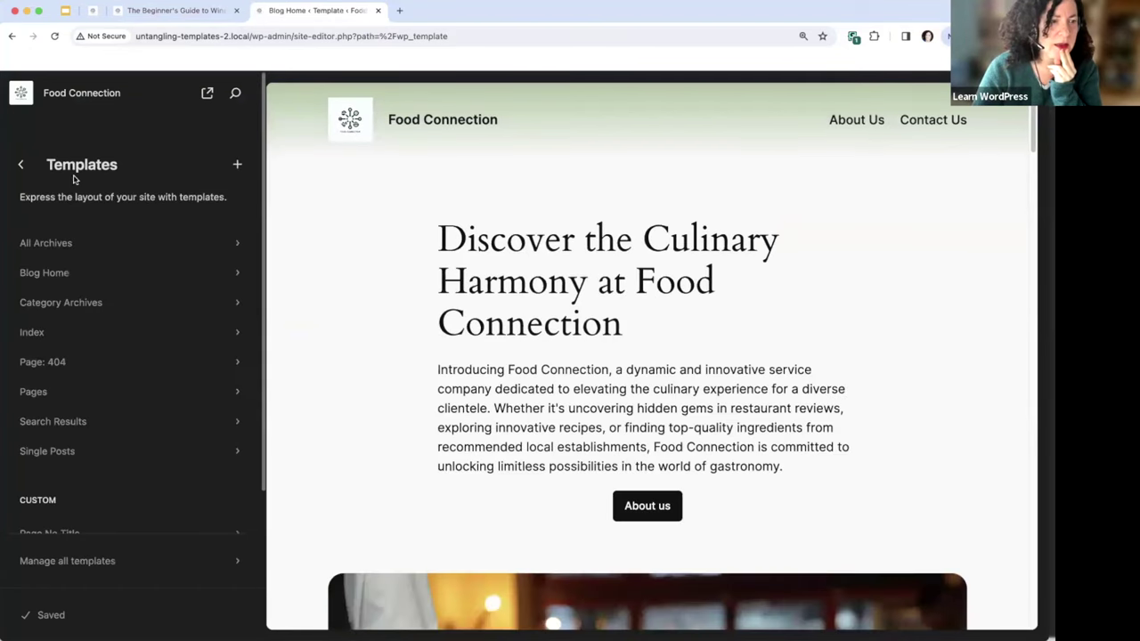
left_click(178, 11)
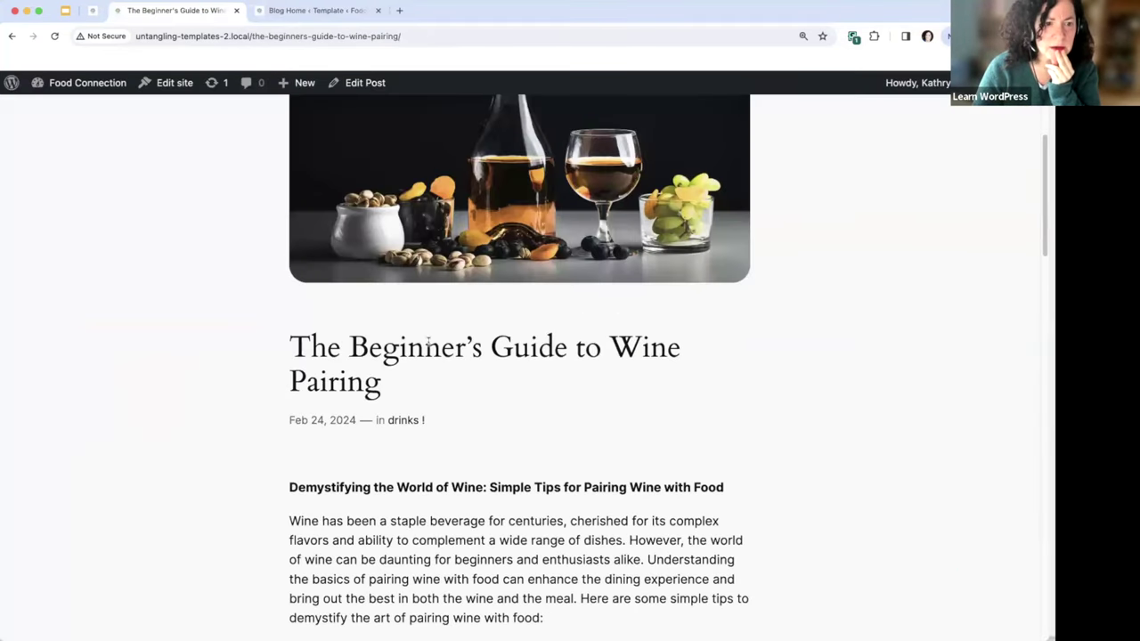
left_click(308, 11)
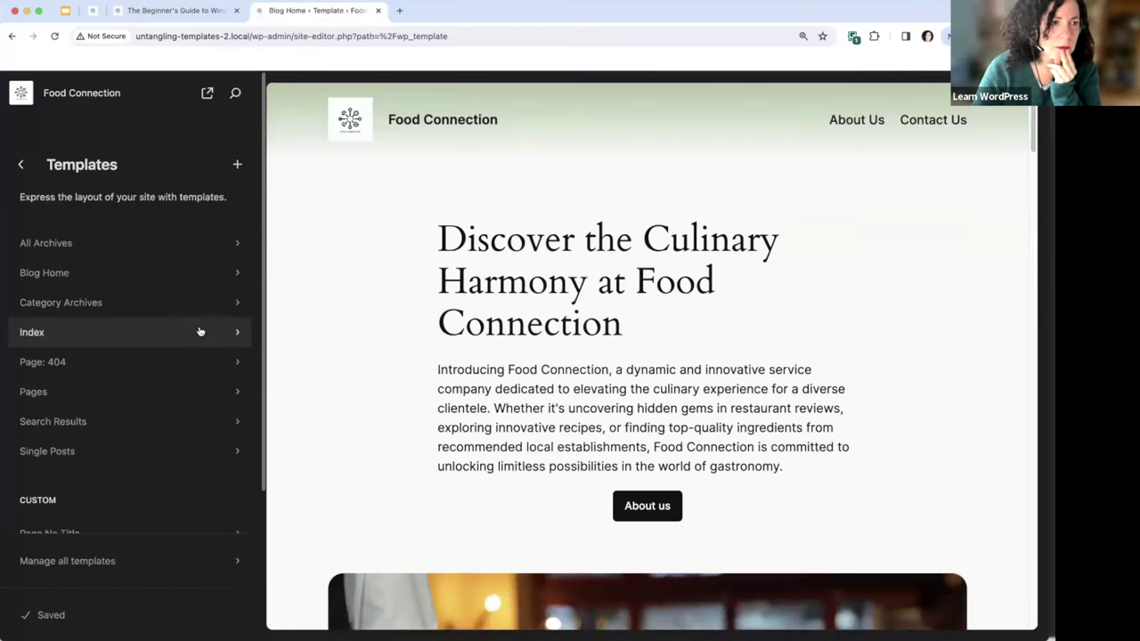
scroll(76, 513, "down", 3)
left_click(63, 560)
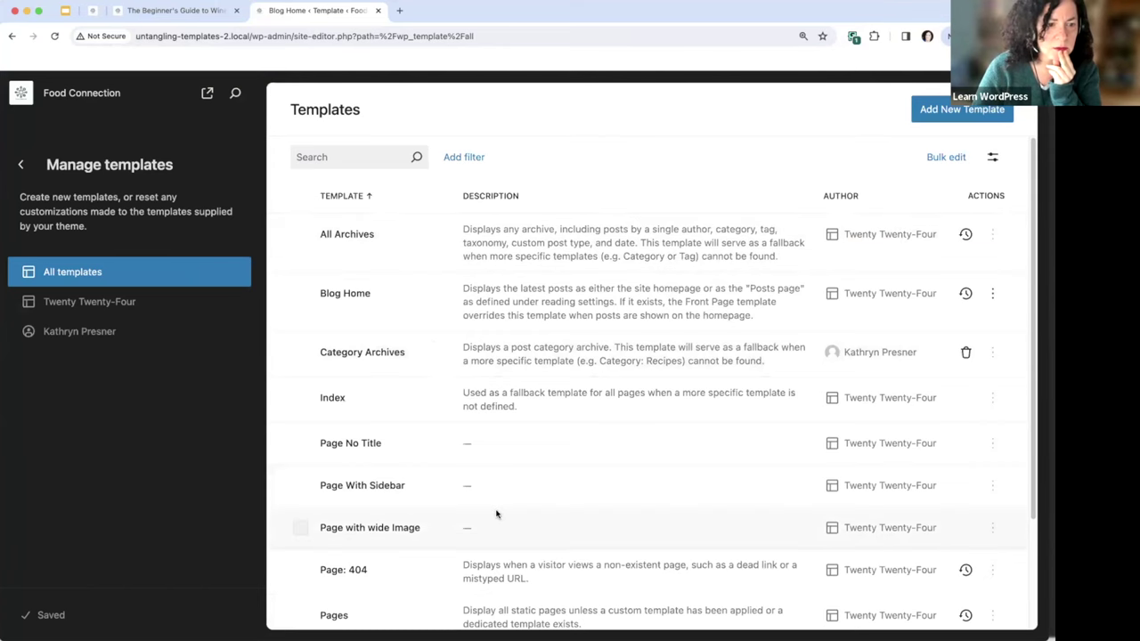
scroll(496, 514, "down", 3)
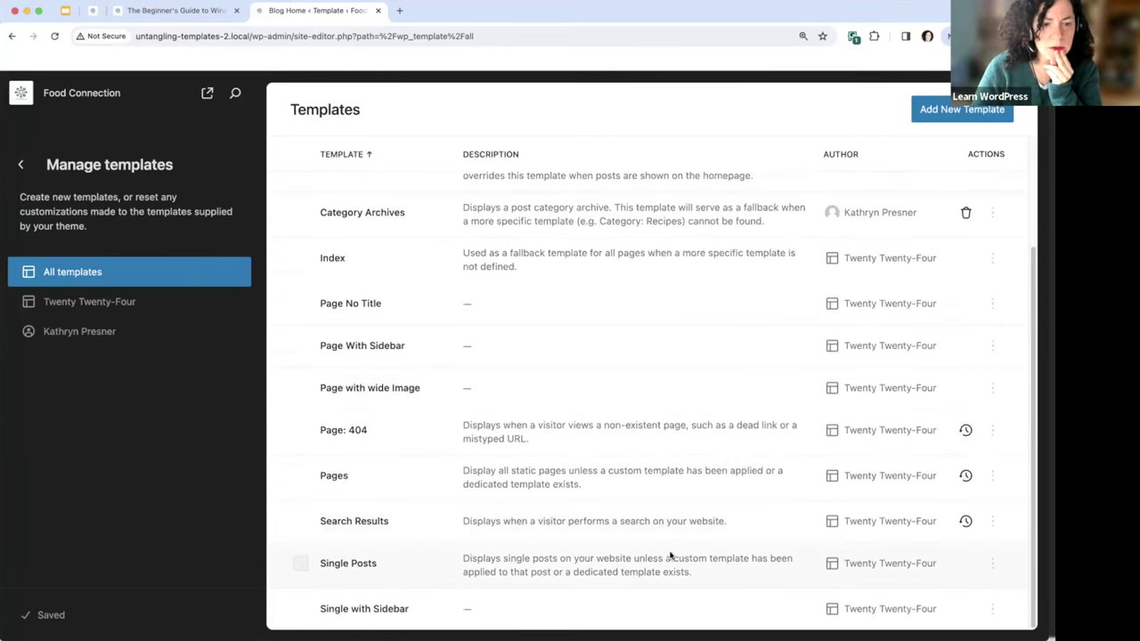
left_click(368, 563)
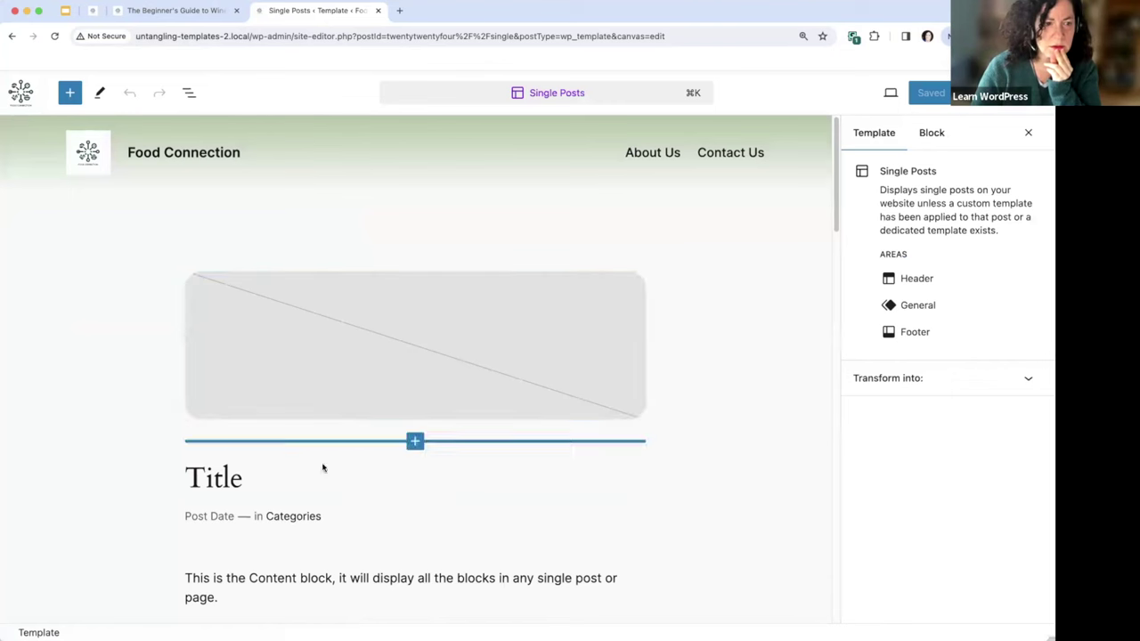
Step: Insert an Author Name block directly after the Categories block in the Single Posts template's post meta
left_click(272, 514)
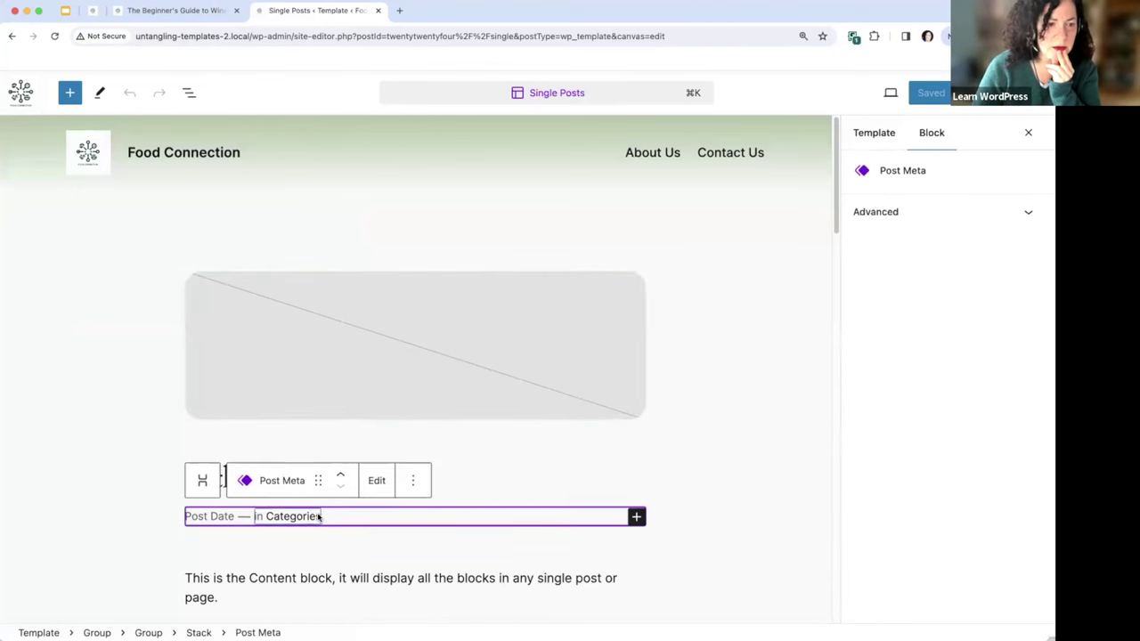
left_click(319, 516)
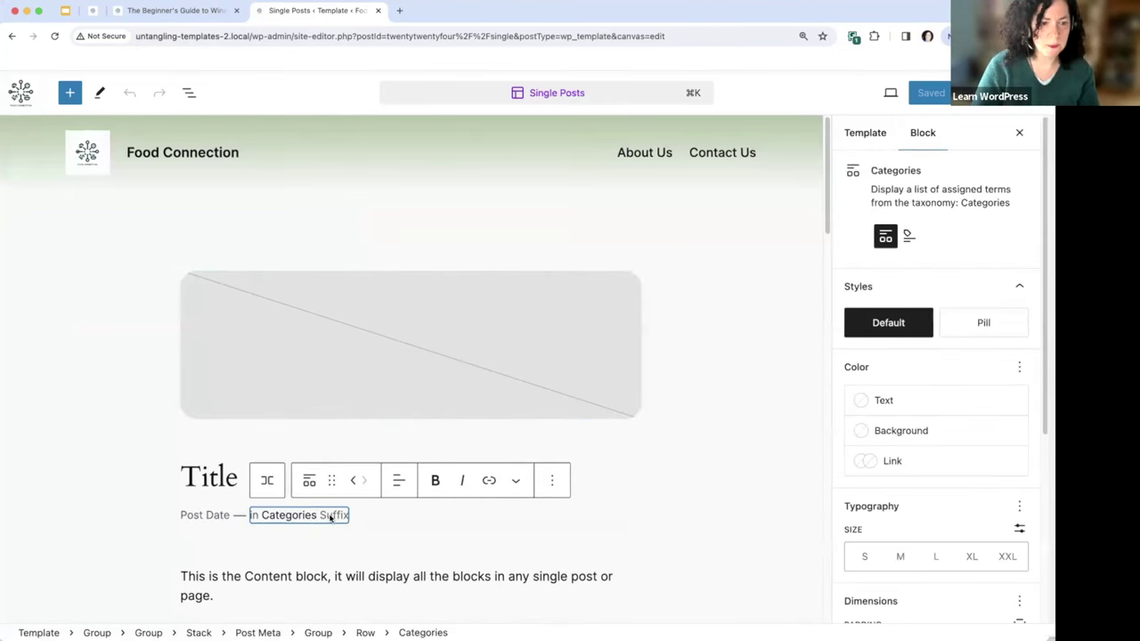
left_click(552, 480)
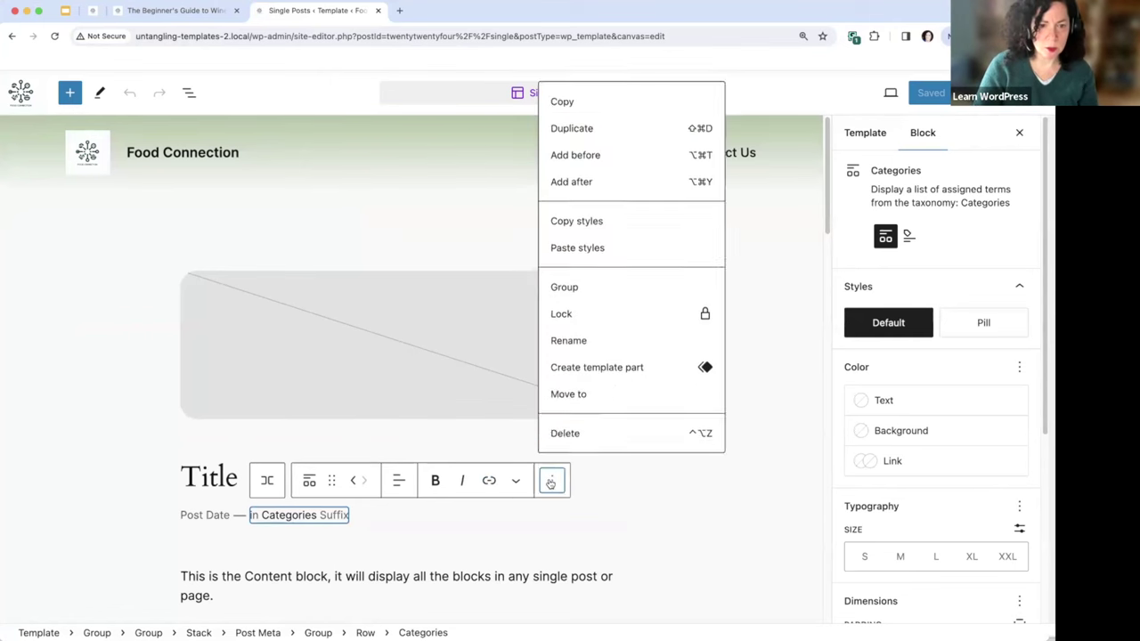
left_click(577, 170)
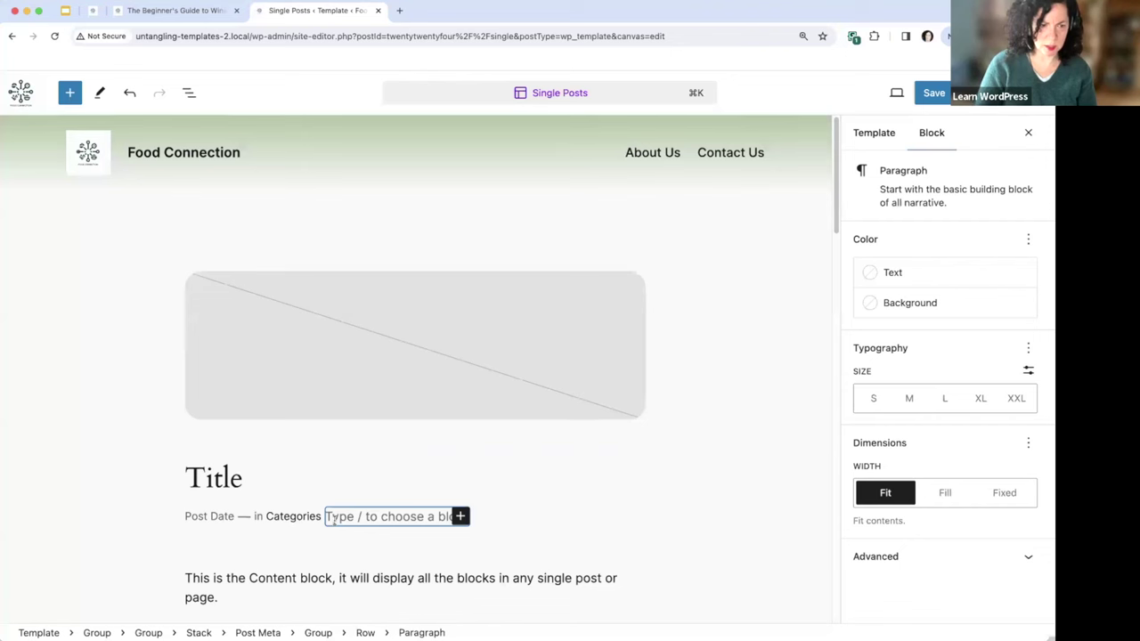
type("./")
key("BackSpace")
key("BackSpace")
type("/auth")
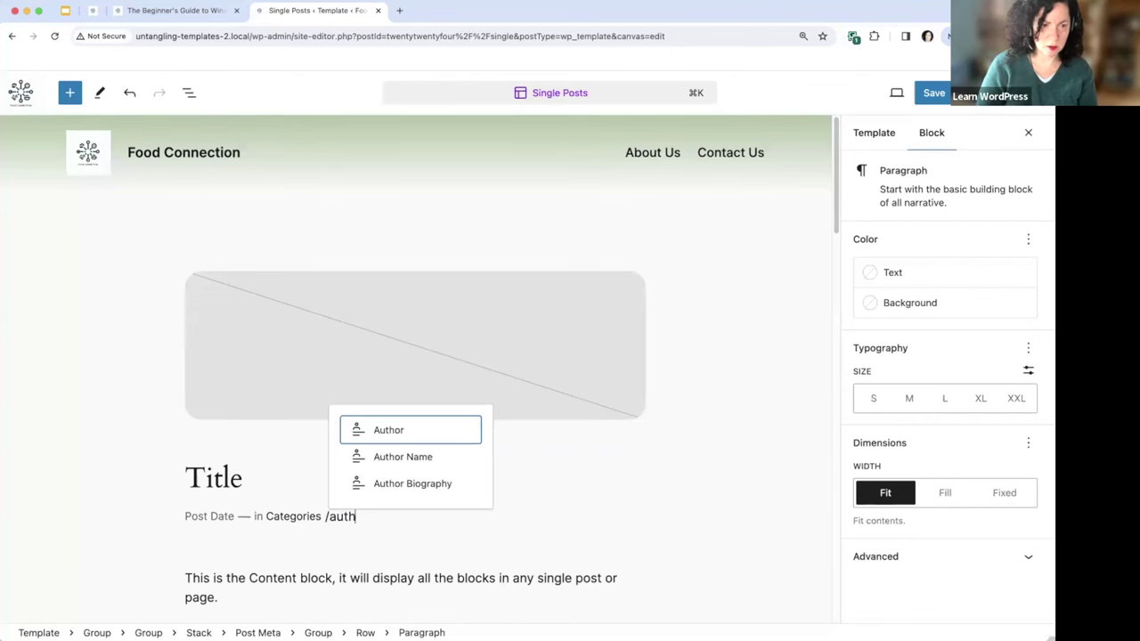
type("or")
left_click(374, 457)
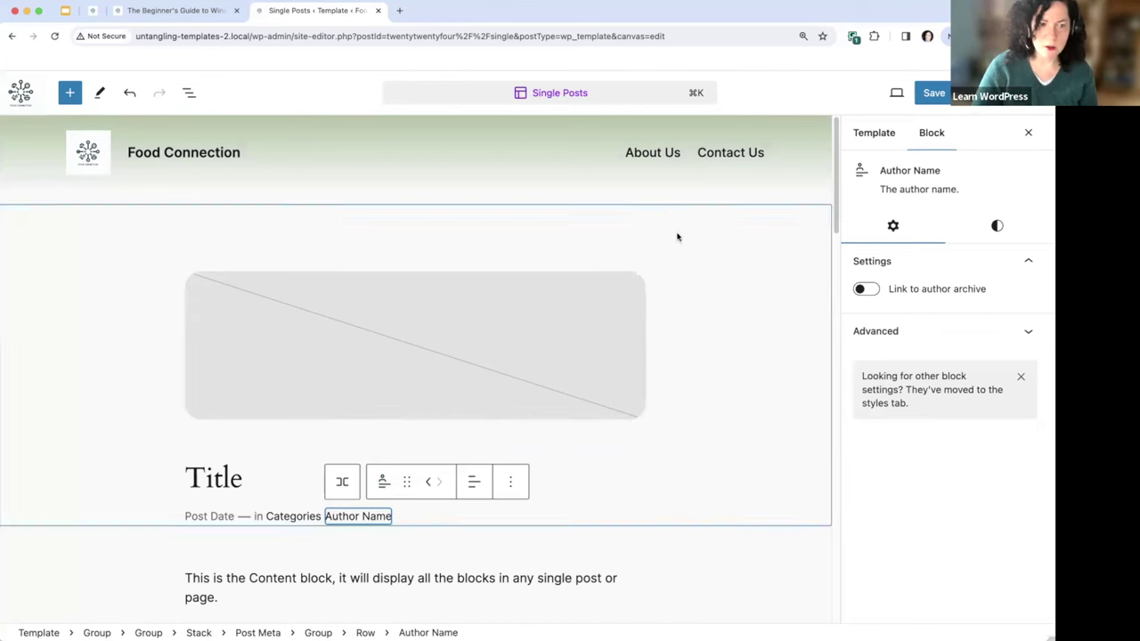
Step: Save the Author Name addition to the post meta and check it in the wine pairing post on the live site
left_click(935, 93)
left_click(922, 96)
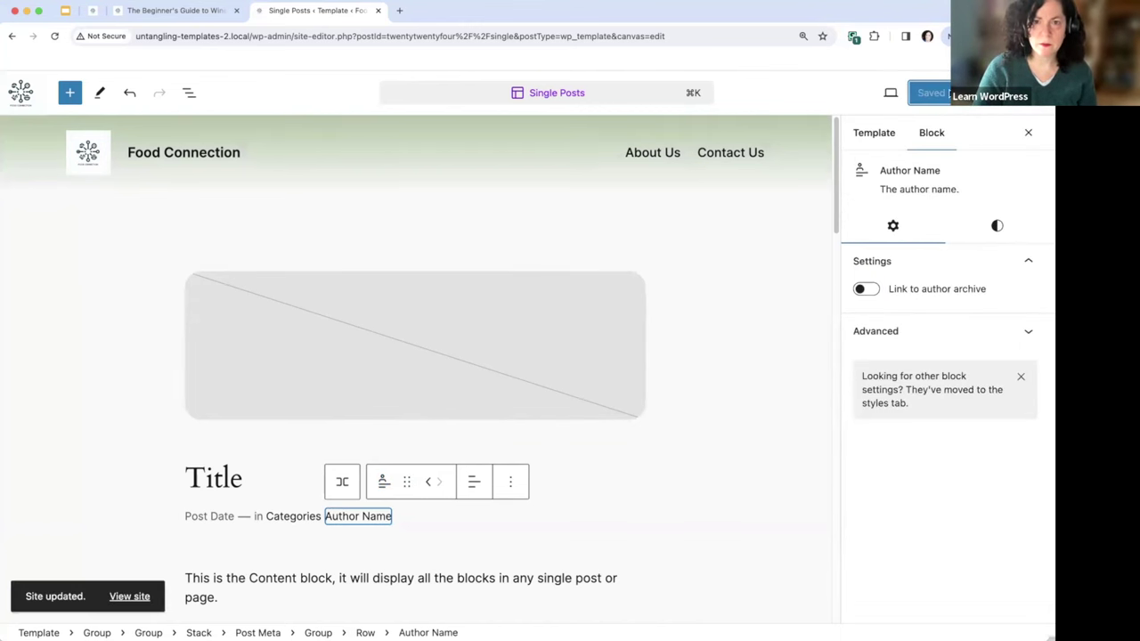
left_click(208, 14)
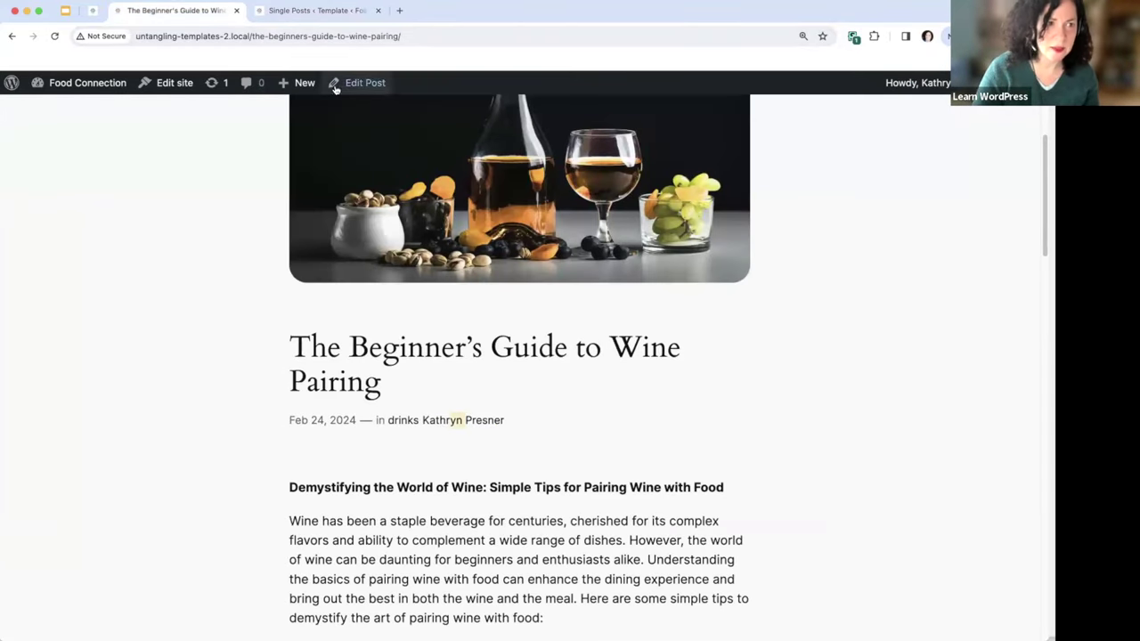
Step: Enable the link to the author archive for the Author Name block in the Single Posts template and save the Post Meta template part
left_click(316, 9)
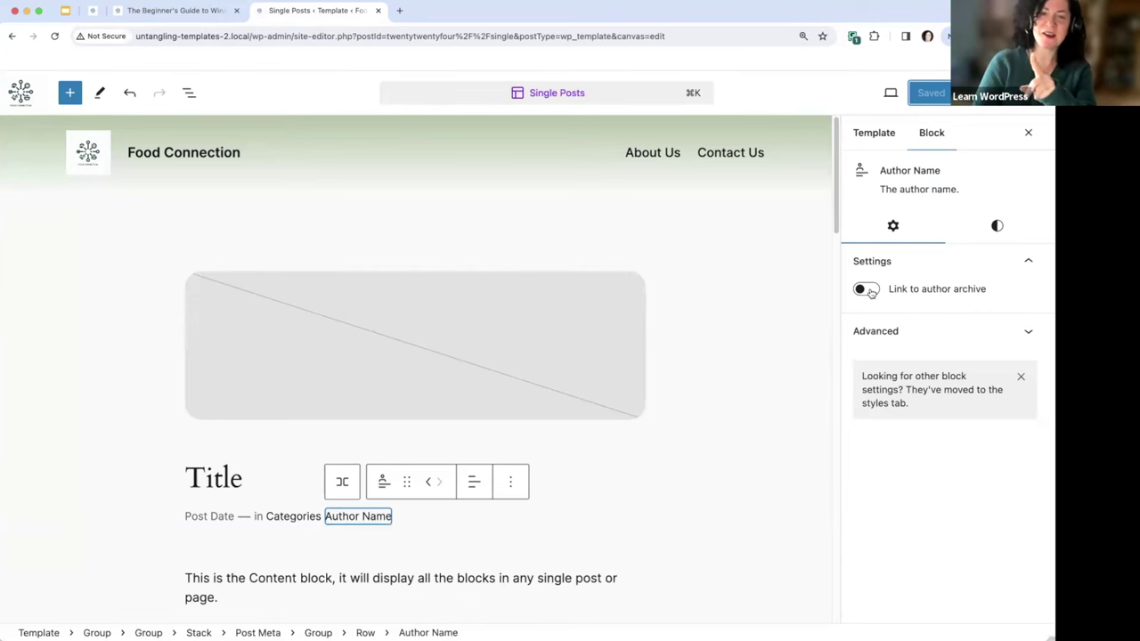
left_click(866, 290)
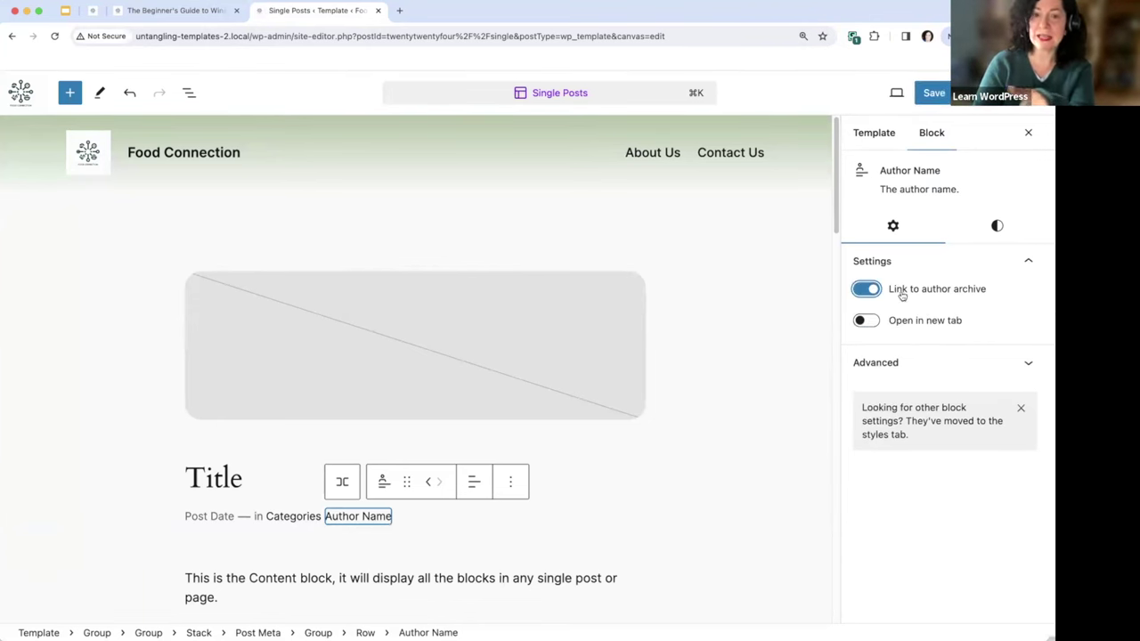
left_click(936, 98)
left_click(892, 96)
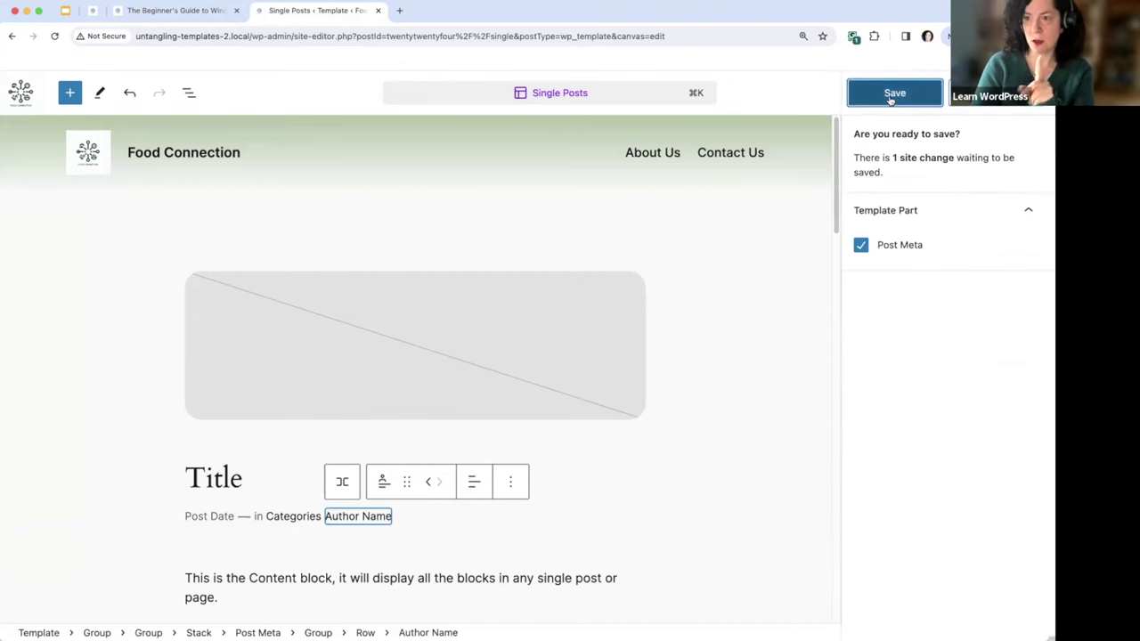
Step: Follow the author name link in the wine pairing post to view the author archive, and return to the post
left_click(196, 11)
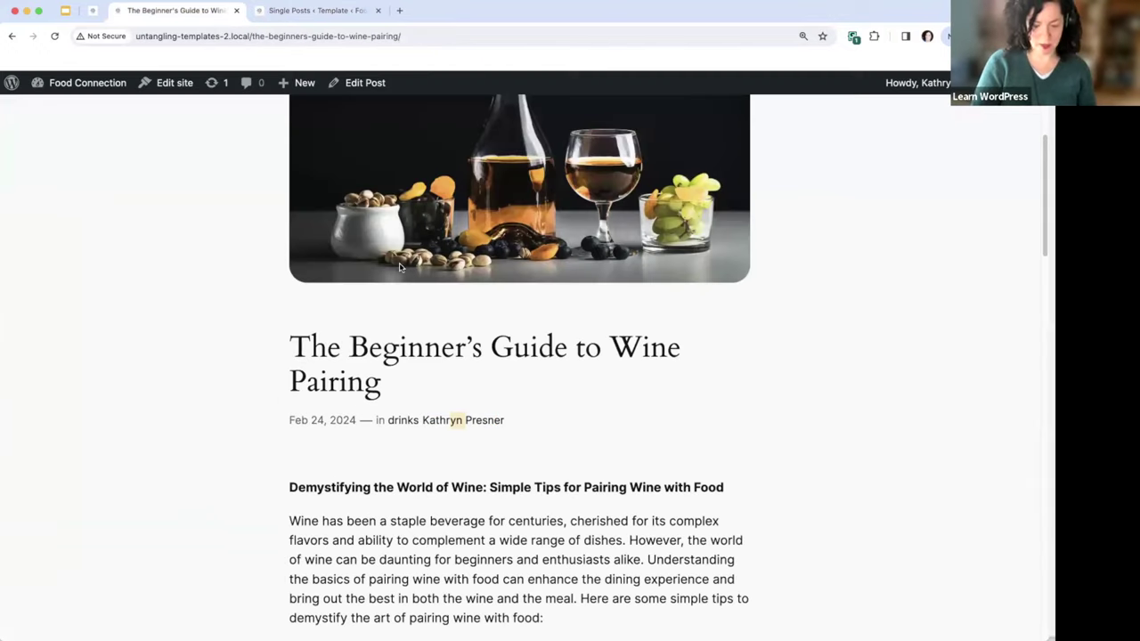
left_click(481, 426)
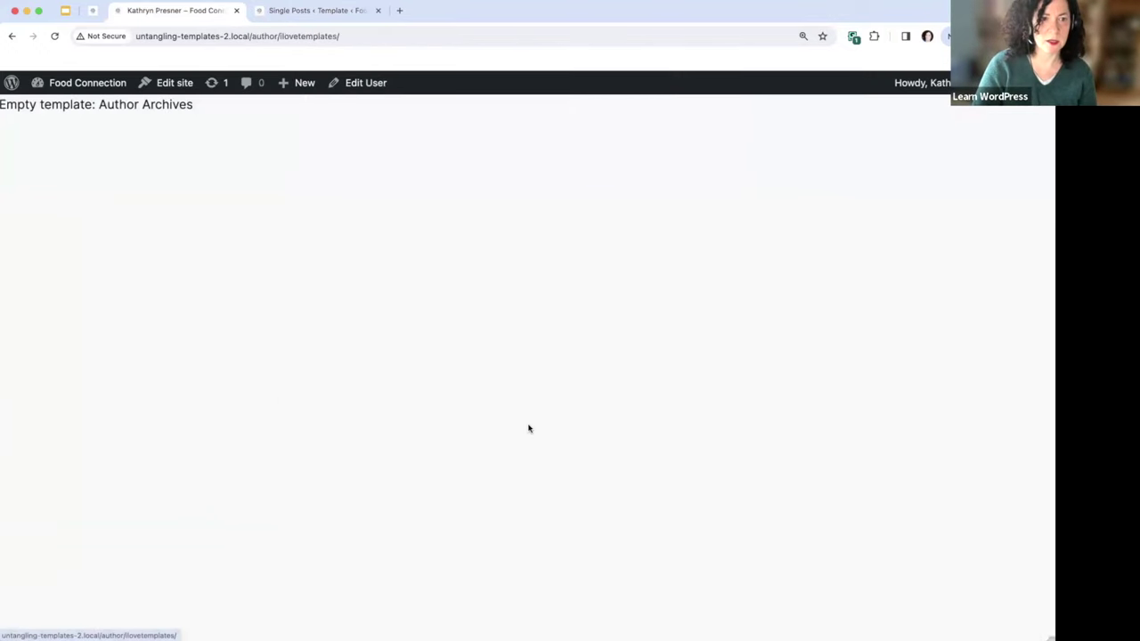
left_click(12, 35)
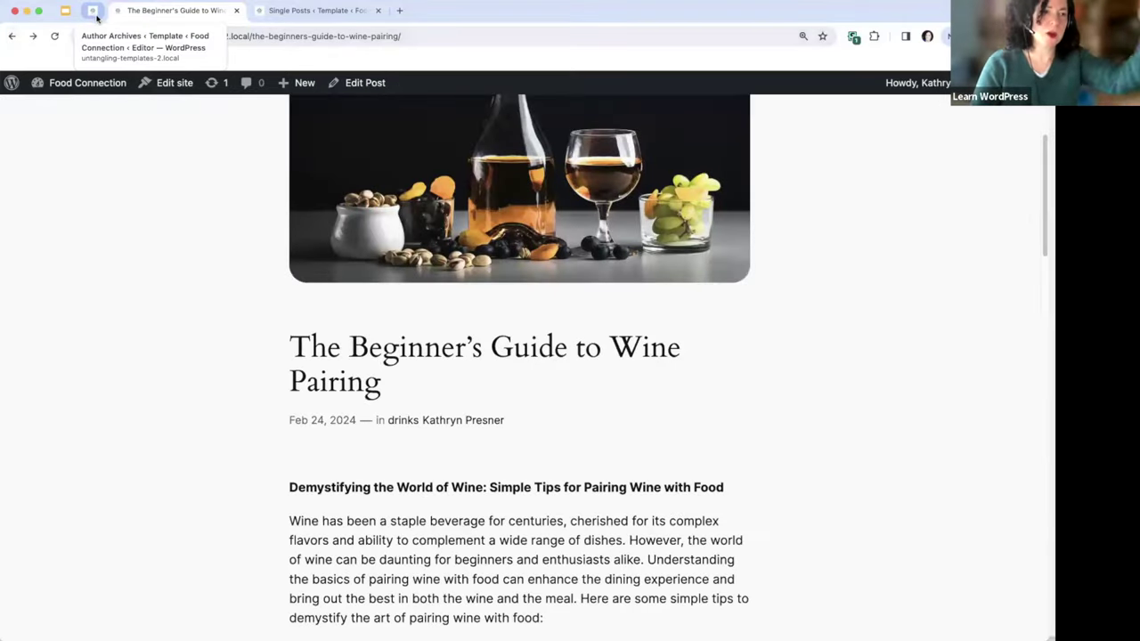
Step: Insert an Author Biography block directly after the Archive Title in the Author Archives template and save the template
left_click(95, 16)
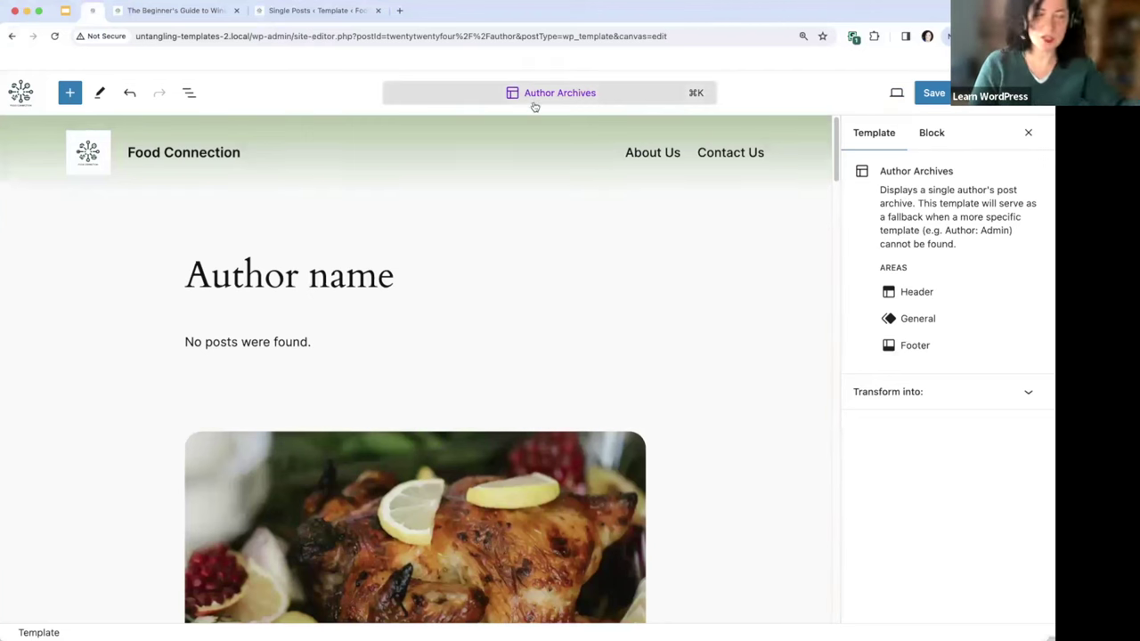
left_click(286, 284)
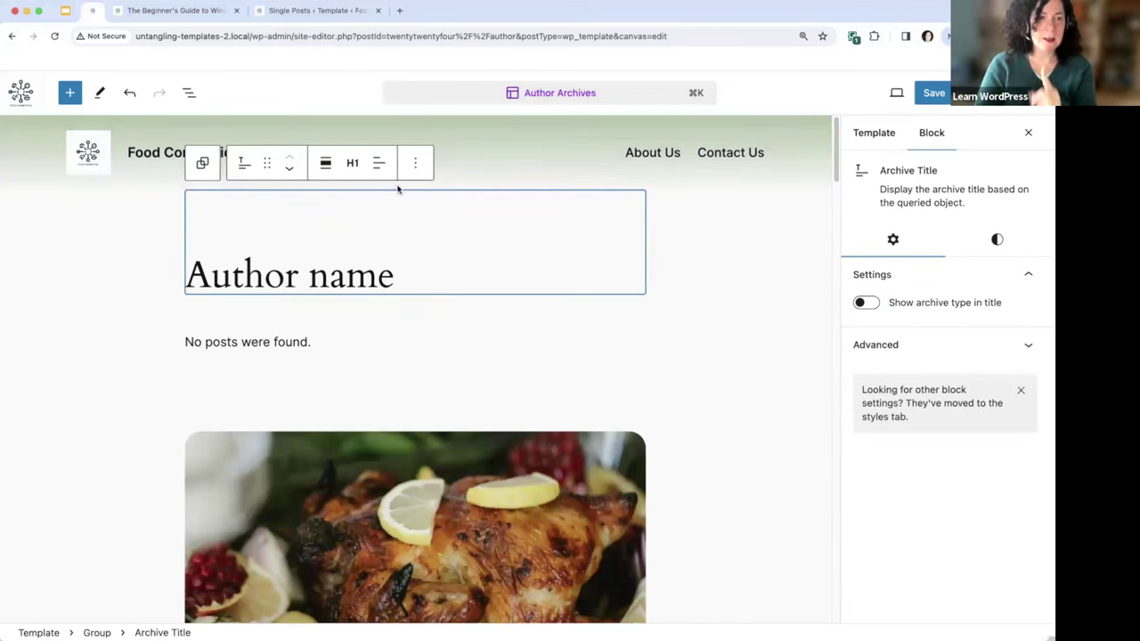
left_click(416, 165)
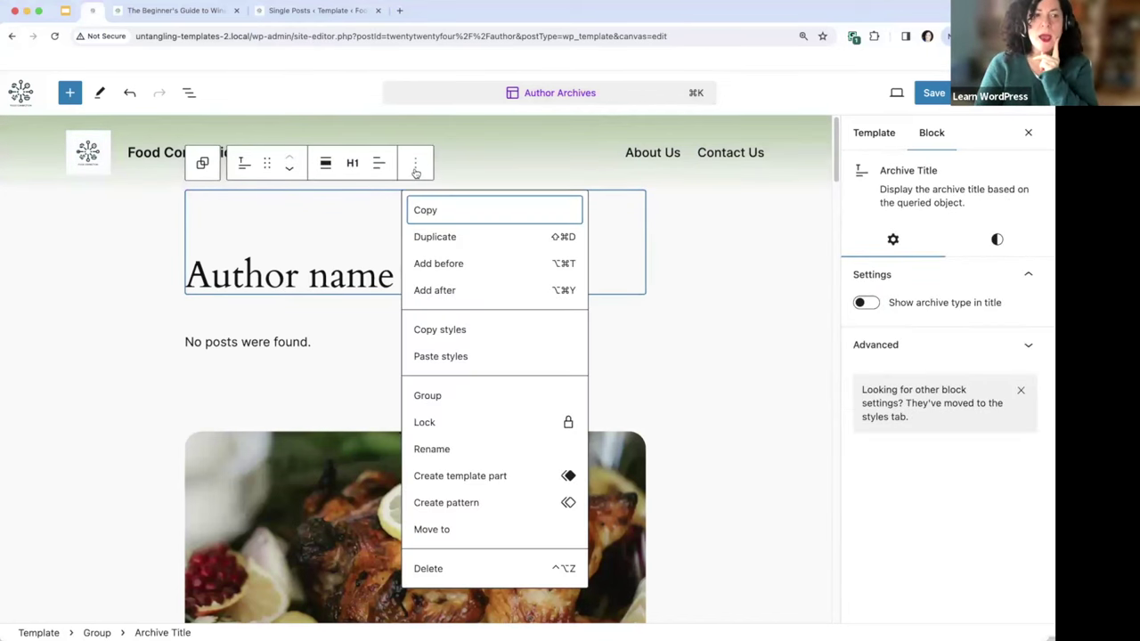
left_click(431, 290)
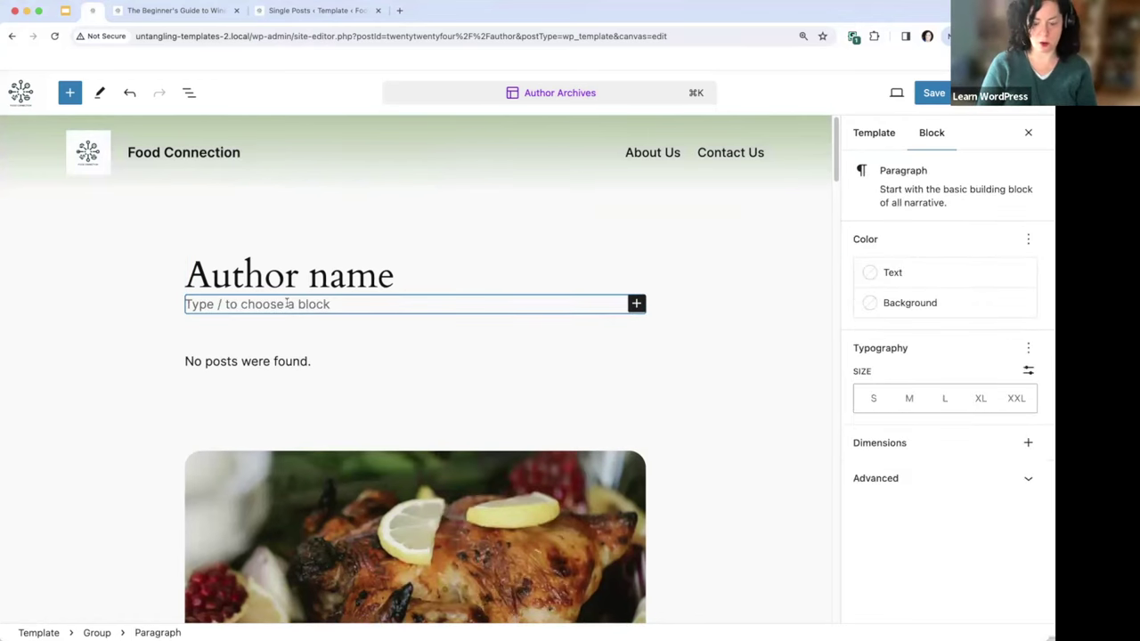
type("/bio")
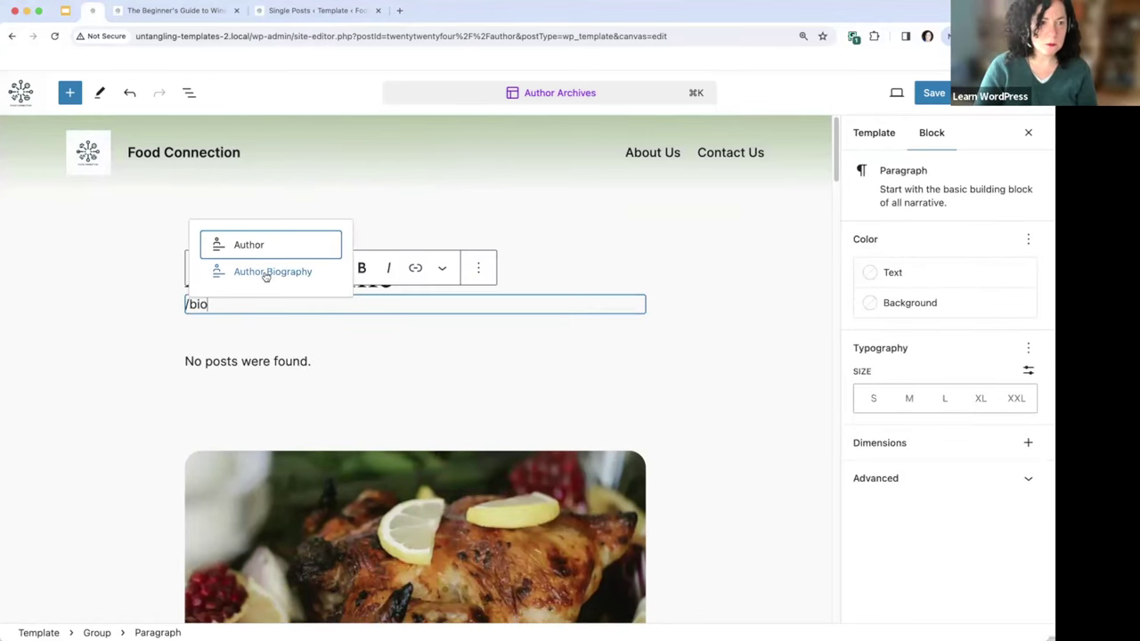
left_click(265, 275)
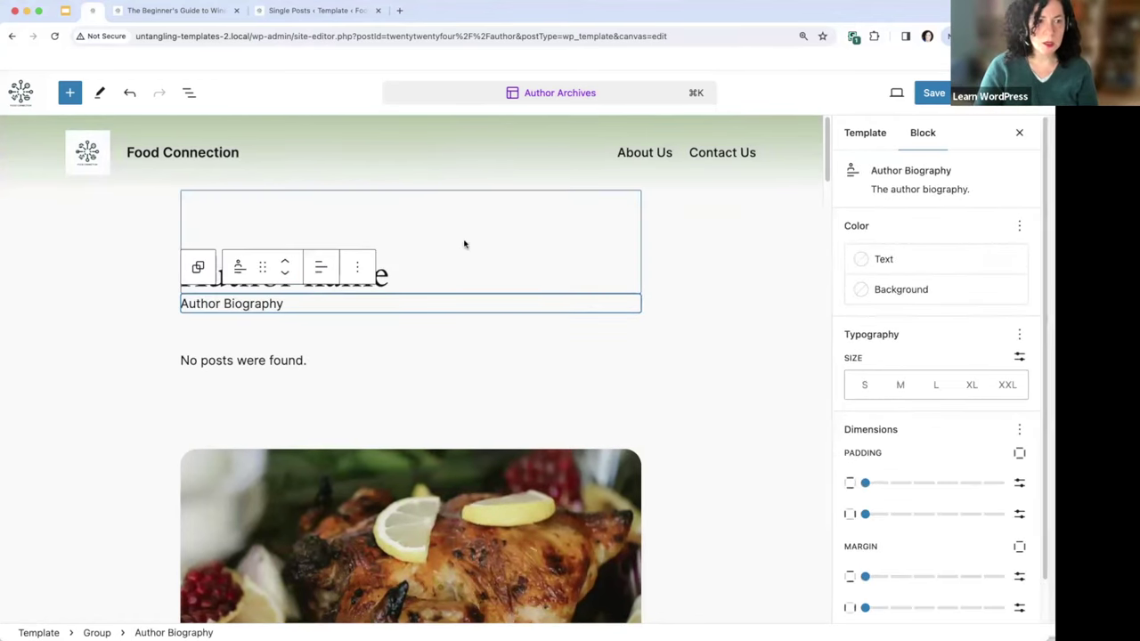
left_click(932, 96)
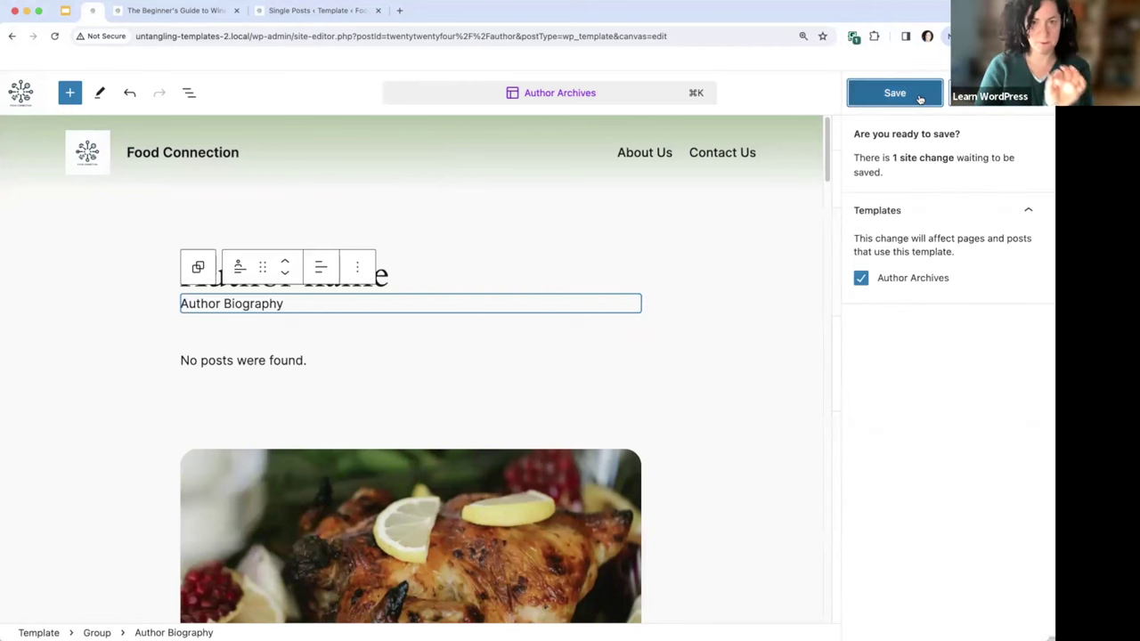
left_click(920, 96)
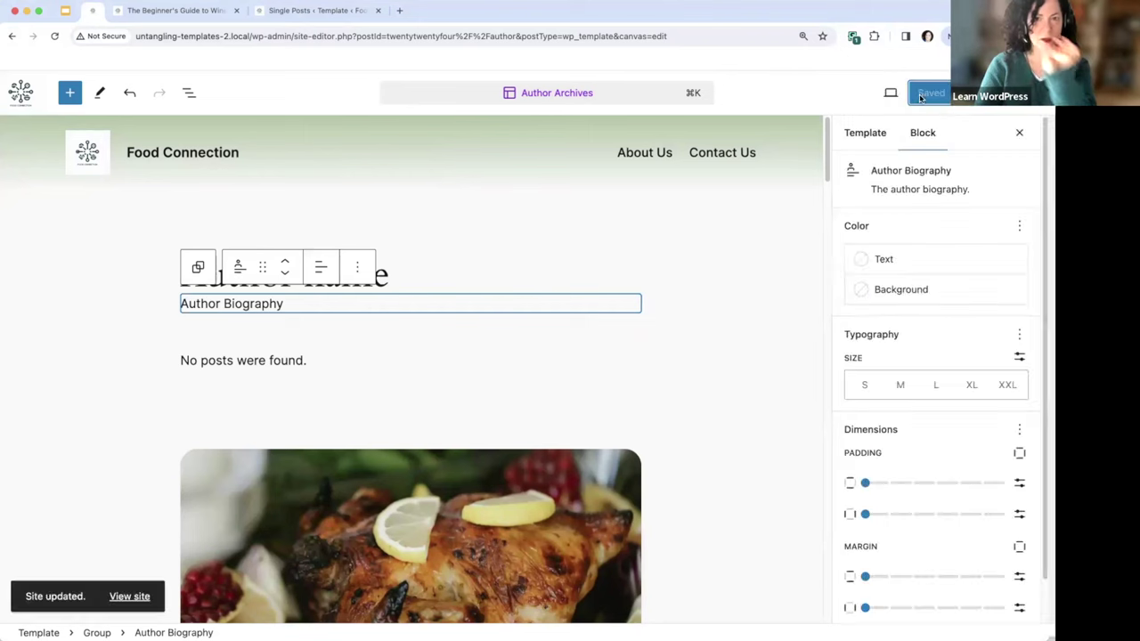
Step: Open the author archive from the wine pairing post and examine its biography line and list of posts
left_click(194, 17)
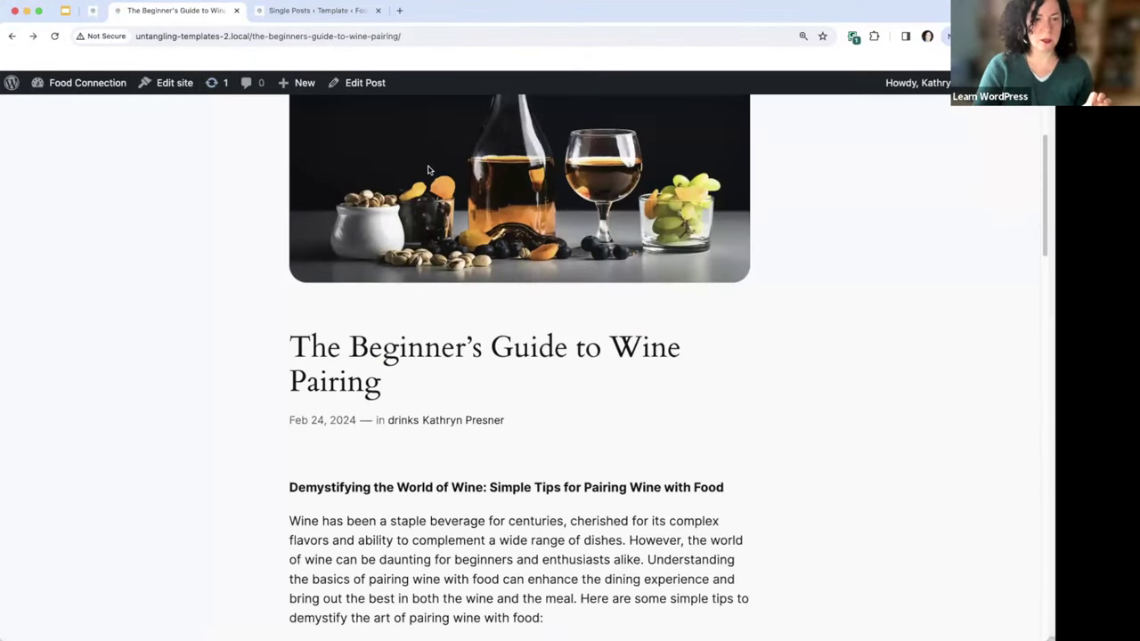
left_click(433, 420)
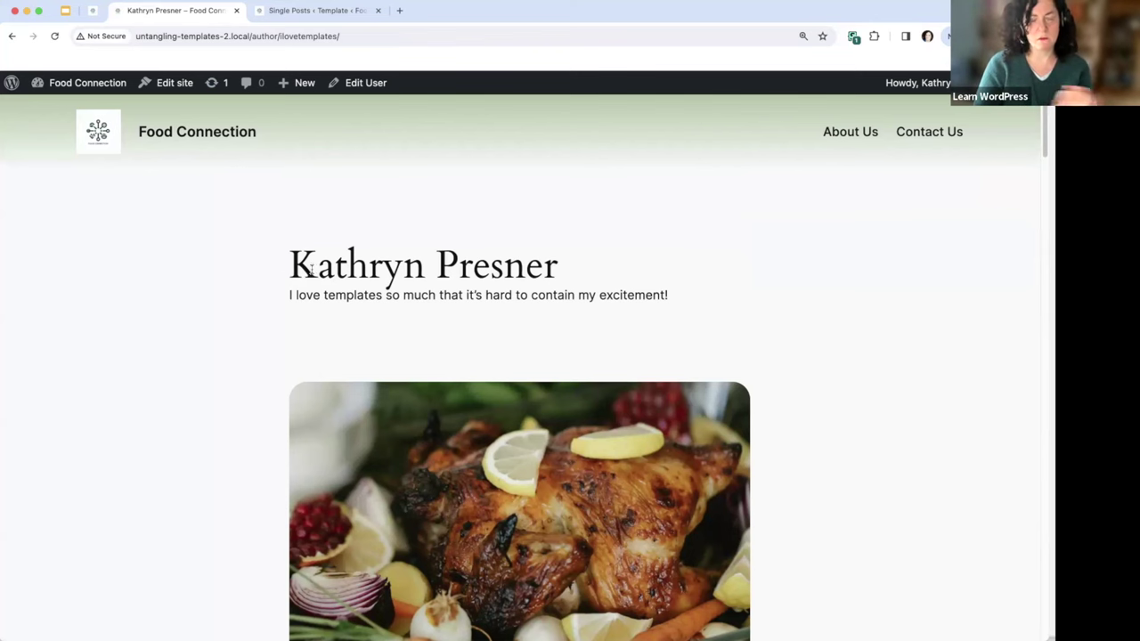
scroll(310, 270, "down", 15)
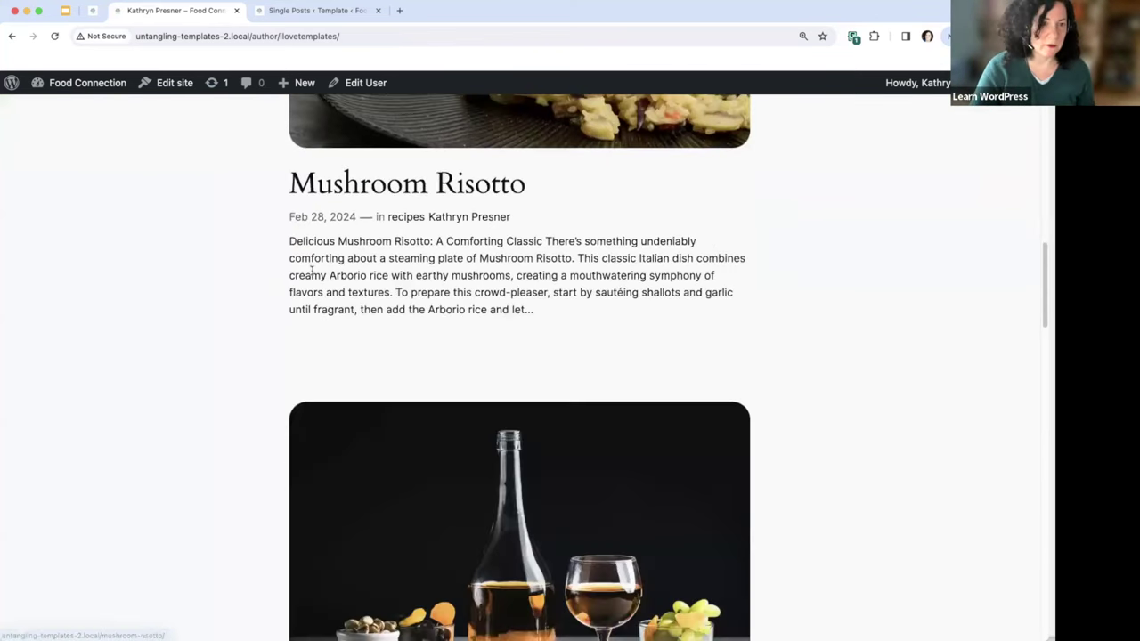
scroll(311, 270, "up", 15)
left_click_drag(289, 295, 704, 303)
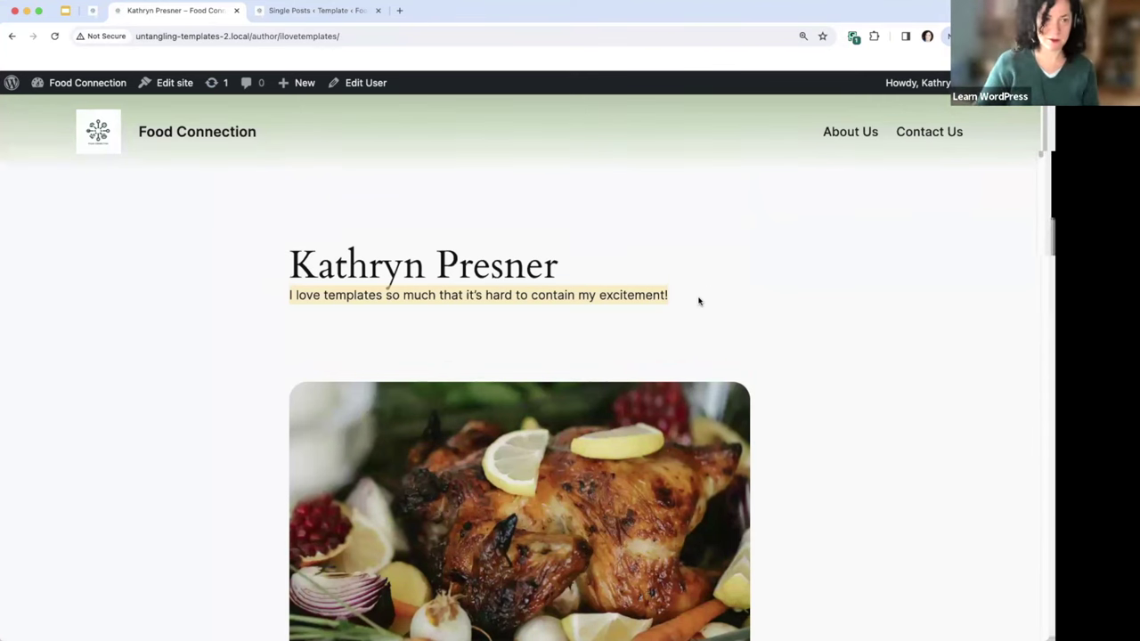
Step: Leave the site editor, examine the Biographical Info in the user profile, and compare it with the live author archive
left_click(93, 11)
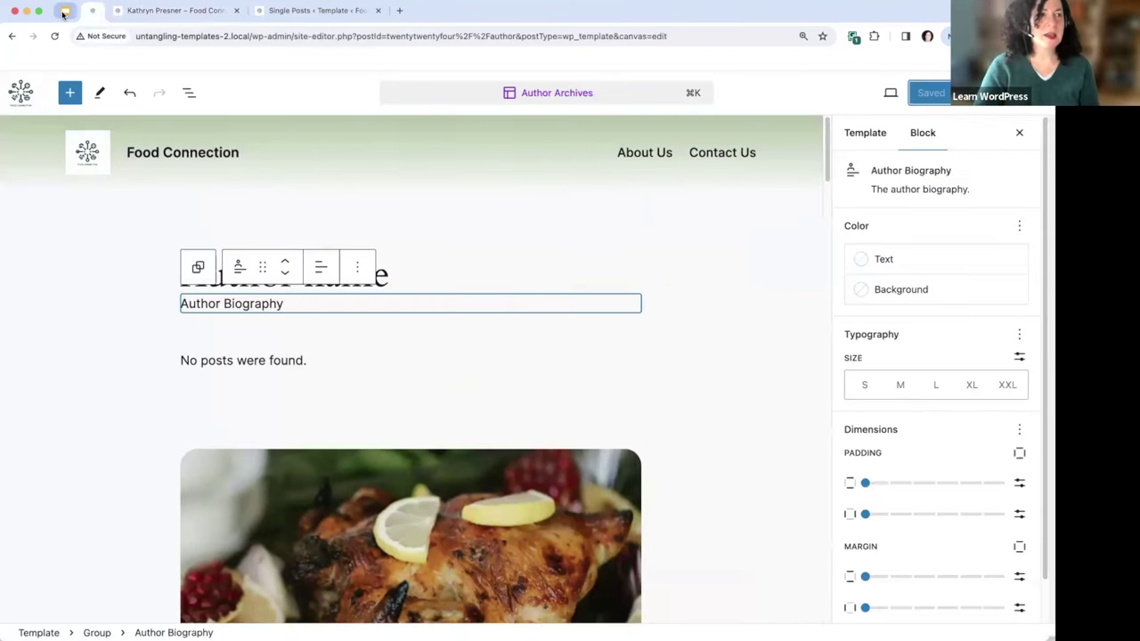
left_click(21, 93)
left_click(21, 93)
mouse_move(24, 368)
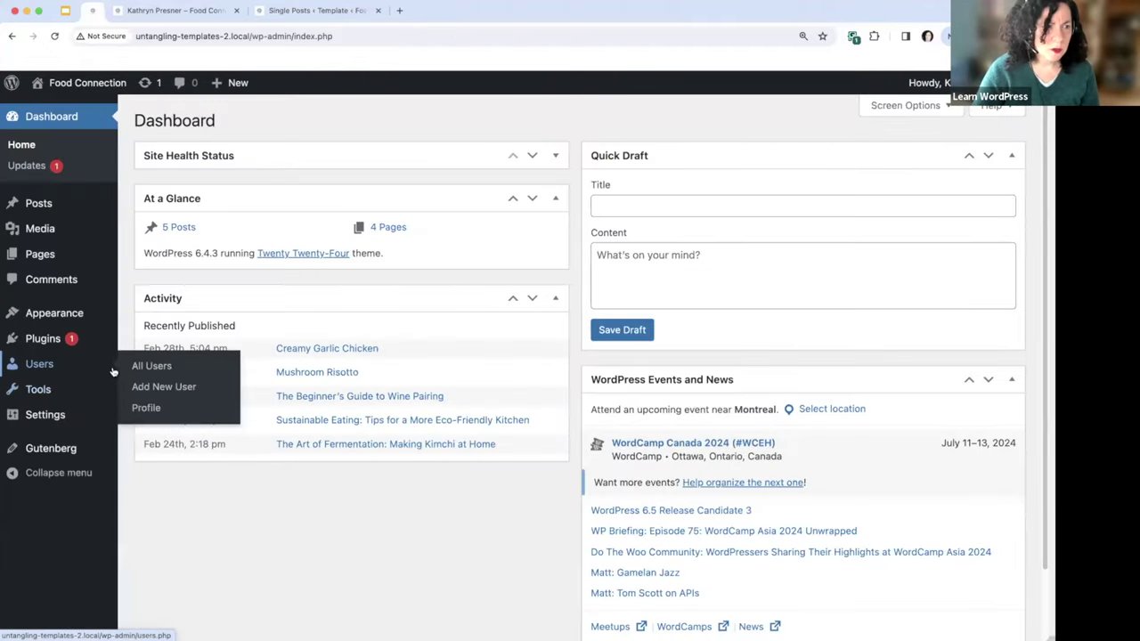
left_click(140, 405)
scroll(344, 405, "down", 15)
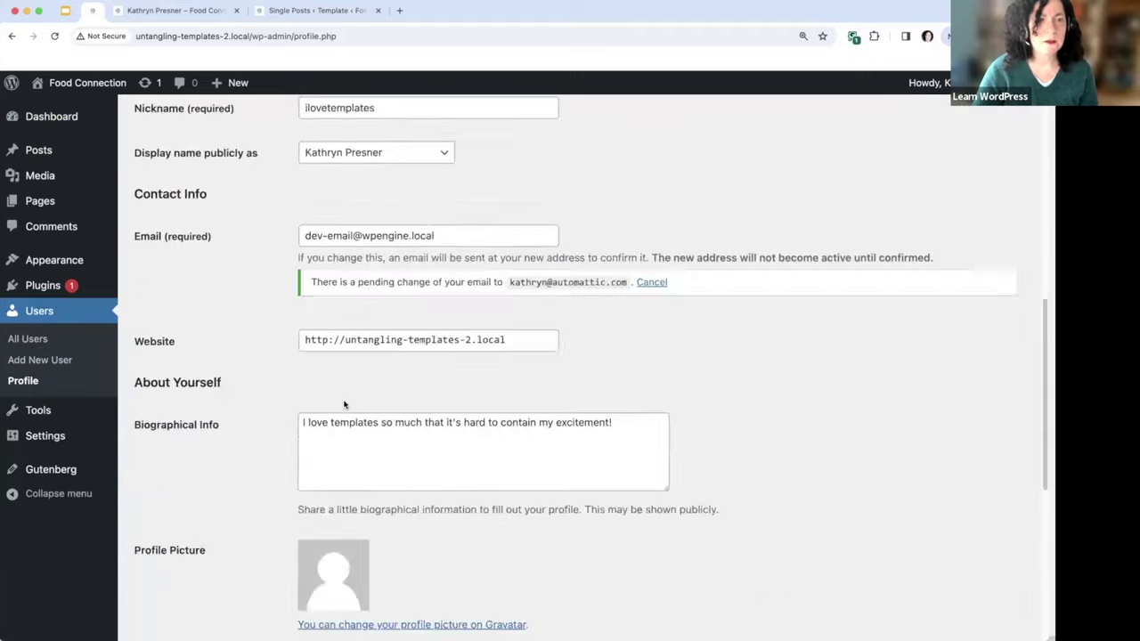
scroll(344, 404, "up", 5)
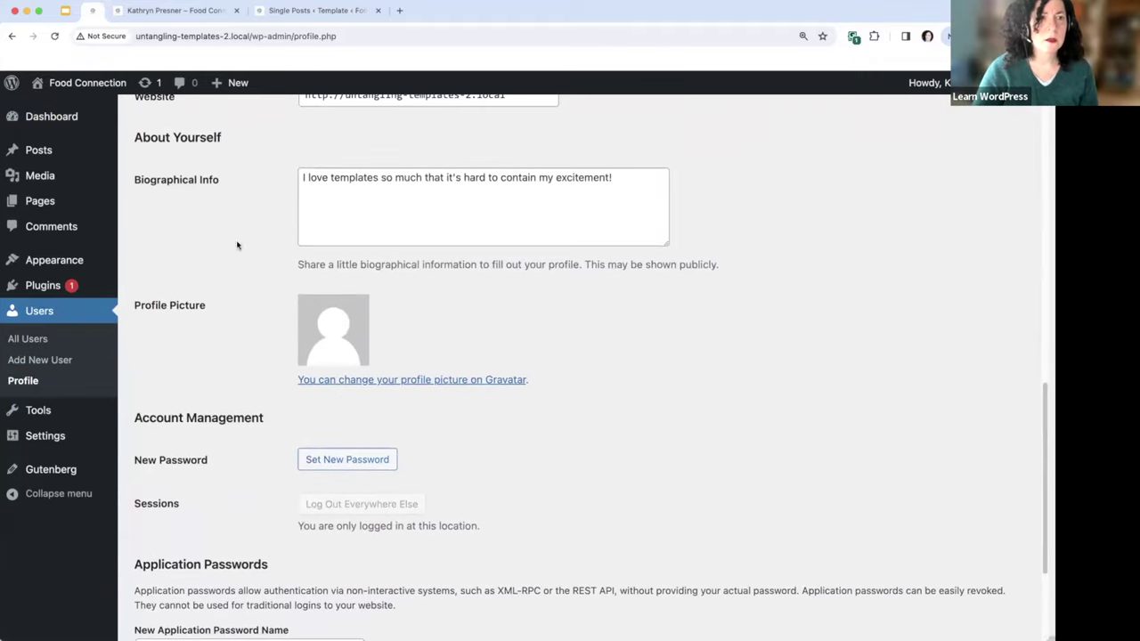
left_click(188, 18)
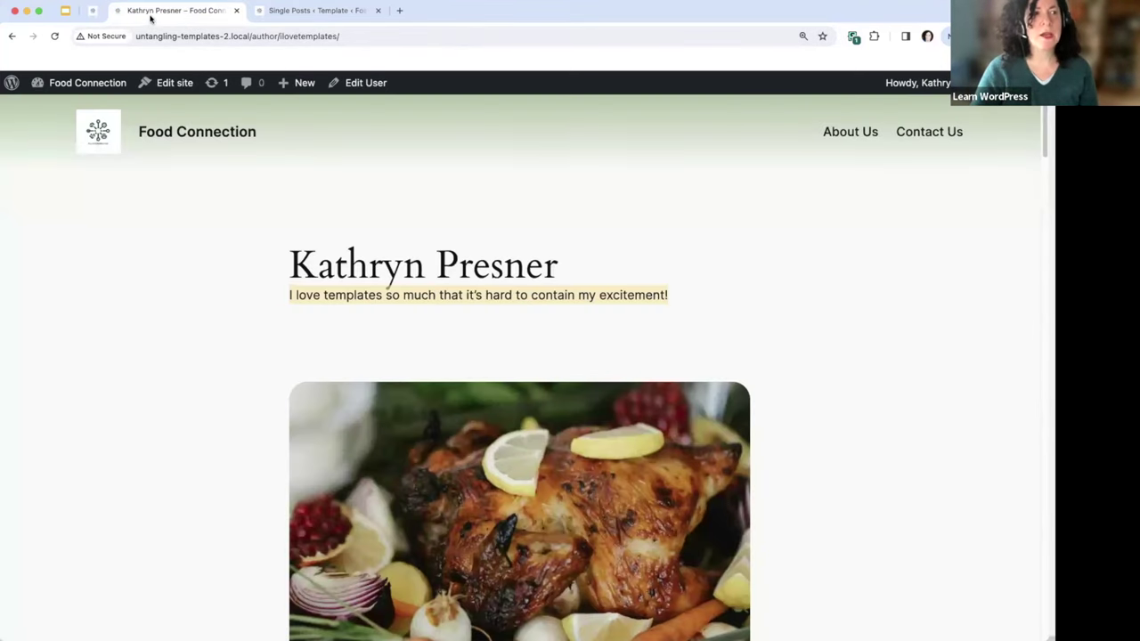
Step: Return to the site editor and delete the Author Archives template from the list of all templates
left_click(93, 10)
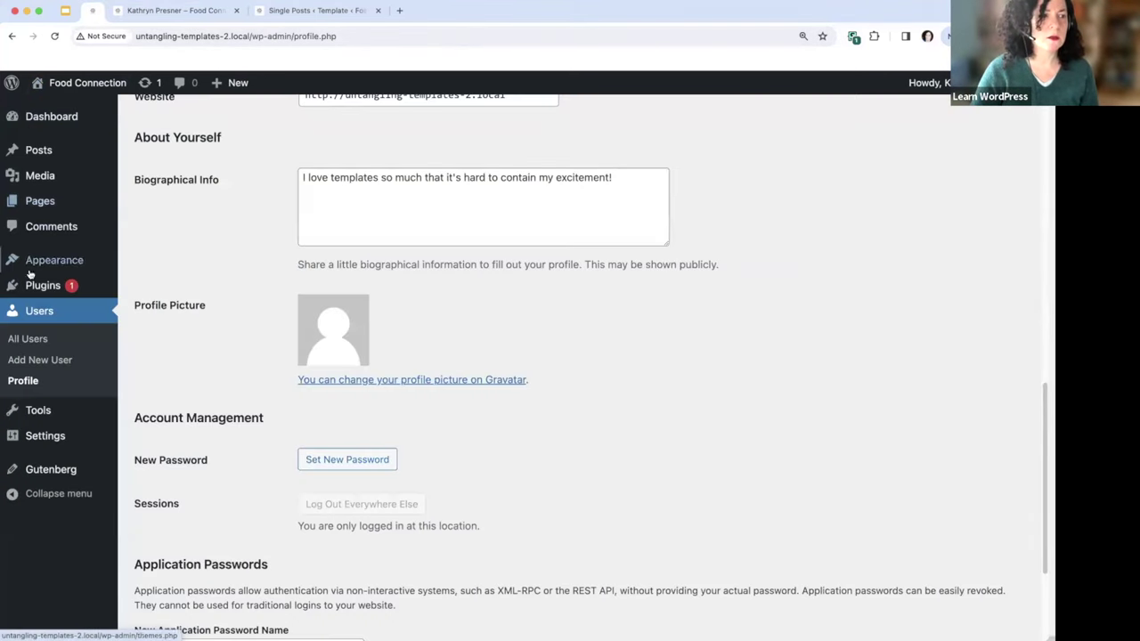
mouse_move(40, 260)
left_click(144, 282)
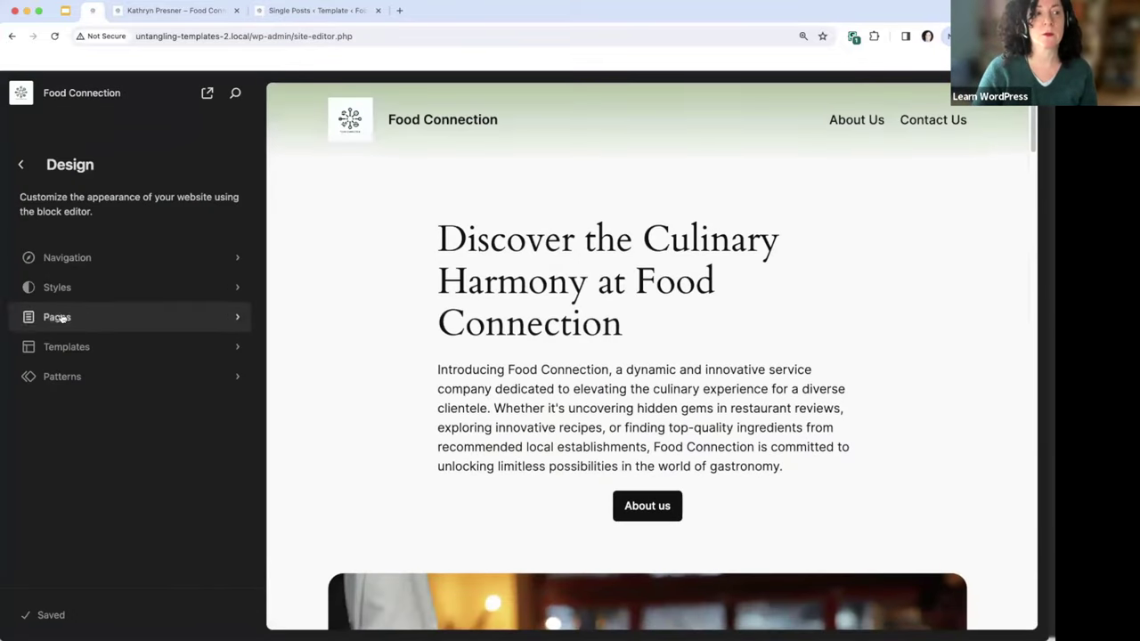
left_click(46, 347)
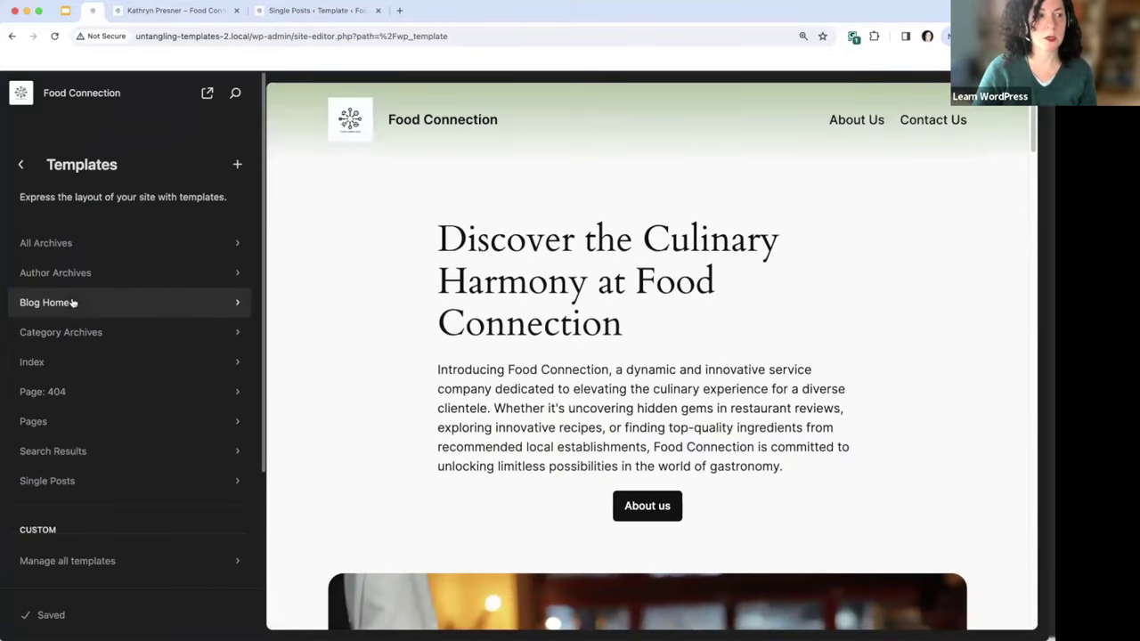
left_click(61, 561)
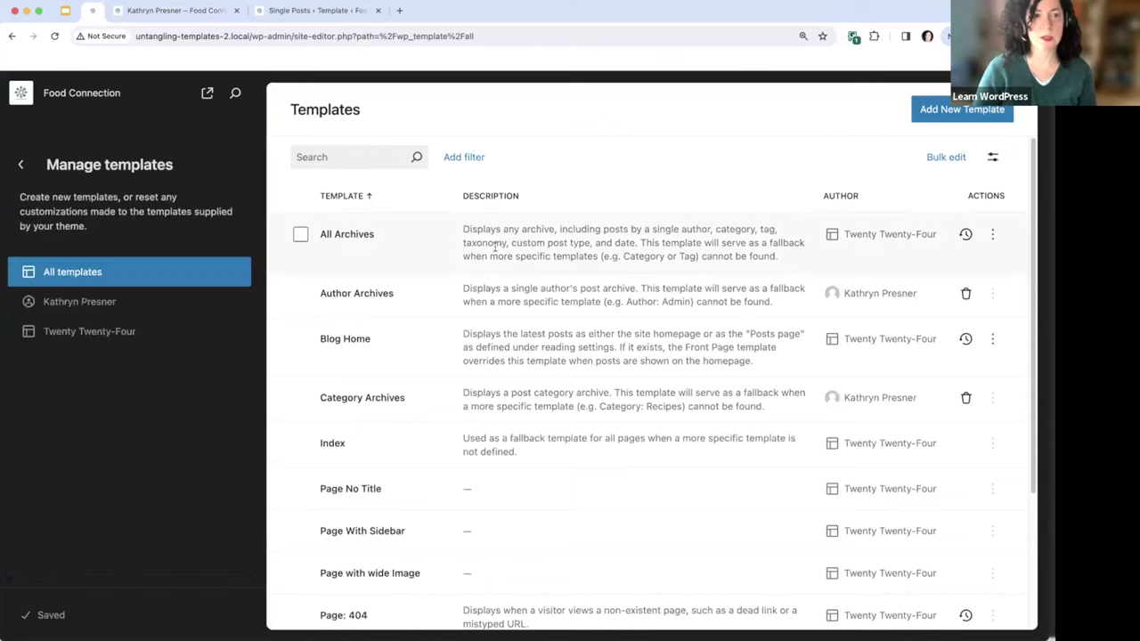
left_click(966, 295)
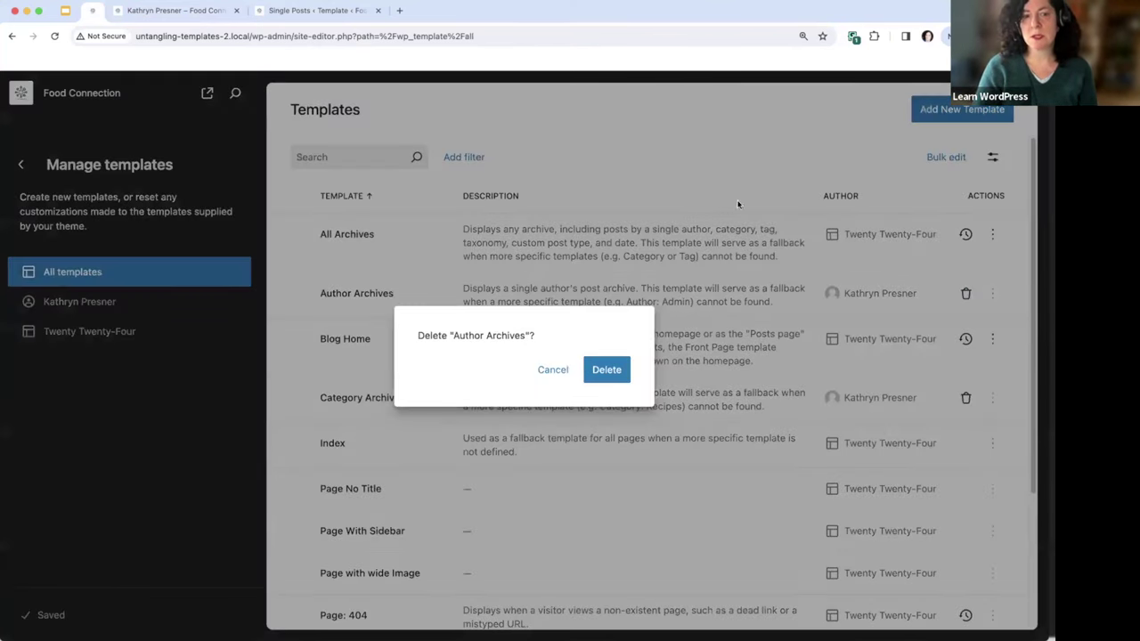
left_click(609, 370)
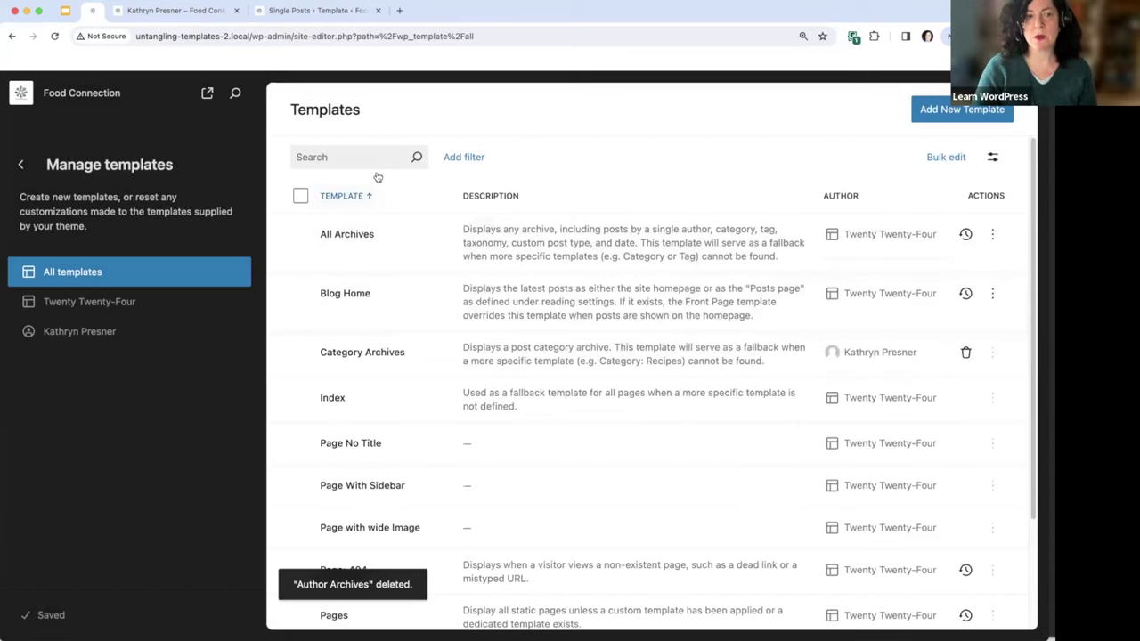
Step: Reload the author archive on the live site to inspect its fallback layout, and return to the list of all templates
left_click(190, 15)
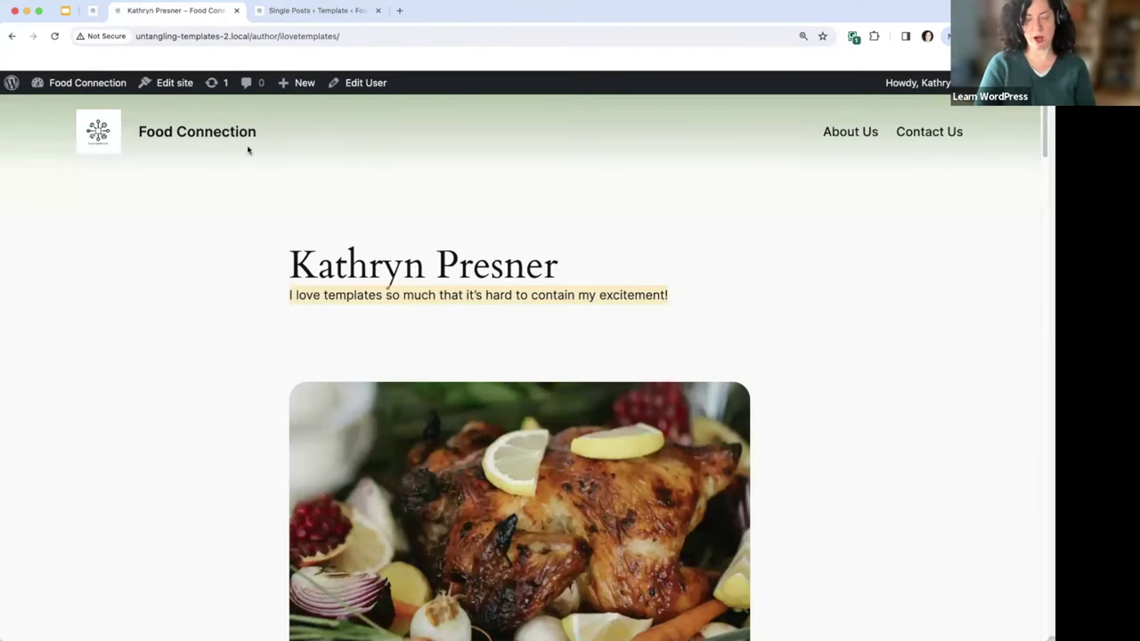
key("super+r")
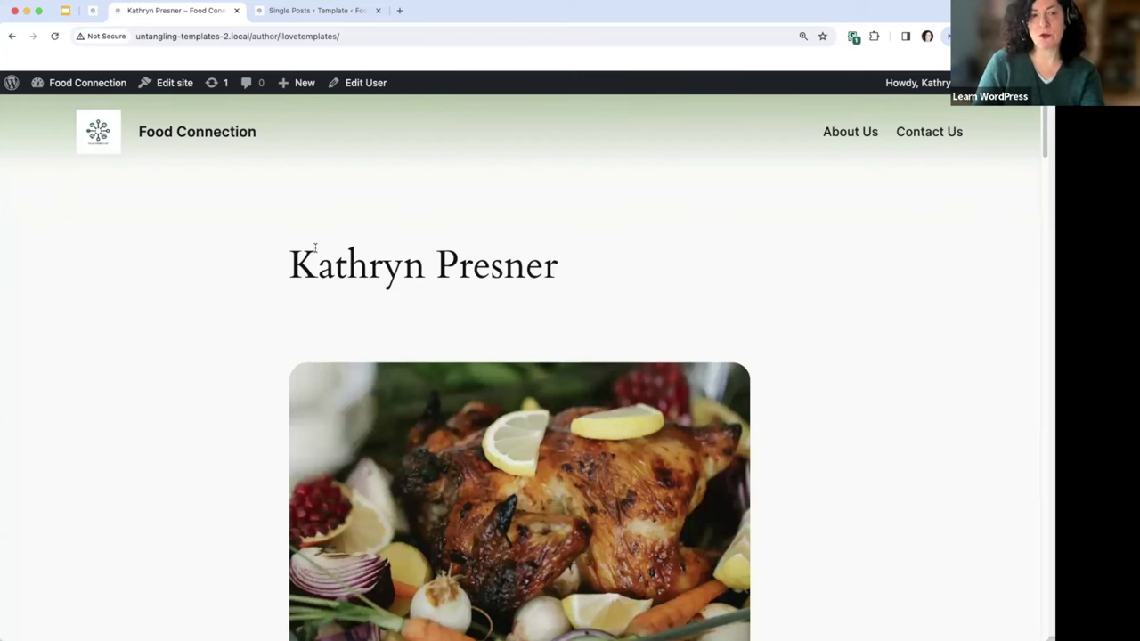
scroll(314, 248, "down", 1)
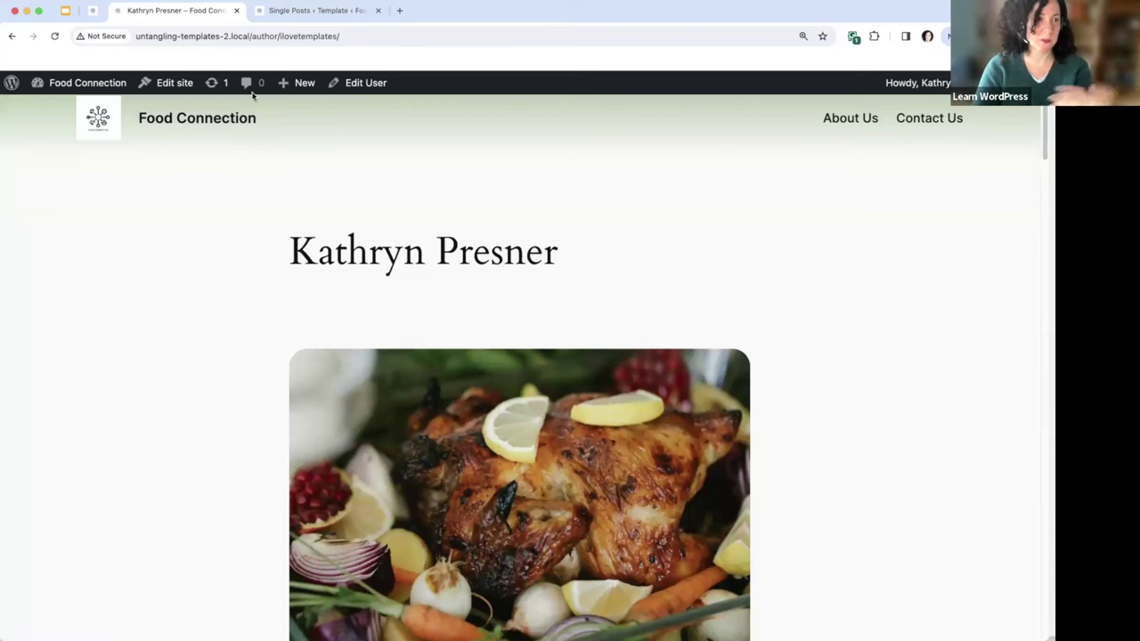
left_click(93, 11)
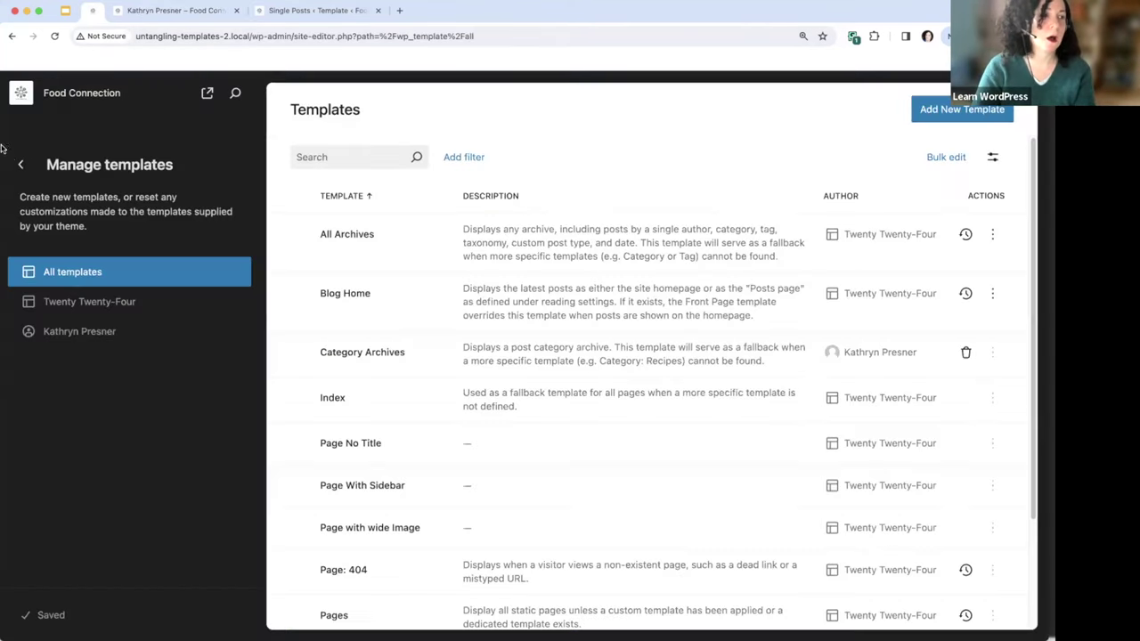
Step: Open the All Archives template and compare its layout with the author archive on the live site
left_click(21, 165)
left_click(77, 242)
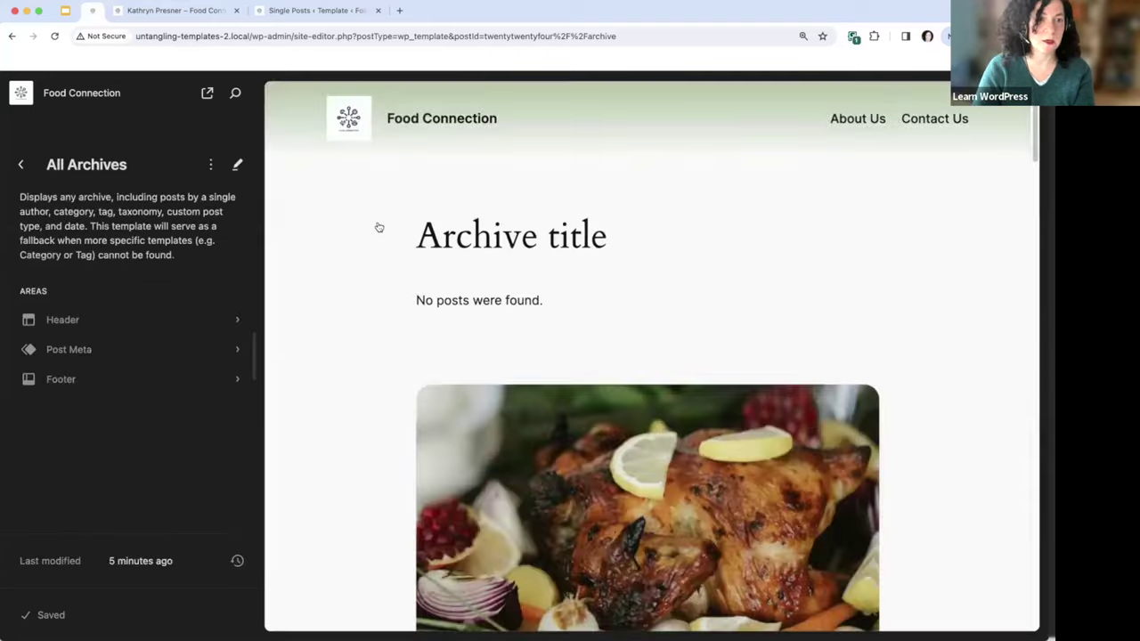
left_click(380, 225)
left_click(211, 11)
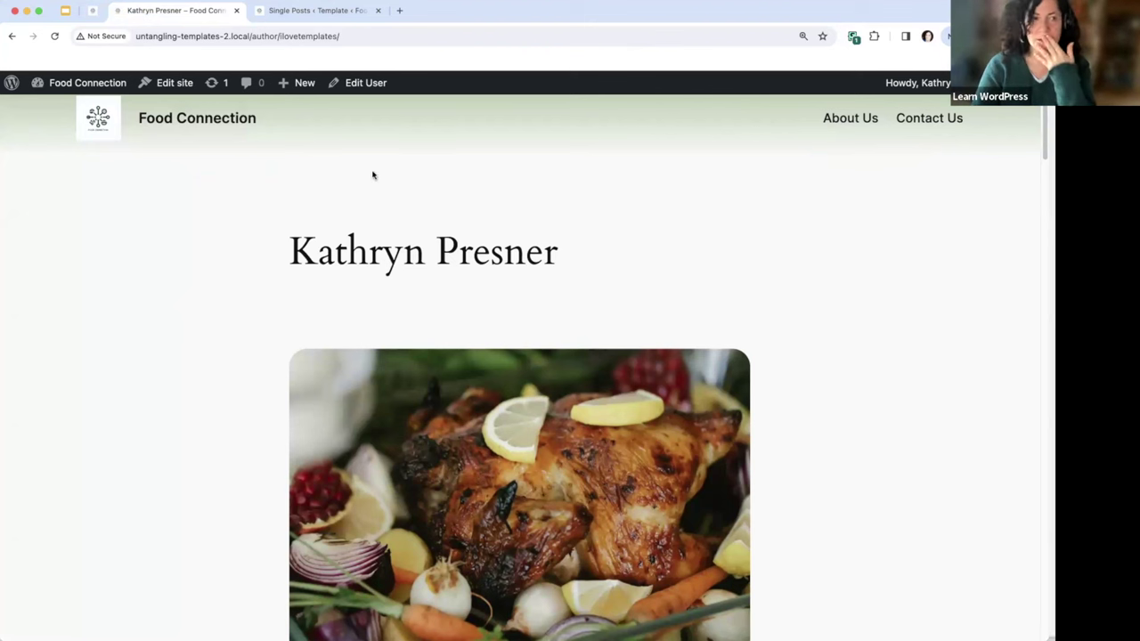
Step: Switch to the presentation and advance to the Custom Template demo slide
left_click(89, 11)
left_click(65, 11)
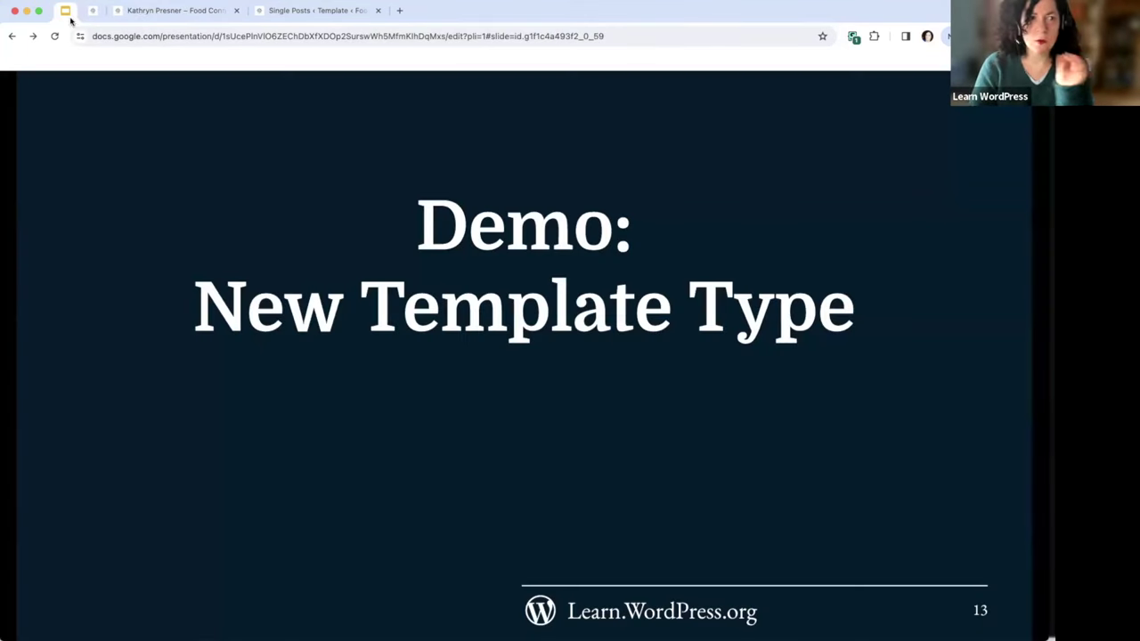
key("Right")
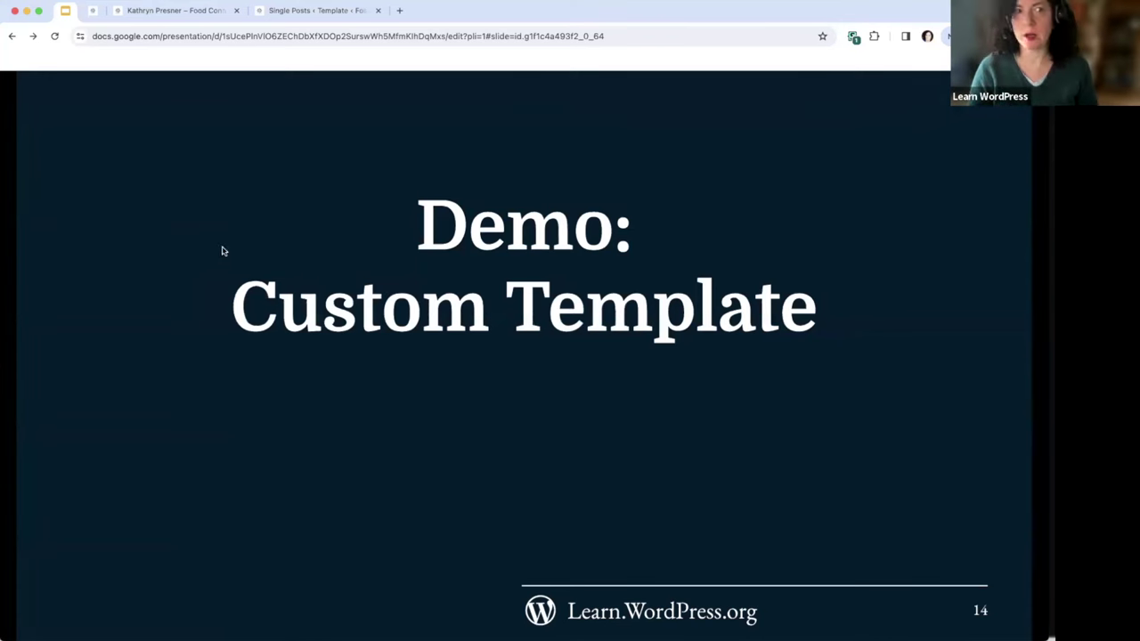
Step: Return to the site editor, leave the All Archives template and open the list of all templates
left_click(92, 11)
left_click(22, 93)
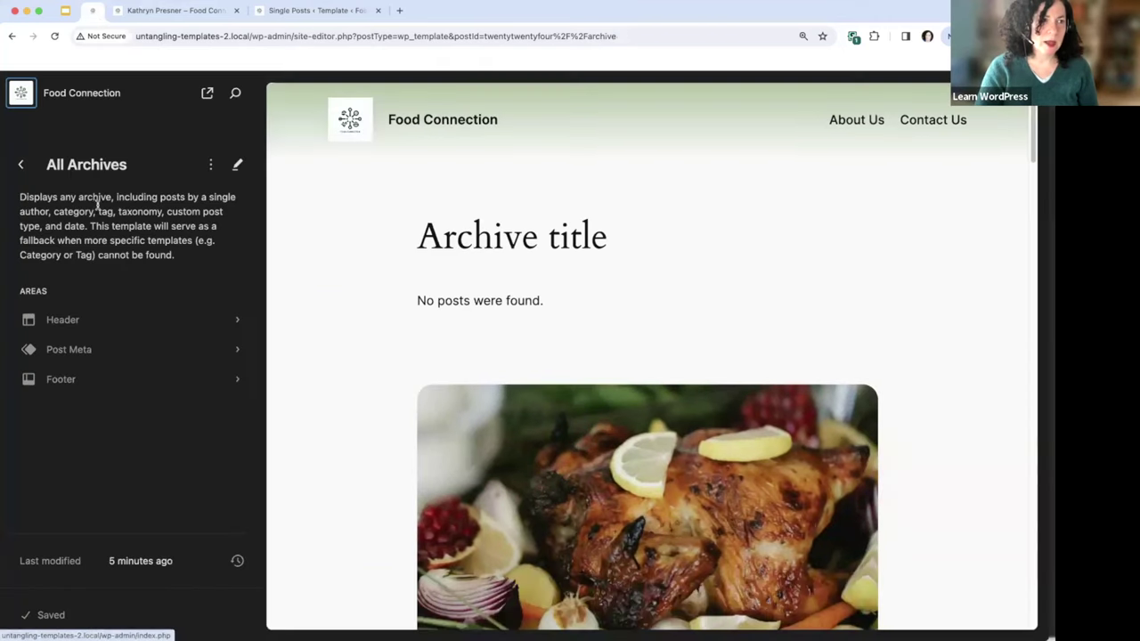
left_click(21, 164)
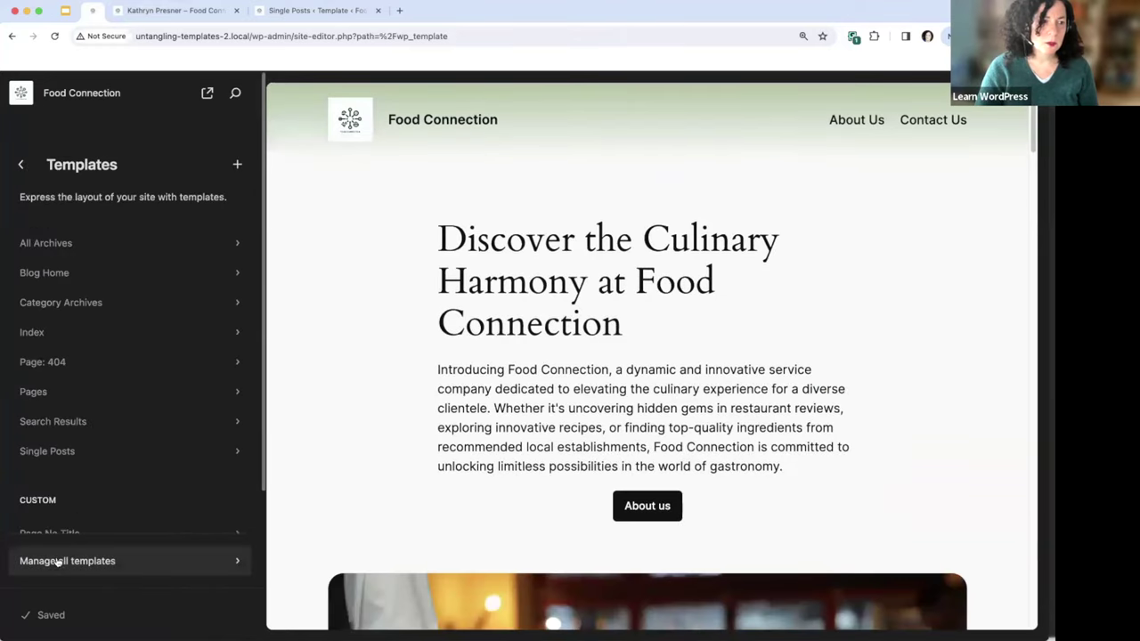
left_click(57, 561)
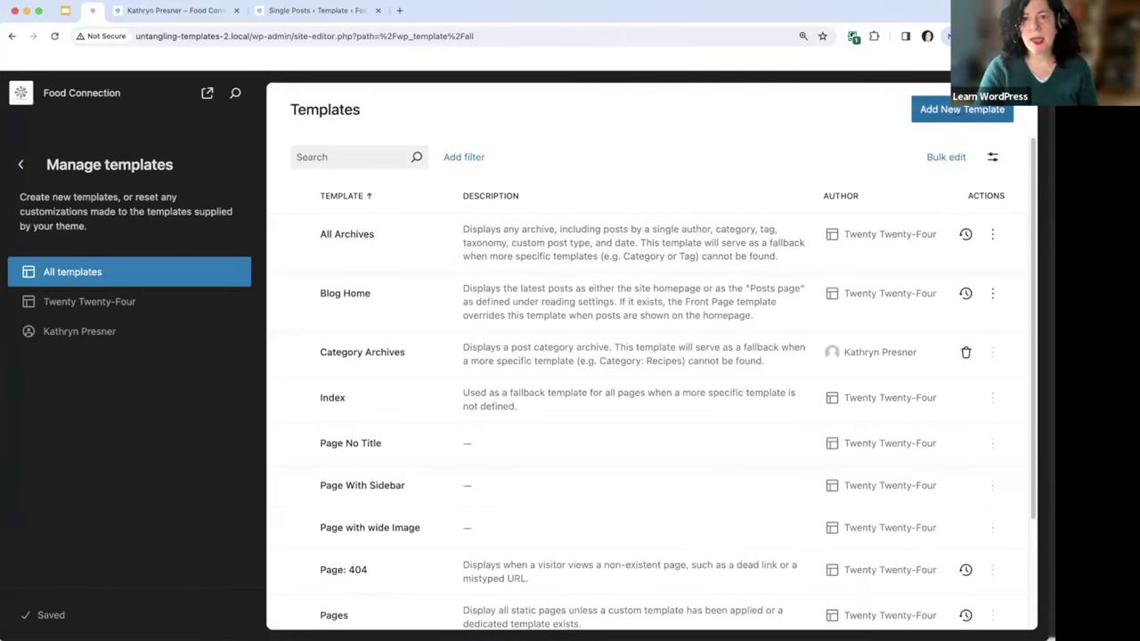
Step: Examine the Custom template option among the new template types, and look through the list of existing templates
left_click(931, 112)
scroll(473, 378, "down", 1)
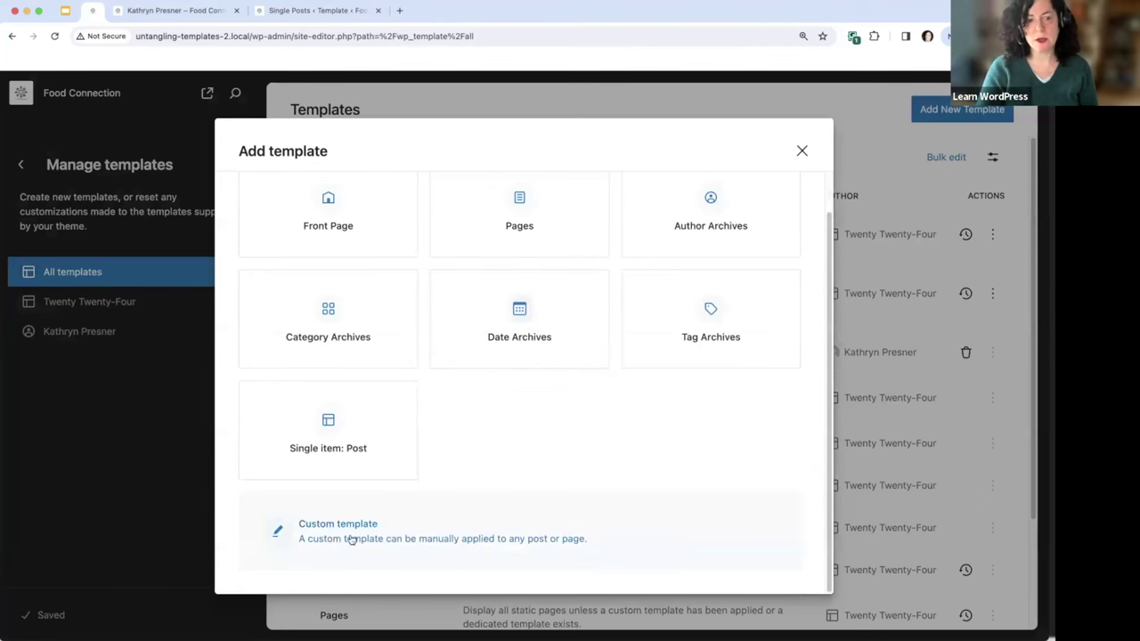
left_click(802, 151)
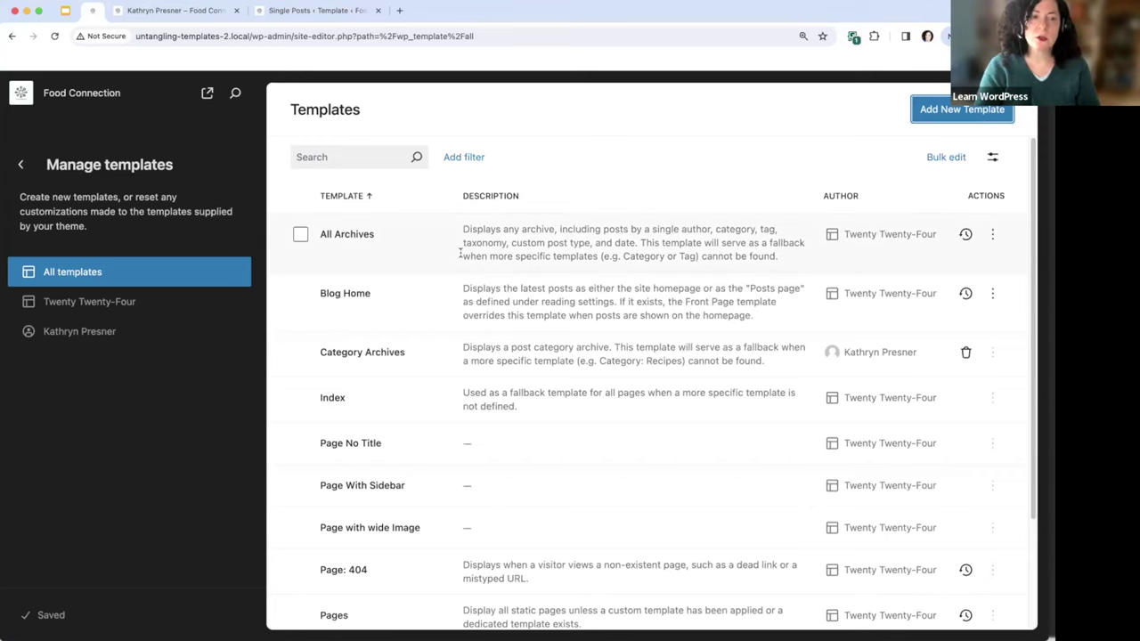
scroll(461, 253, "down", 2)
scroll(460, 253, "down", 2)
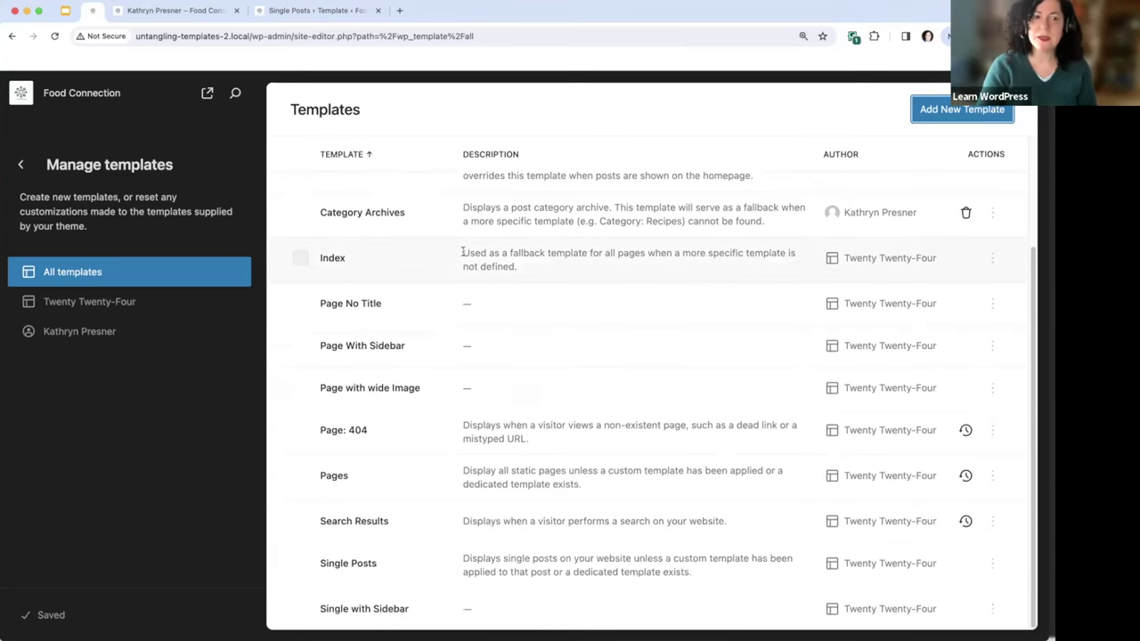
scroll(461, 253, "up", 4)
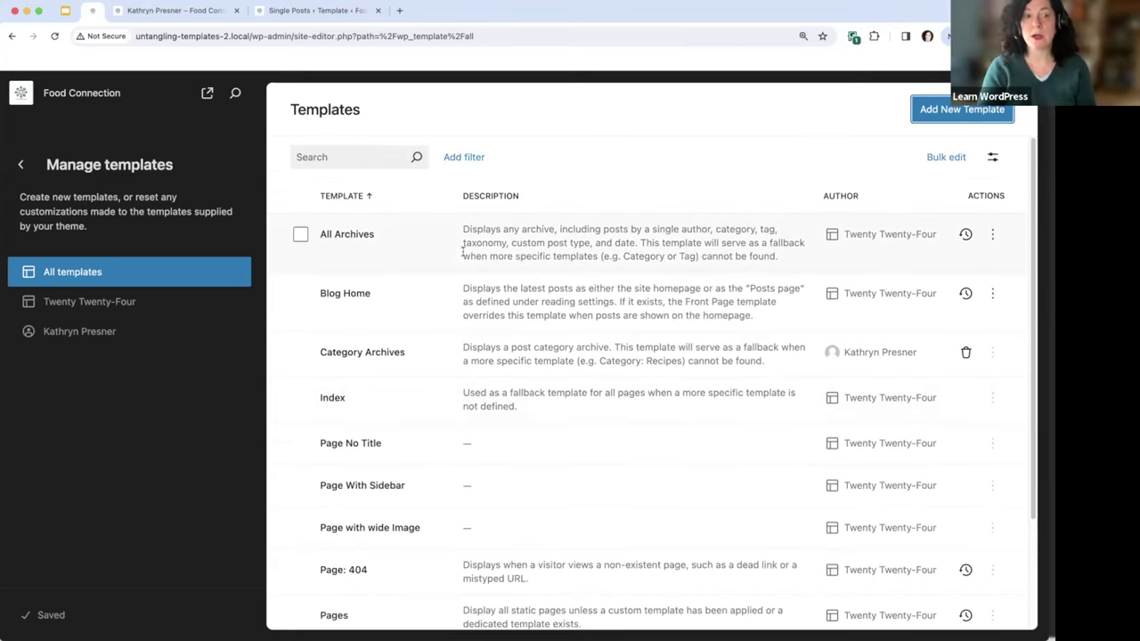
scroll(461, 253, "down", 3)
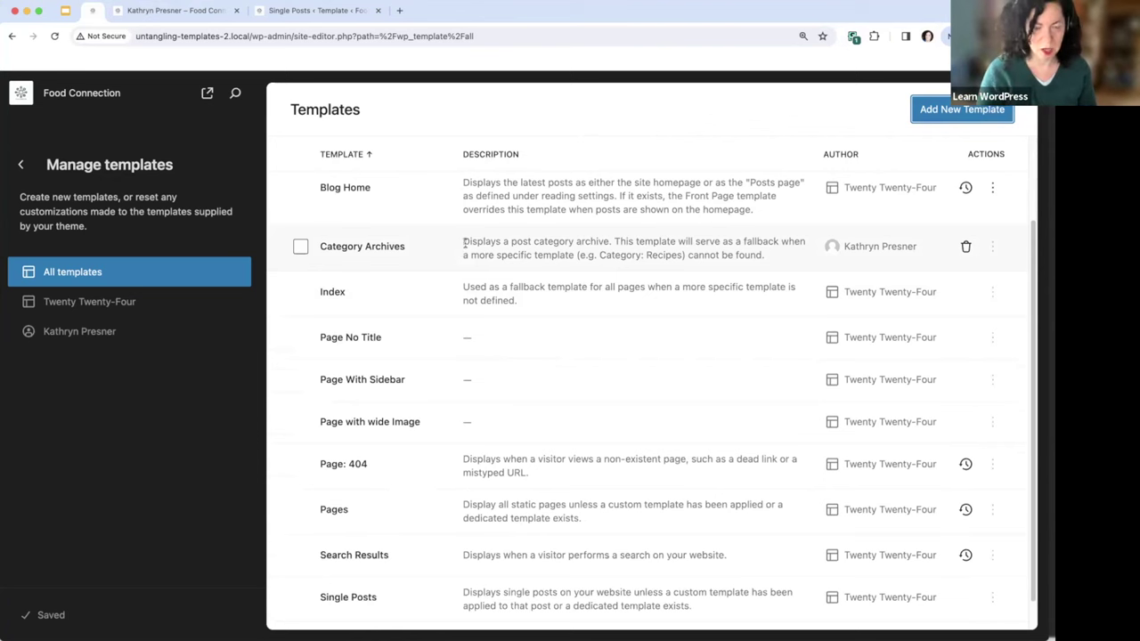
scroll(597, 318, "up", 3)
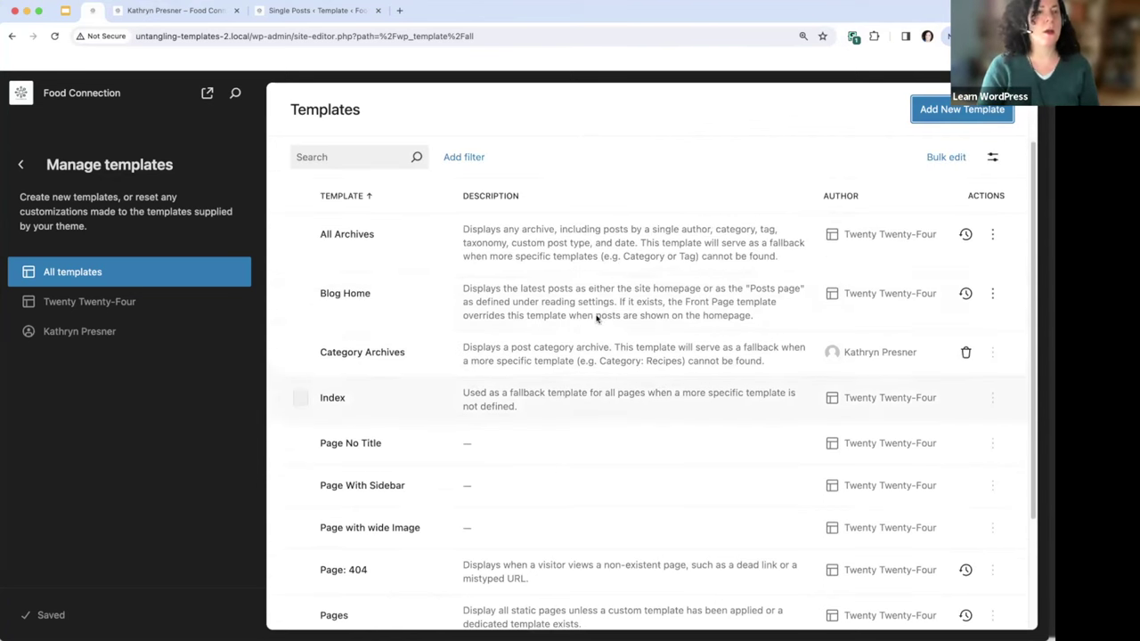
Step: Search the templates for "blank", clear the search, and look through the full list for page layouts
left_click(337, 156)
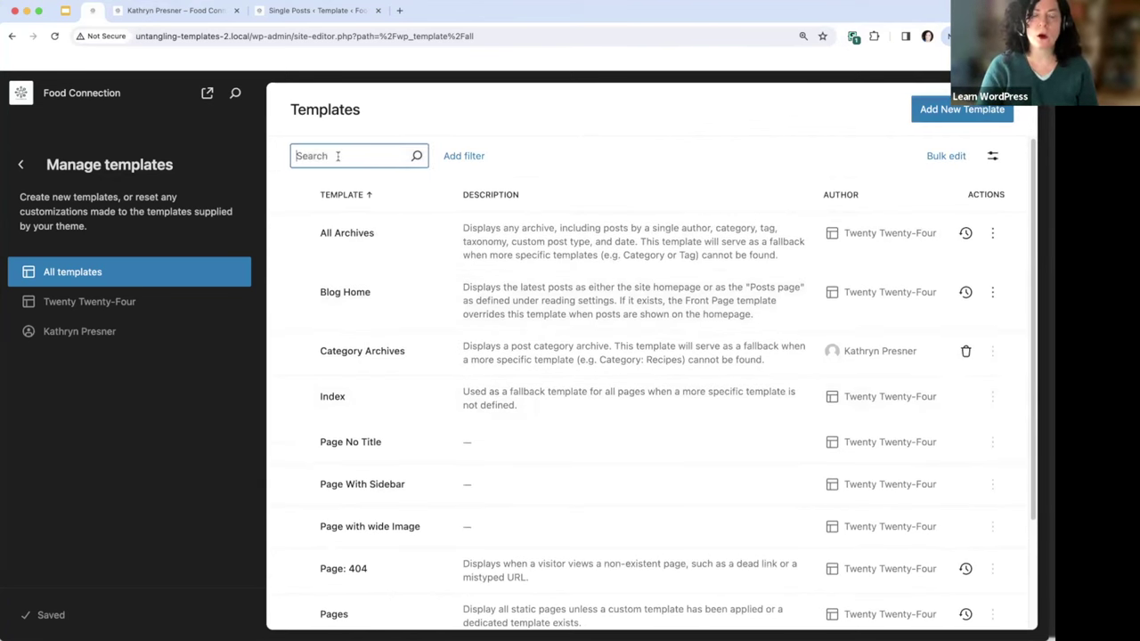
type("blank")
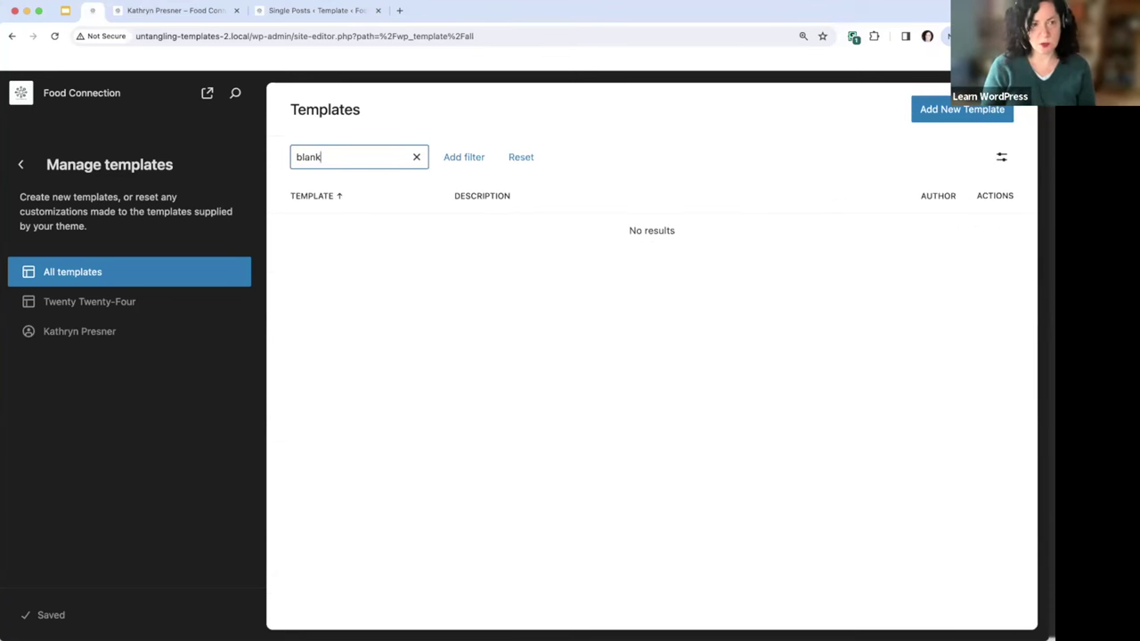
key("BackSpace")
key("BackSpace")
key("BackSpace")
key("BackSpace")
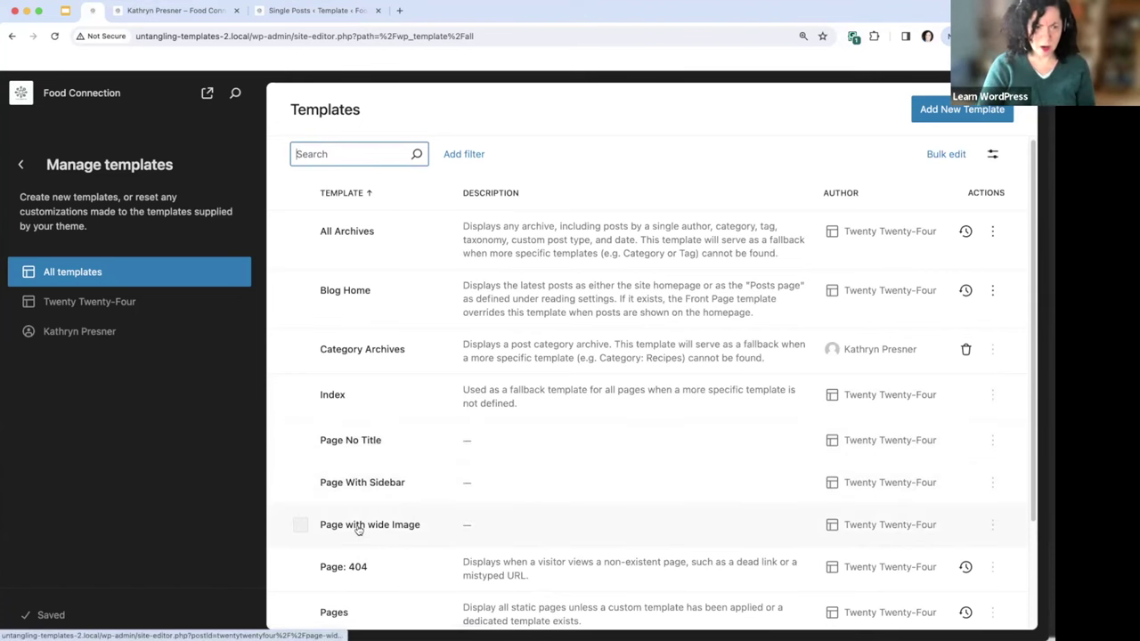
scroll(359, 528, "down", 3)
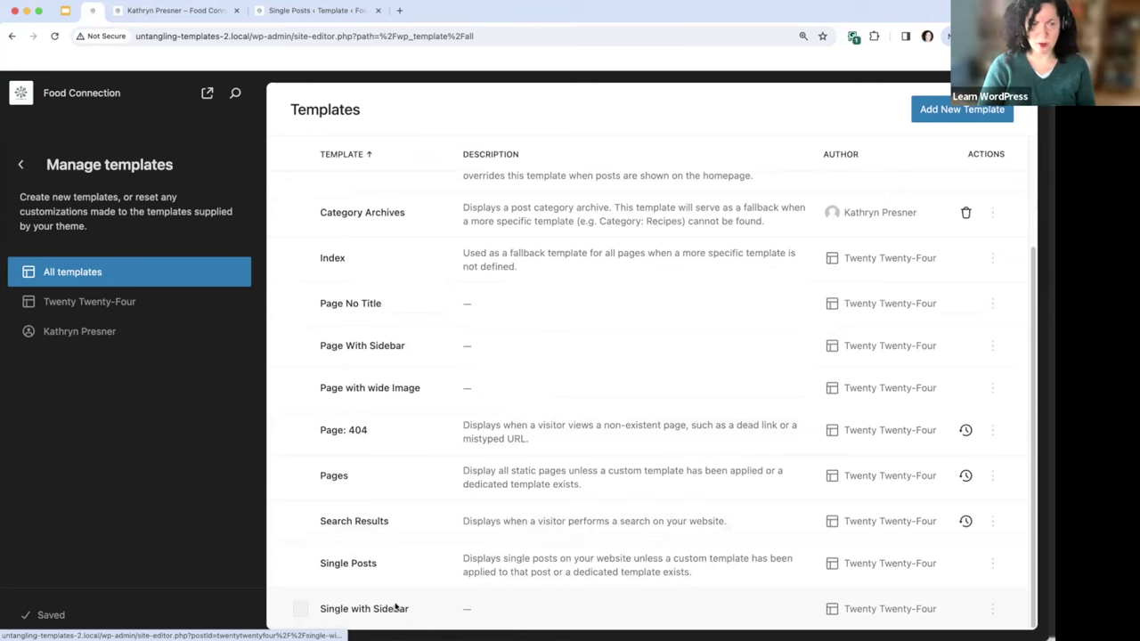
scroll(394, 593, "up", 3)
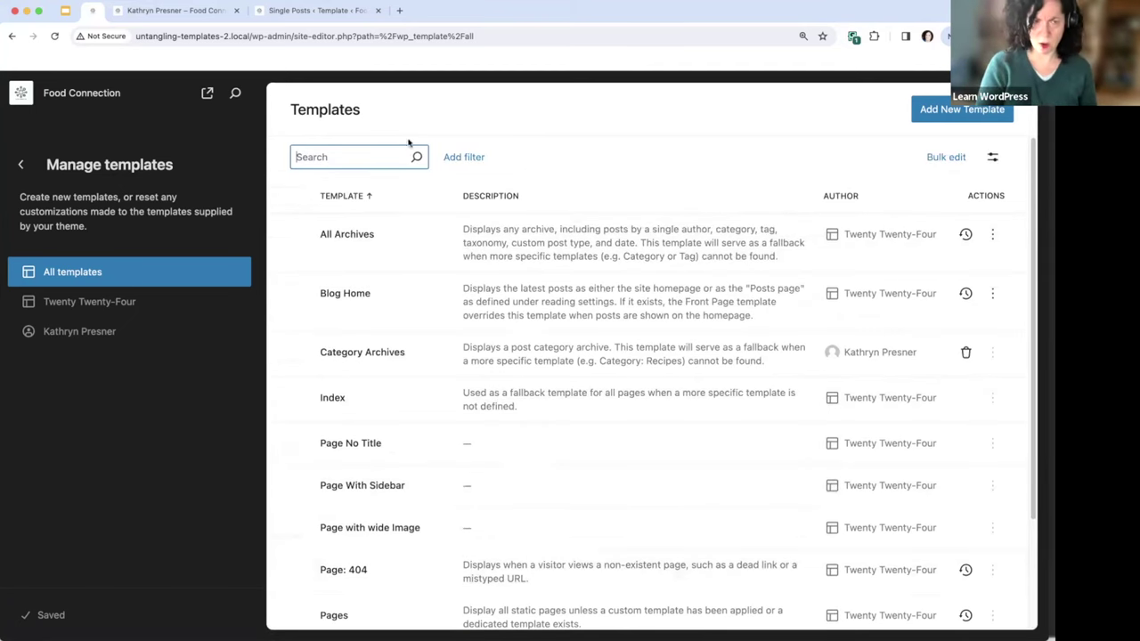
Step: Create a custom template named "Landing page" and start it from the pattern with header, title, featured image, content and footer
left_click(949, 111)
scroll(535, 330, "down", 1)
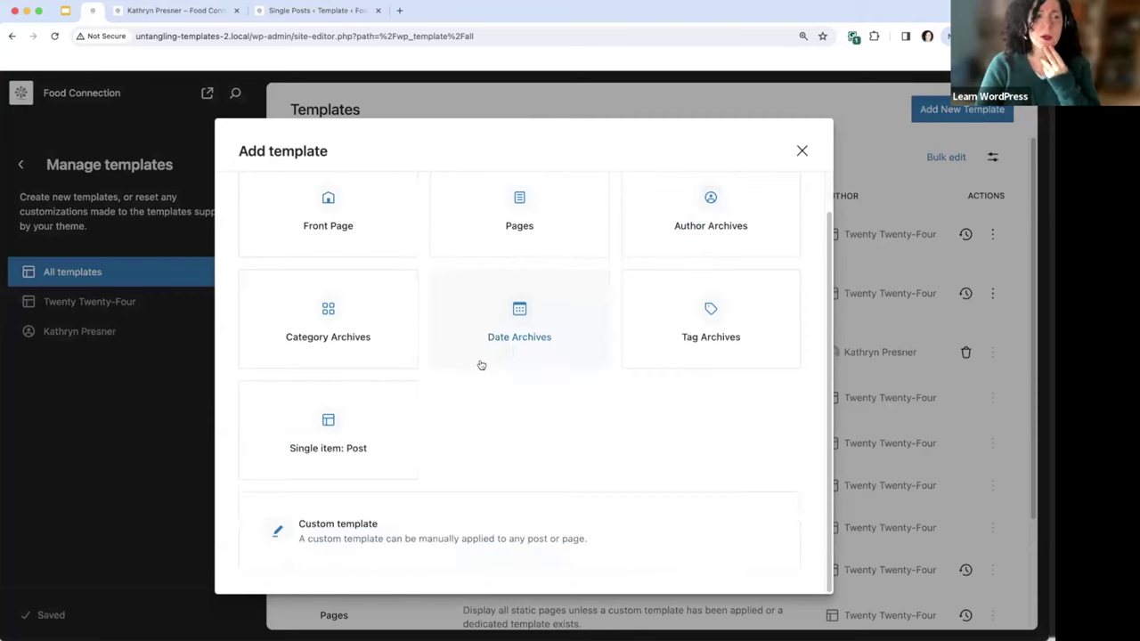
left_click(423, 545)
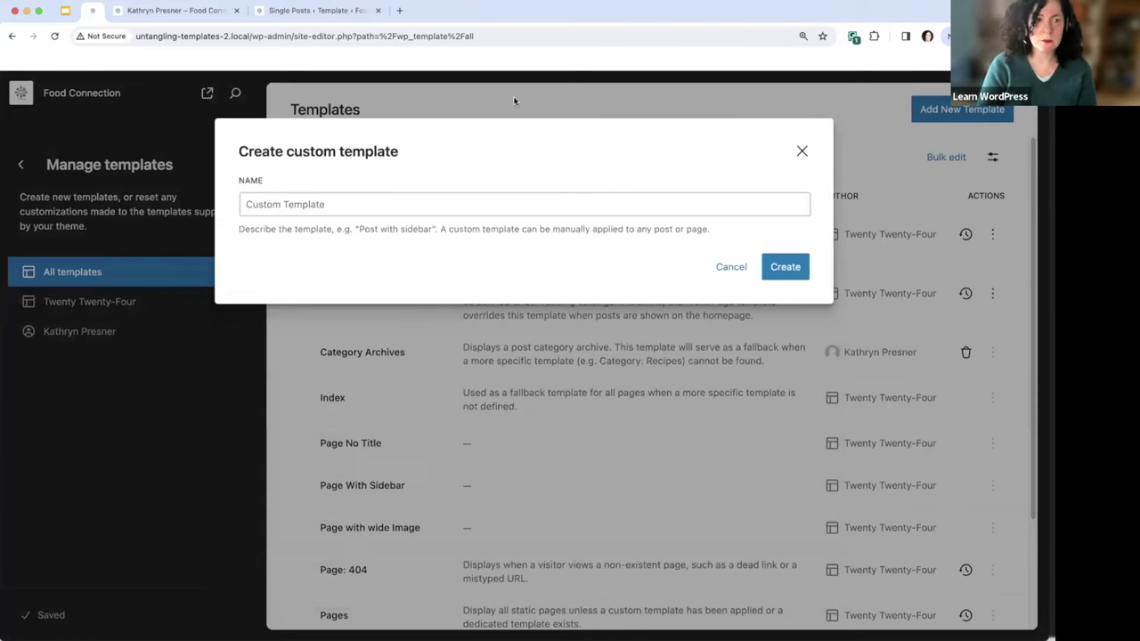
left_click(328, 205)
type("Landing page")
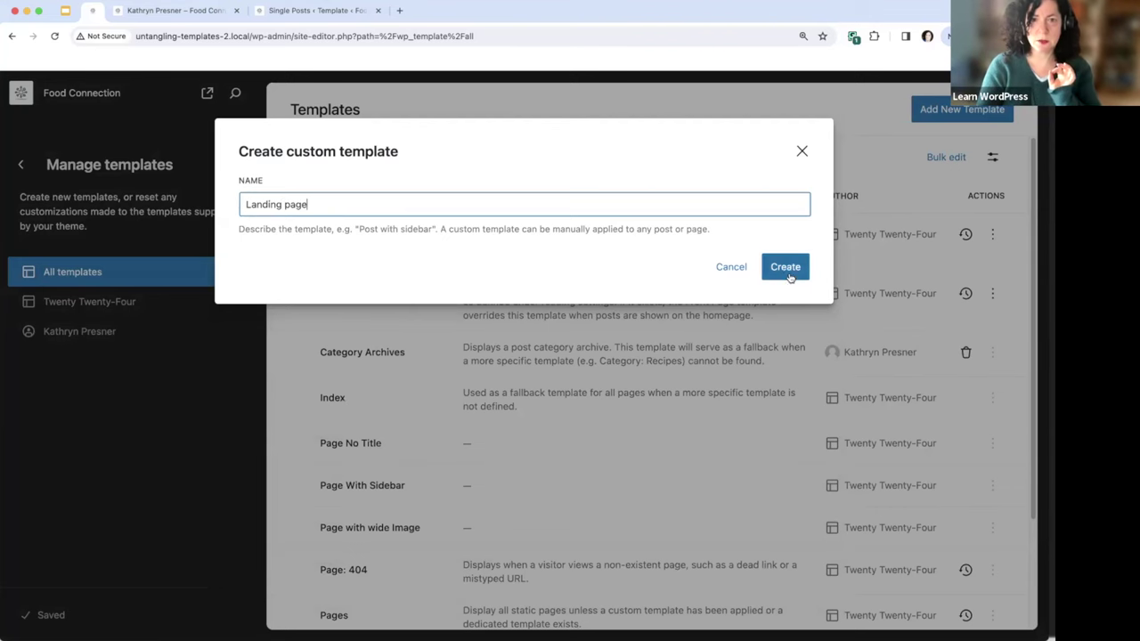
left_click(786, 266)
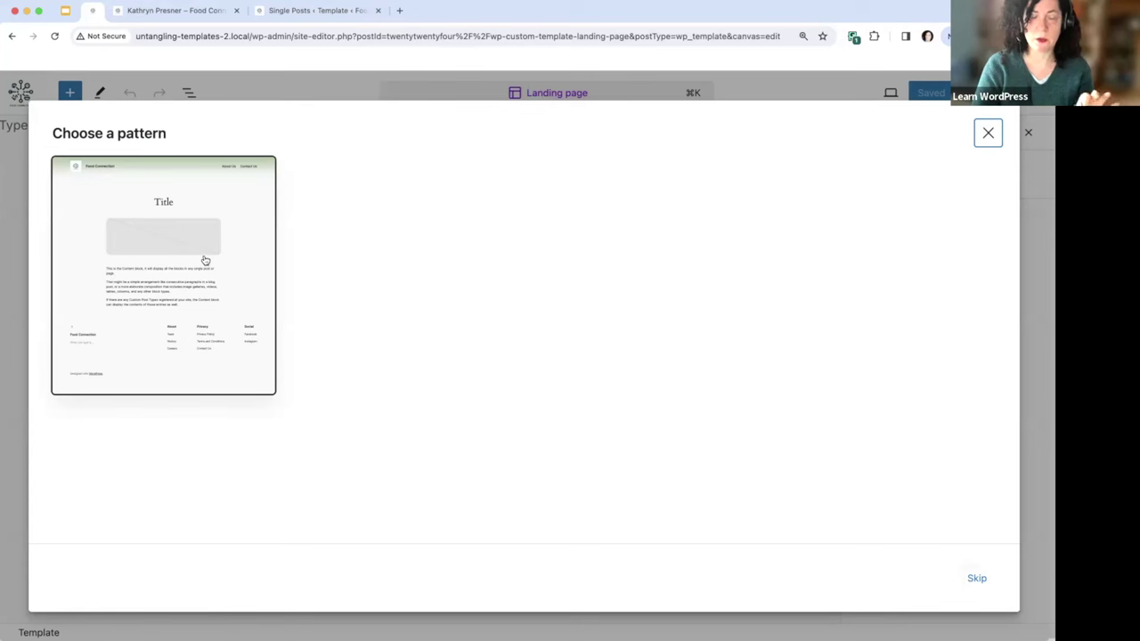
left_click(204, 257)
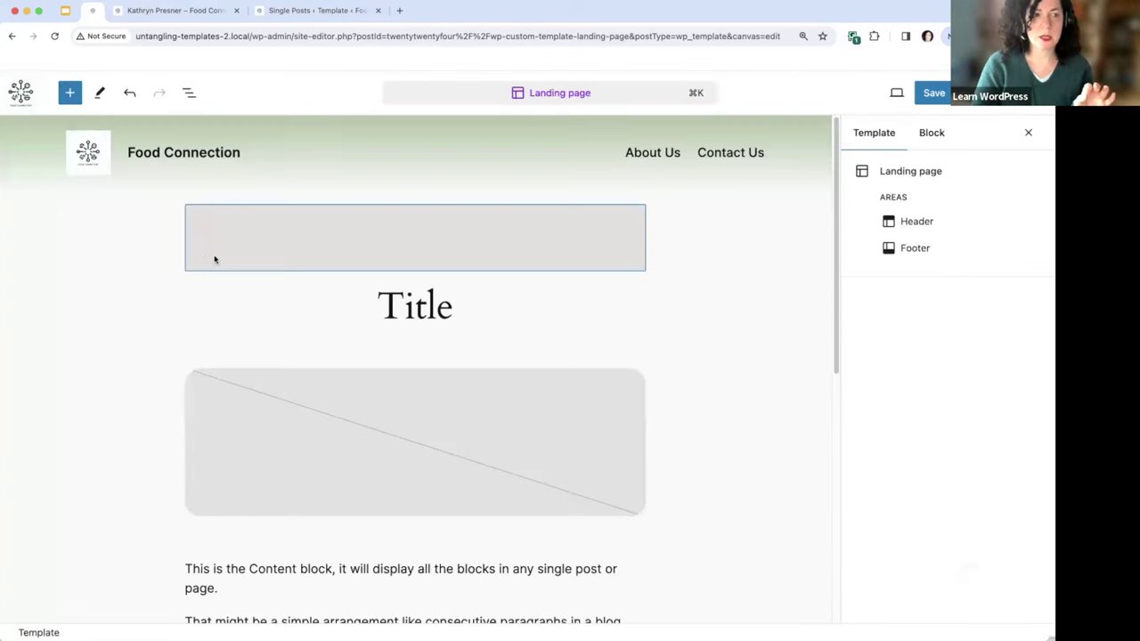
Step: Show the block structure of the Landing page template and delete its Header
left_click(188, 93)
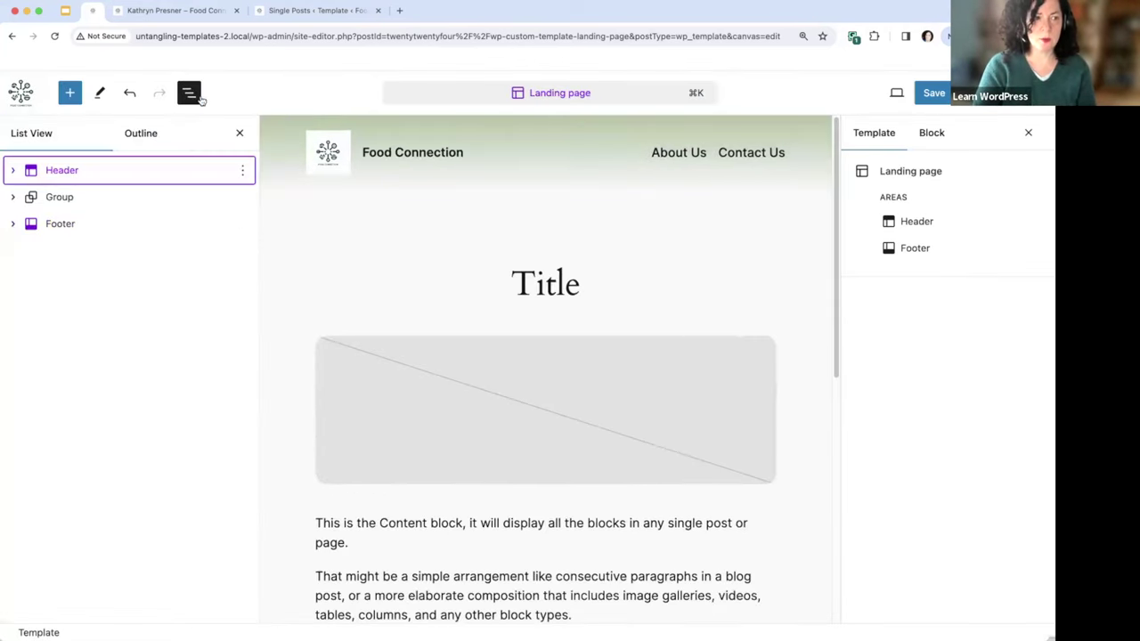
left_click(243, 170)
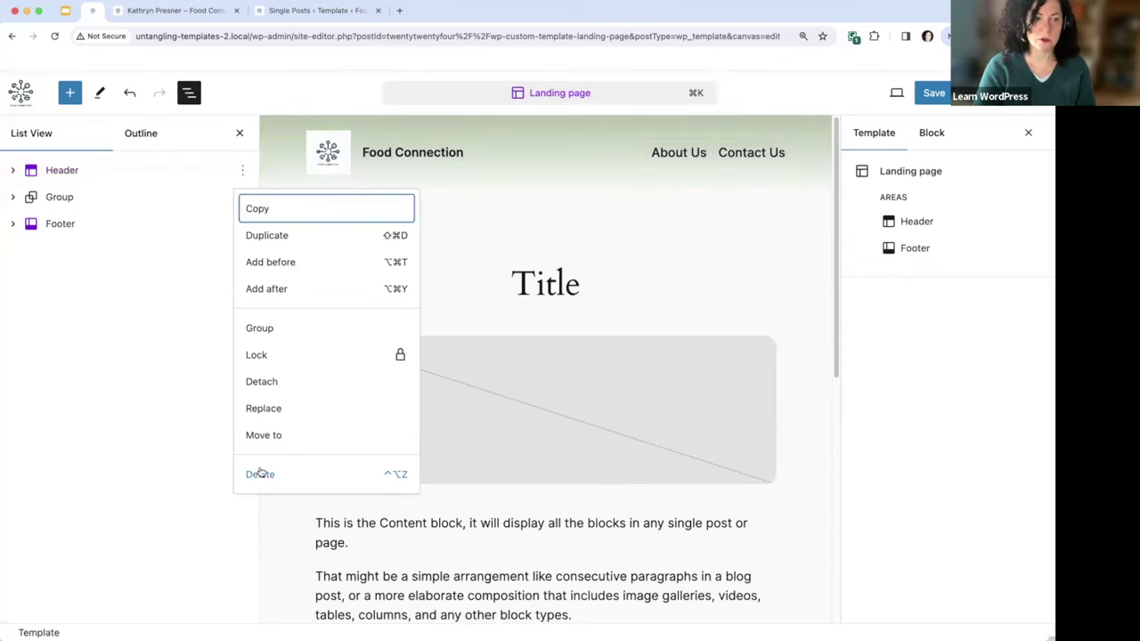
left_click(243, 170)
left_click(243, 170)
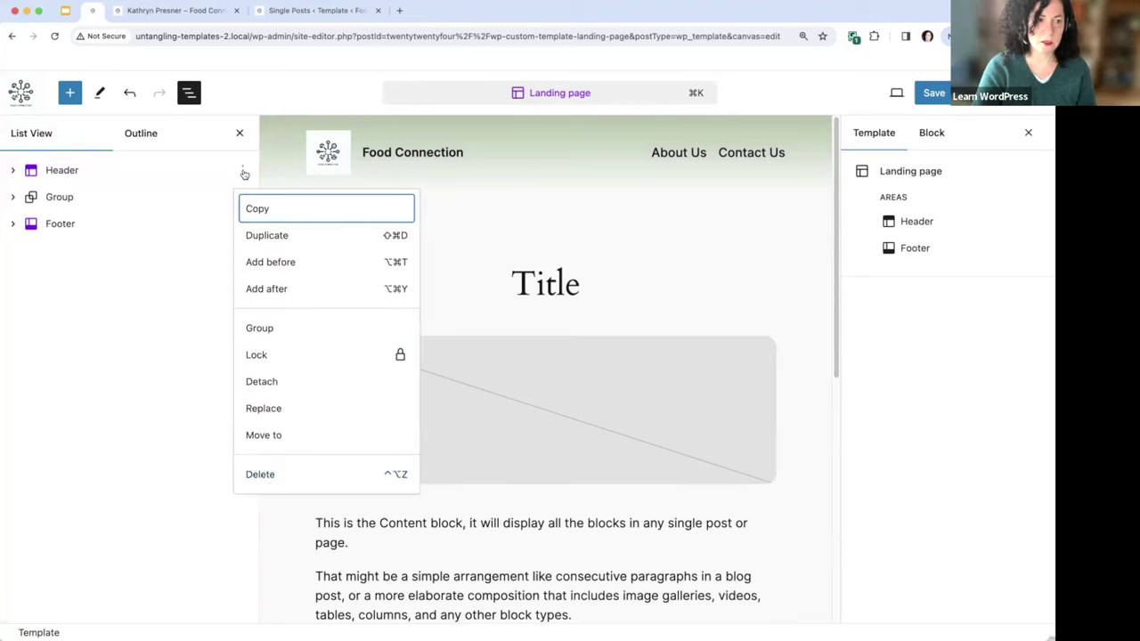
left_click(272, 475)
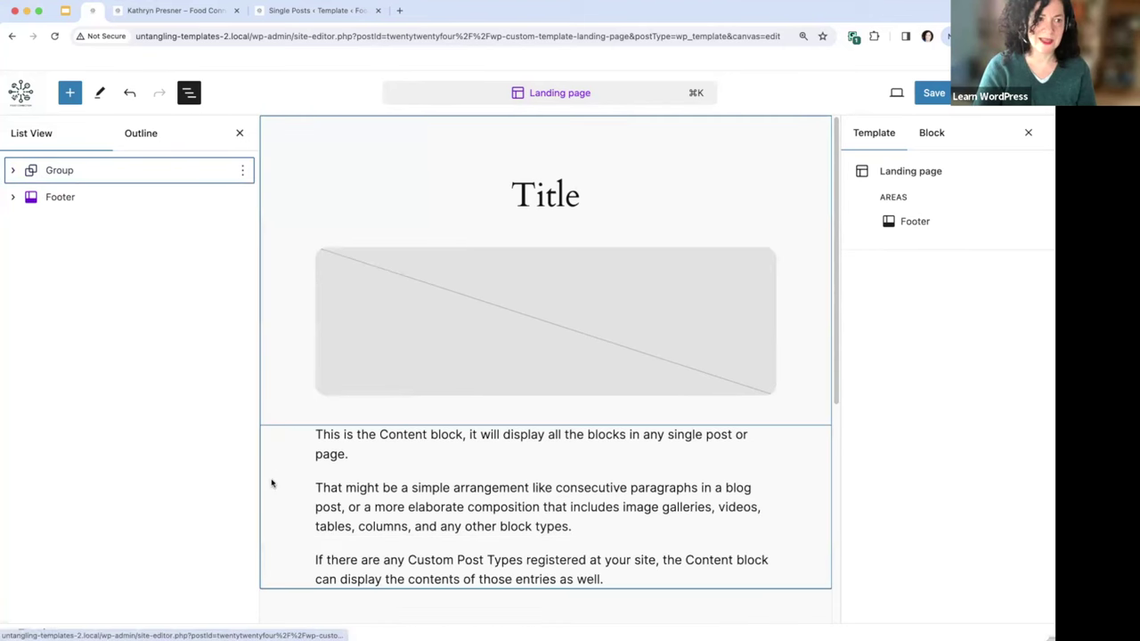
Step: Delete the Footer and the Featured Image block from the Landing page template
left_click(83, 195)
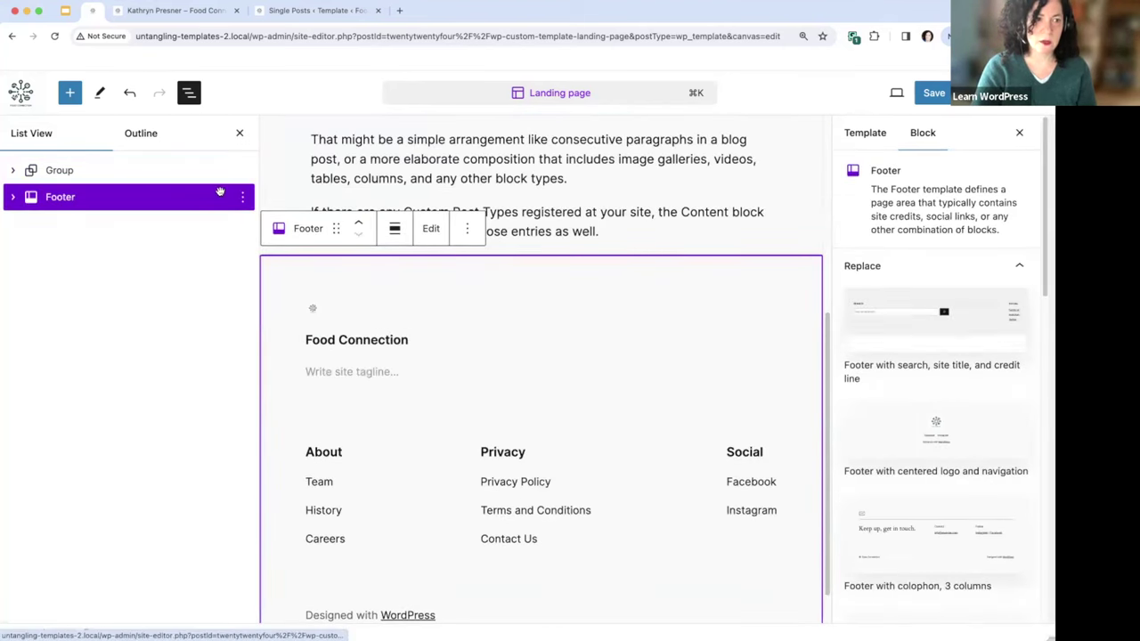
left_click(242, 202)
left_click(242, 201)
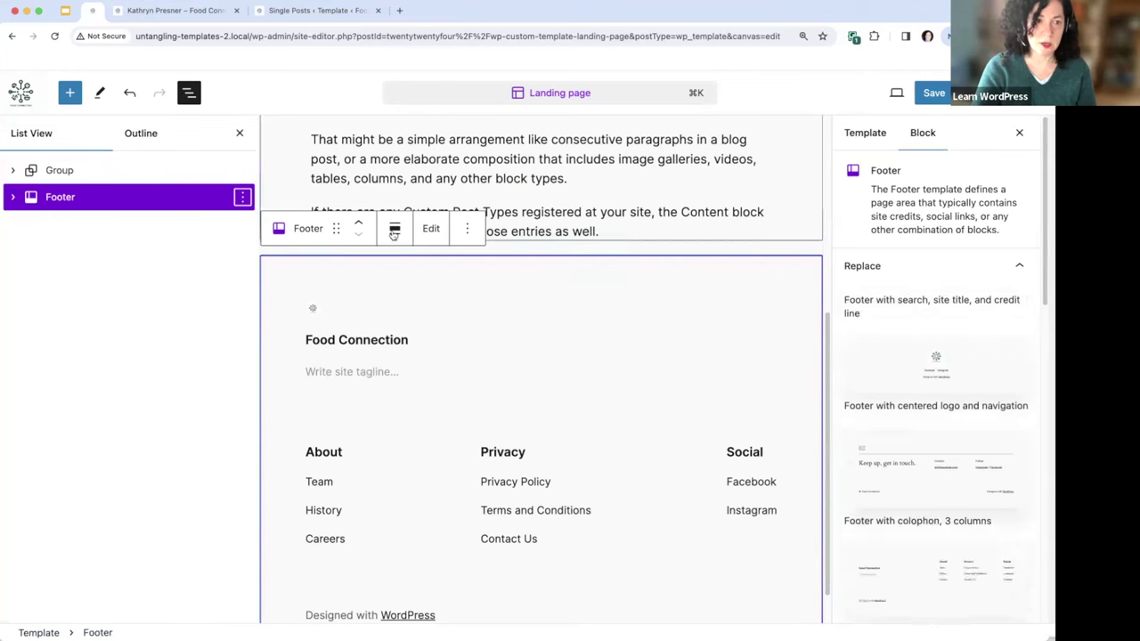
left_click(464, 230)
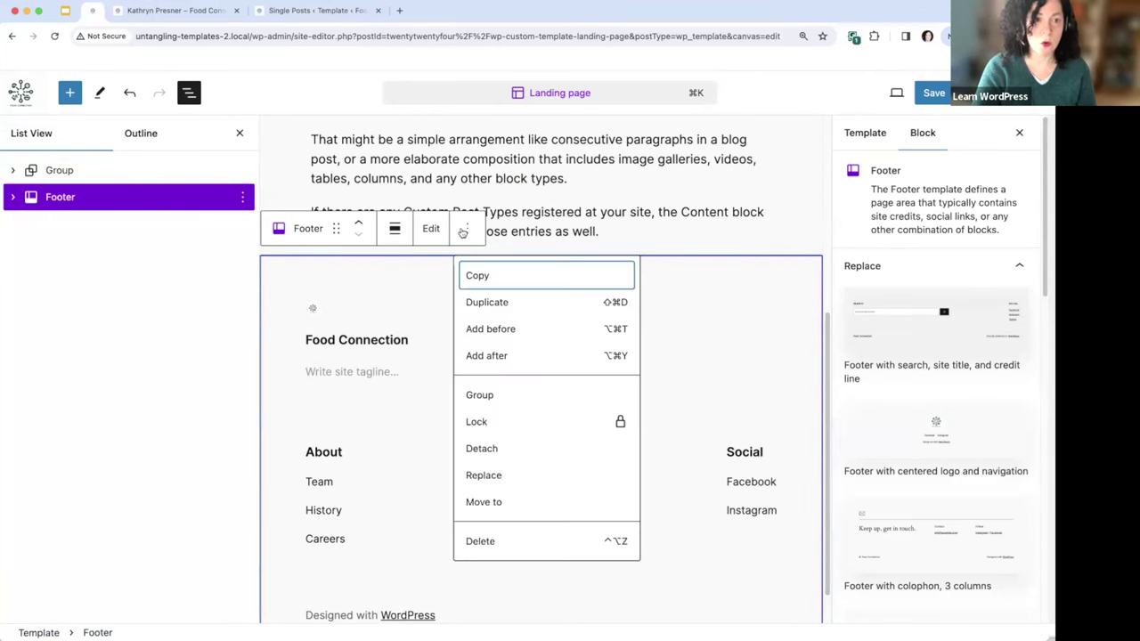
left_click(481, 542)
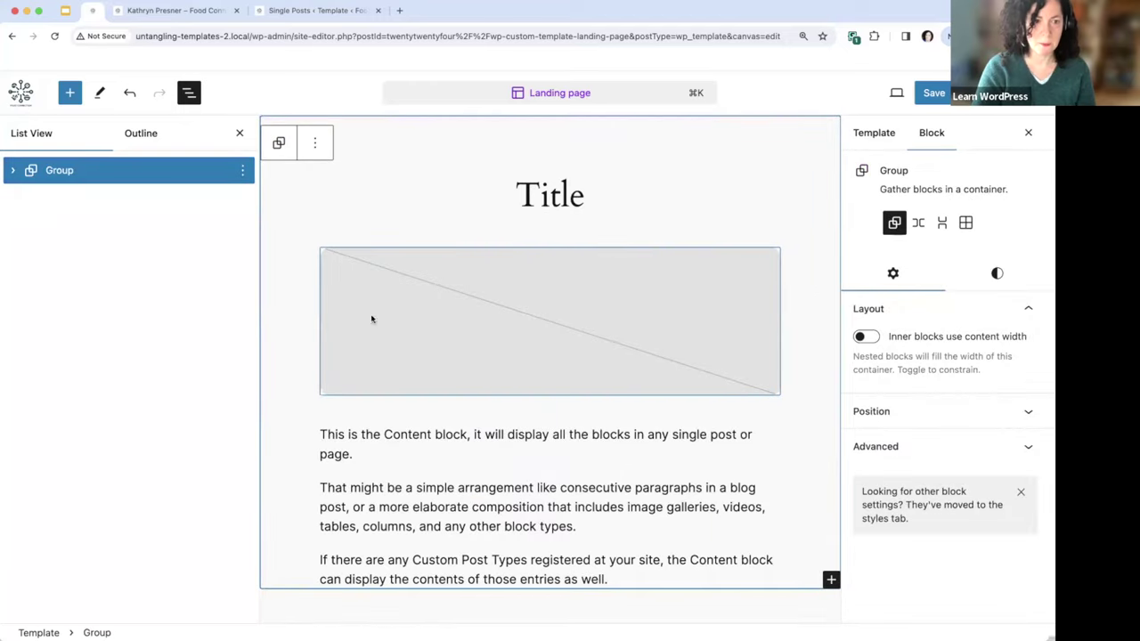
left_click(443, 337)
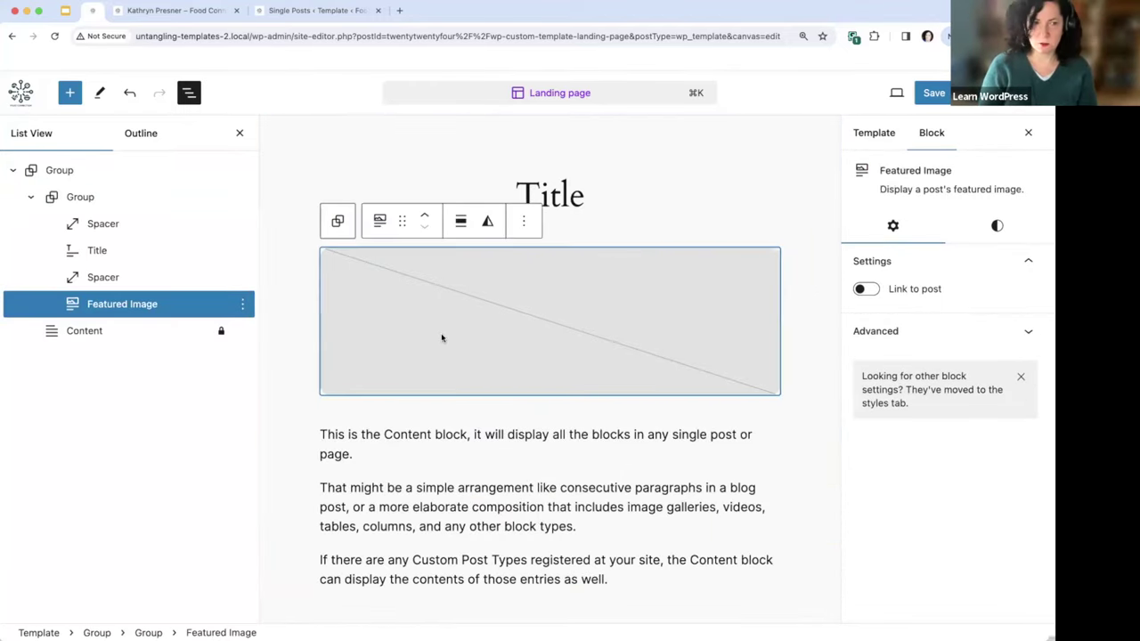
key("BackSpace")
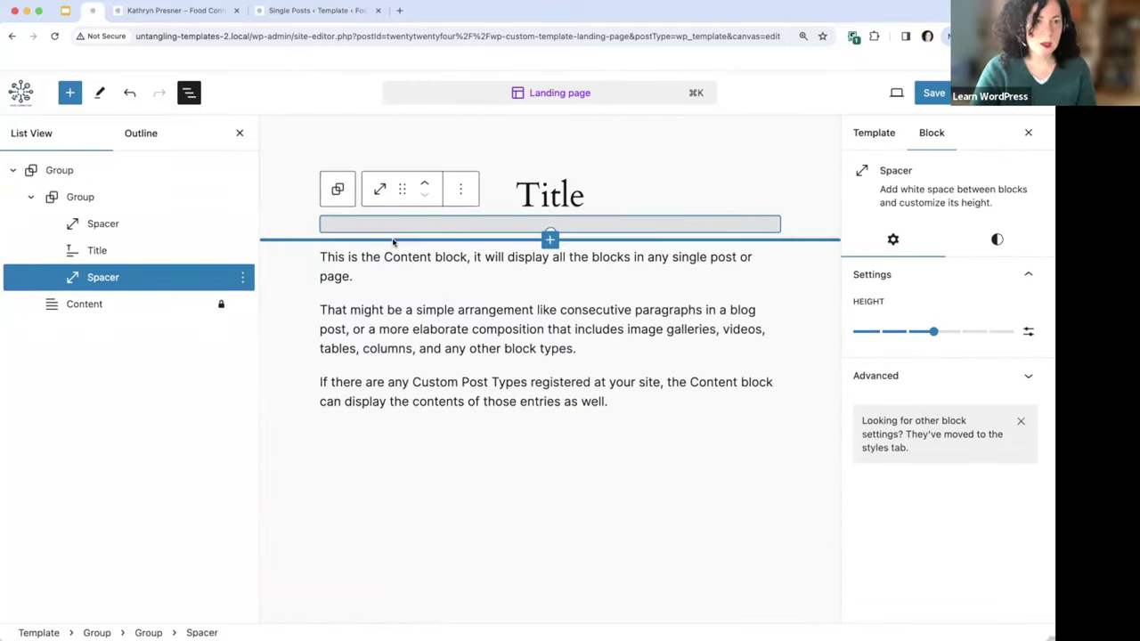
Step: Try deleting the inner Group that holds the Title and its two Spacers, and undo the deletion
left_click(125, 251)
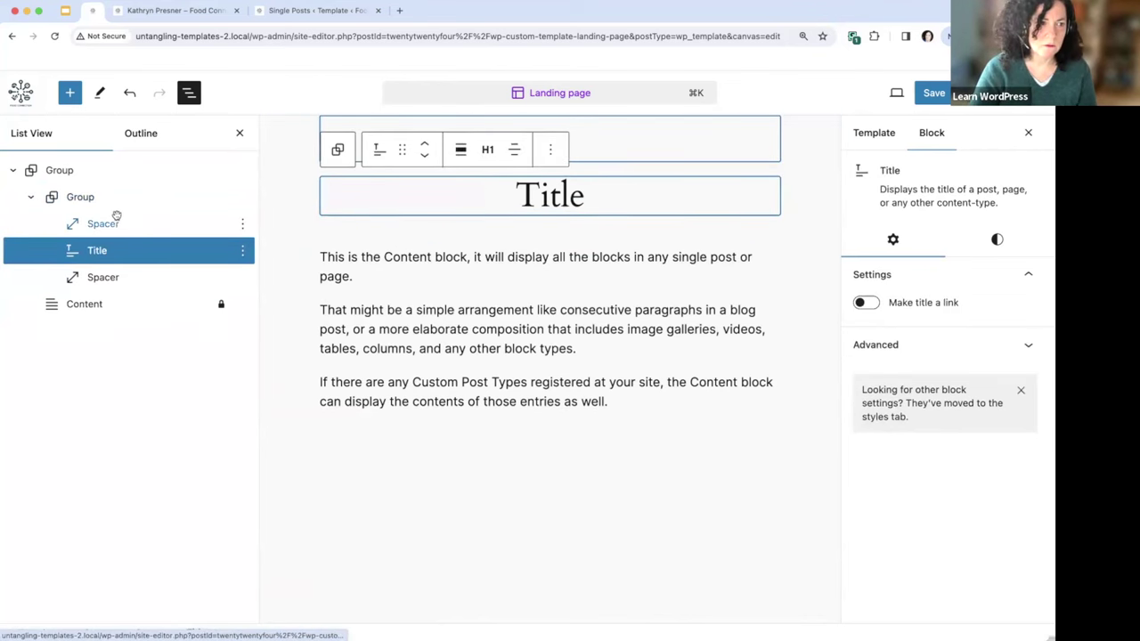
left_click(97, 197)
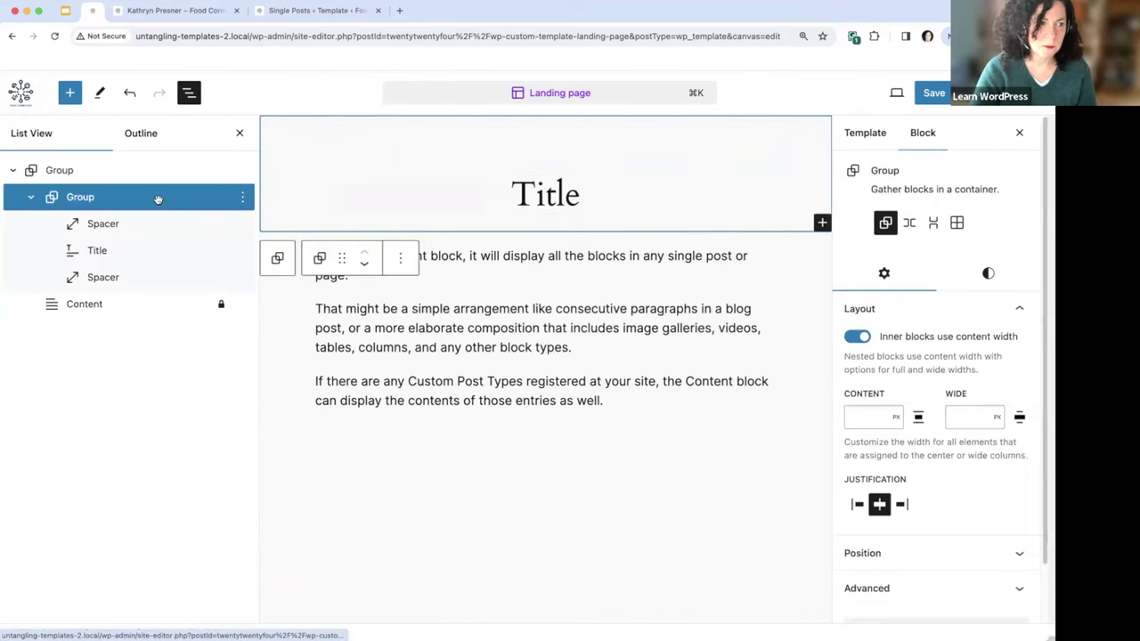
left_click(243, 197)
left_click(264, 621)
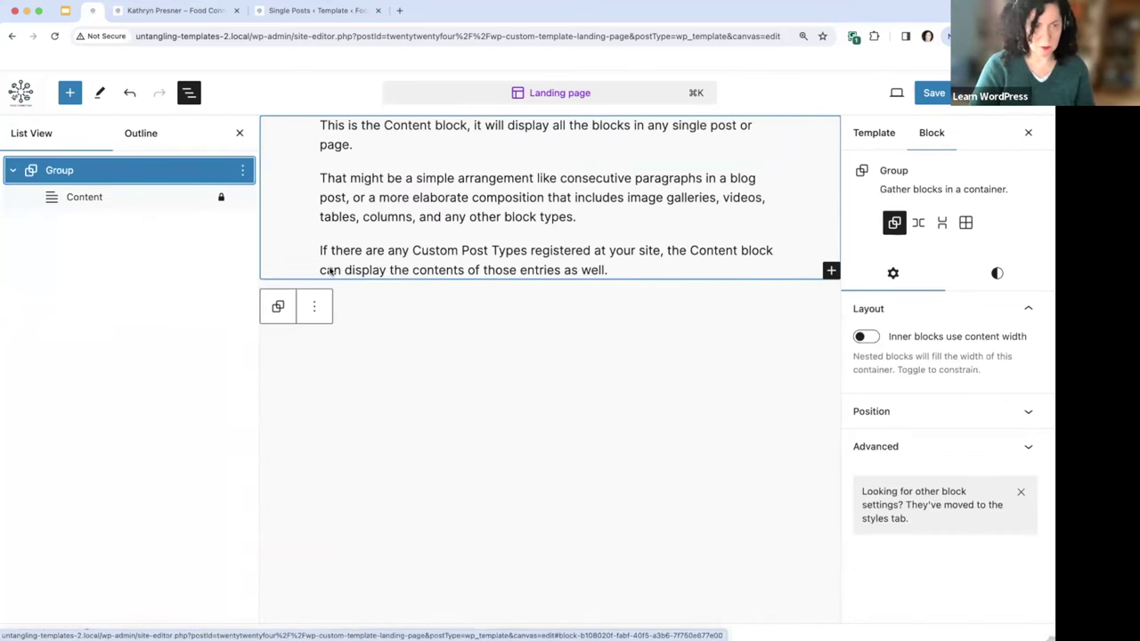
key("super+z")
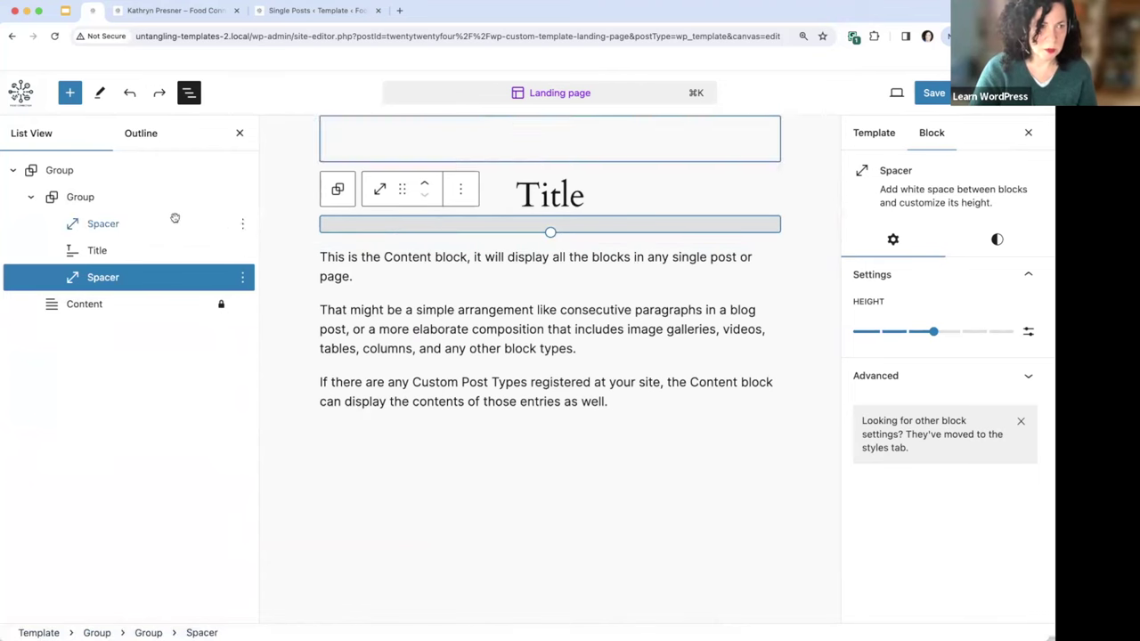
Step: Delete only the Title block from the inner Group of the Landing page template
left_click(184, 250)
left_click(242, 251)
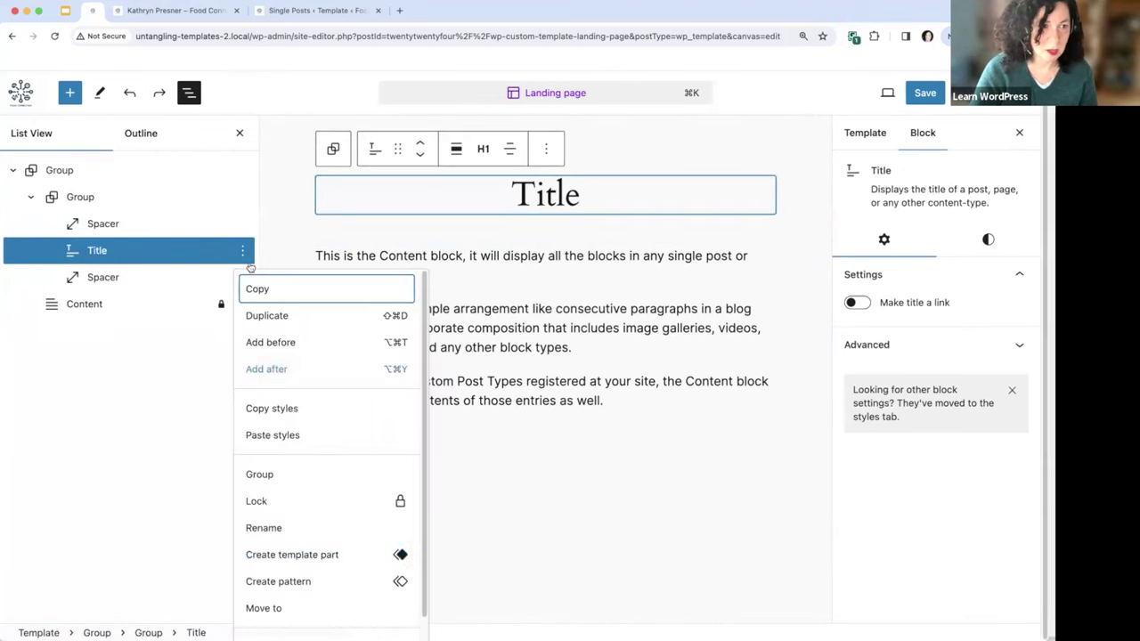
scroll(267, 445, "down", 1)
left_click(255, 619)
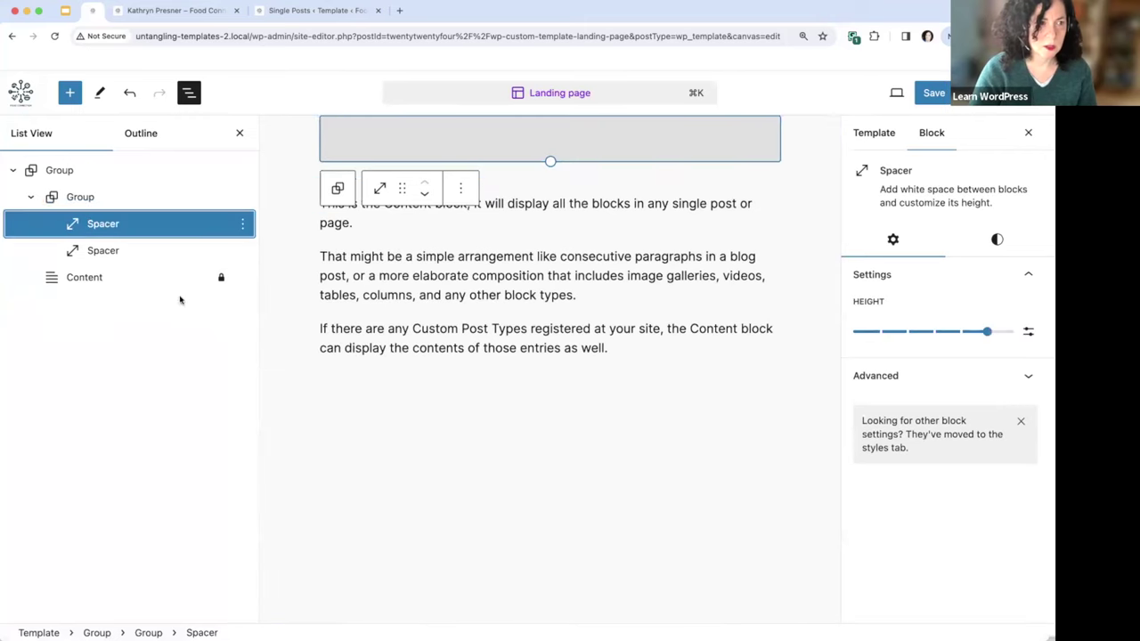
Step: Delete the second Spacer from the inner Group and save the Landing page template
left_click(242, 223)
key("Escape")
left_click(146, 250)
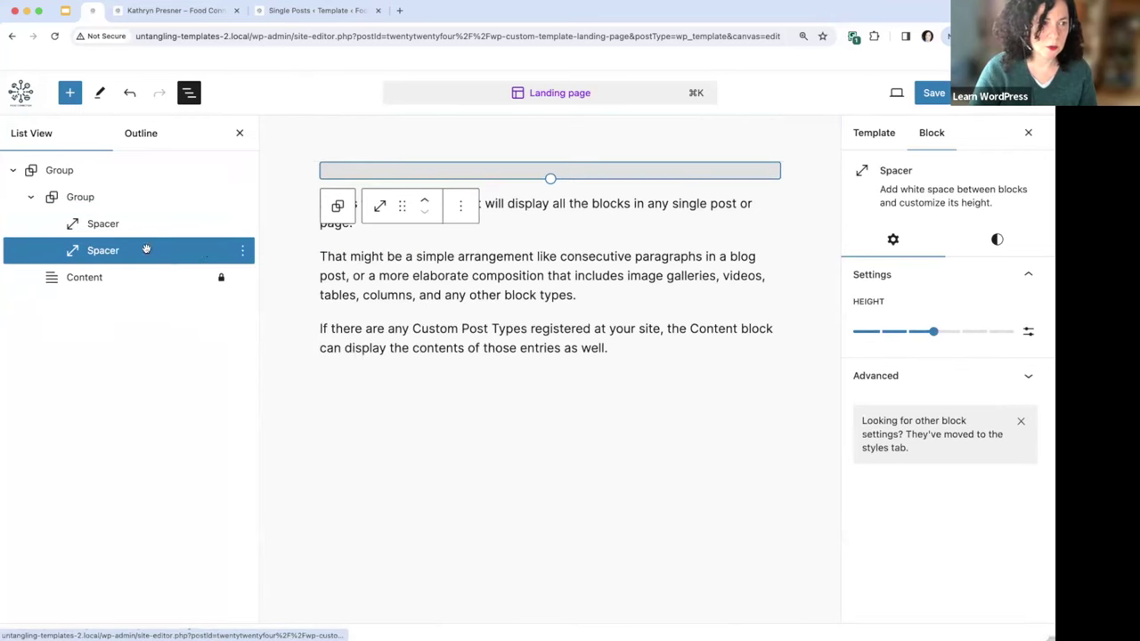
left_click(242, 251)
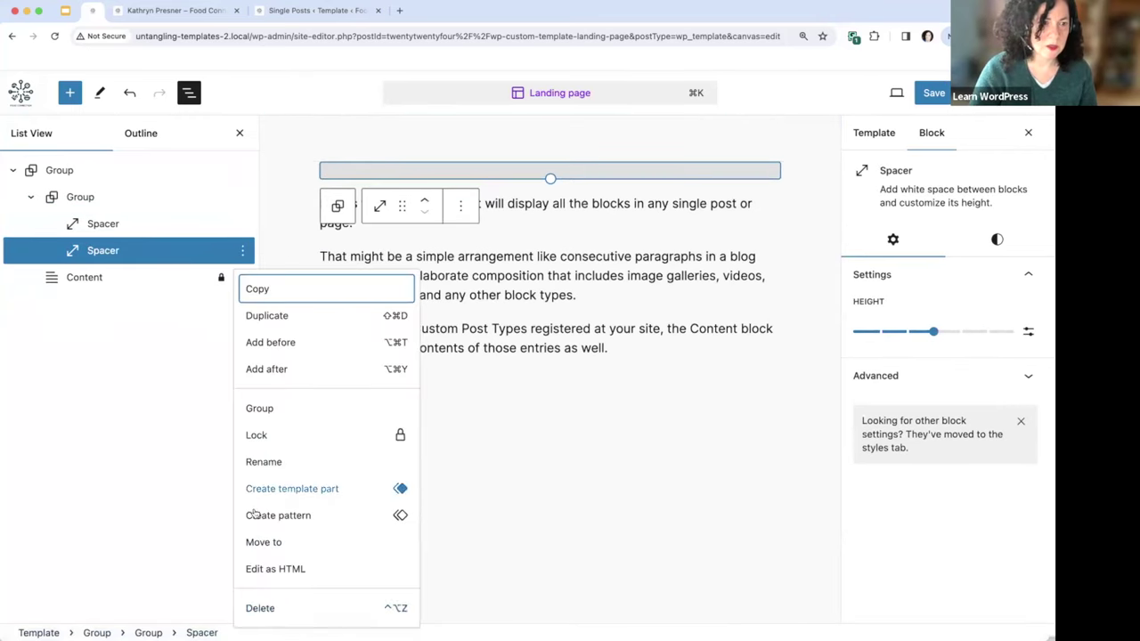
left_click(260, 608)
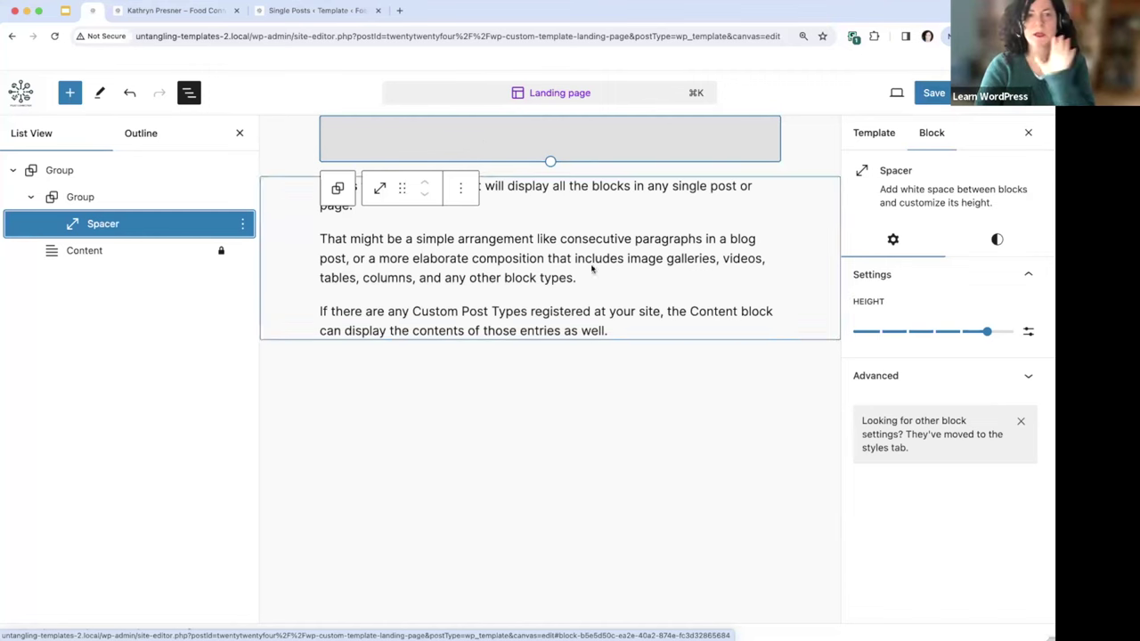
left_click(926, 98)
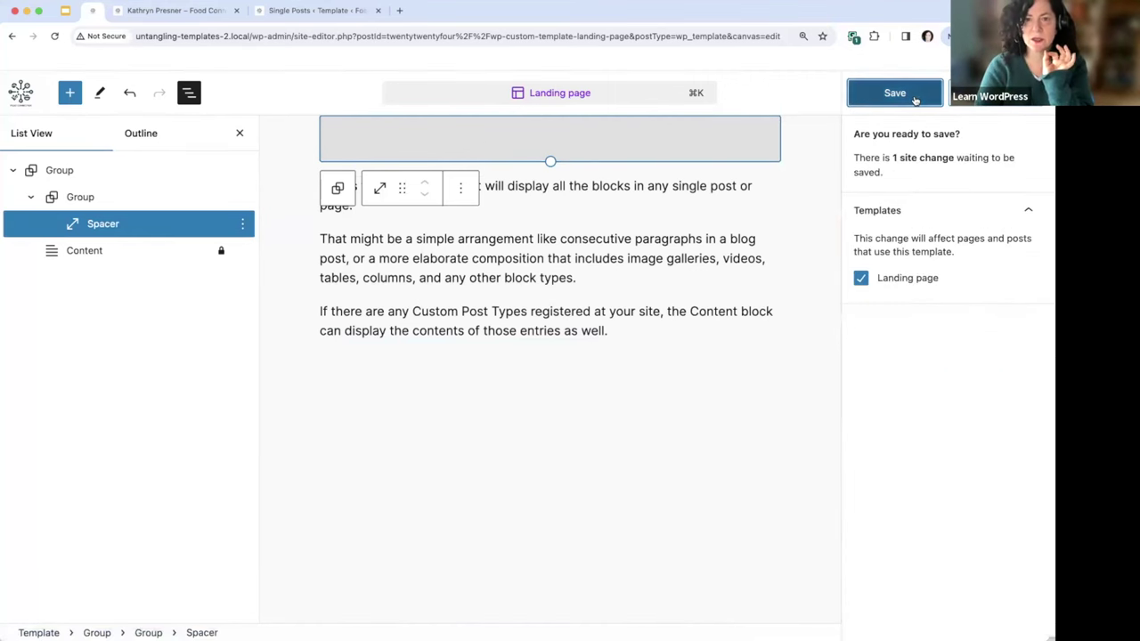
left_click(924, 100)
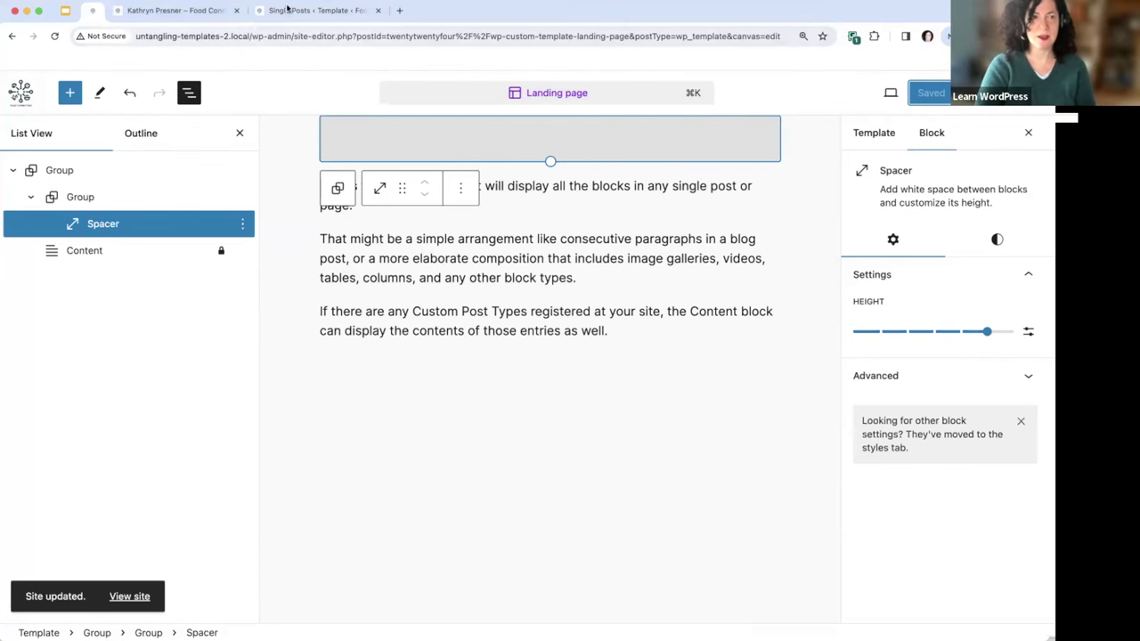
Step: Open the page "Introducing: the Food Connection mobile app" for editing from the site's page list and look through its content
left_click(174, 11)
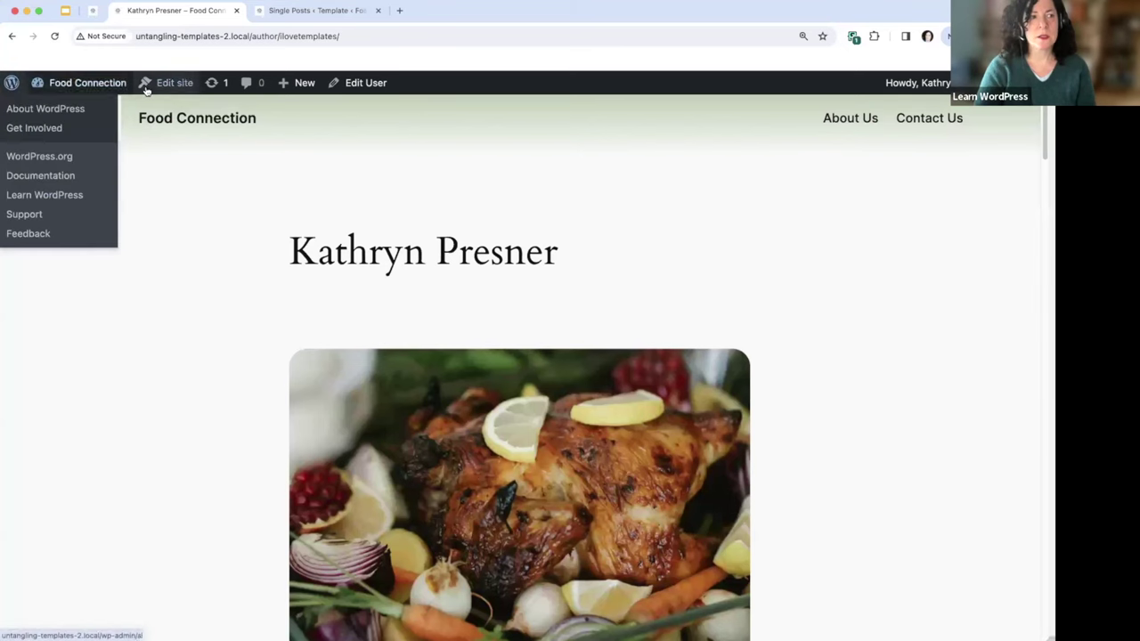
mouse_move(96, 85)
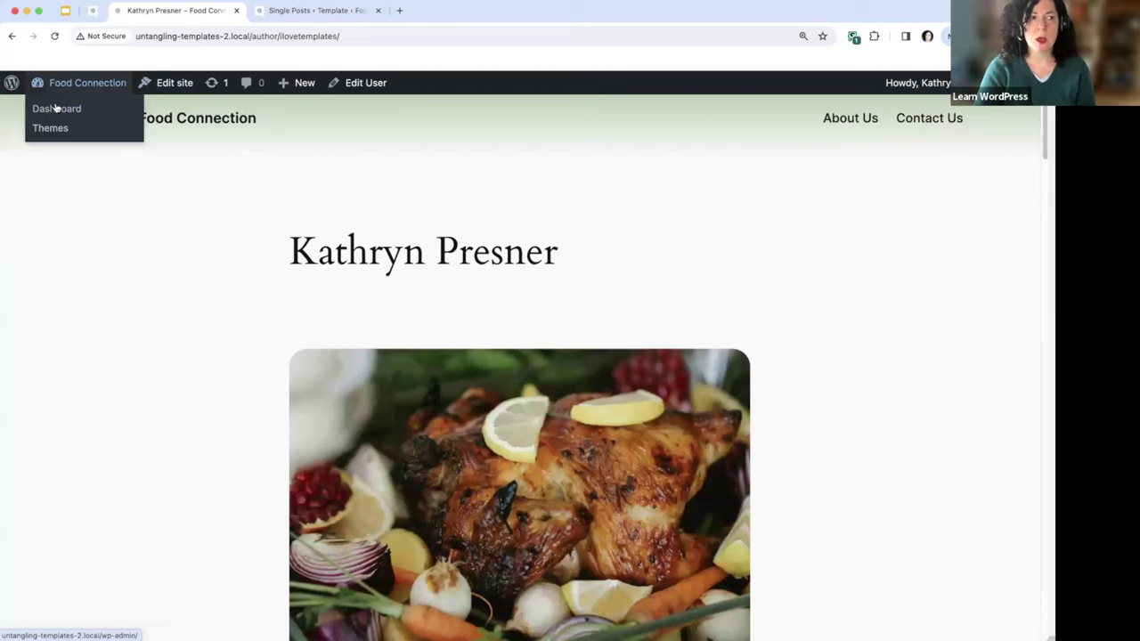
left_click(55, 108)
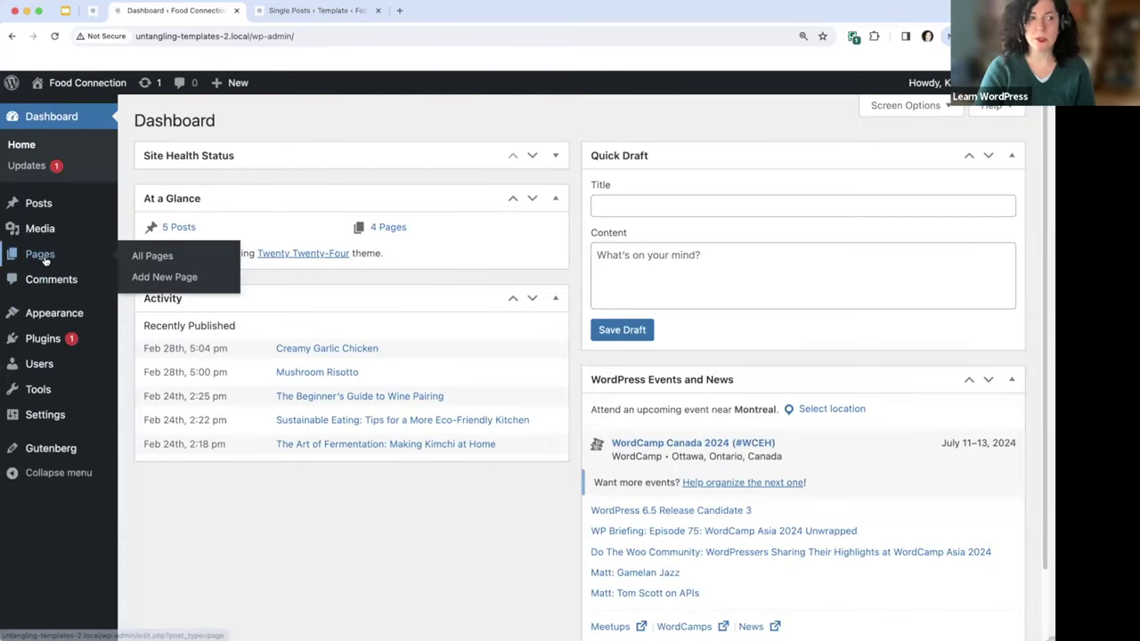
left_click(41, 256)
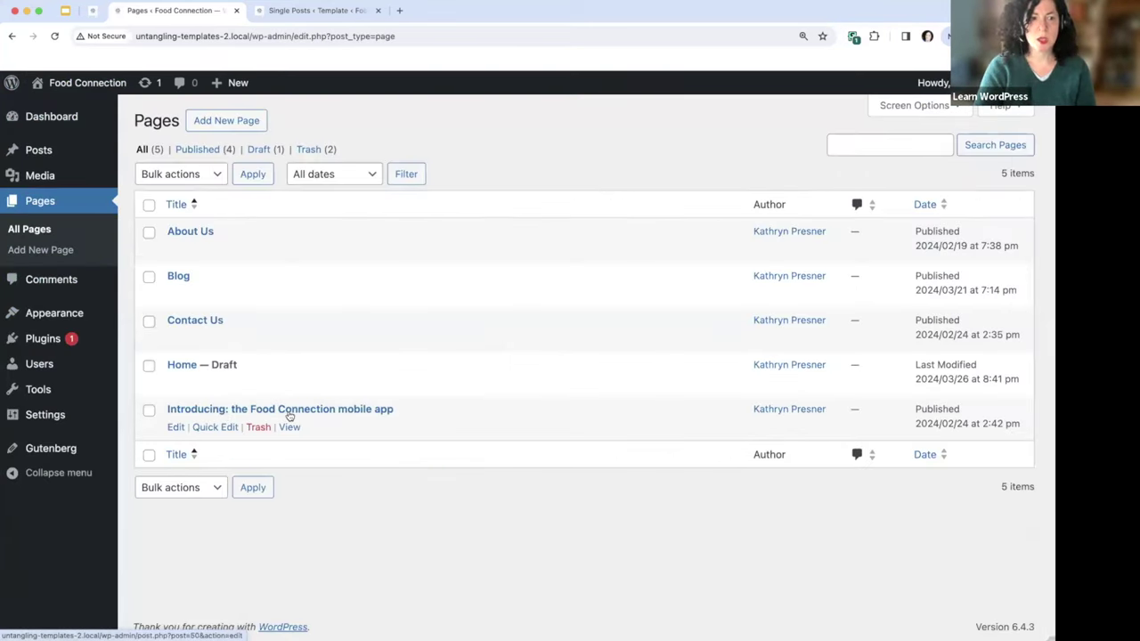
left_click(204, 410)
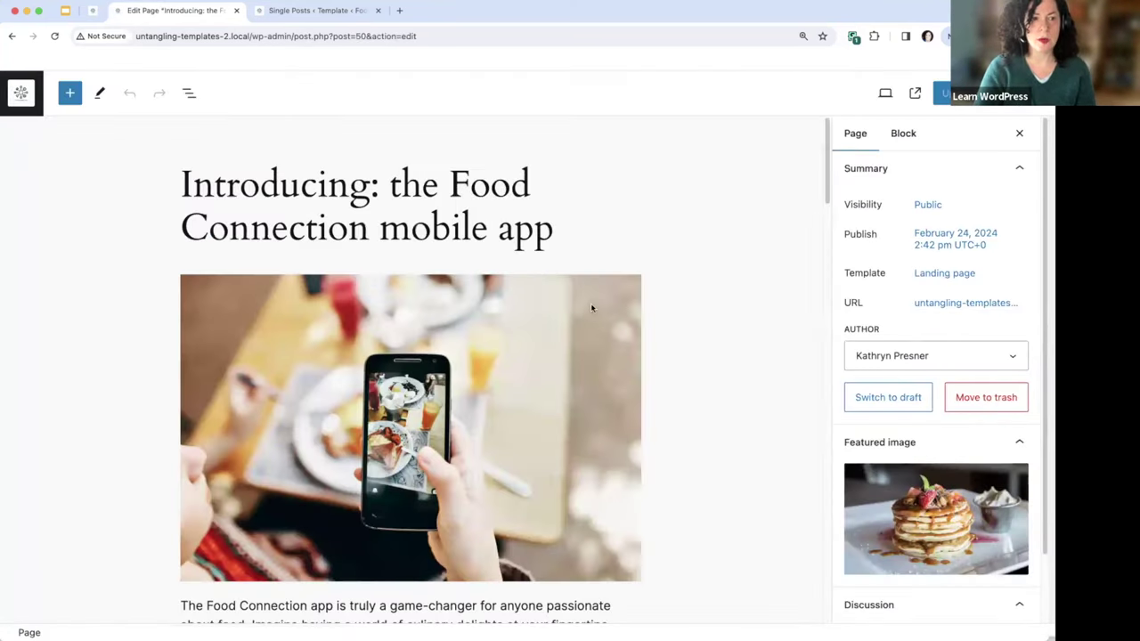
scroll(591, 308, "down", 1)
scroll(591, 303, "down", 12)
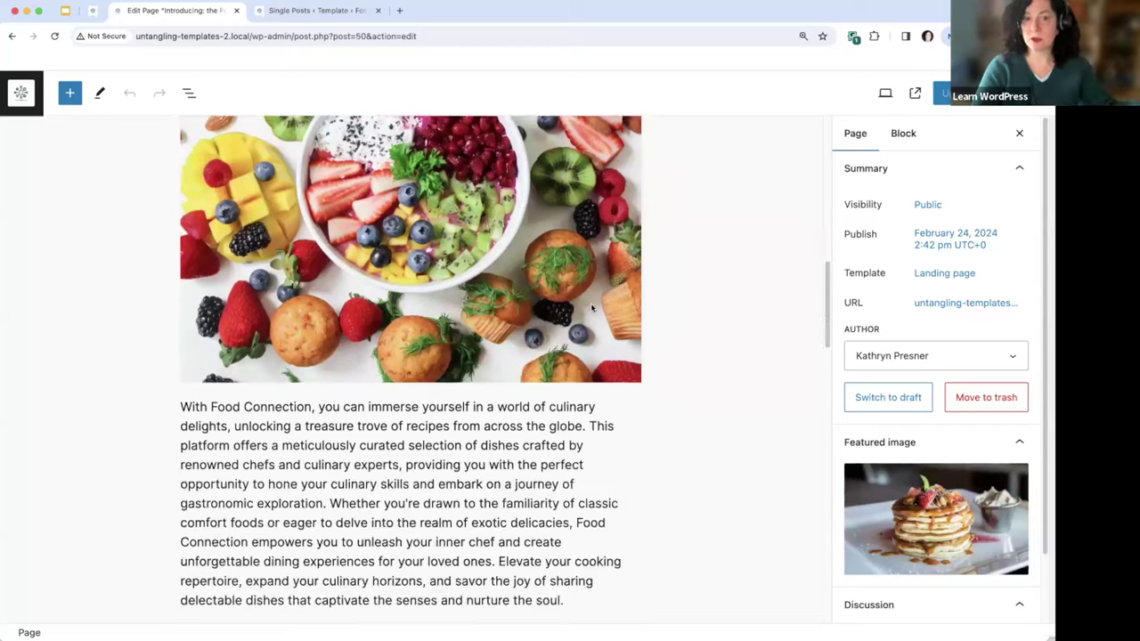
scroll(591, 303, "down", 15)
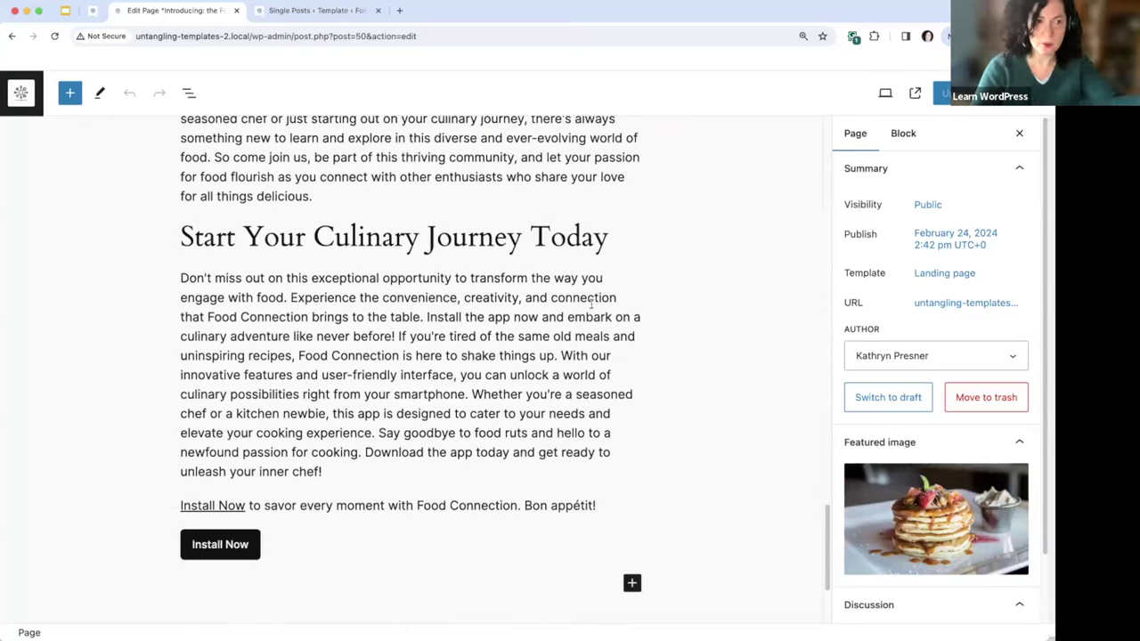
scroll(575, 362, "up", 20)
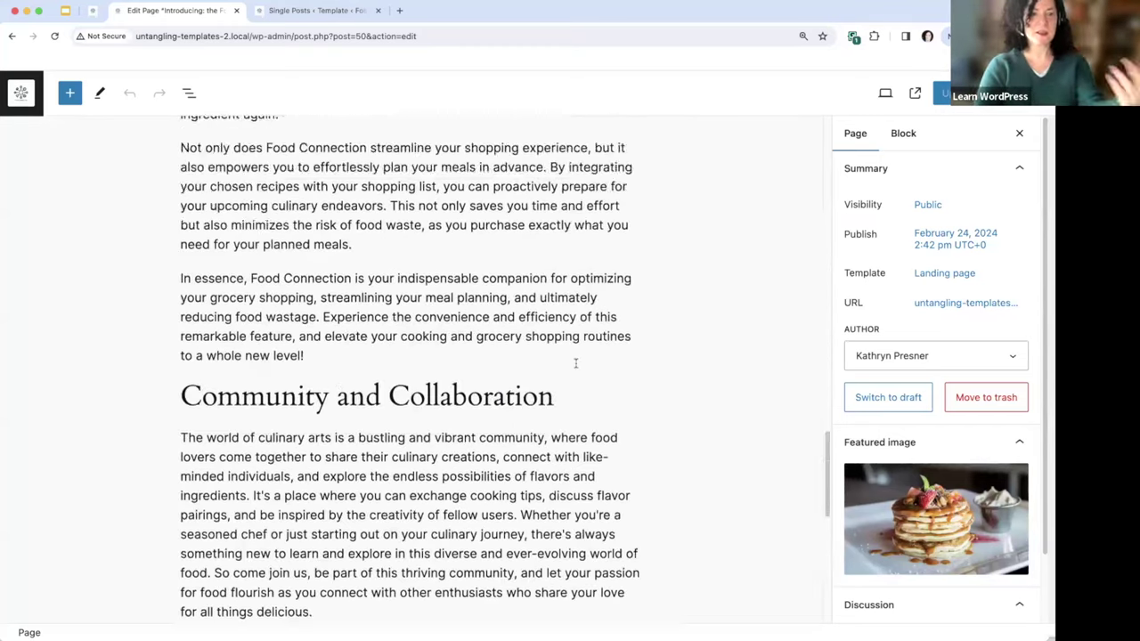
scroll(561, 185, "down", 14)
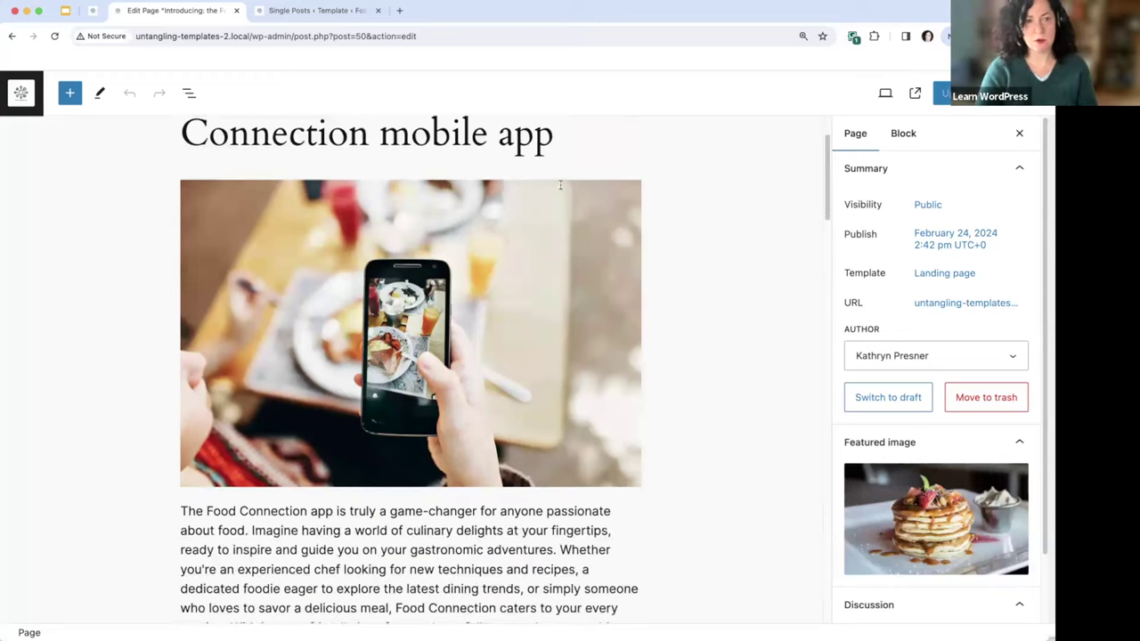
scroll(560, 185, "up", 14)
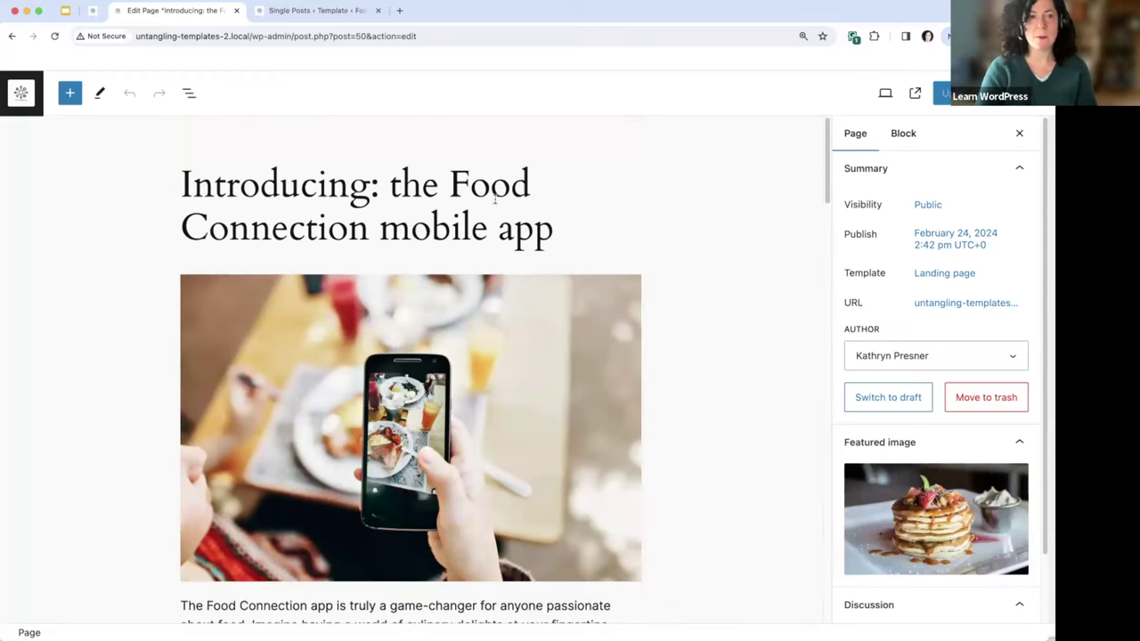
Step: Assign the default template to the mobile app page and look up the Pages template in the site editor's template list
left_click(948, 276)
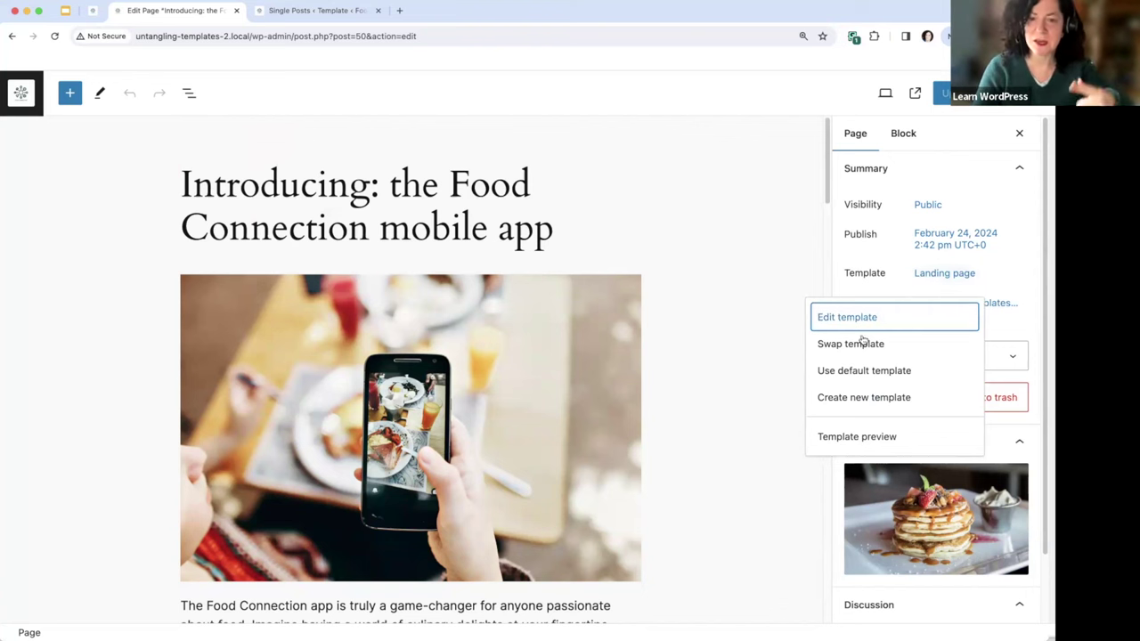
left_click(831, 373)
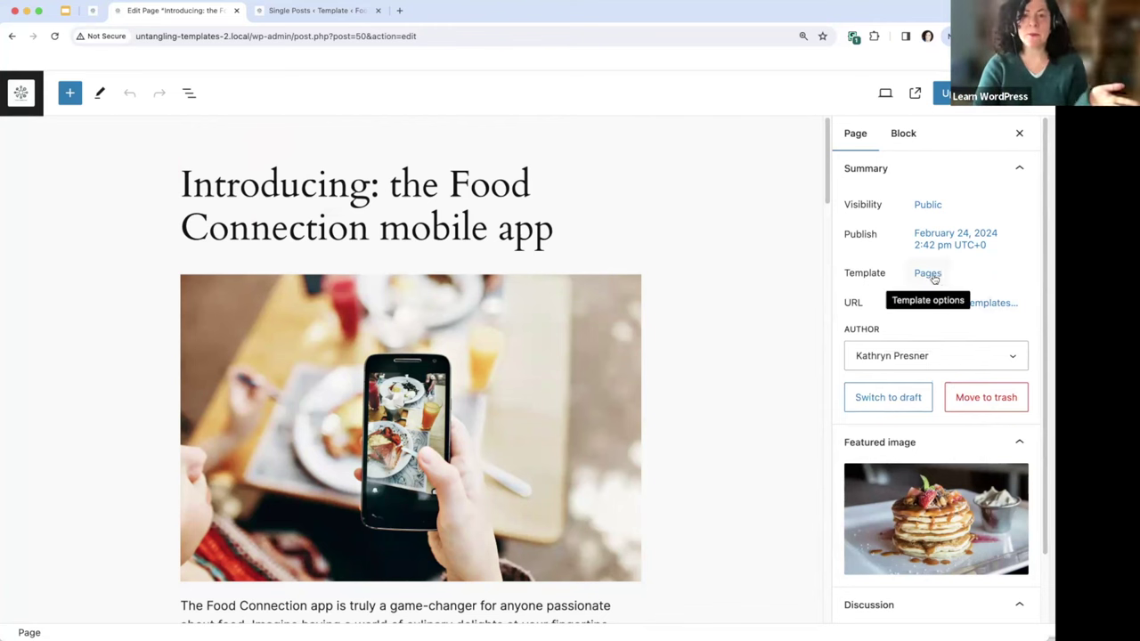
left_click(92, 11)
left_click(22, 94)
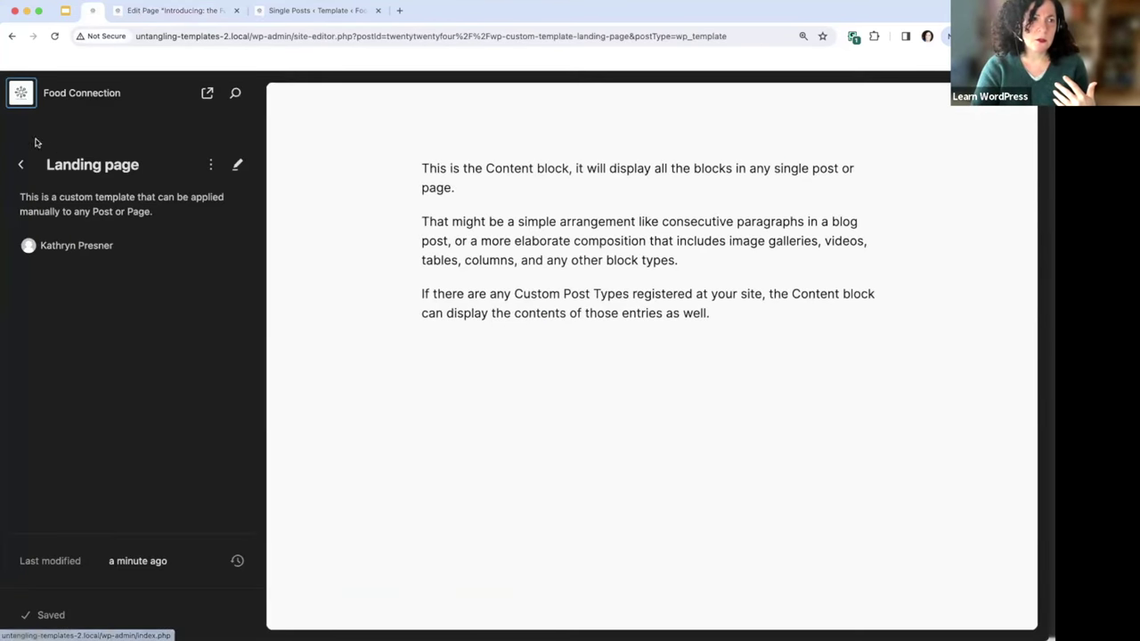
left_click(21, 164)
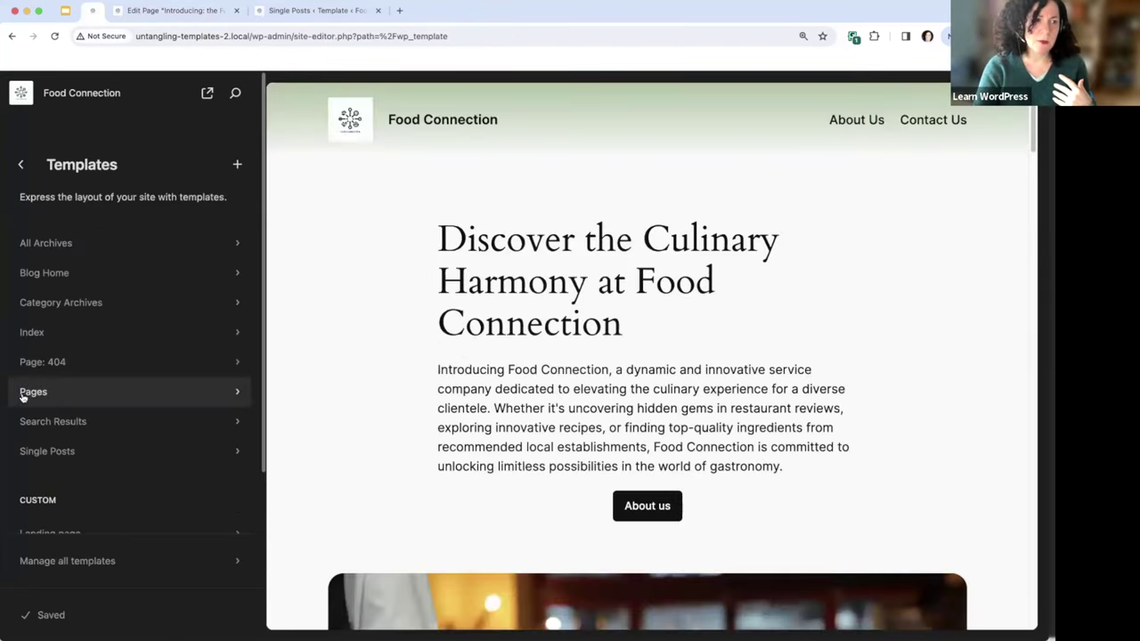
left_click(166, 15)
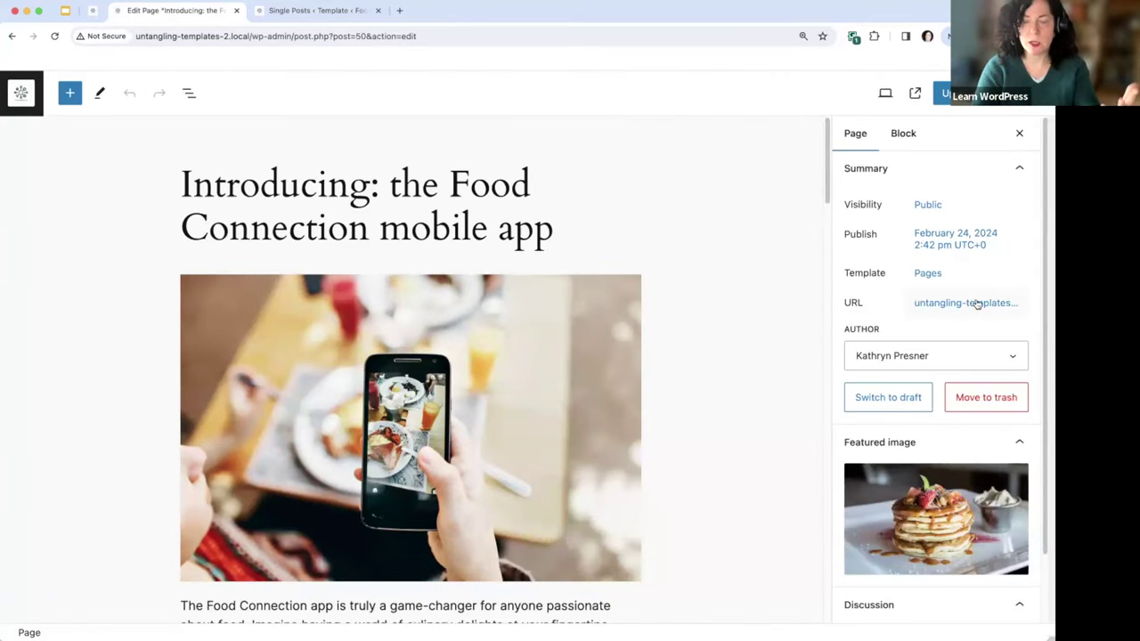
Step: Update the mobile app page and view its published version from the header down to the footer
left_click(944, 93)
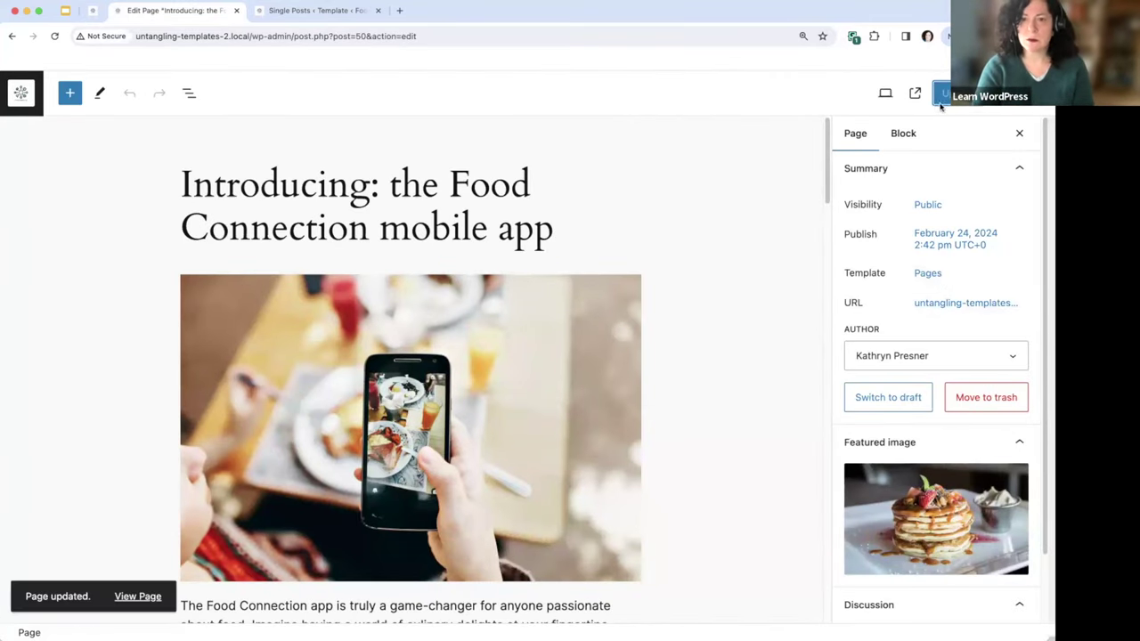
left_click(137, 597)
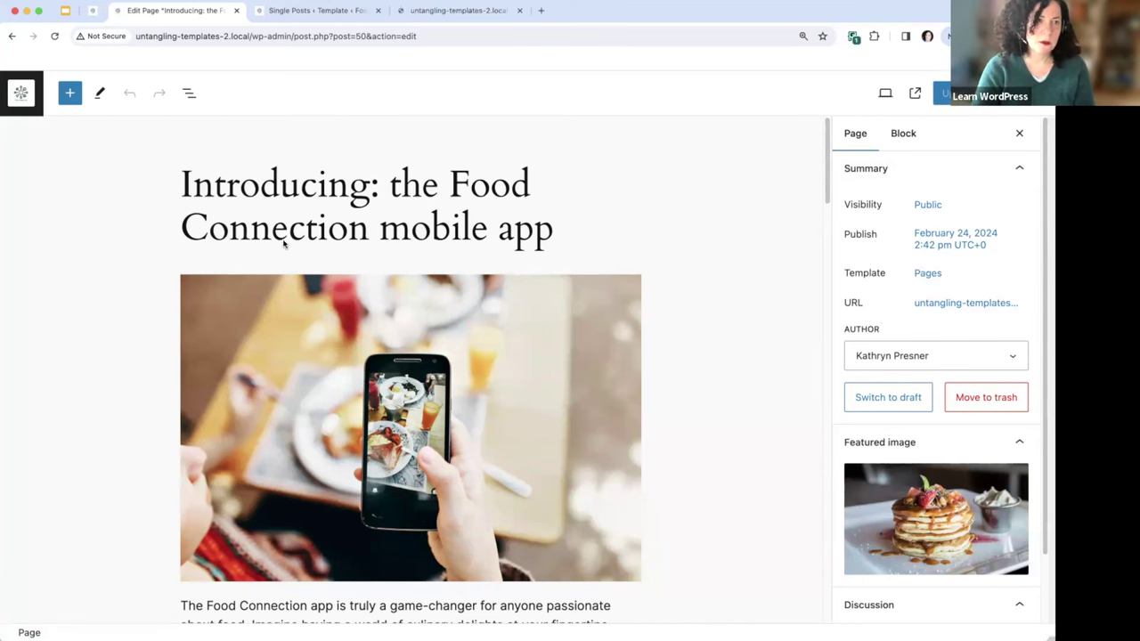
left_click(429, 11)
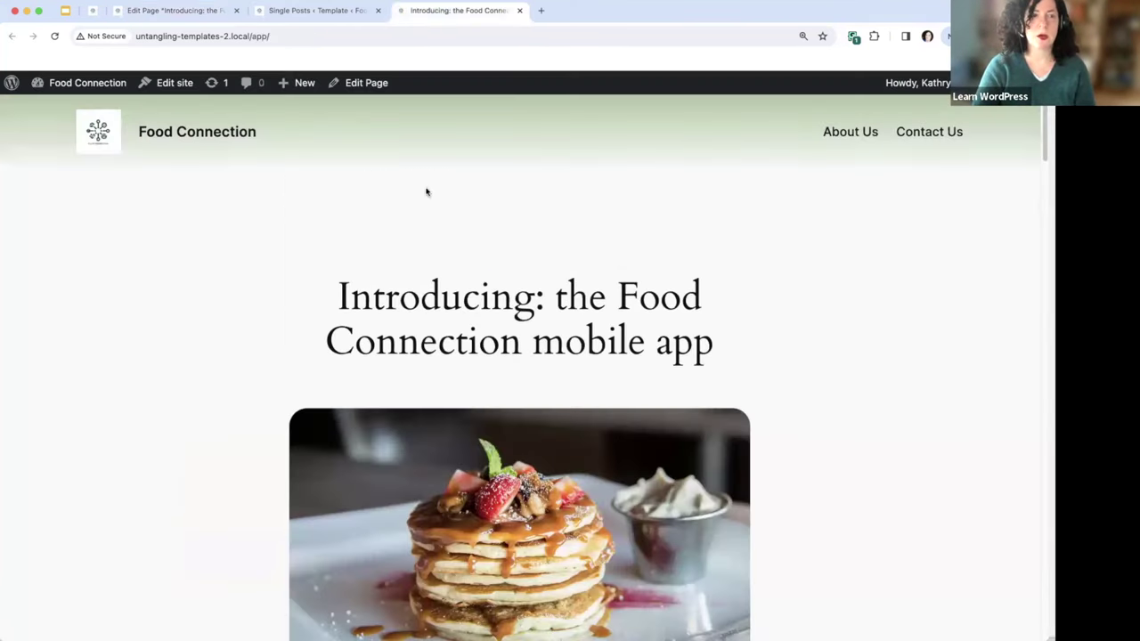
scroll(555, 229, "down", 10)
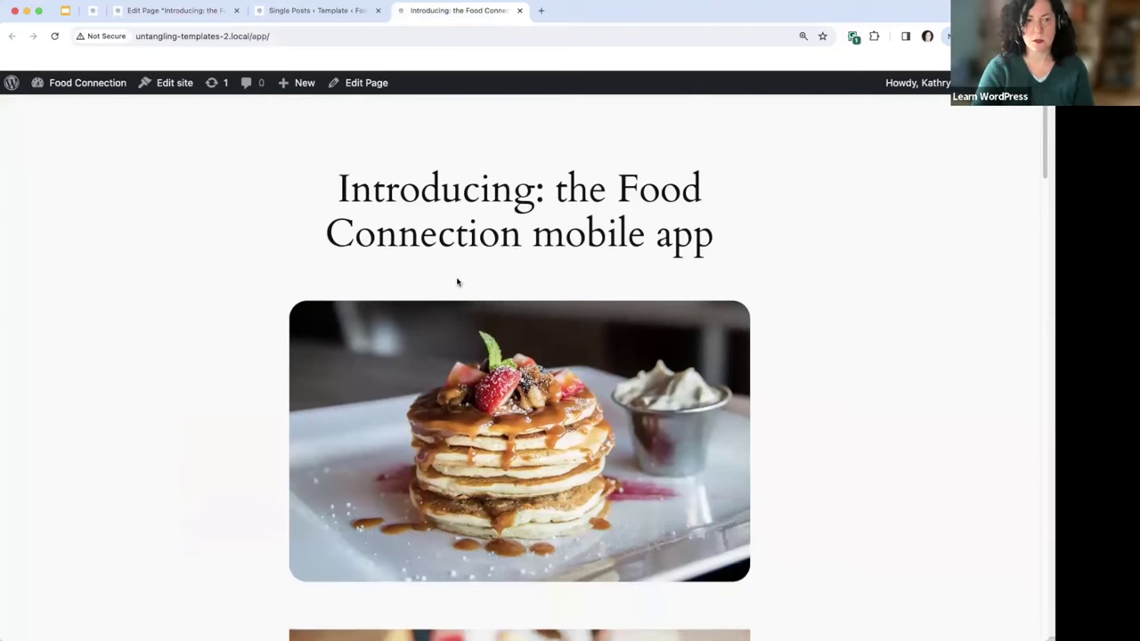
scroll(457, 282, "down", 20)
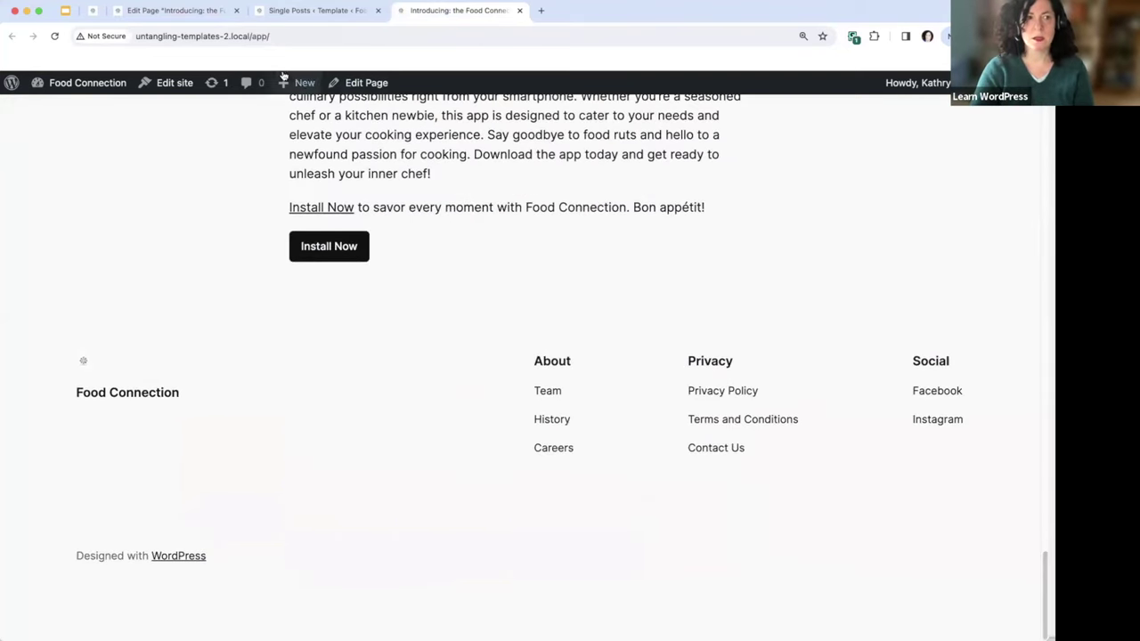
Step: Compare the mobile app page's editor content with its published version, and return to the page editor
left_click(172, 12)
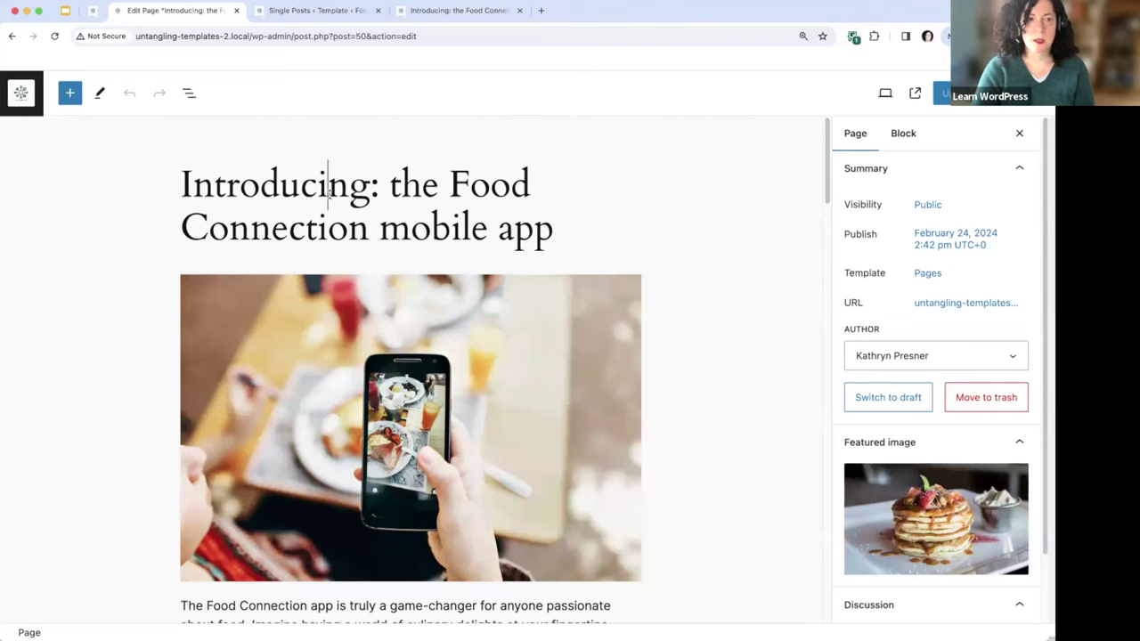
left_click(495, 233)
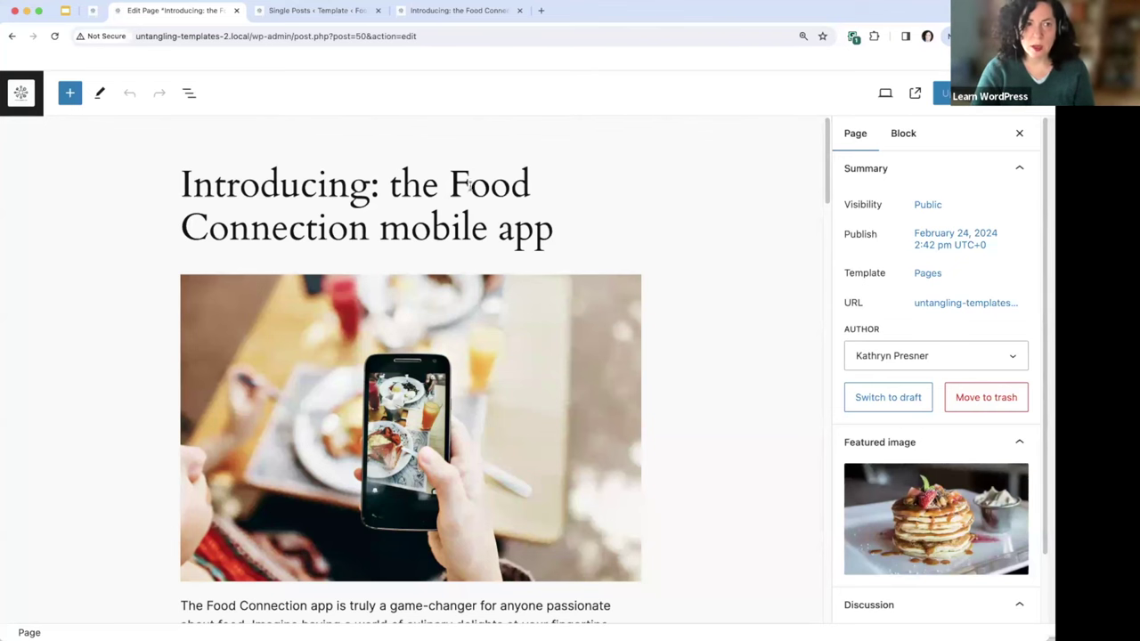
left_click(428, 11)
scroll(337, 191, "up", 5)
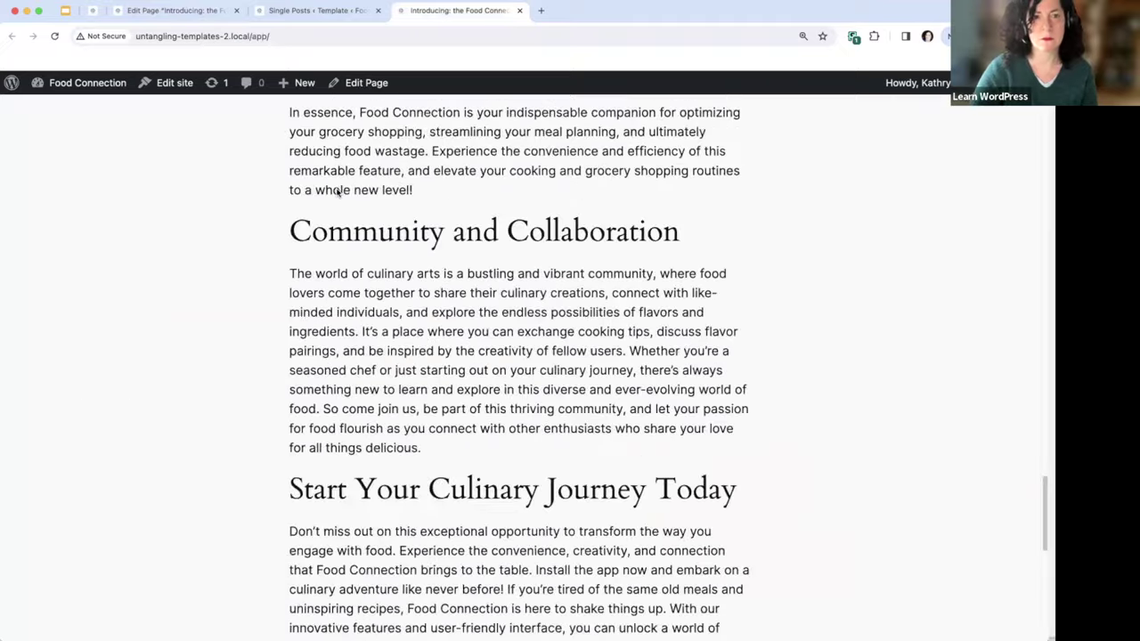
scroll(337, 191, "up", 10)
left_click(204, 11)
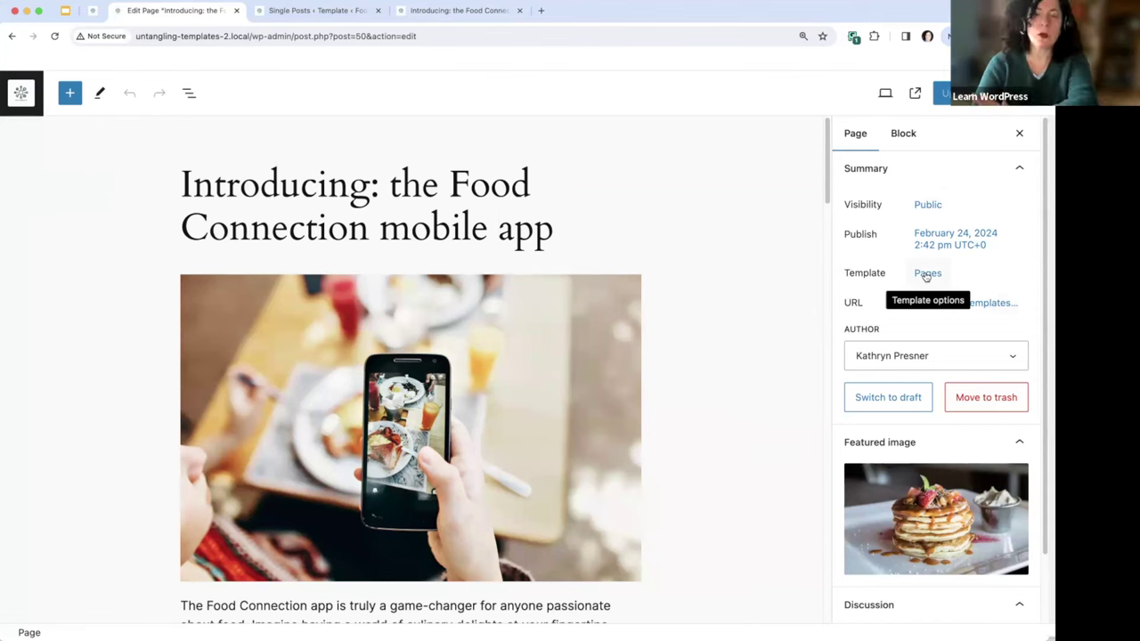
Step: Swap the mobile app page's template to Landing page and update the page
left_click(420, 13)
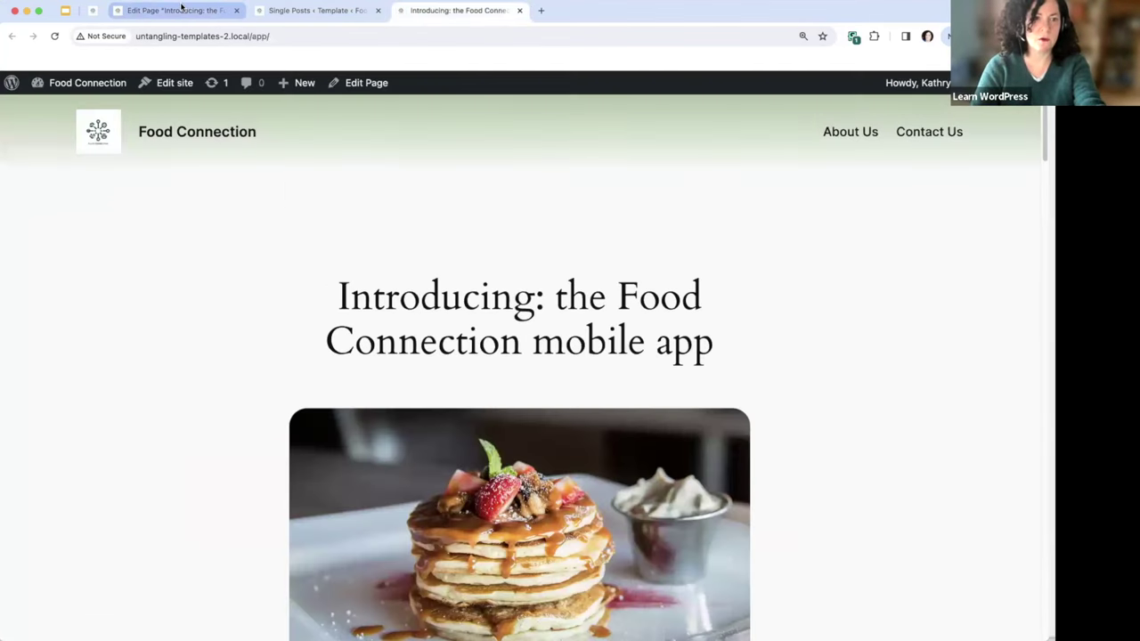
left_click(183, 10)
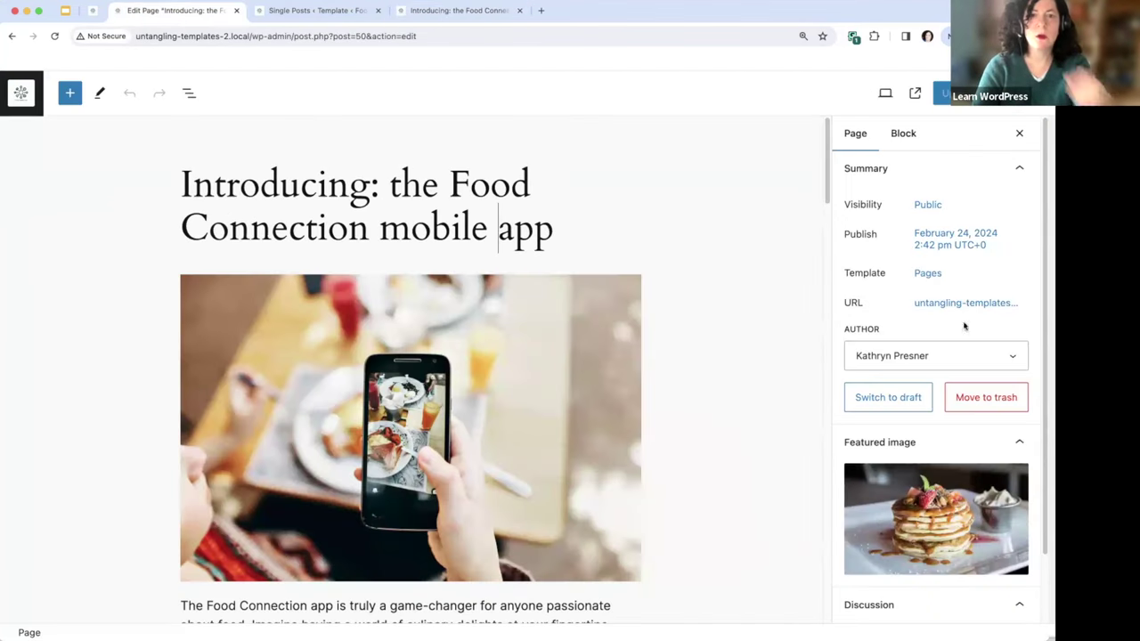
left_click(927, 273)
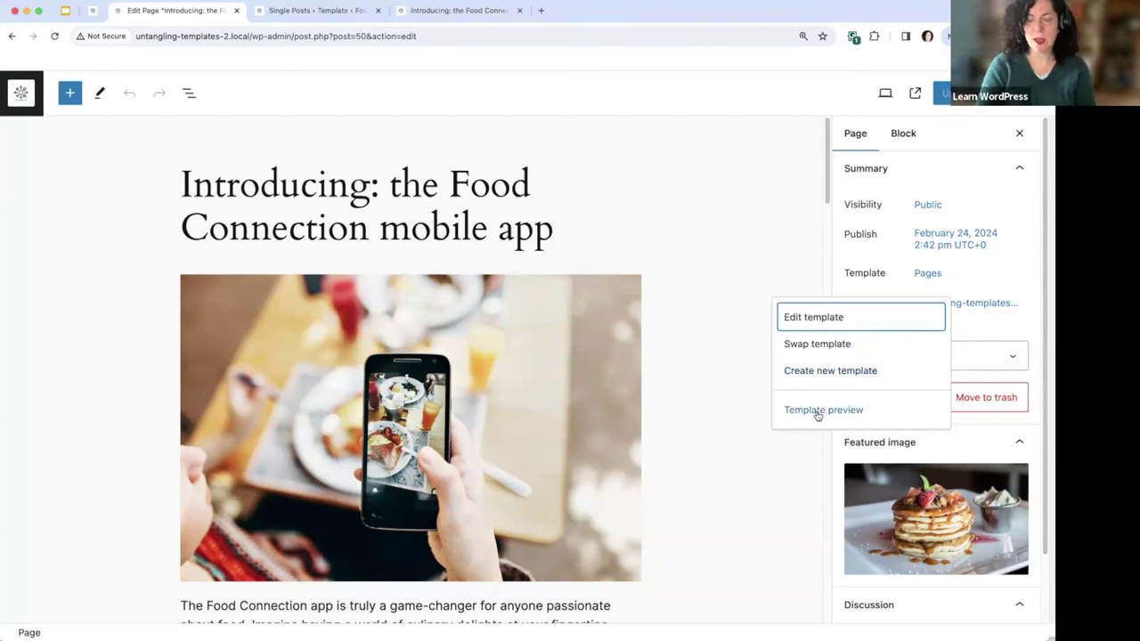
left_click(818, 346)
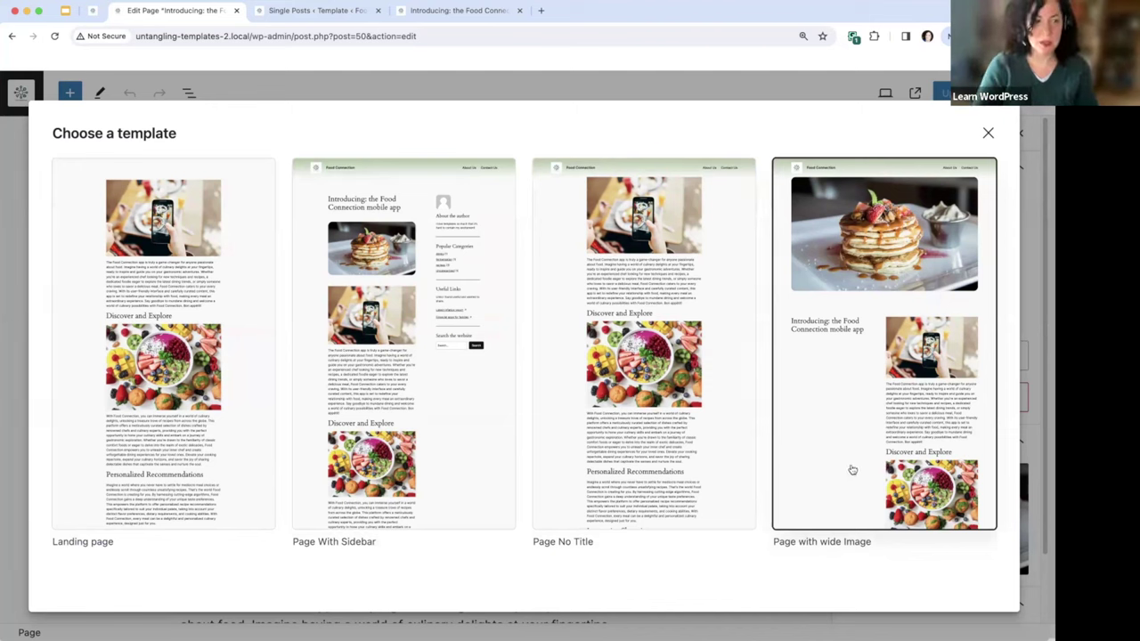
left_click(212, 456)
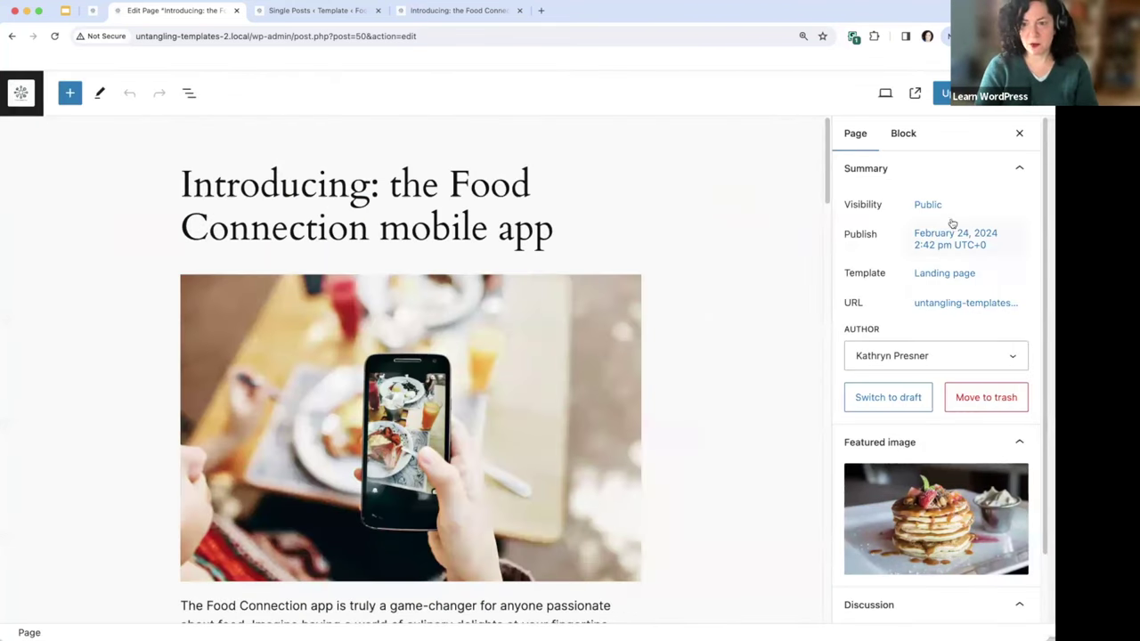
left_click(940, 93)
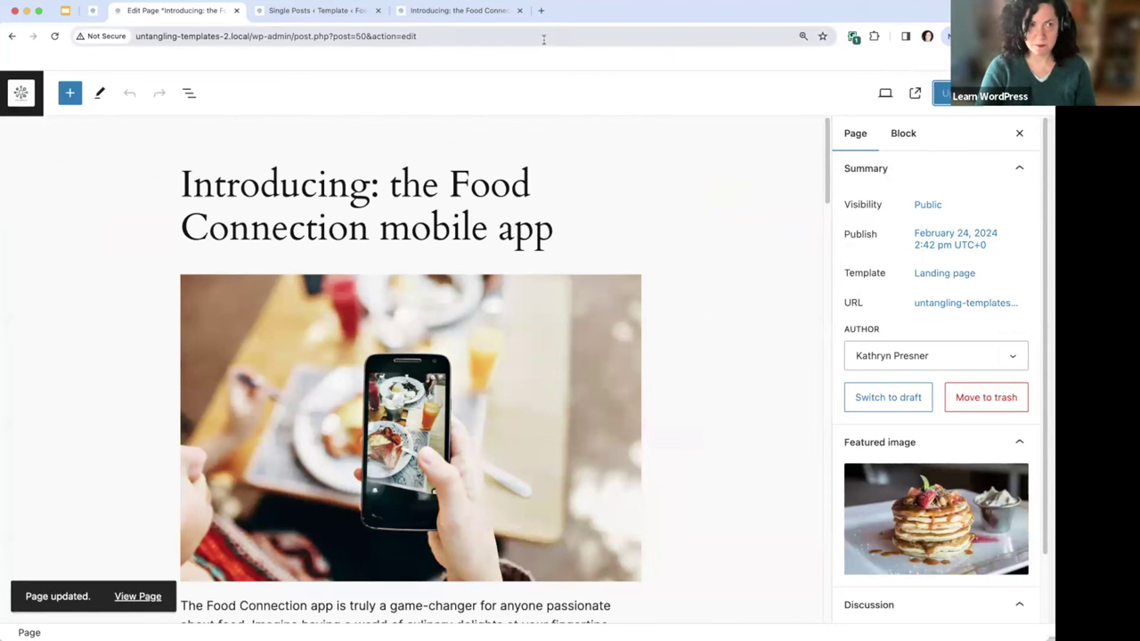
Step: View the published mobile app page with the Landing page template applied and look through its content
left_click(458, 11)
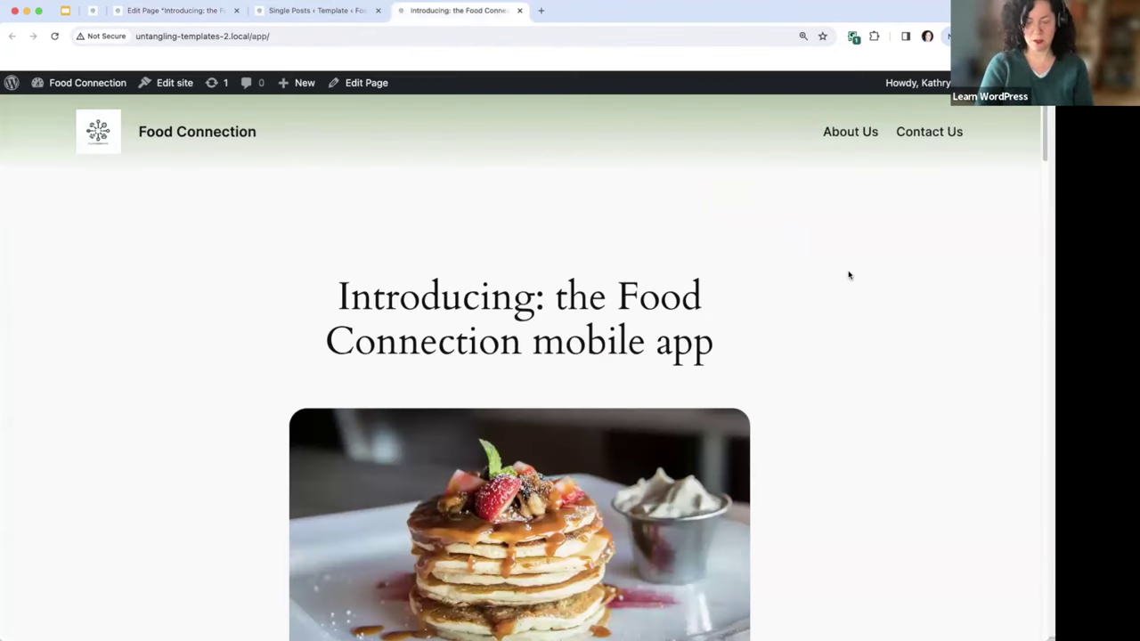
scroll(848, 275, "down", 10)
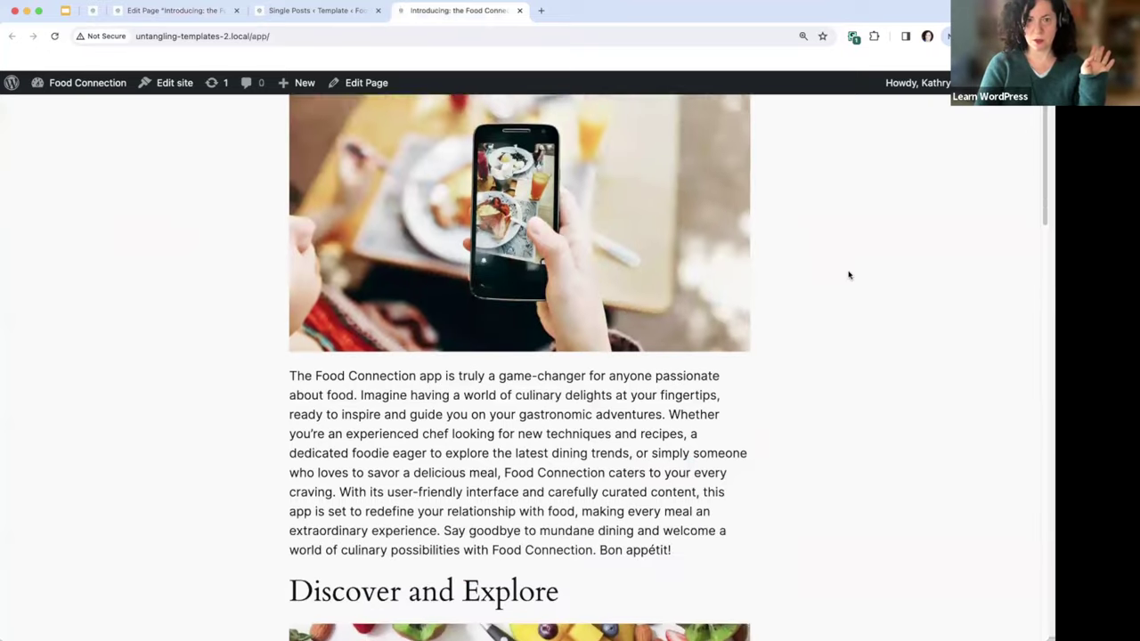
scroll(849, 276, "down", 10)
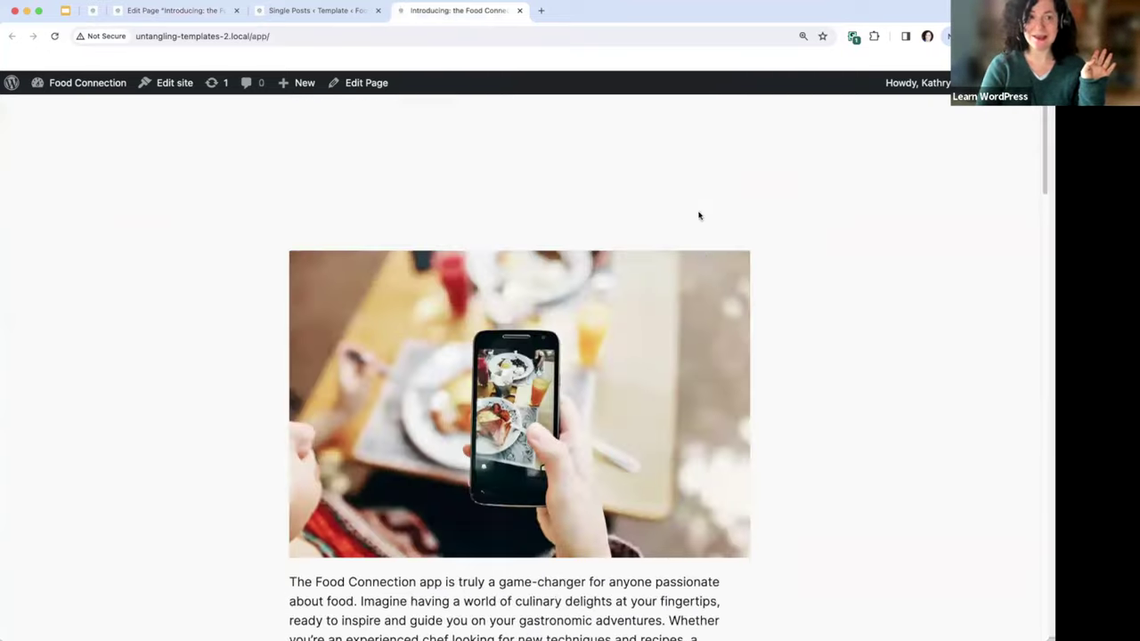
scroll(700, 215, "down", 1)
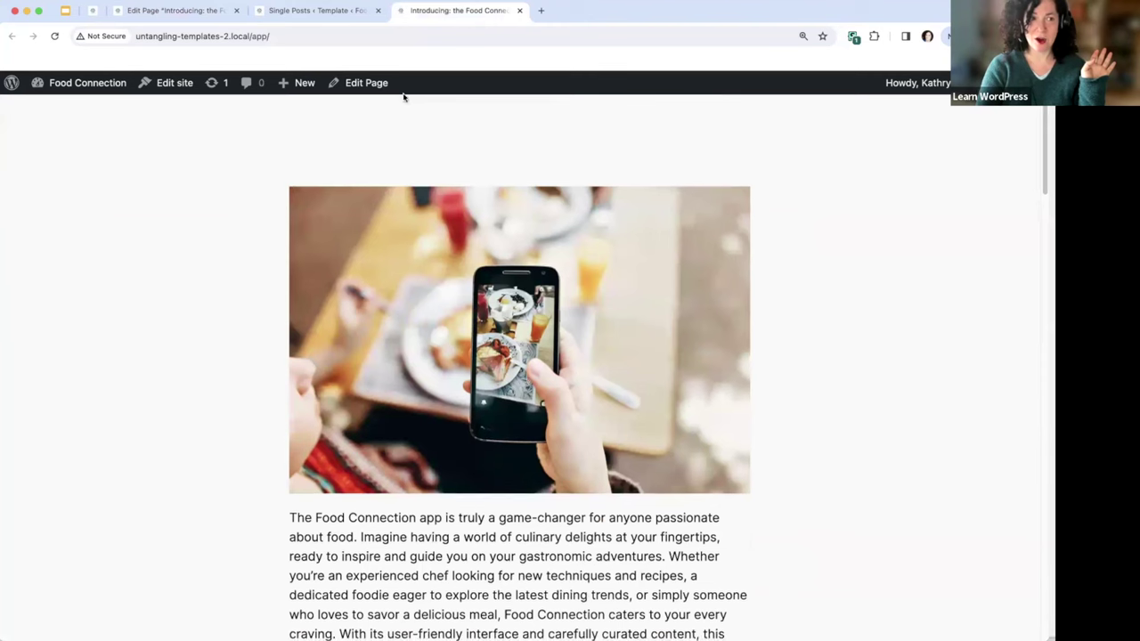
Step: Leave the page editor and open the custom Landing page template for editing in the site editor
left_click(192, 18)
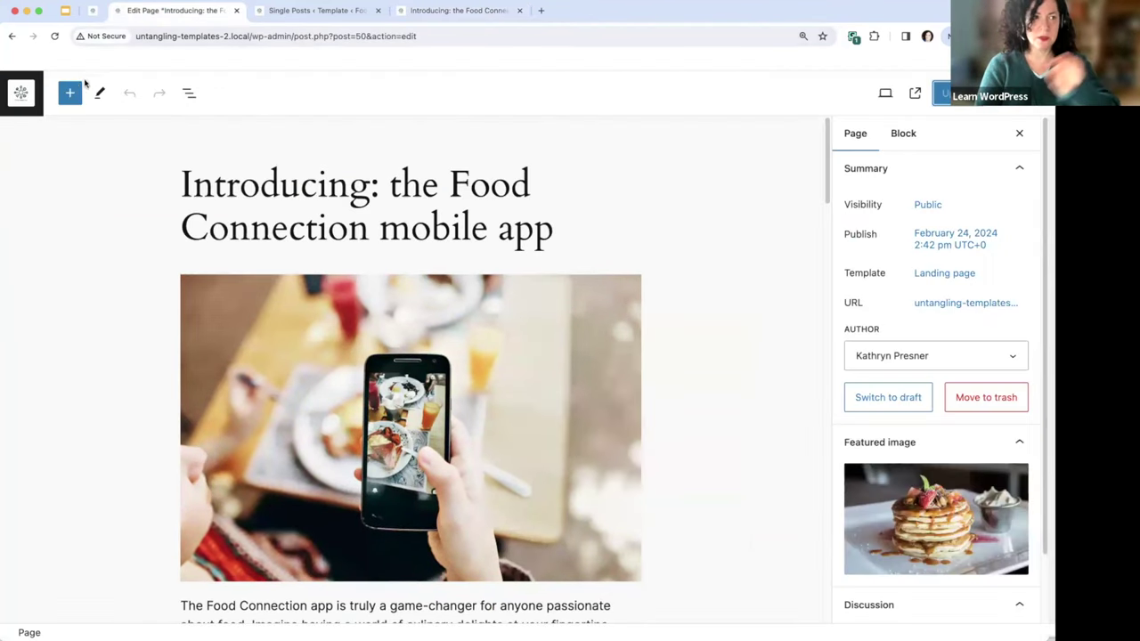
left_click(21, 95)
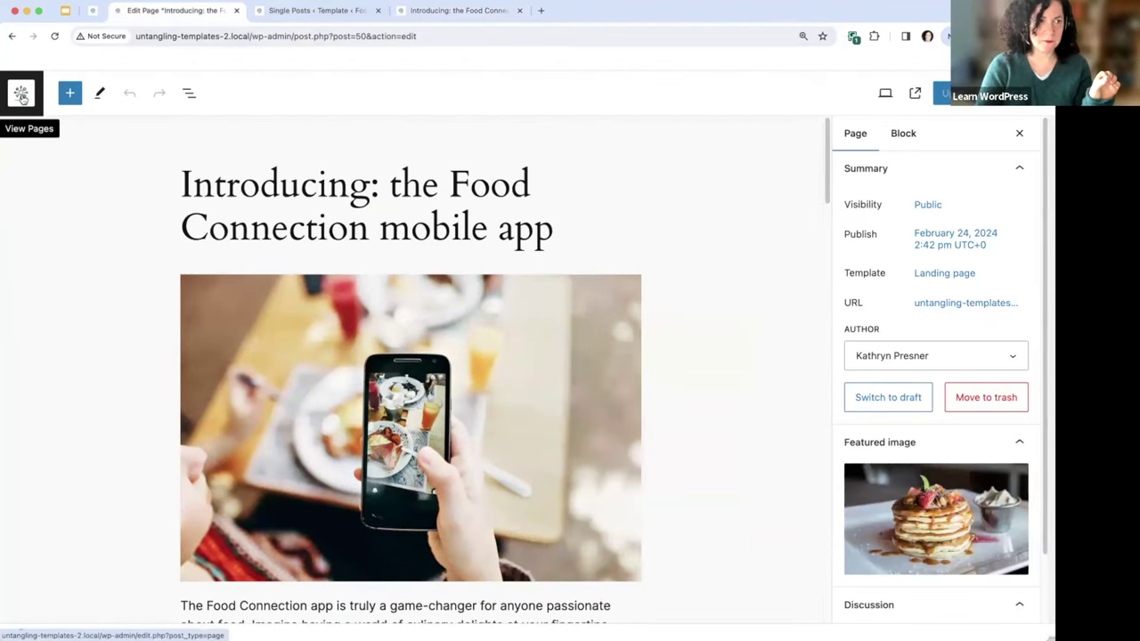
mouse_move(63, 314)
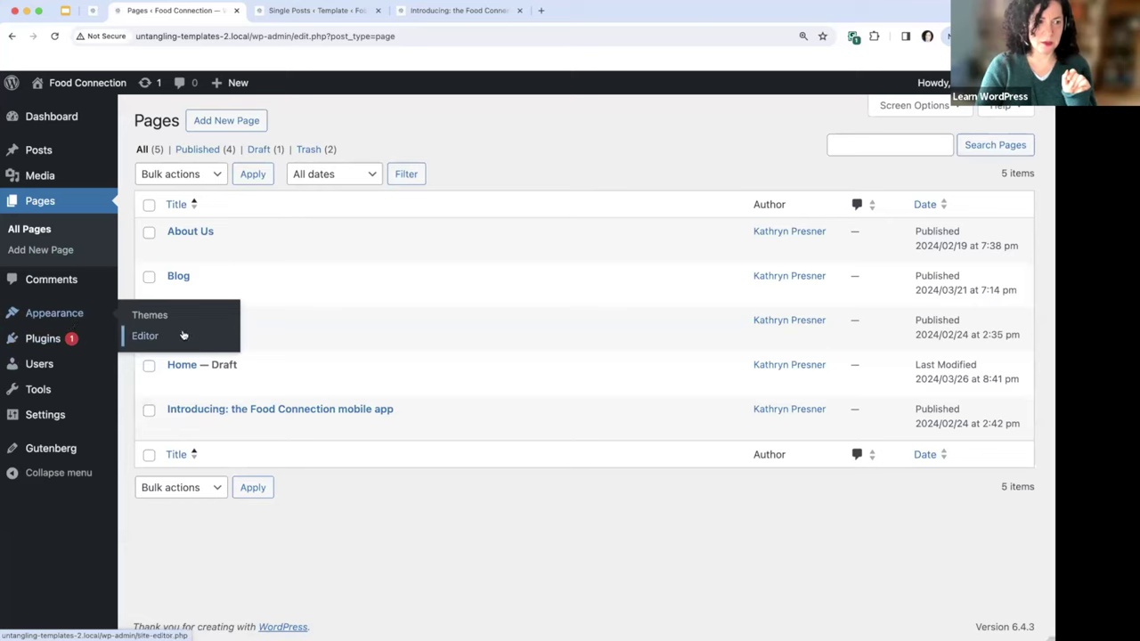
left_click(165, 337)
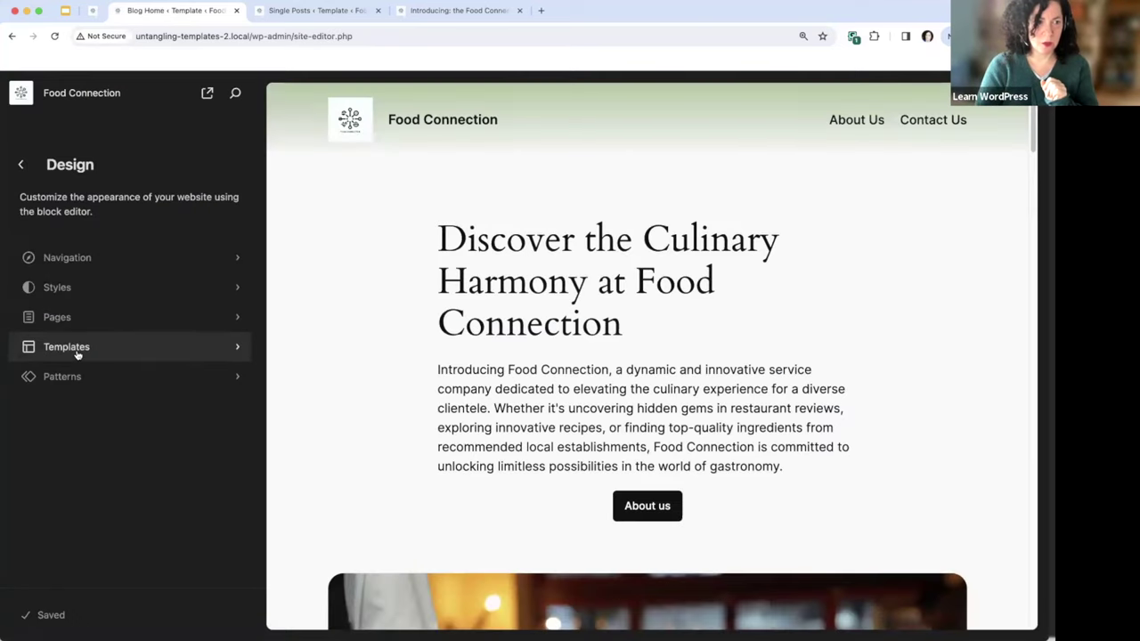
left_click(78, 355)
scroll(85, 464, "down", 3)
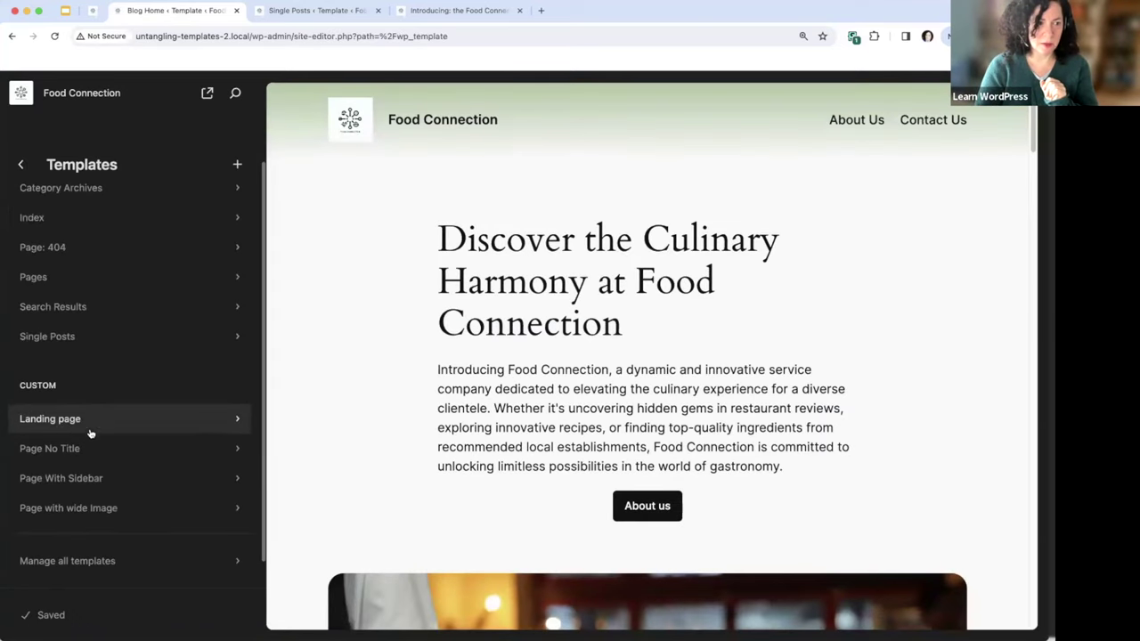
left_click(80, 418)
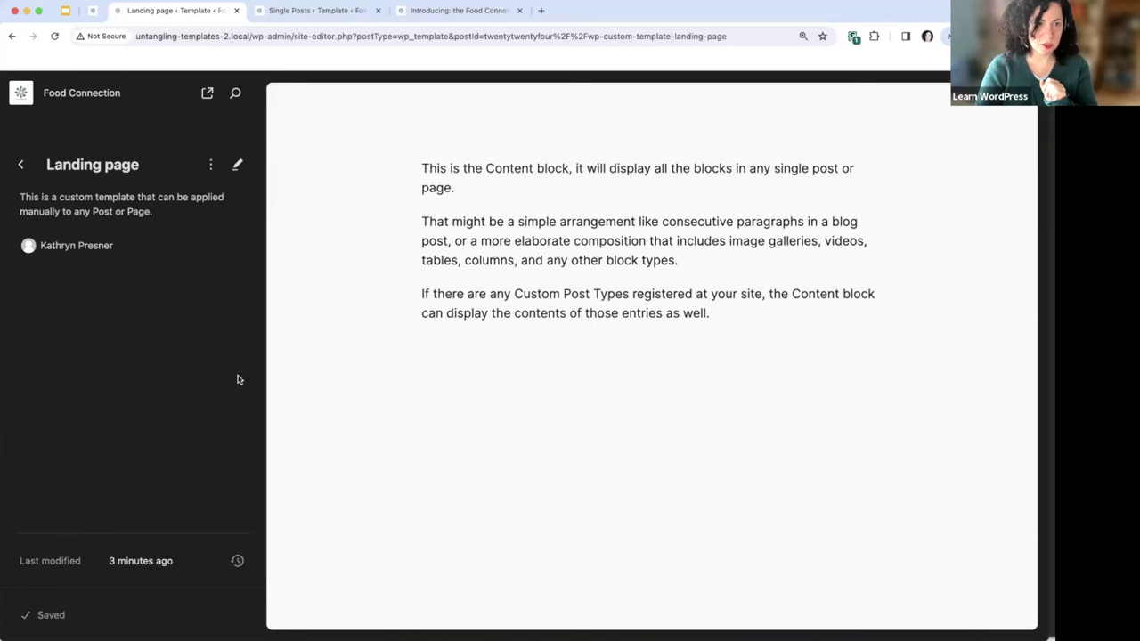
left_click(382, 204)
Step: Add a Title block directly above the Content block in the Landing page template
left_click(282, 233)
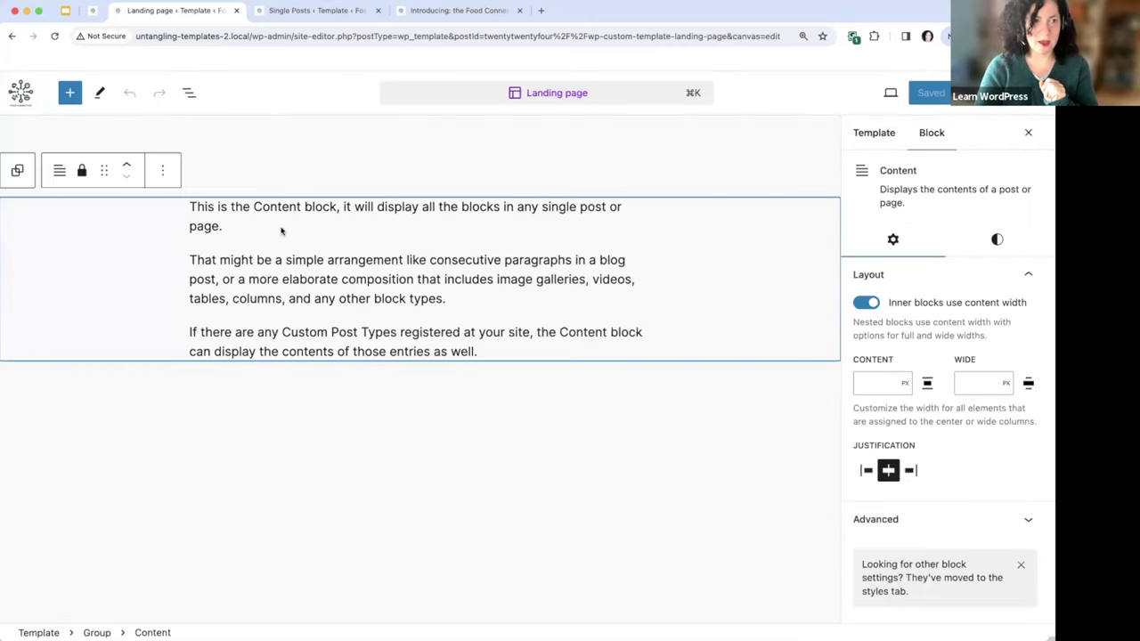
left_click(163, 170)
left_click(200, 274)
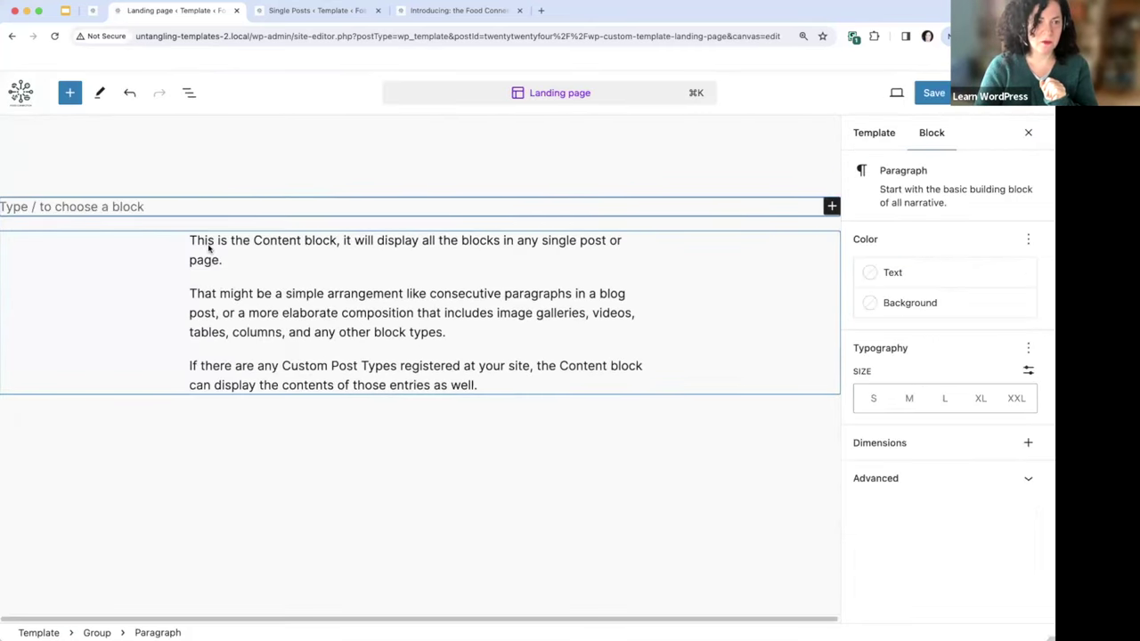
left_click(214, 245)
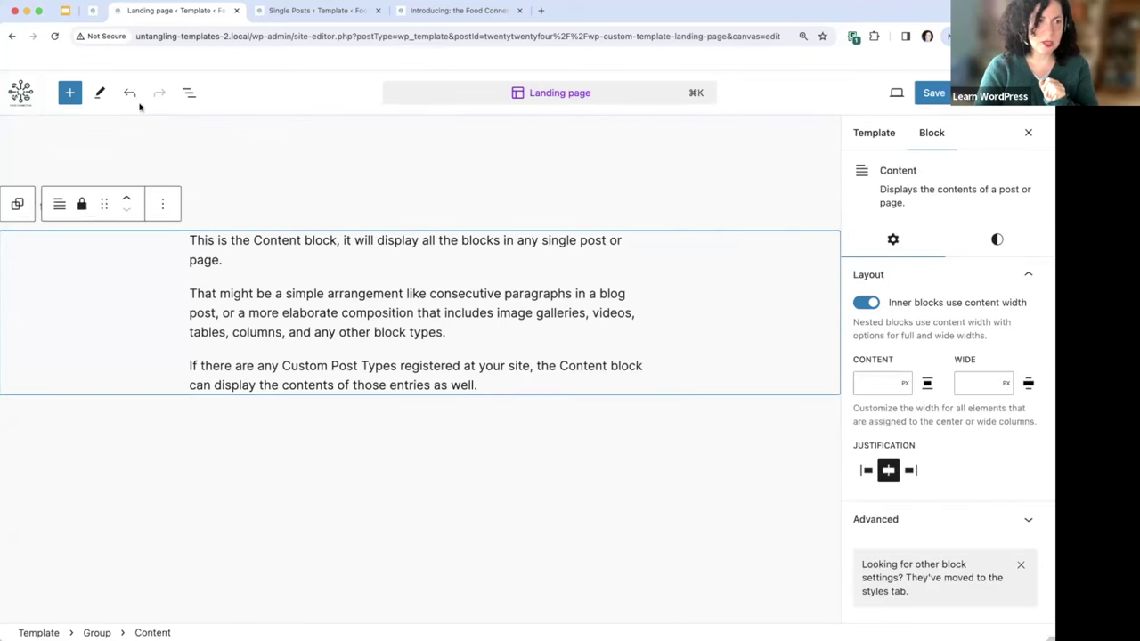
left_click(189, 92)
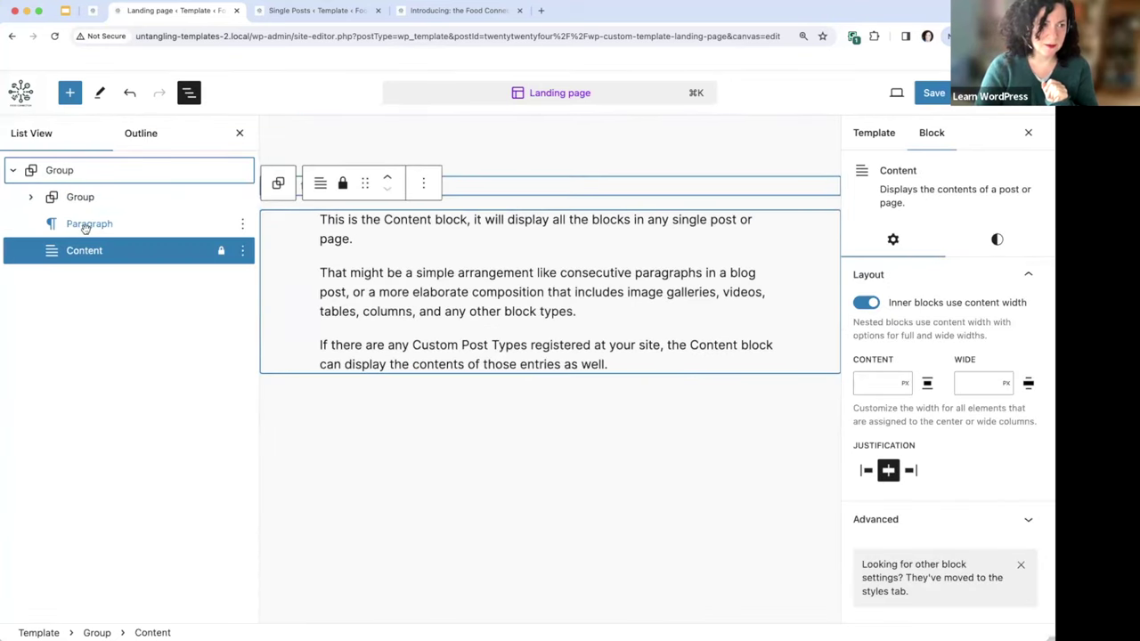
left_click(85, 225)
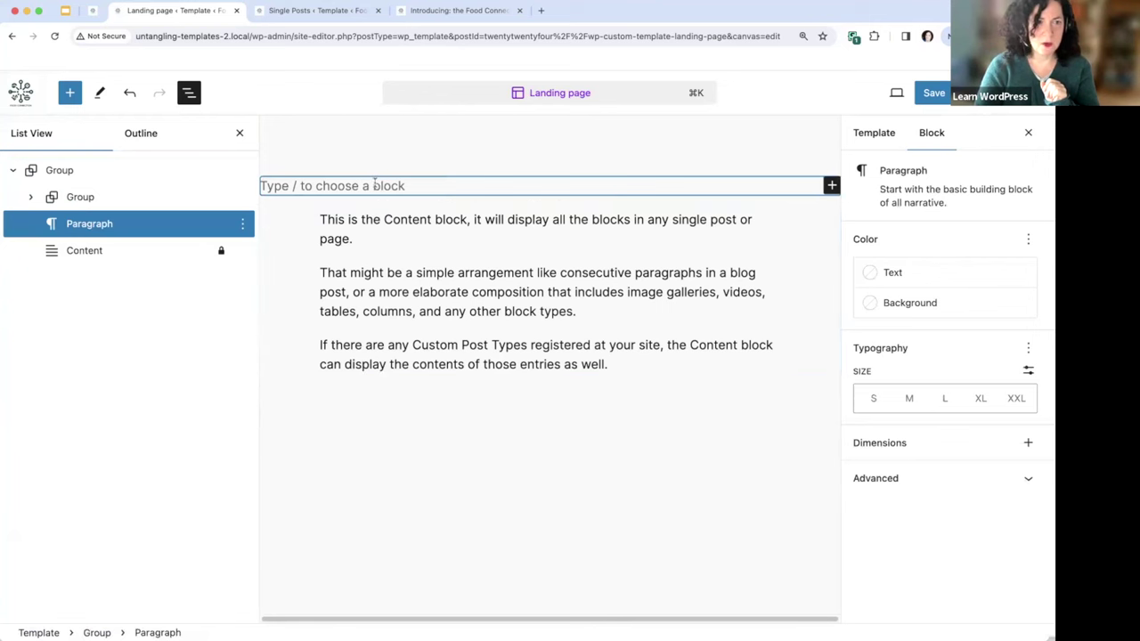
type("/title")
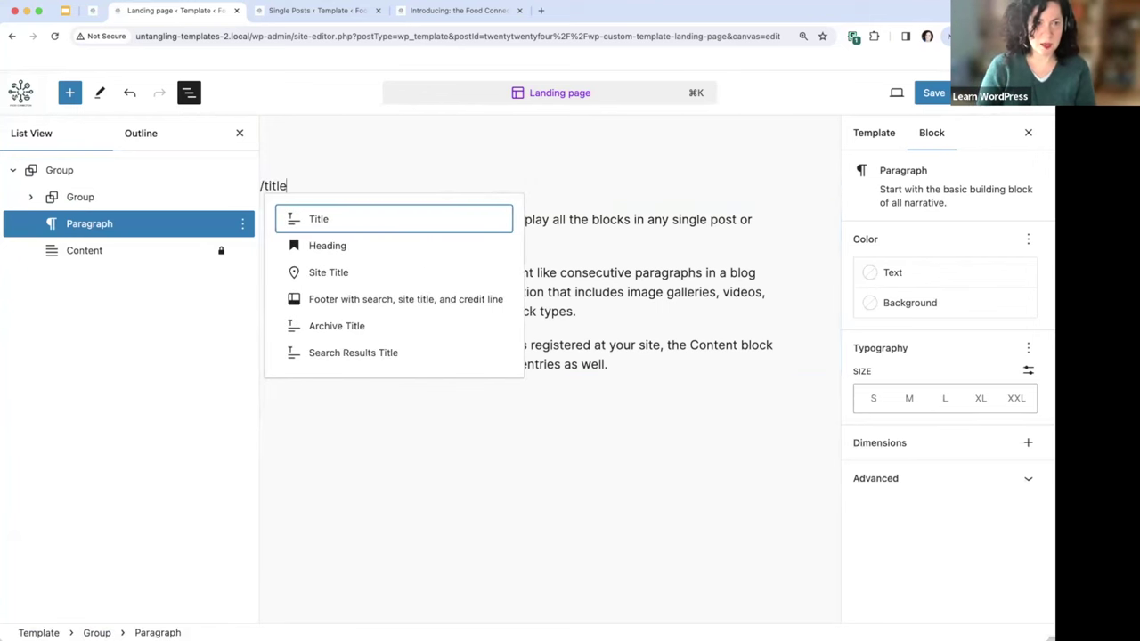
left_click(368, 226)
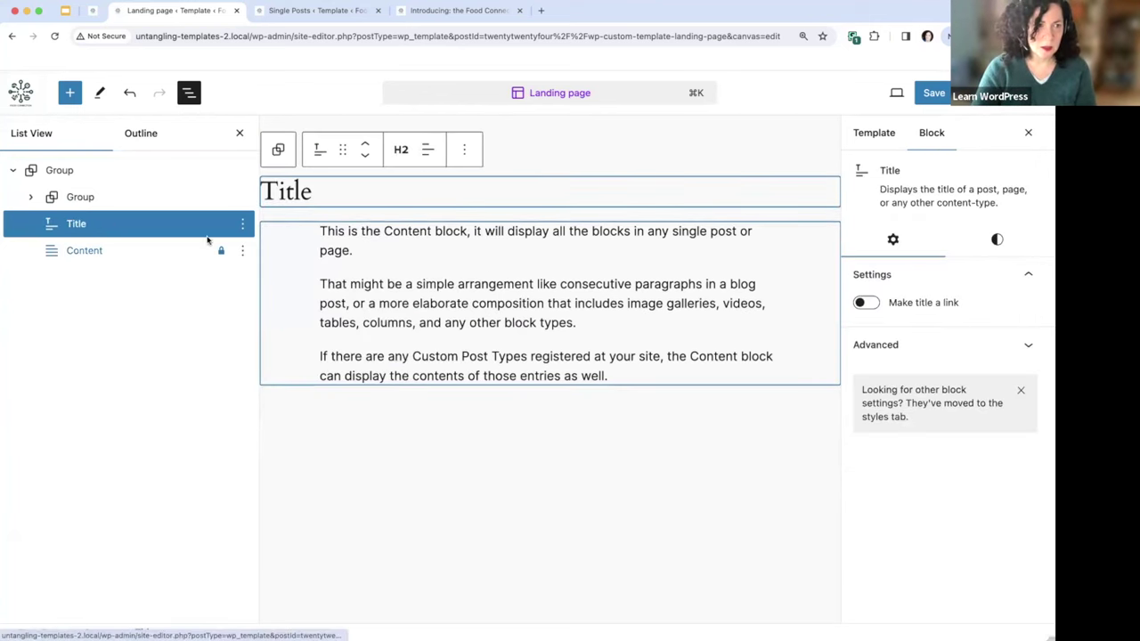
Step: Save the Landing page template and view the title on the published mobile app page
left_click(930, 100)
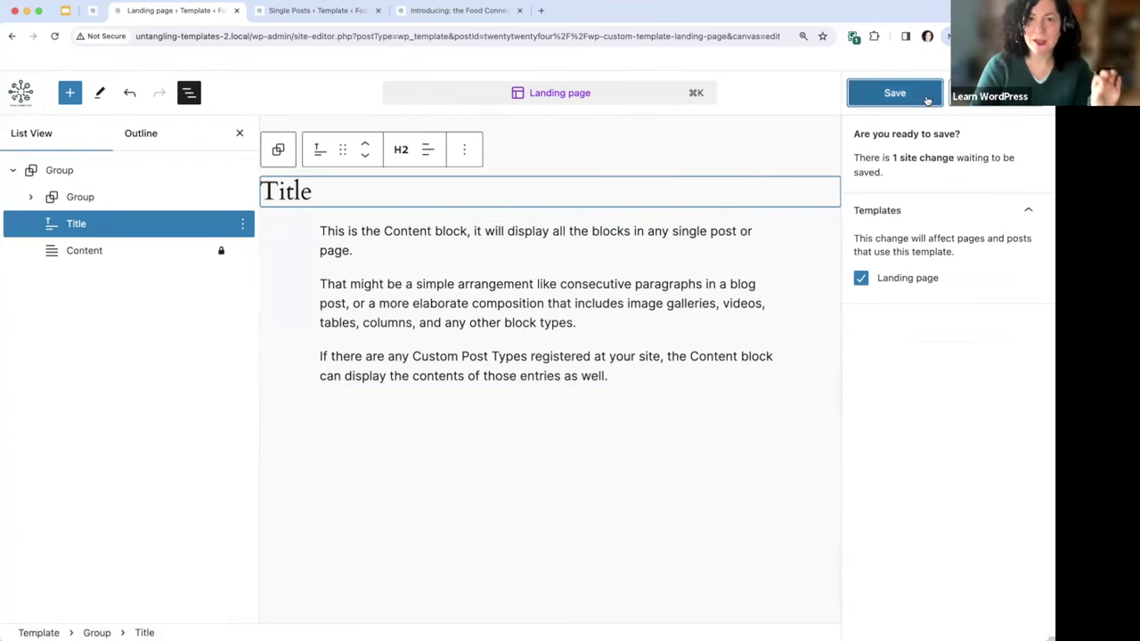
left_click(927, 100)
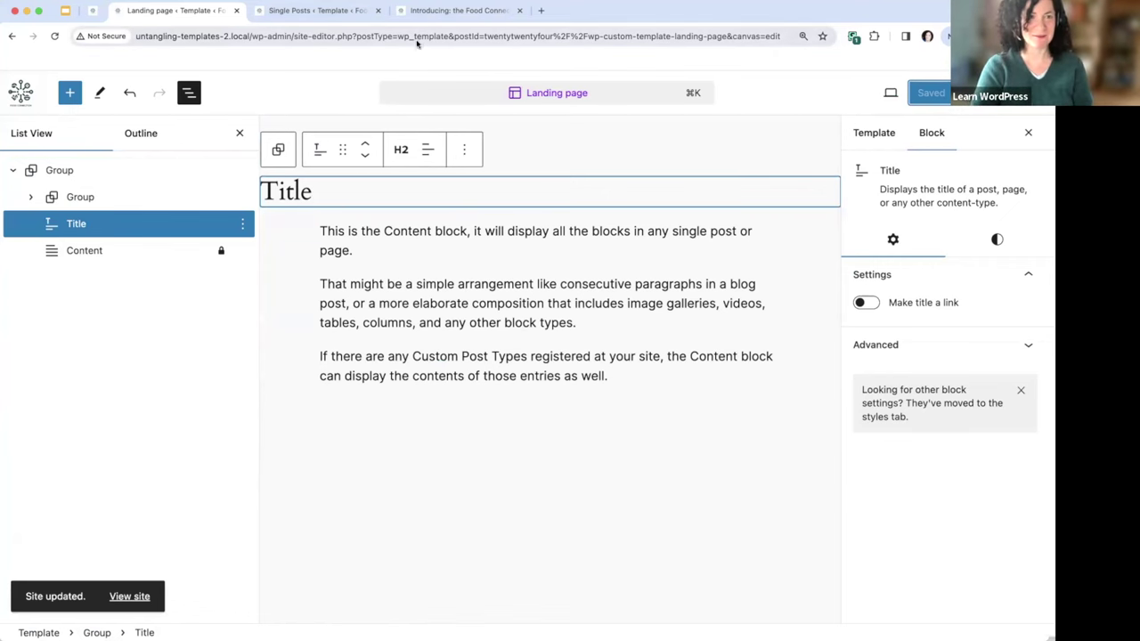
left_click(457, 11)
scroll(279, 338, "up", 1)
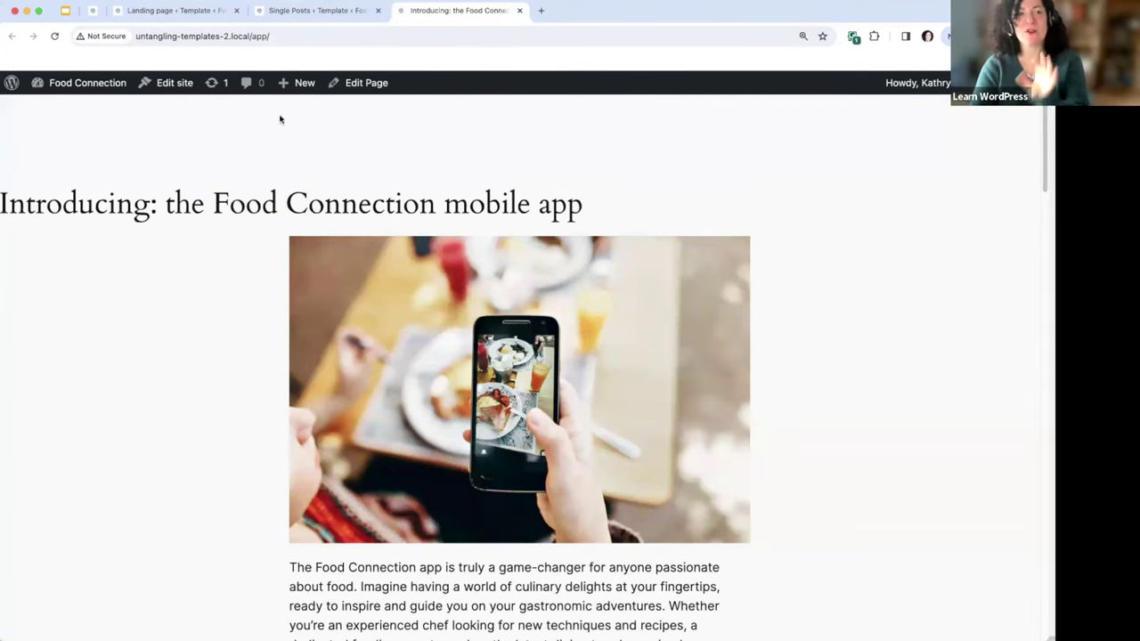
Step: Try the green Accent / Four background on the Title block, clear the colour again and save the template
left_click(185, 11)
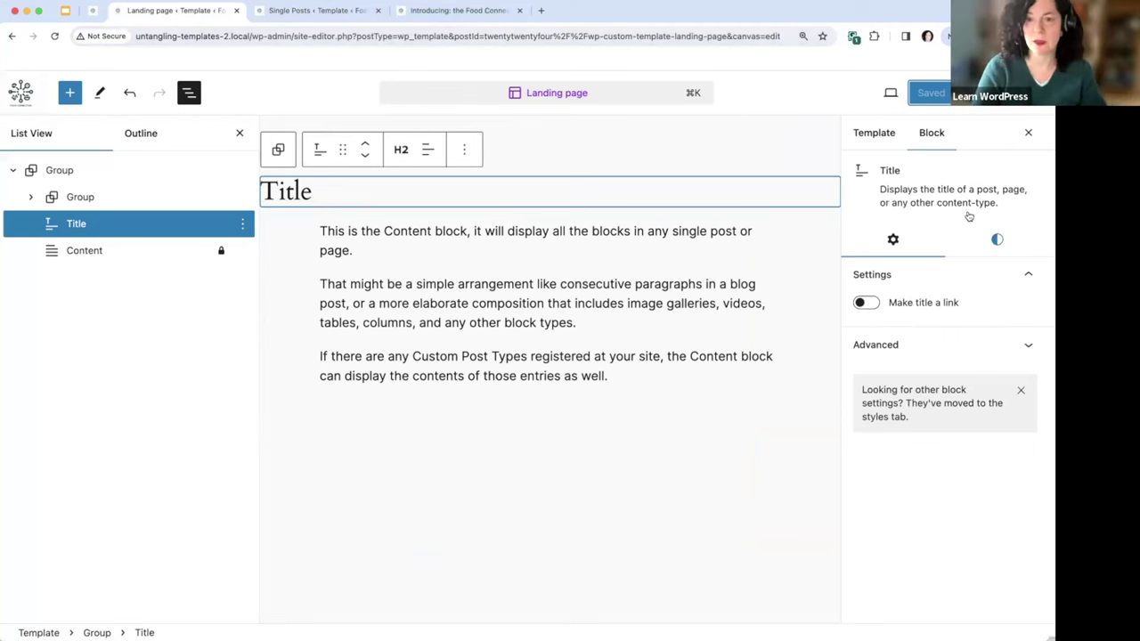
left_click(997, 239)
scroll(926, 384, "down", 1)
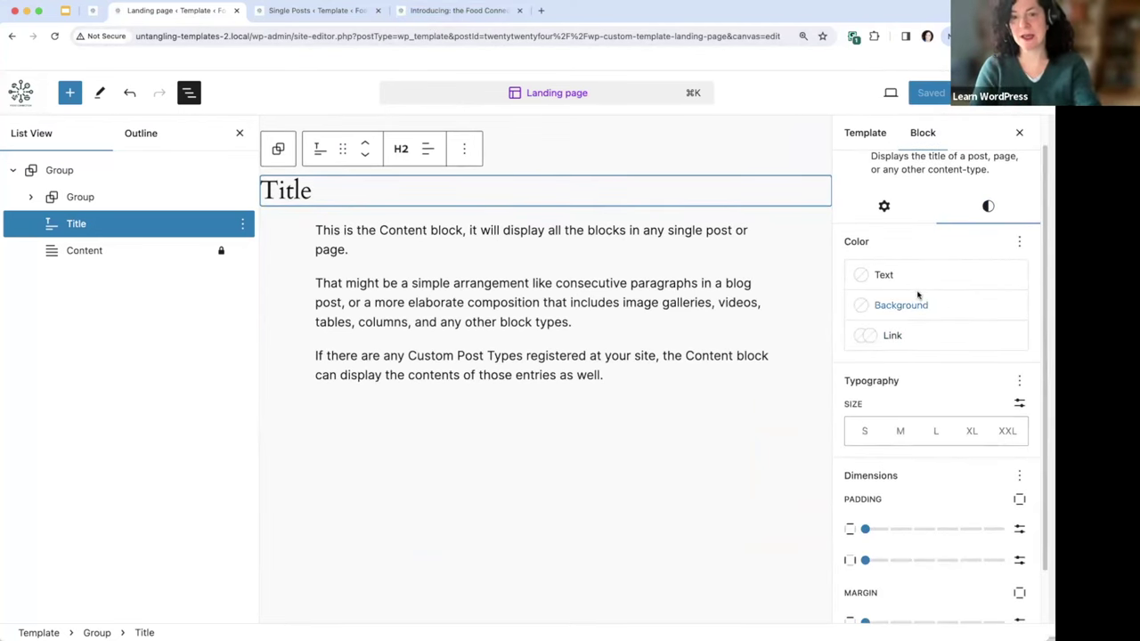
left_click(908, 304)
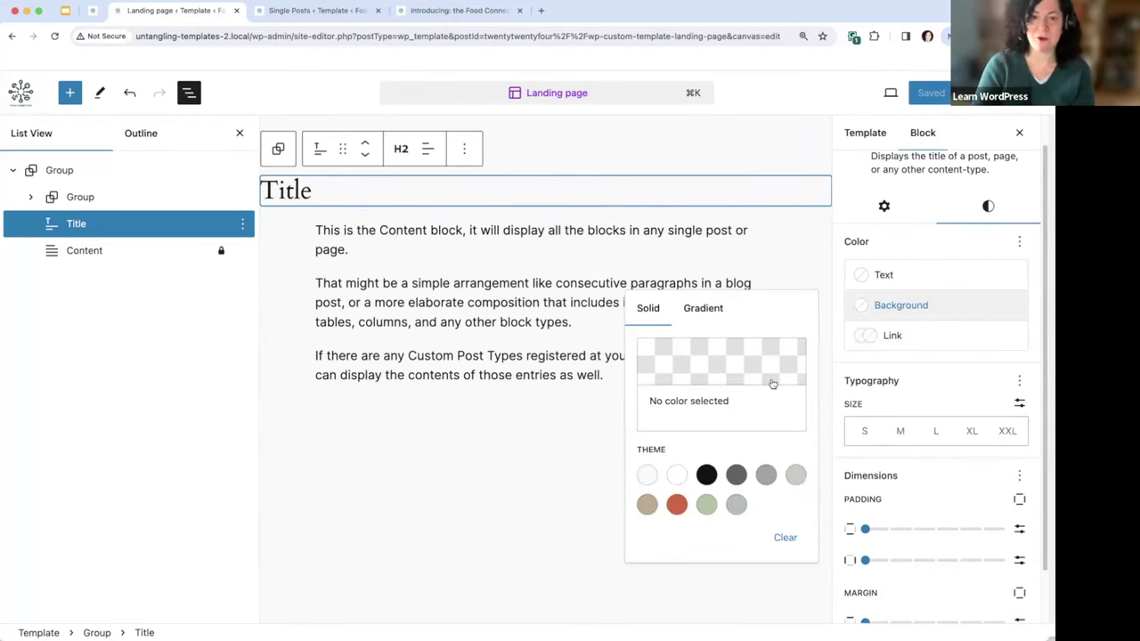
left_click(708, 505)
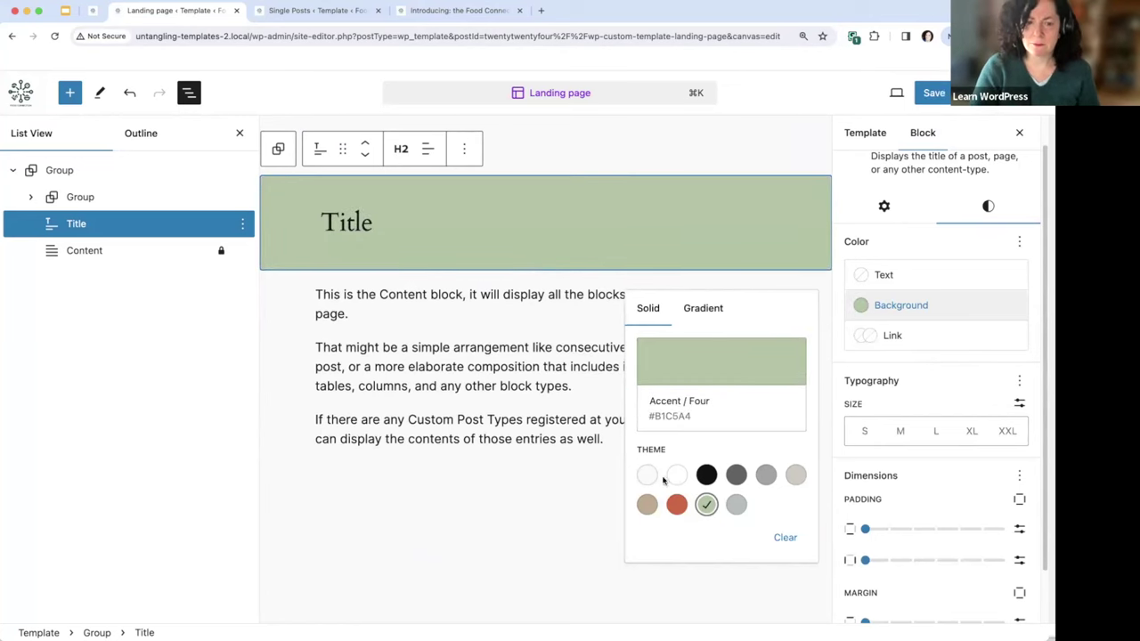
left_click(784, 538)
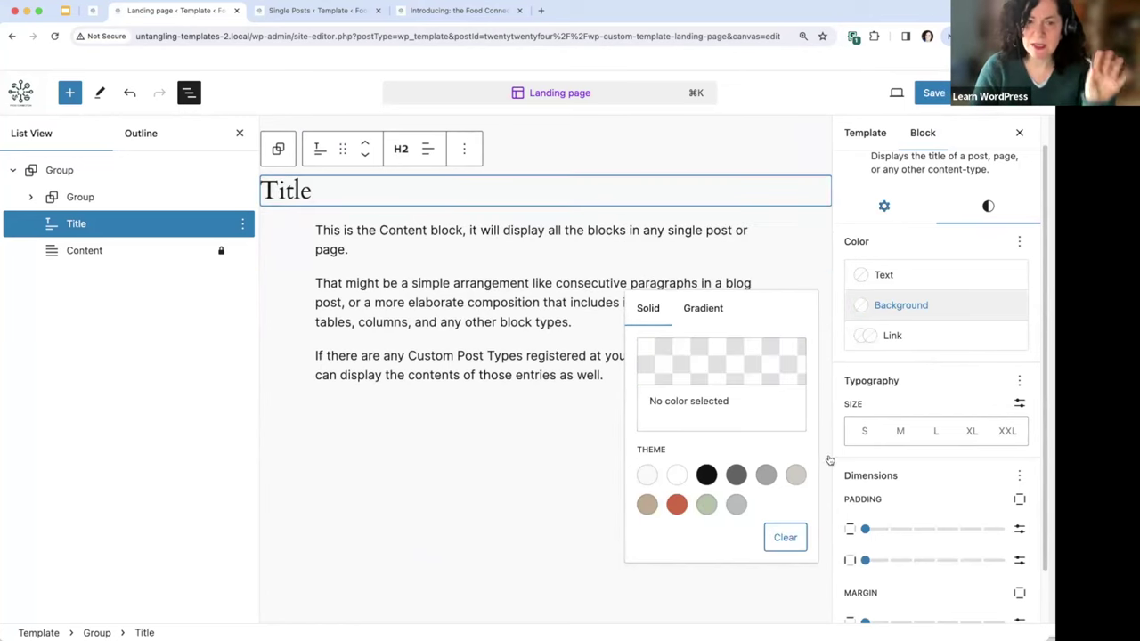
left_click(931, 94)
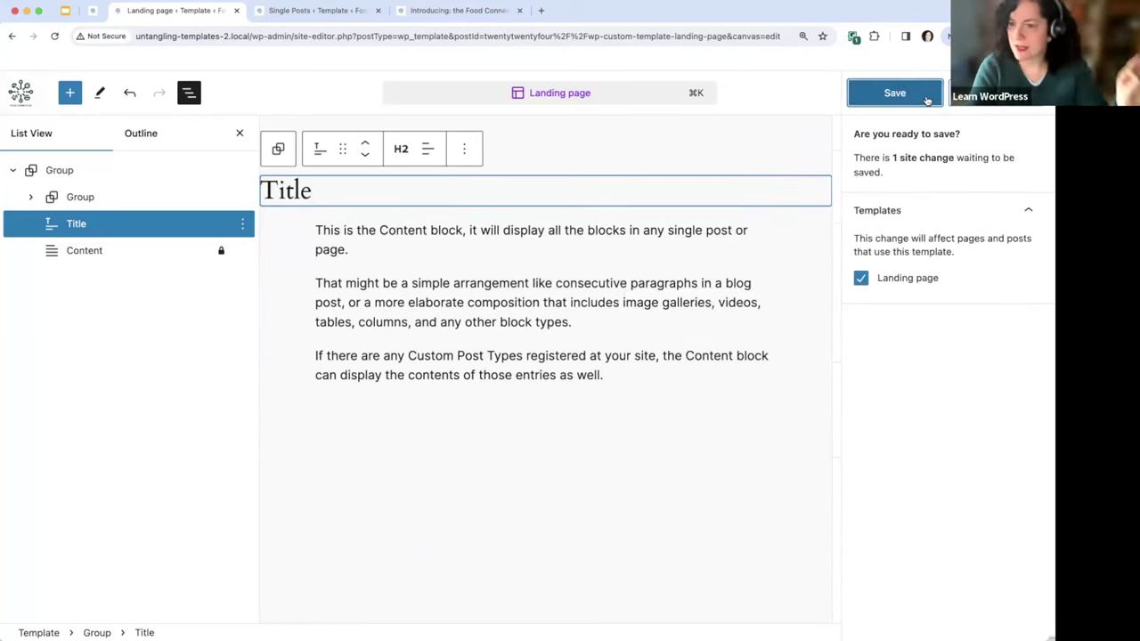
Step: Check the published mobile app page again and look through the custom templates in the site editor's template list
left_click(427, 10)
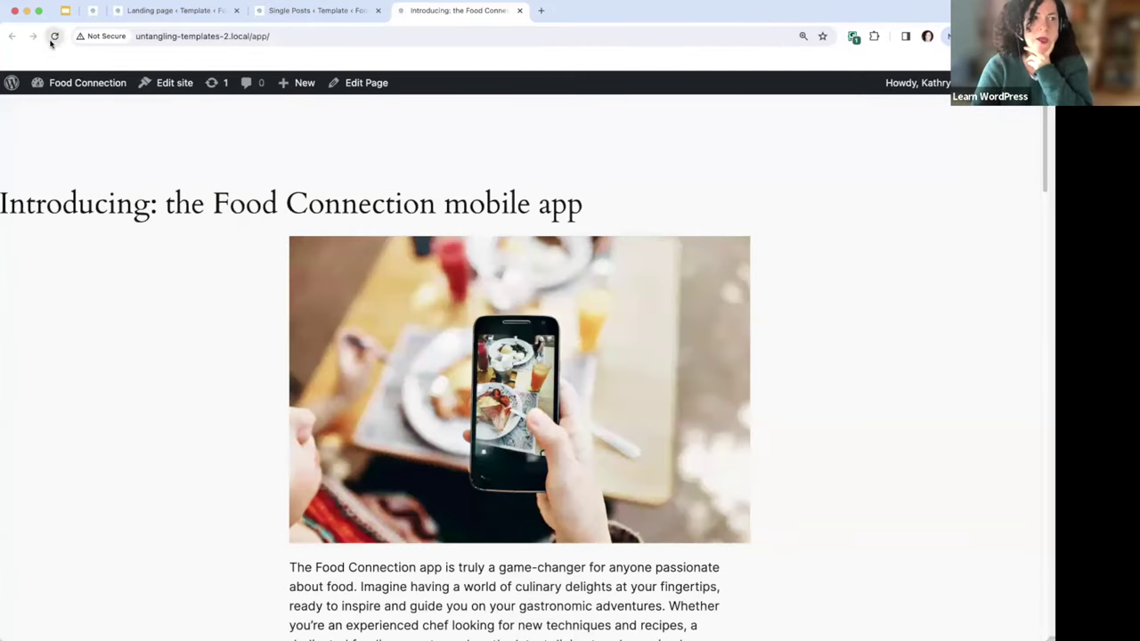
left_click(92, 10)
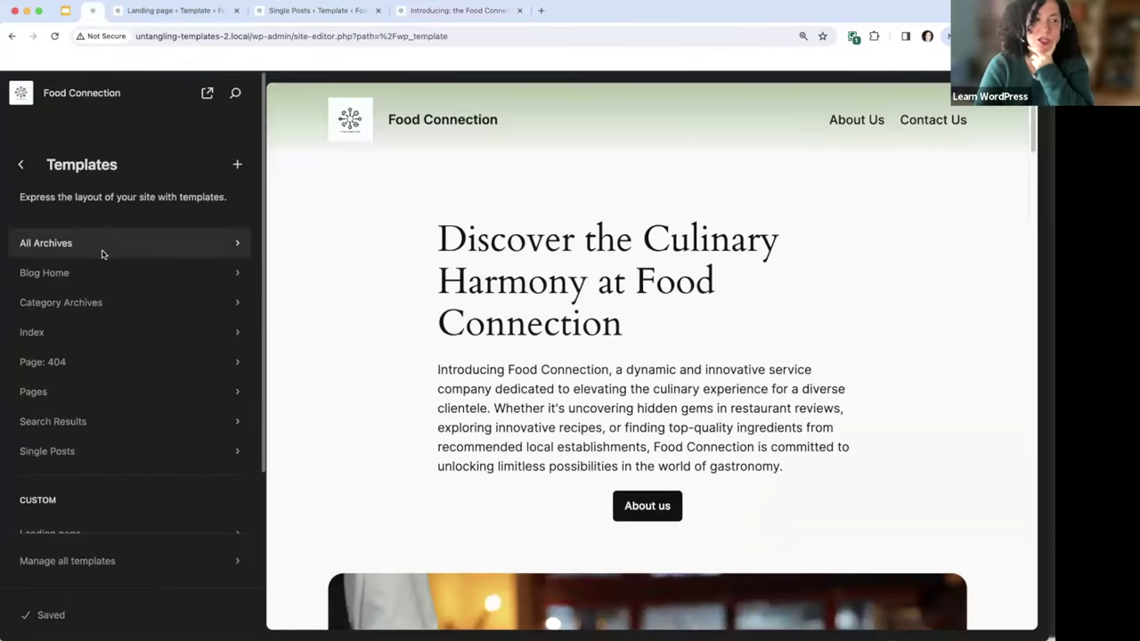
scroll(127, 425, "down", 3)
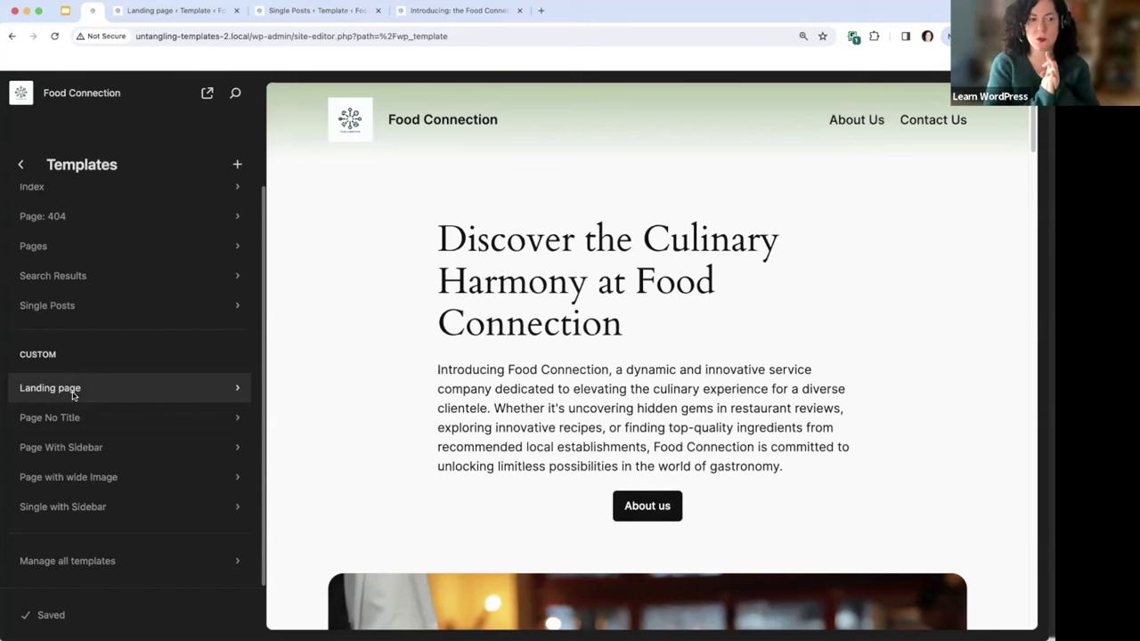
Step: Open the Landing page template from the custom templates and compare it with the published mobile app page
left_click(74, 392)
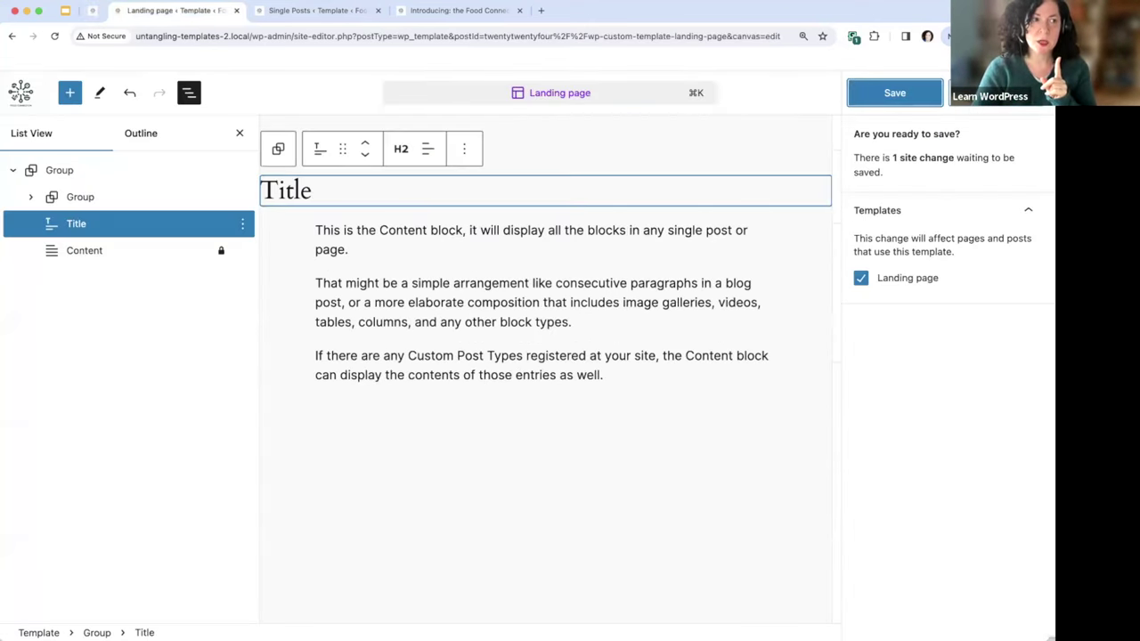
left_click(21, 92)
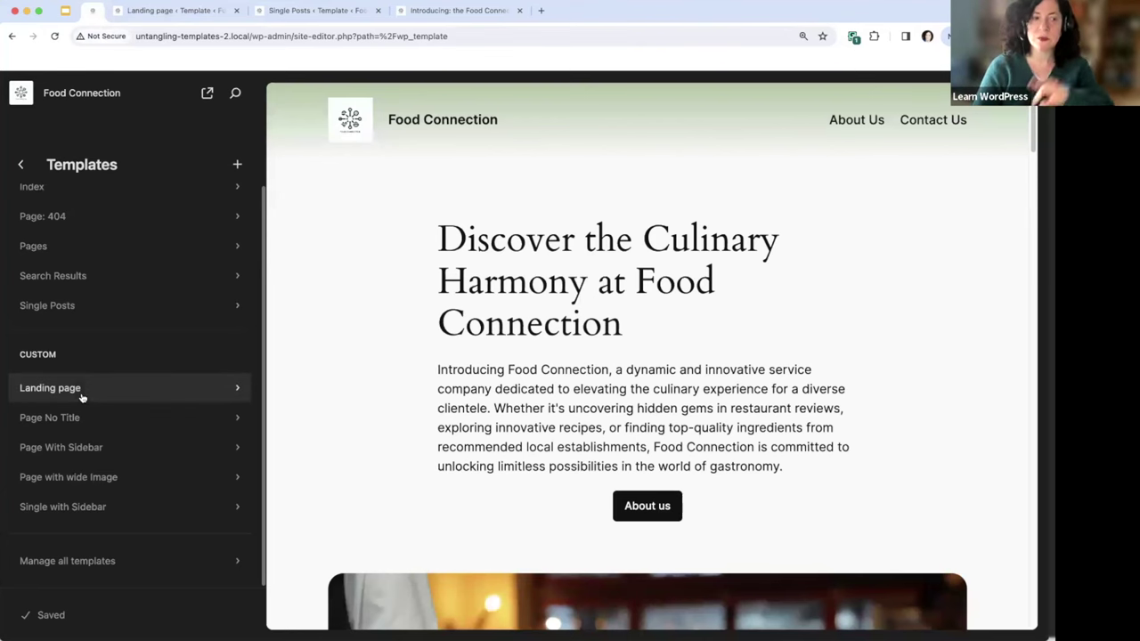
left_click(125, 393)
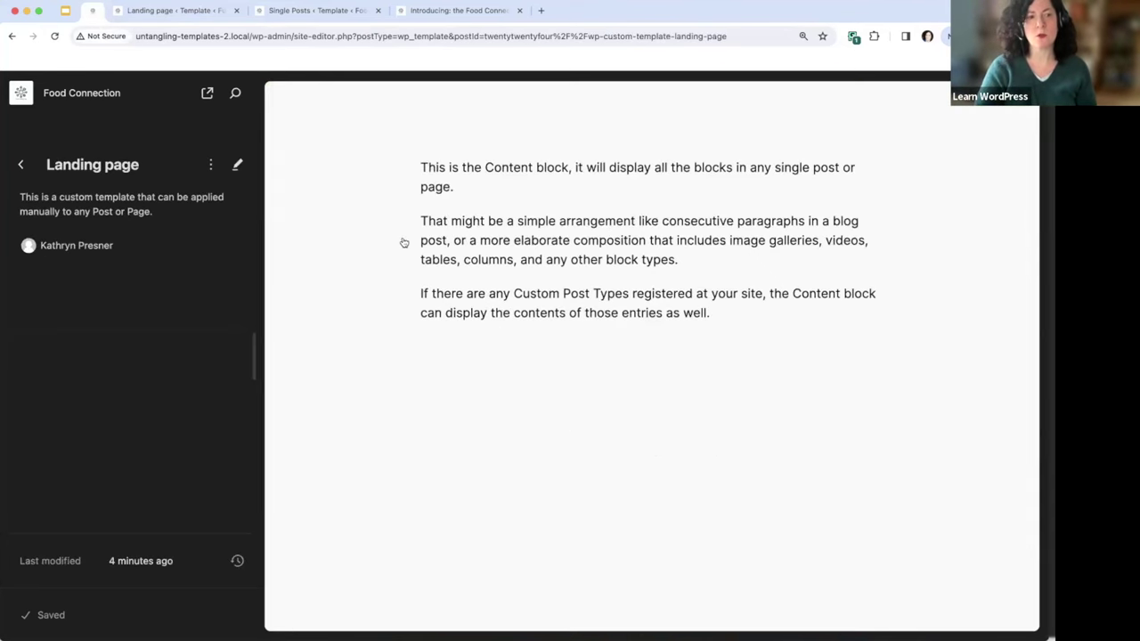
left_click(402, 242)
left_click(451, 14)
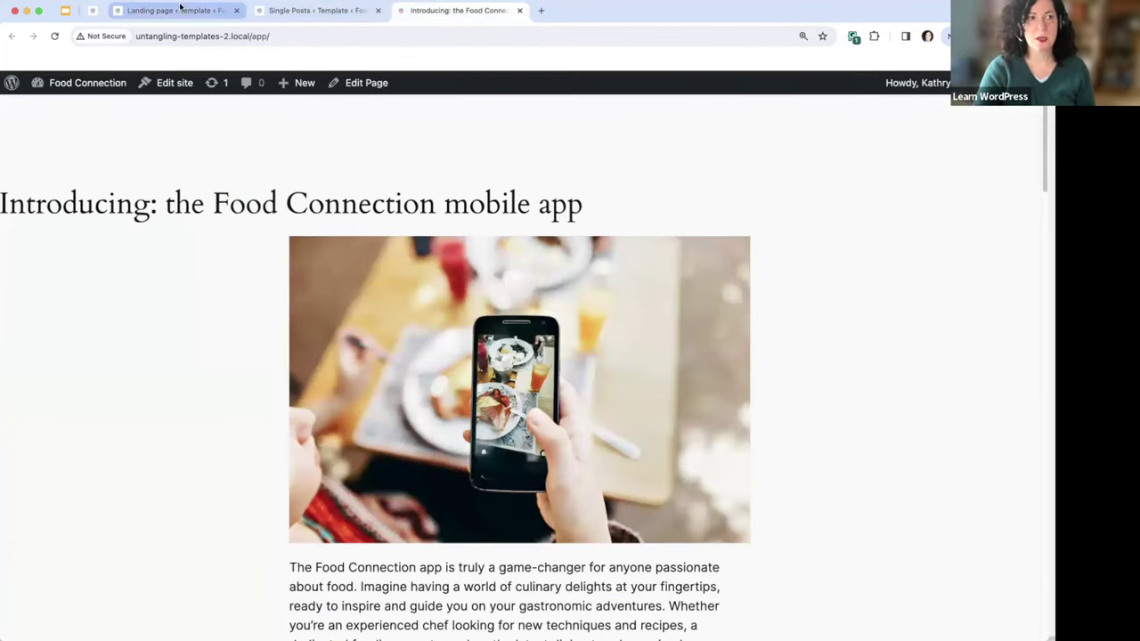
left_click(214, 11)
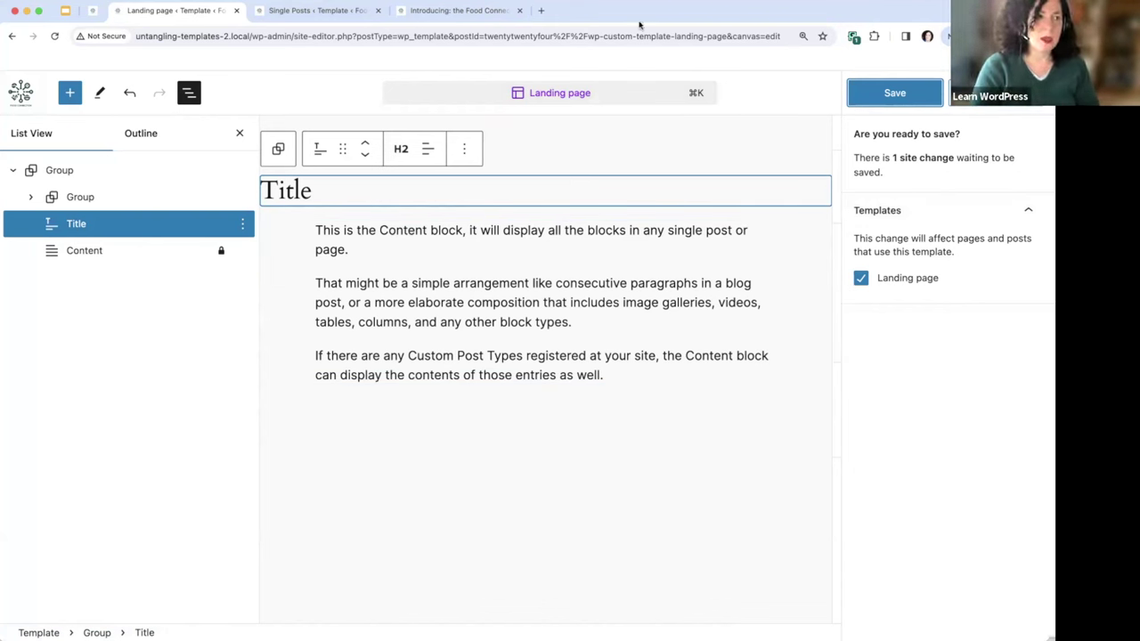
Step: Leave the Landing page template without saving the pending changes and reopen the site editor
left_click(21, 100)
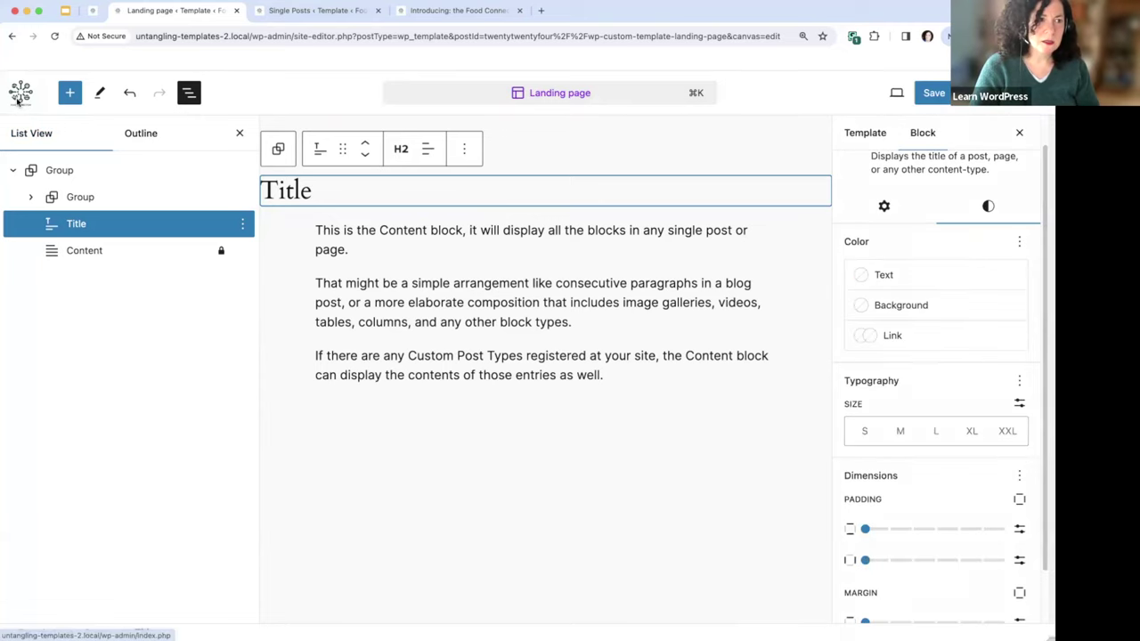
left_click(21, 98)
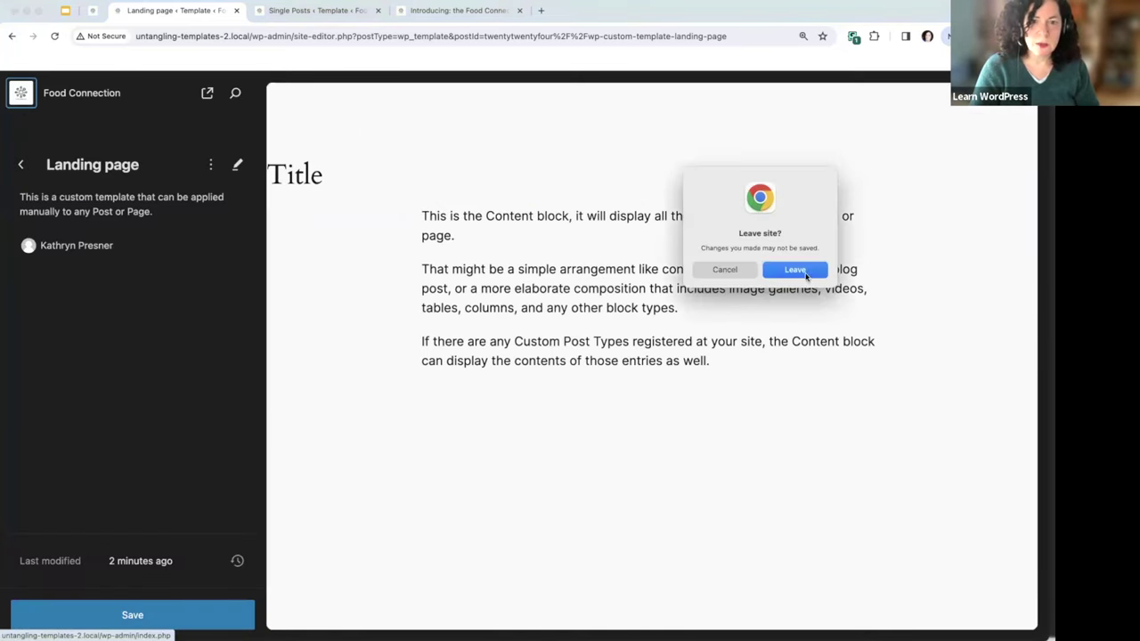
left_click(807, 271)
left_click(194, 336)
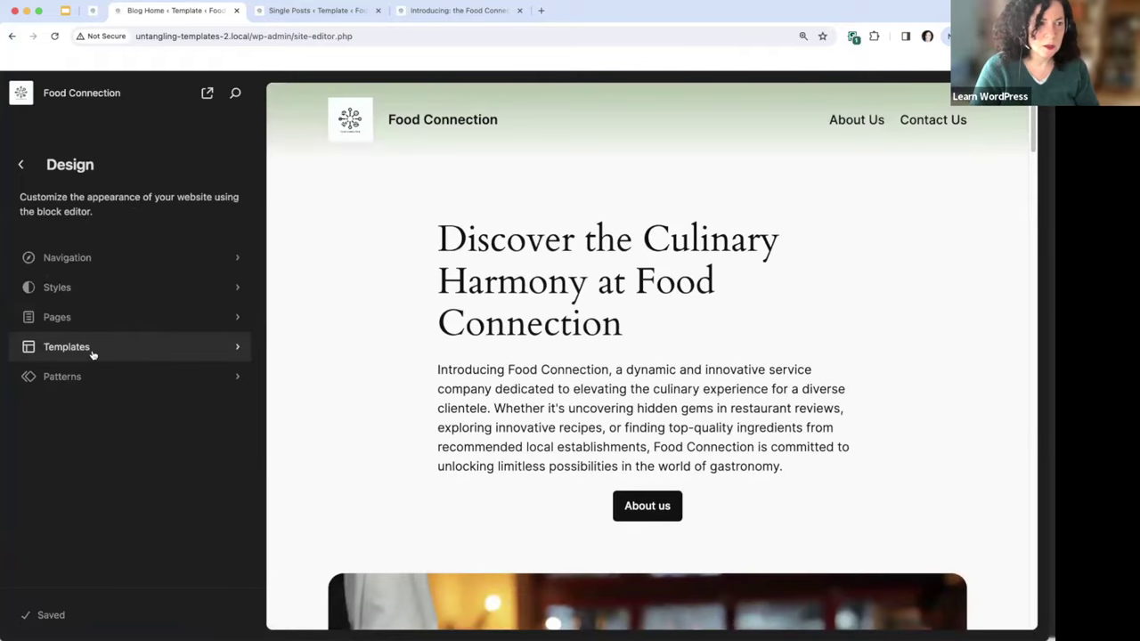
Step: Open the list for managing all templates and check each template's author and available actions
left_click(92, 349)
scroll(64, 434, "down", 2)
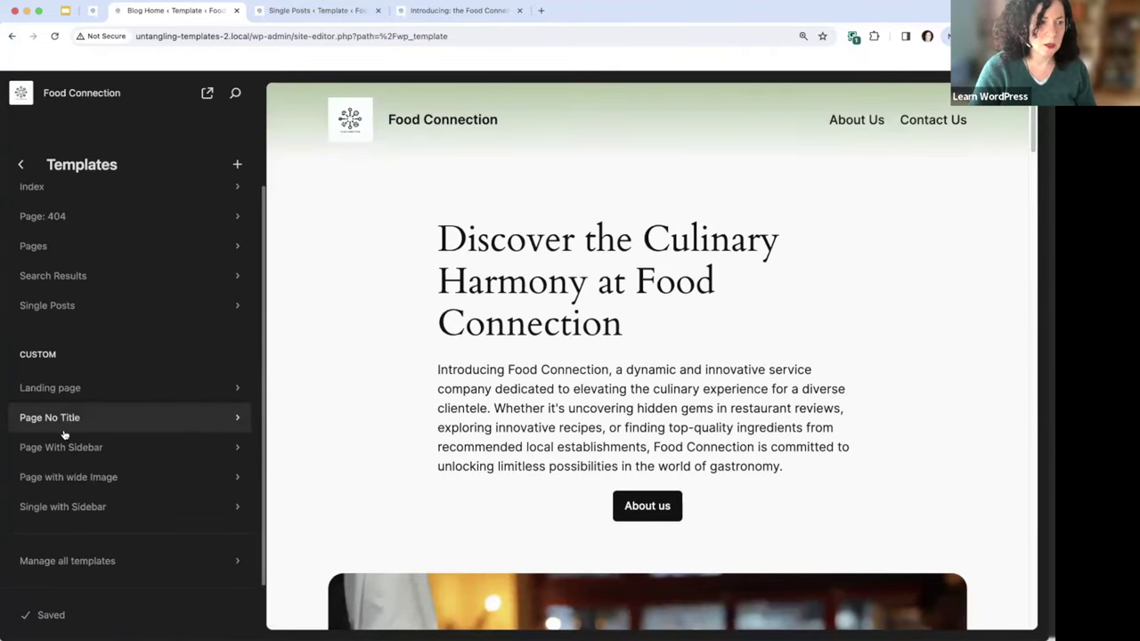
left_click(76, 561)
scroll(800, 315, "down", 2)
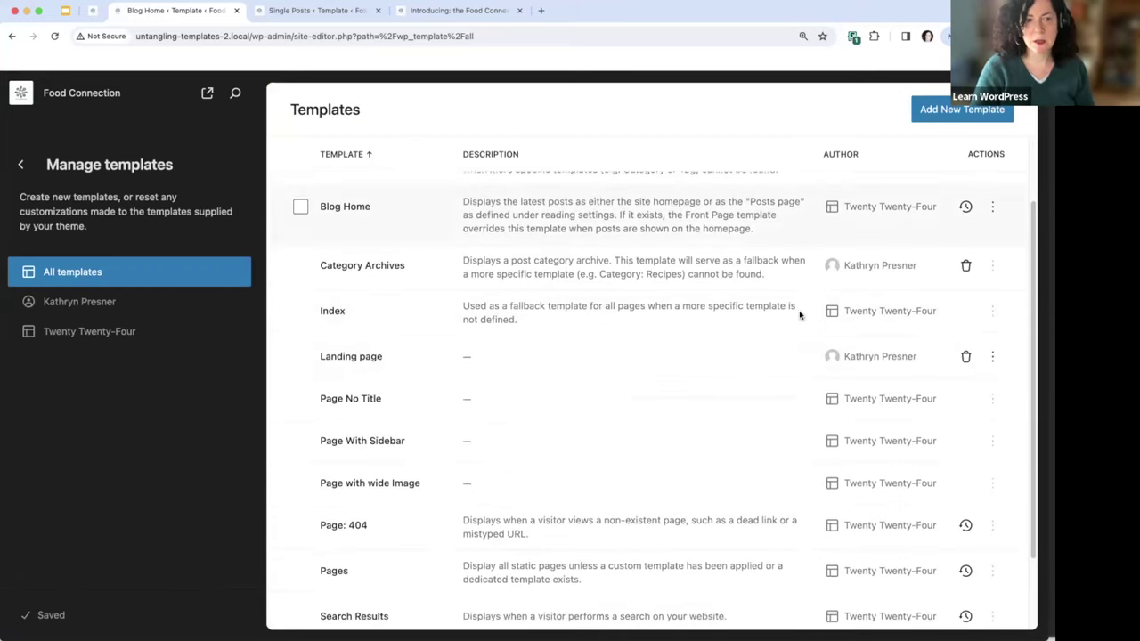
scroll(800, 315, "down", 1)
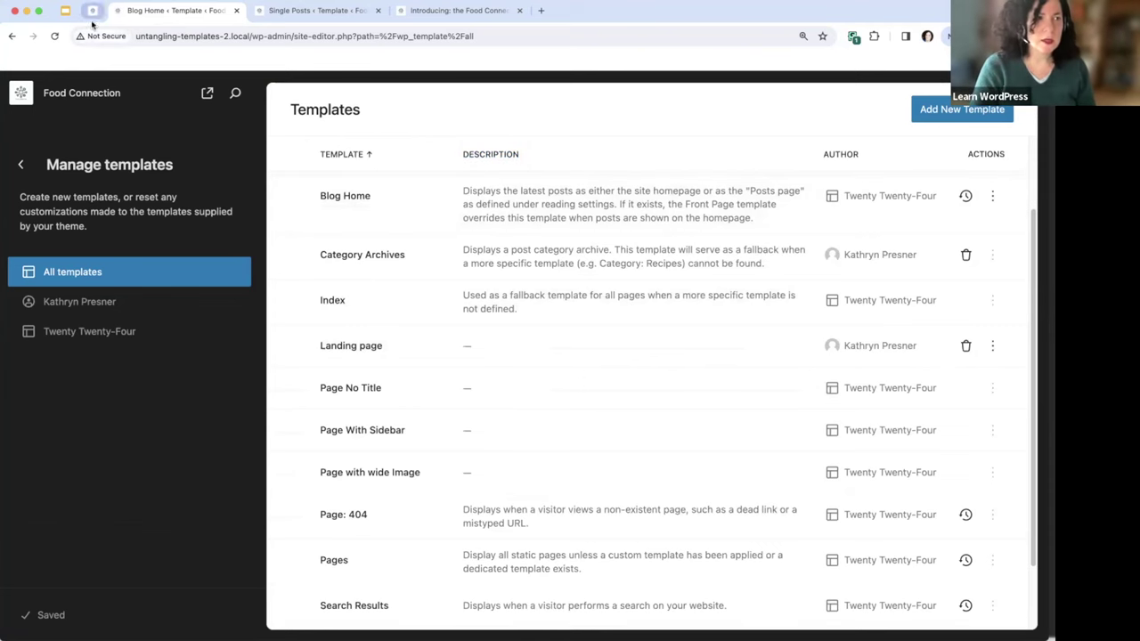
Step: Switch to the Google Slides presentation and advance to the Remember slide
left_click(65, 11)
key("Right")
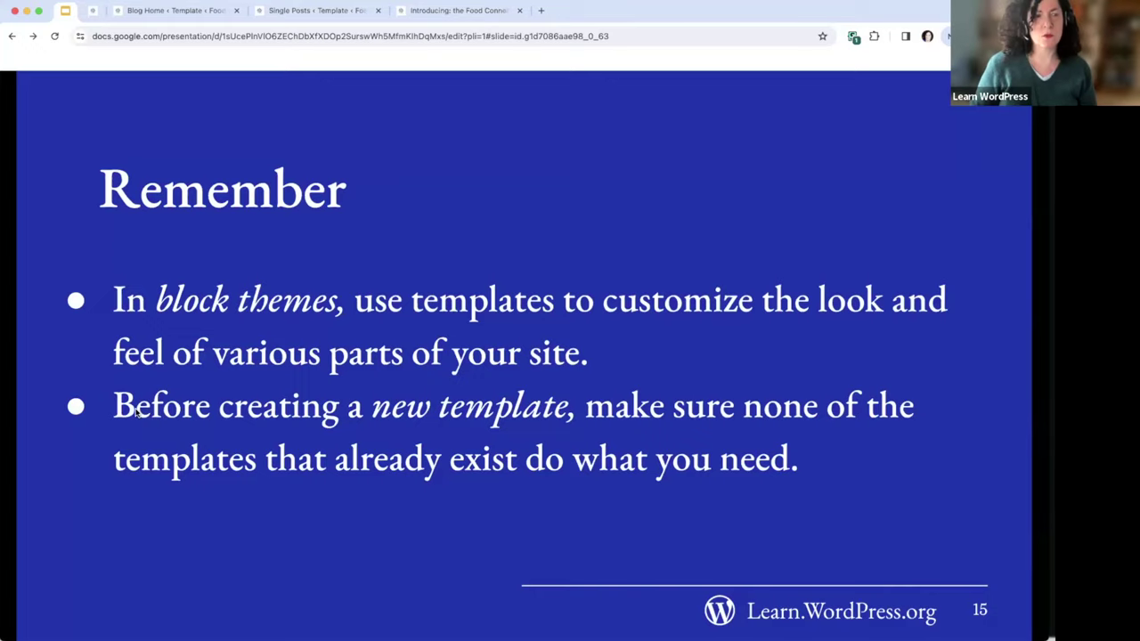
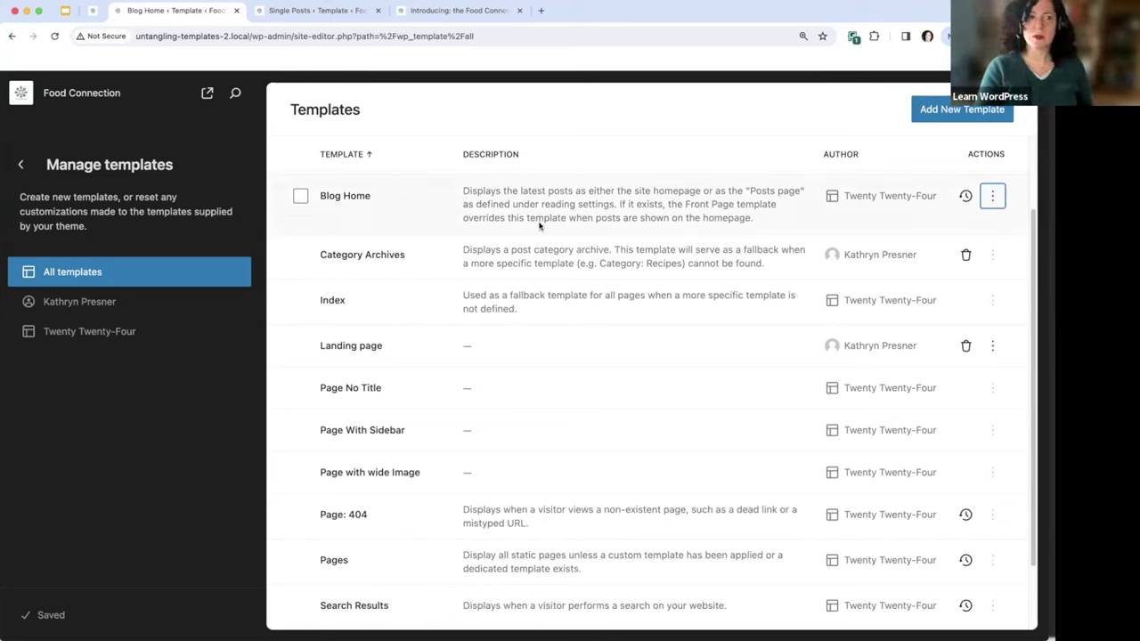
Step: Go back to the WordPress dashboard, open the Export tool and examine which content types an export file contains
left_click(30, 97)
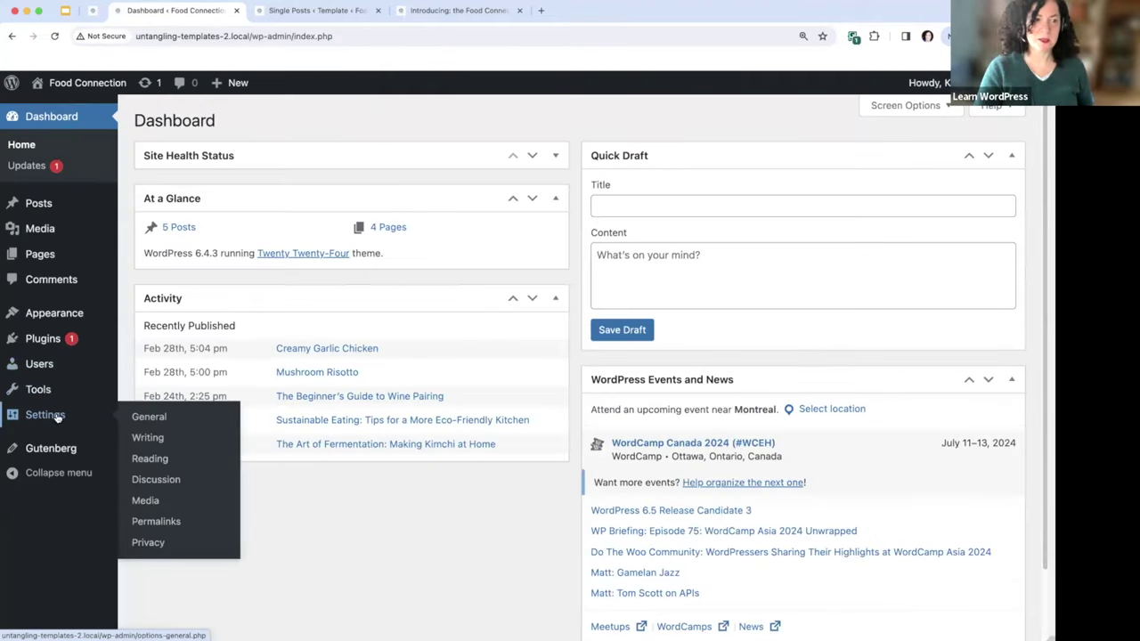
mouse_move(44, 394)
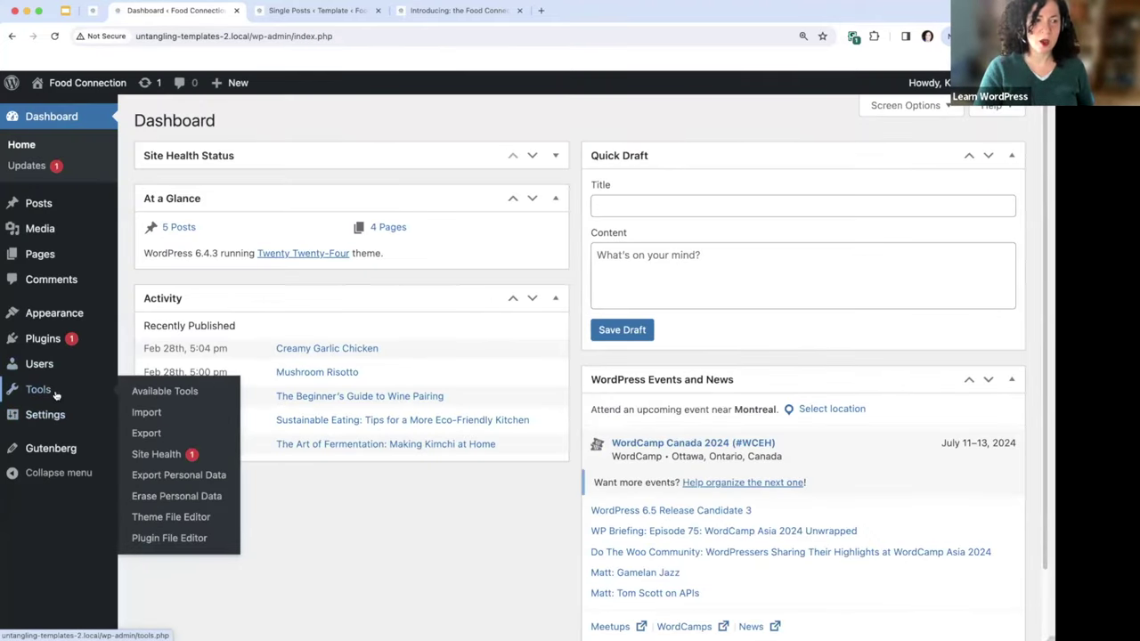
left_click(142, 433)
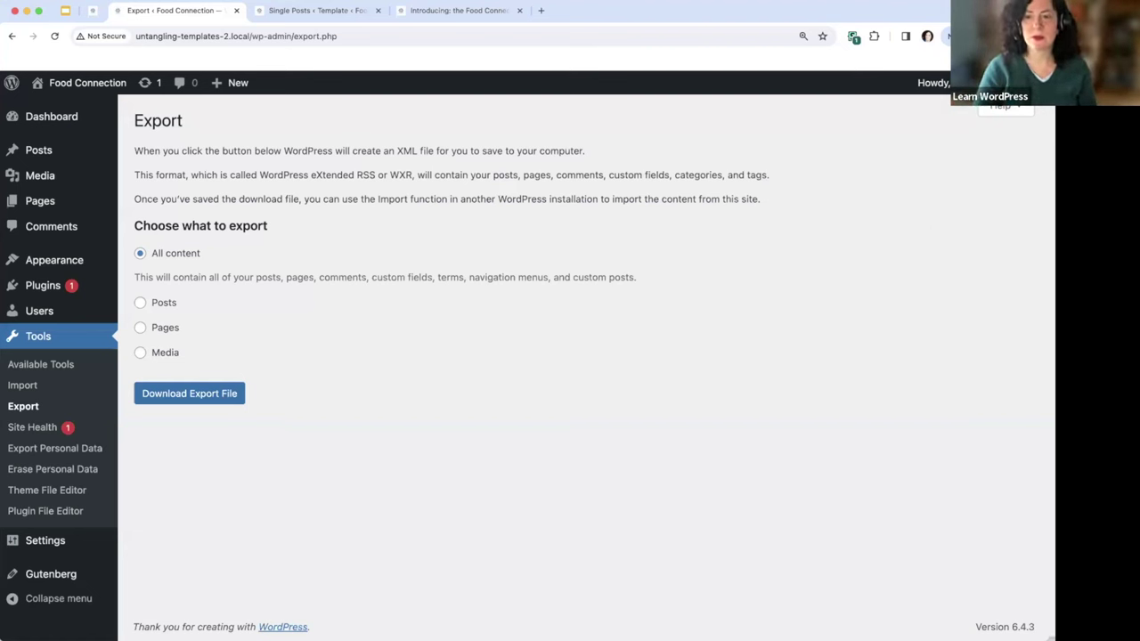
left_click_drag(314, 175, 595, 187)
left_click(490, 199)
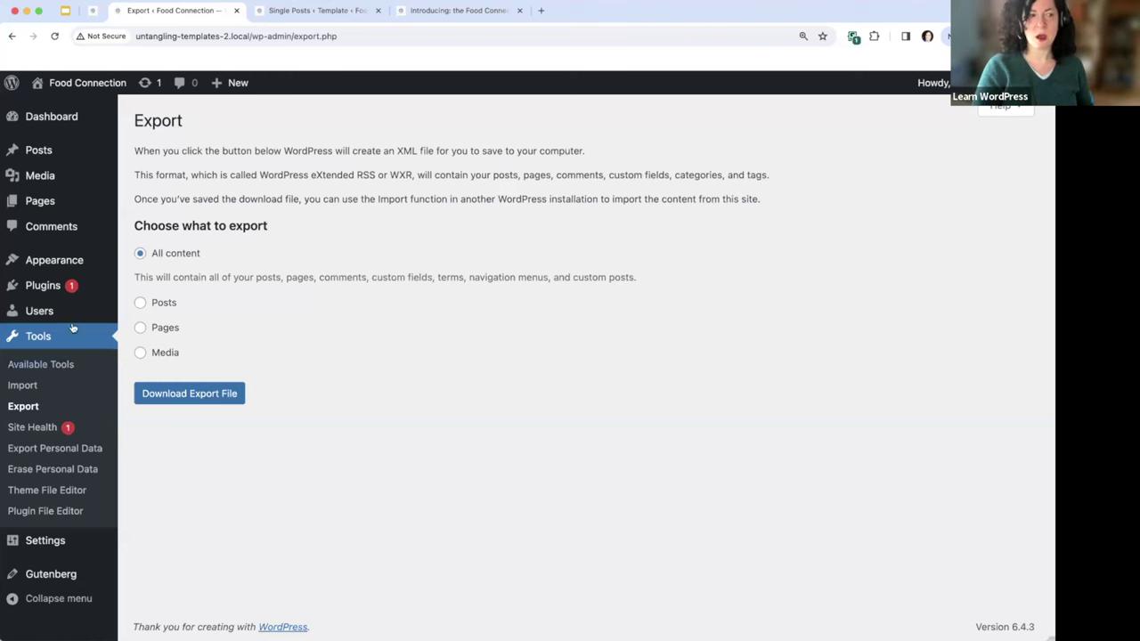
Step: Return to the site editor and view the theme's available style combinations
mouse_move(86, 278)
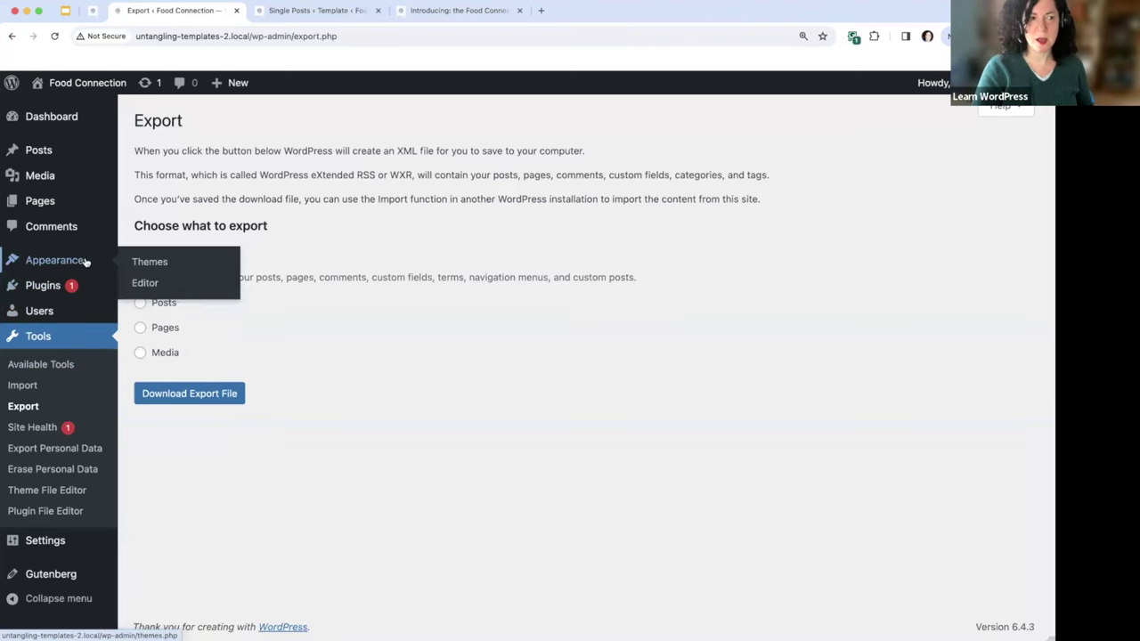
left_click(142, 283)
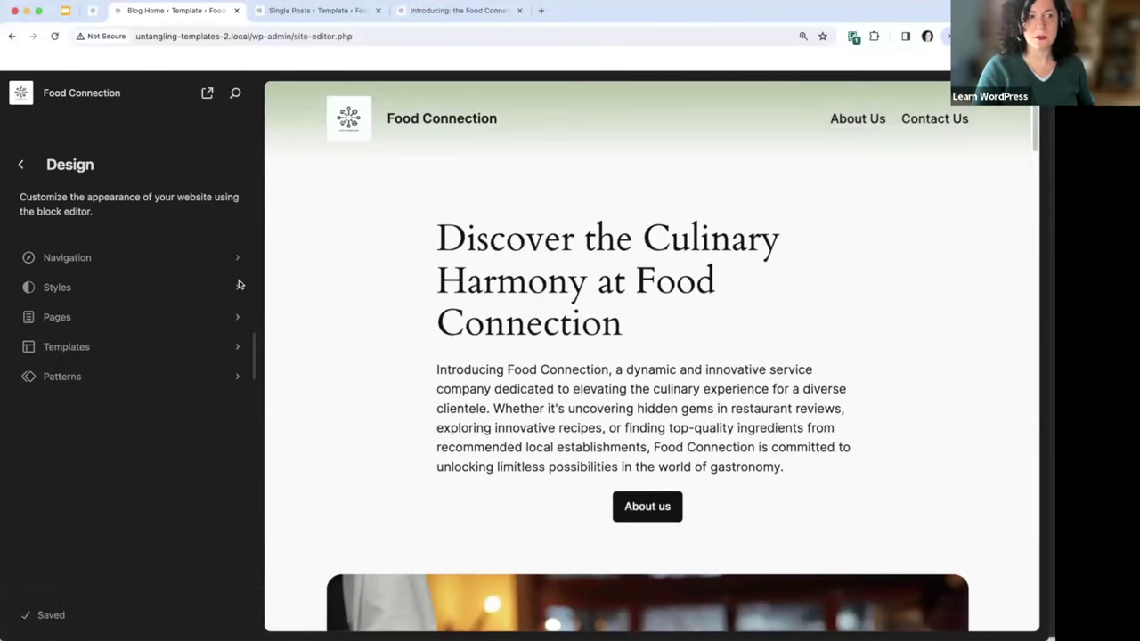
left_click(135, 294)
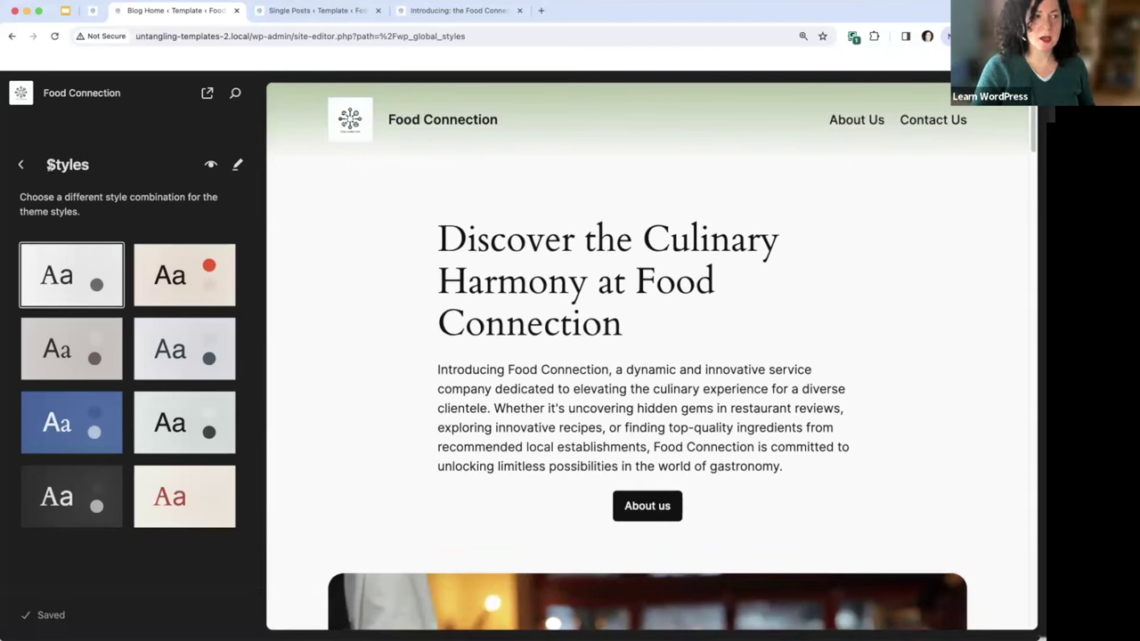
left_click(21, 165)
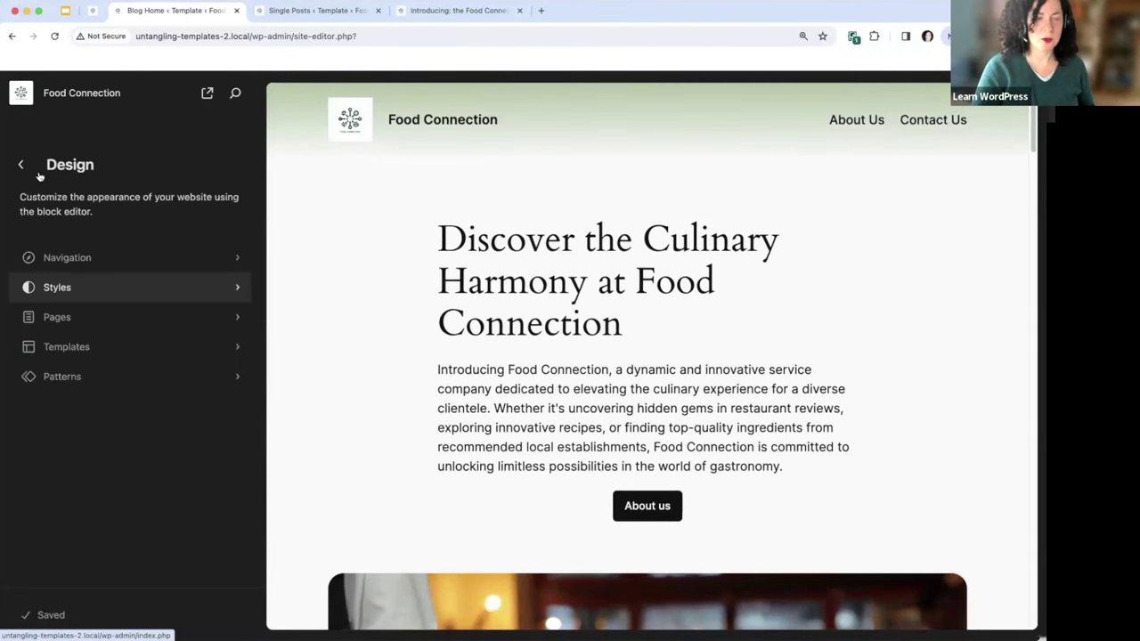
left_click(53, 287)
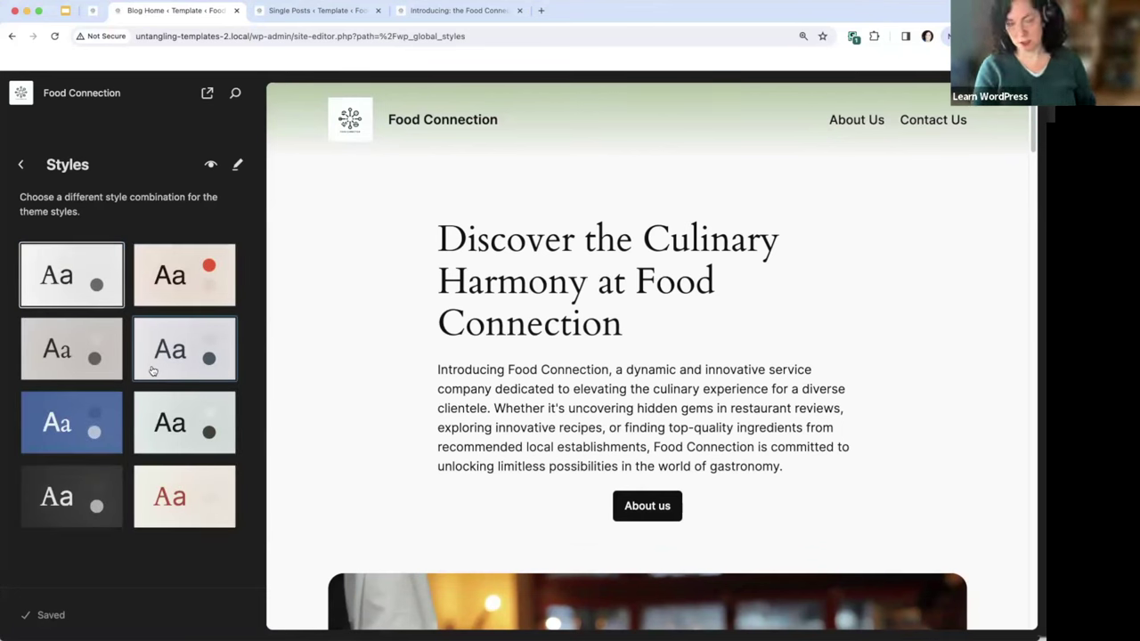
Step: Open the Styles settings for editing, page through the welcome guide and dismiss it
left_click(237, 166)
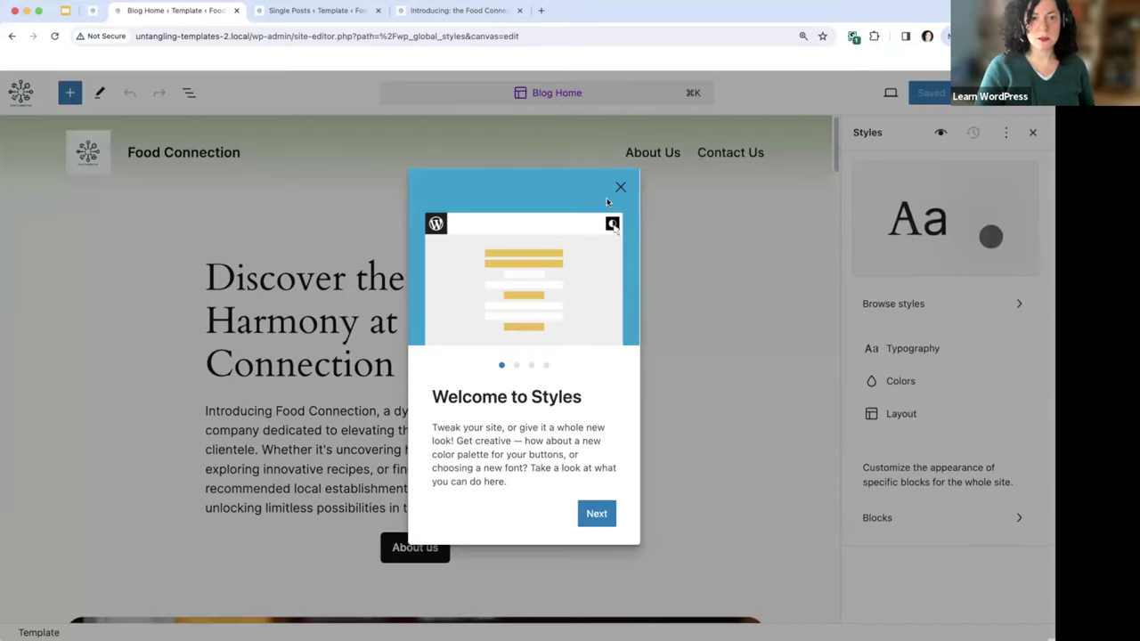
left_click(594, 512)
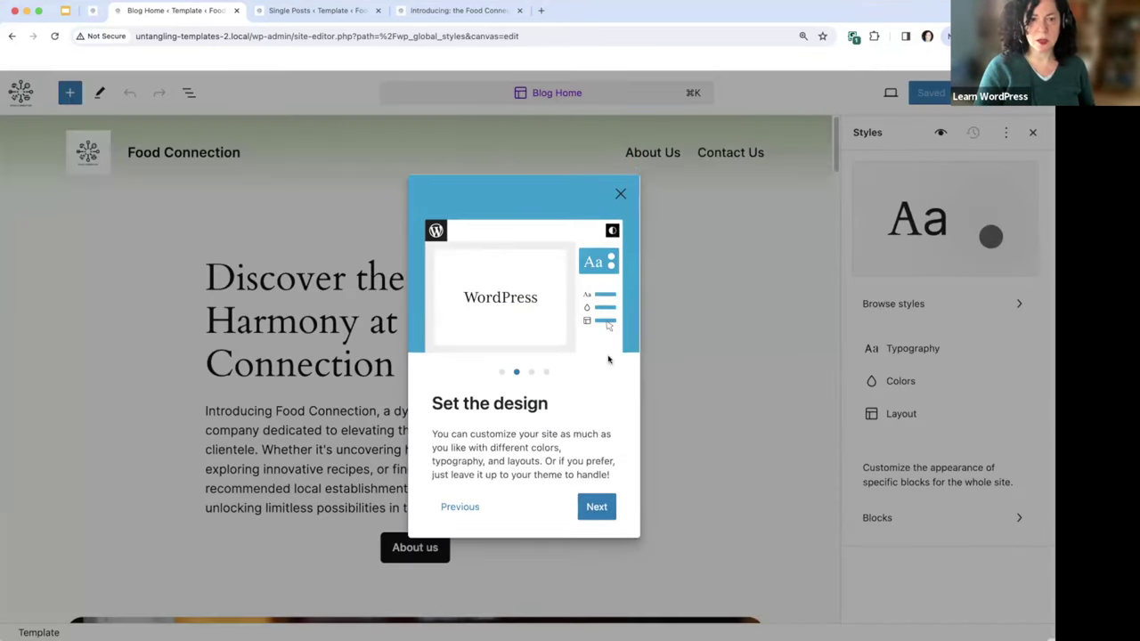
left_click(598, 510)
left_click(621, 188)
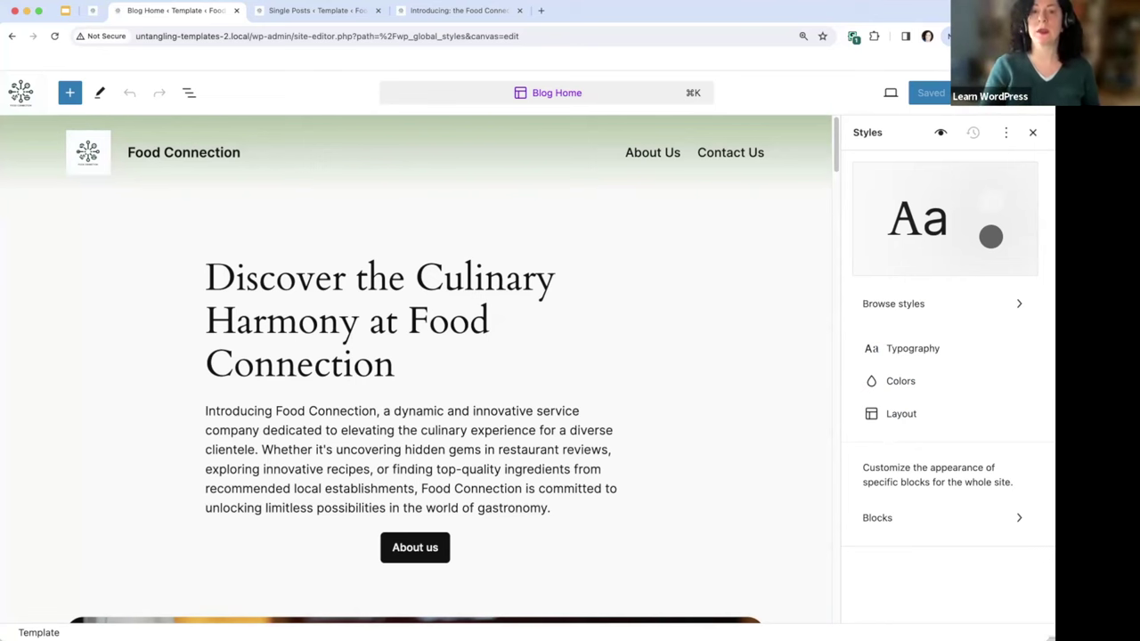
Step: Apply the pale lavender-grey style variation with the dark slate accent to the site
left_click(951, 311)
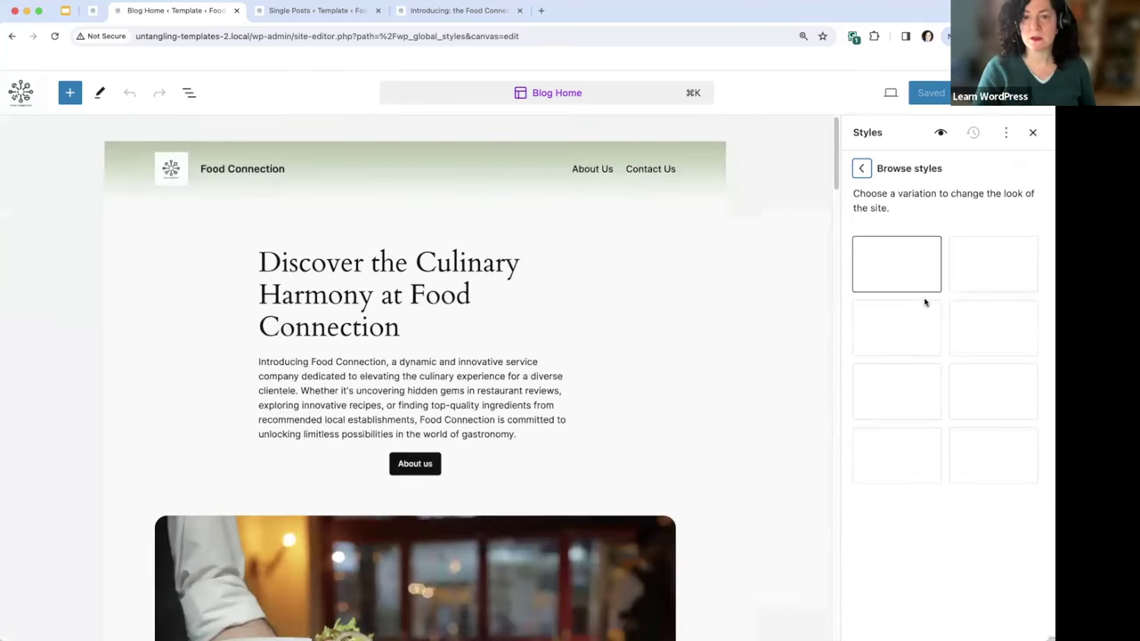
left_click(993, 328)
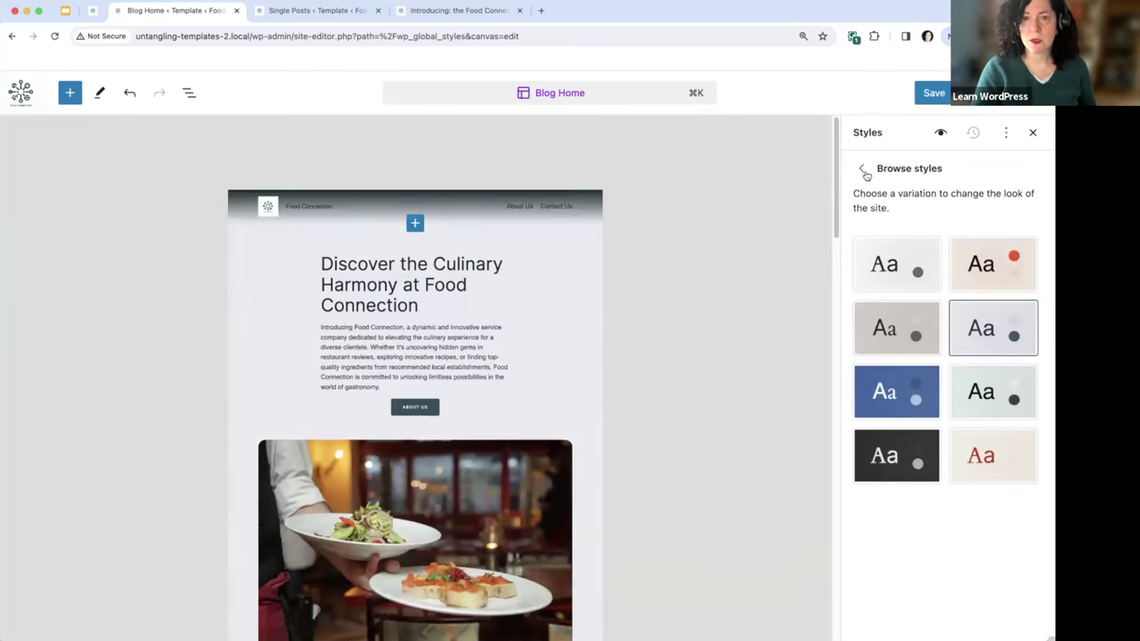
left_click(861, 169)
Step: Set the site-wide button background to the custom dark indigo #36385C in the global color styles
left_click(918, 381)
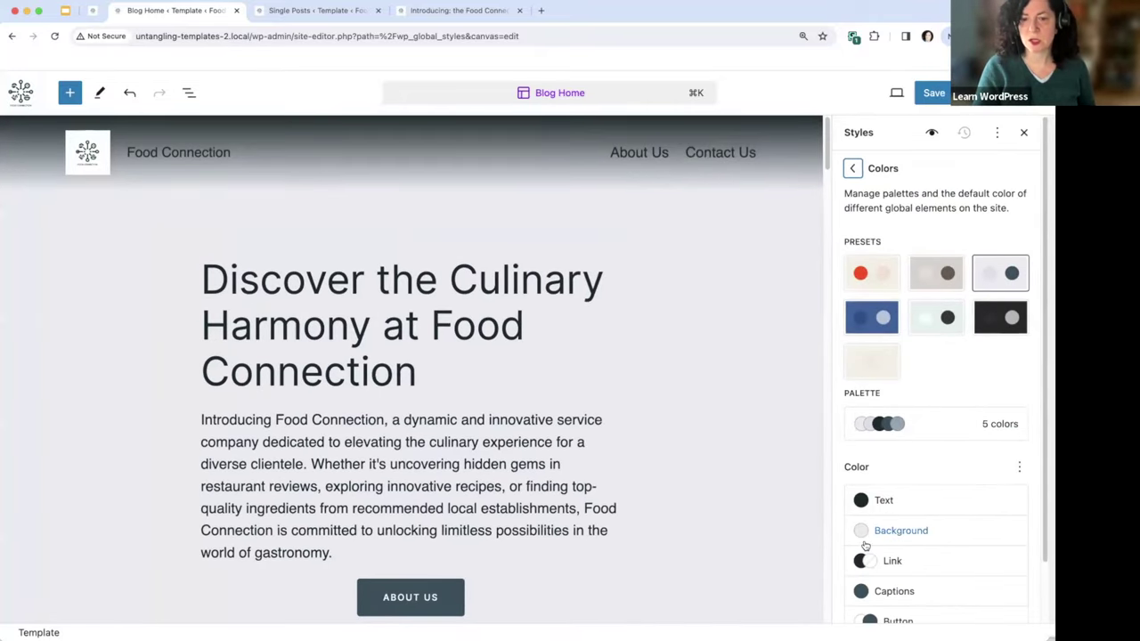
scroll(862, 548, "down", 1)
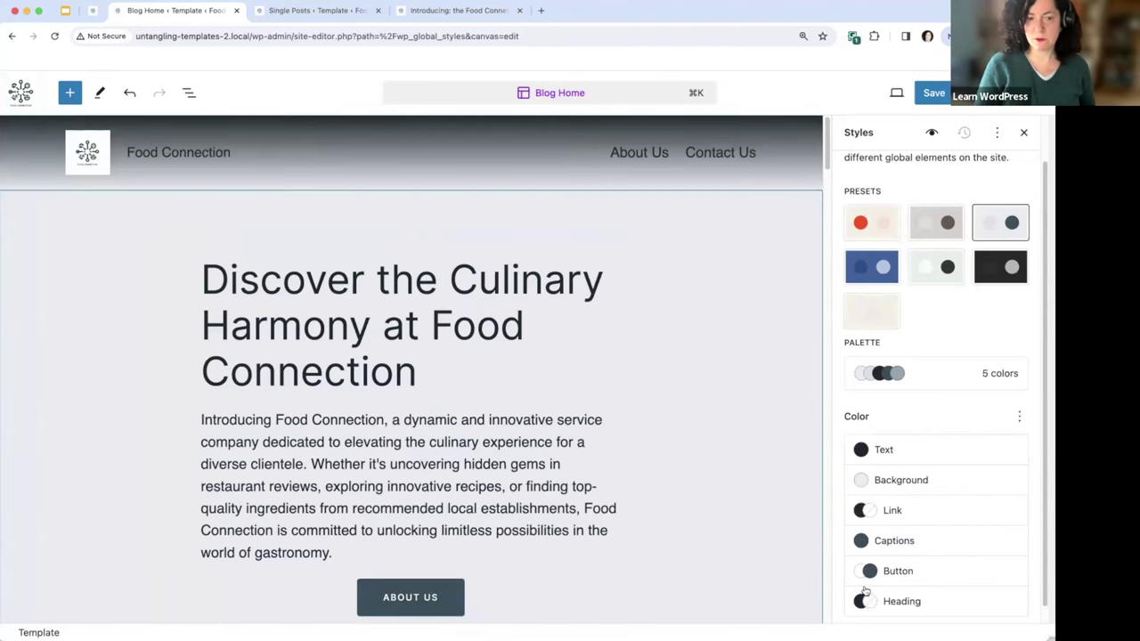
left_click(875, 568)
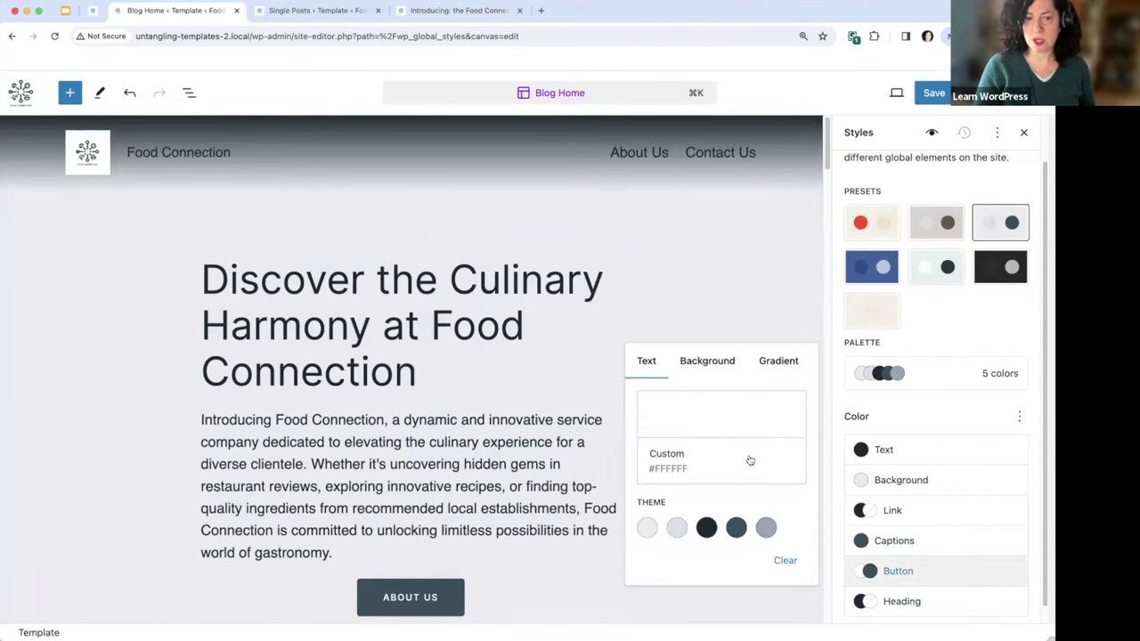
left_click(732, 373)
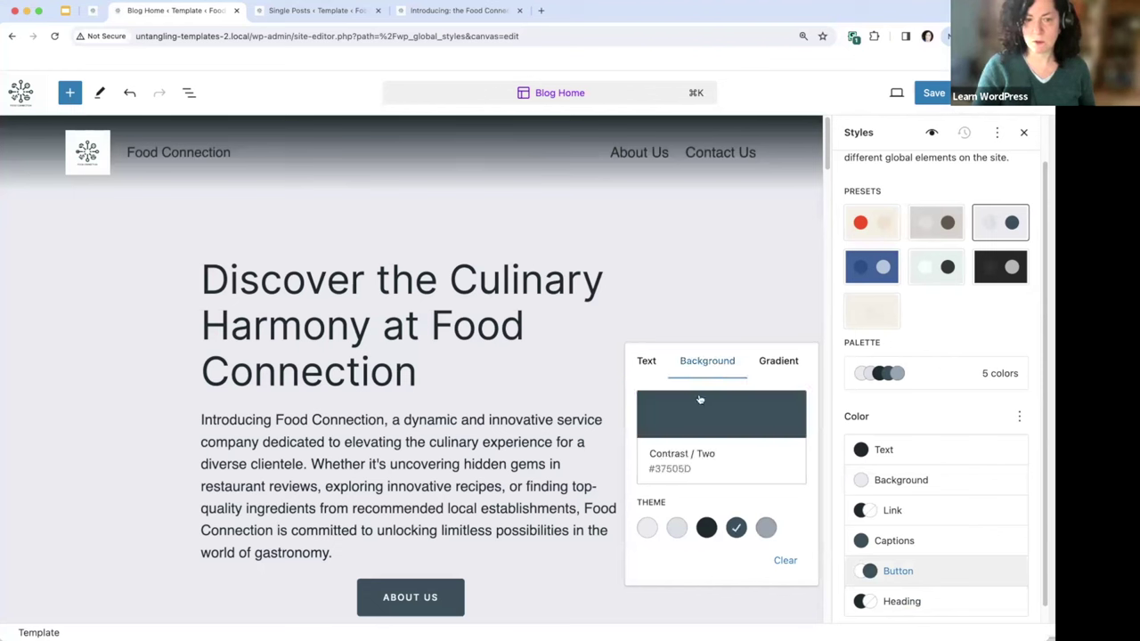
left_click(686, 417)
left_click_drag(543, 372, 552, 368)
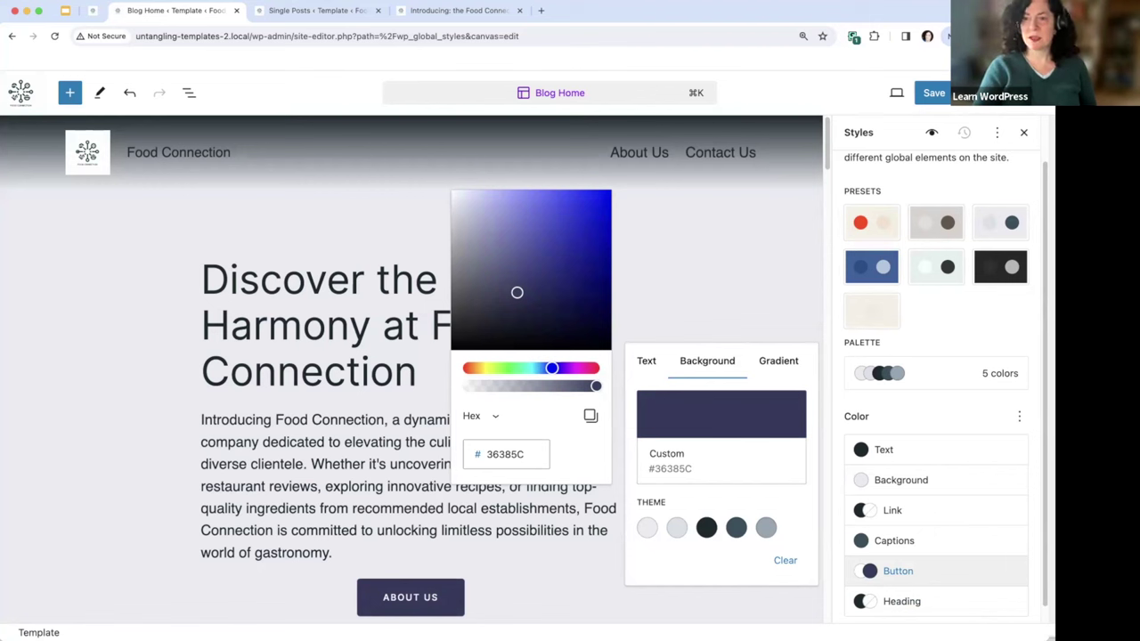
left_click(733, 305)
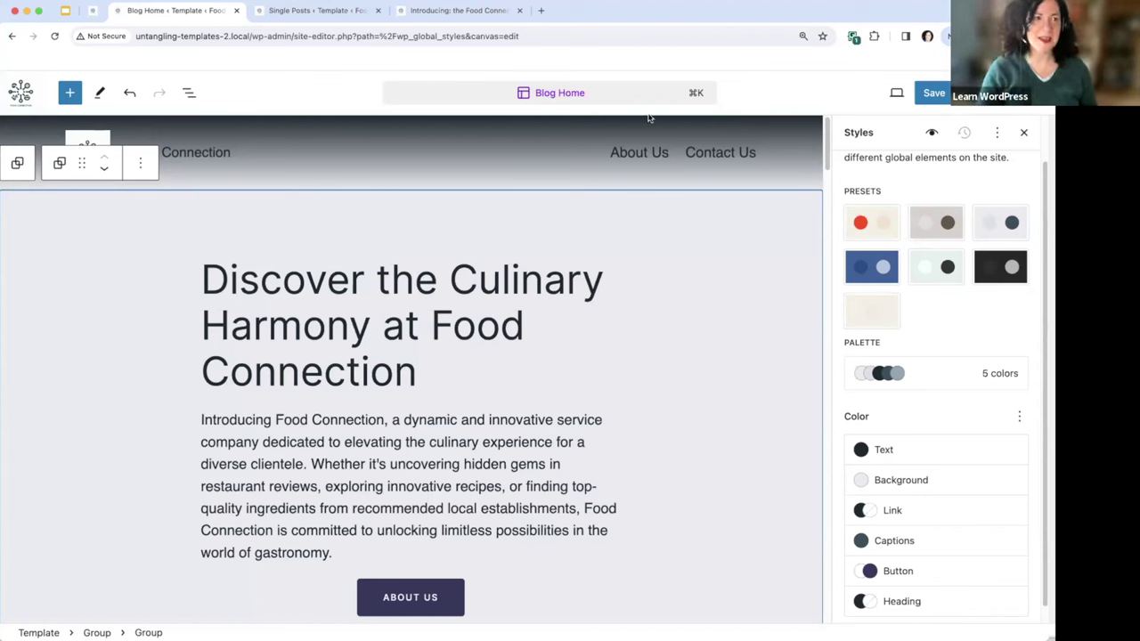
Step: Go back to the tab with the Landing page template and open the list for managing all templates from there
left_click(94, 13)
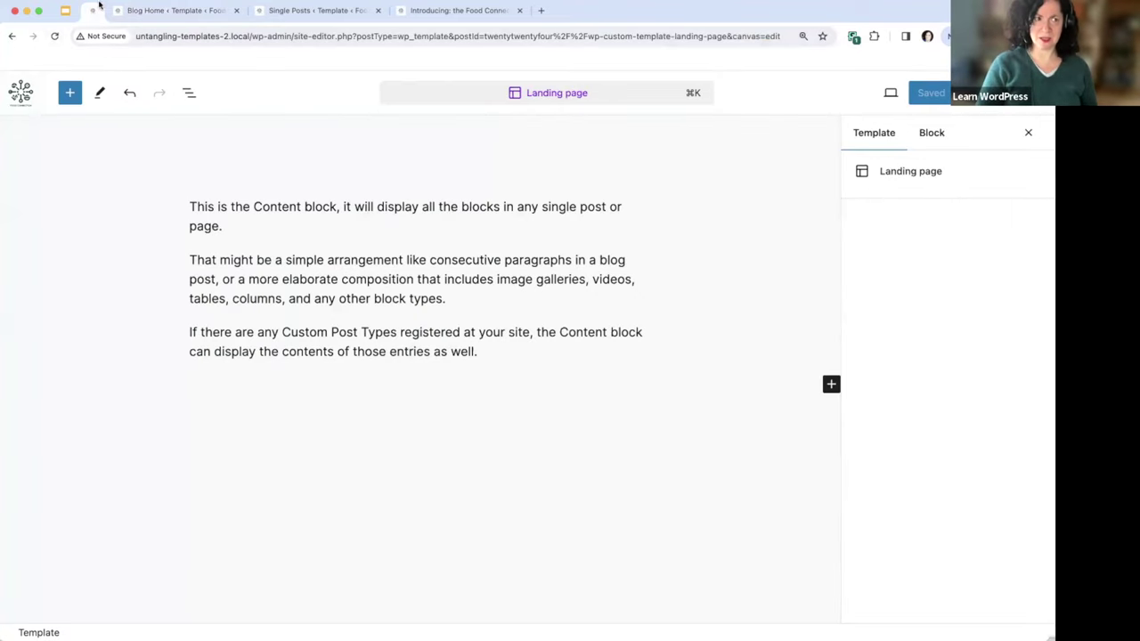
left_click(18, 100)
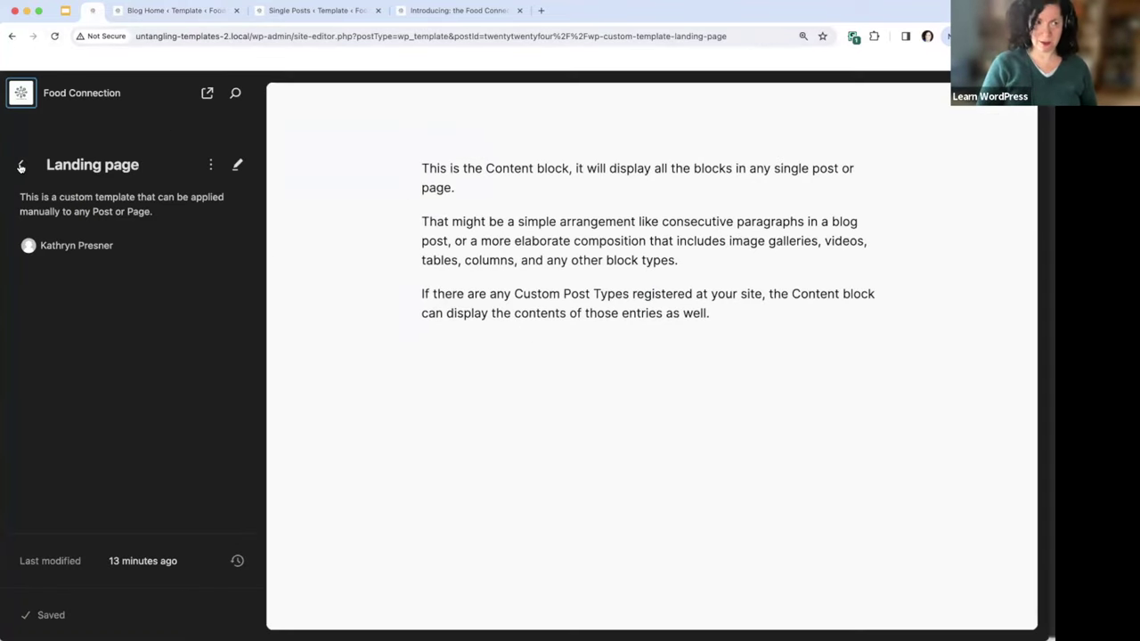
left_click(21, 165)
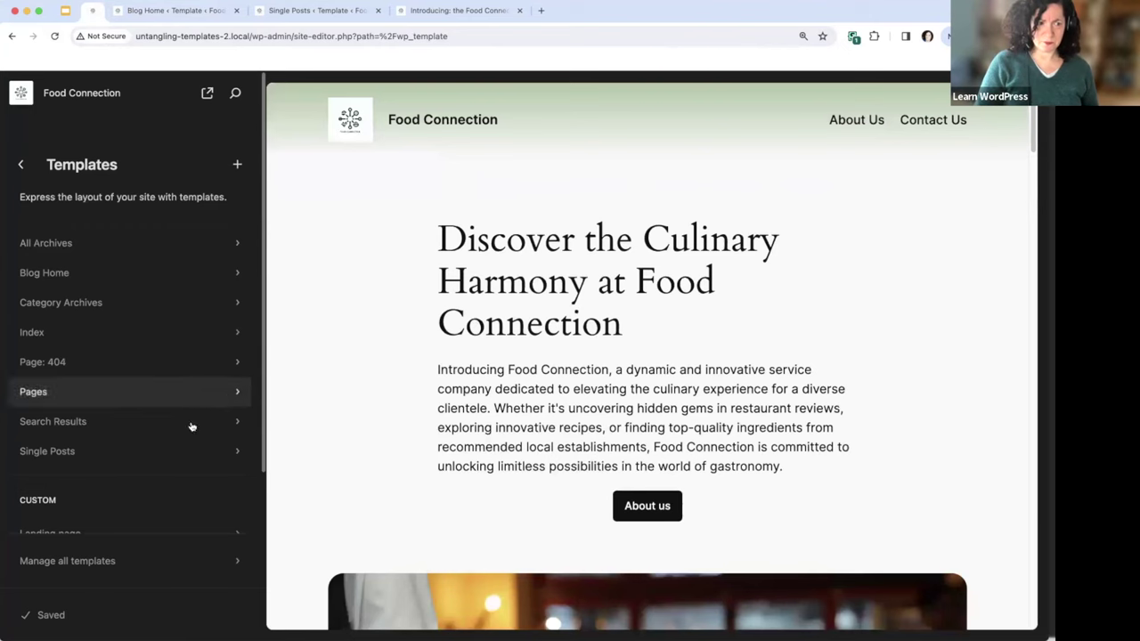
scroll(143, 498, "down", 3)
left_click(120, 556)
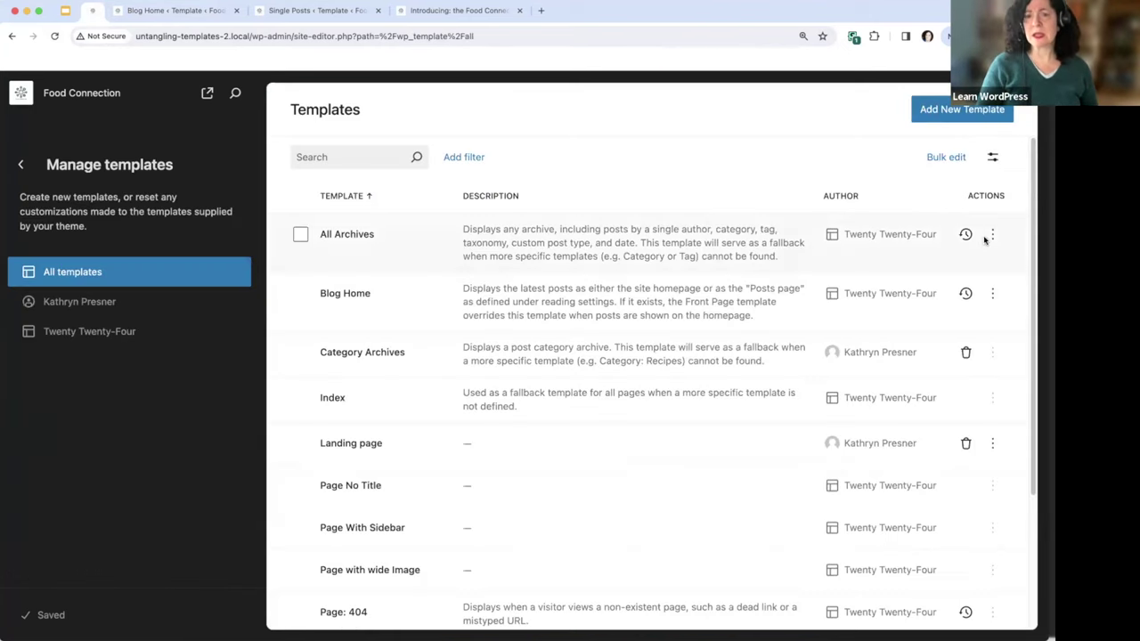